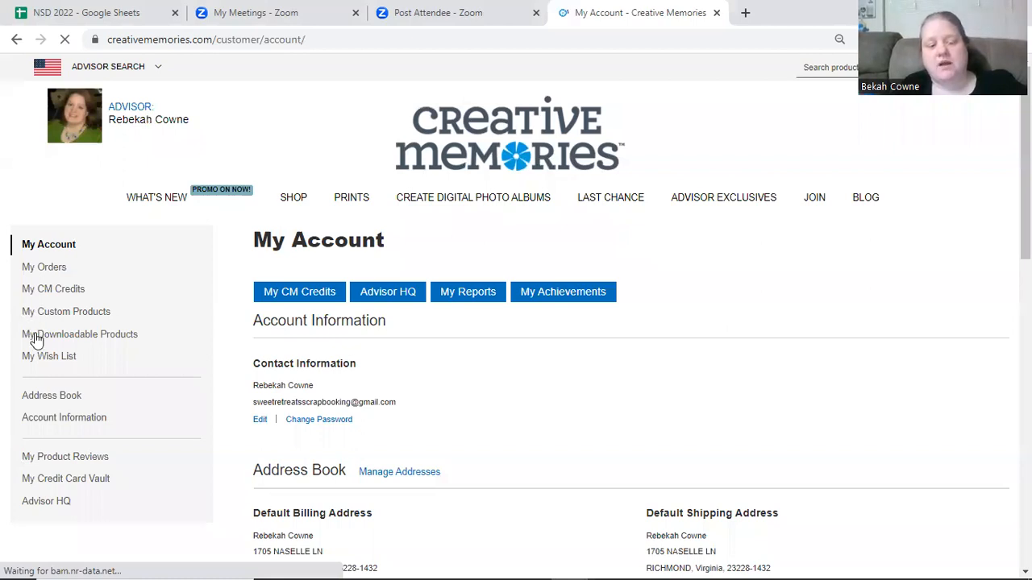
# Step: Open the account's downloadable products page and review the purchased digital artwork files
pyautogui.click(37, 339)
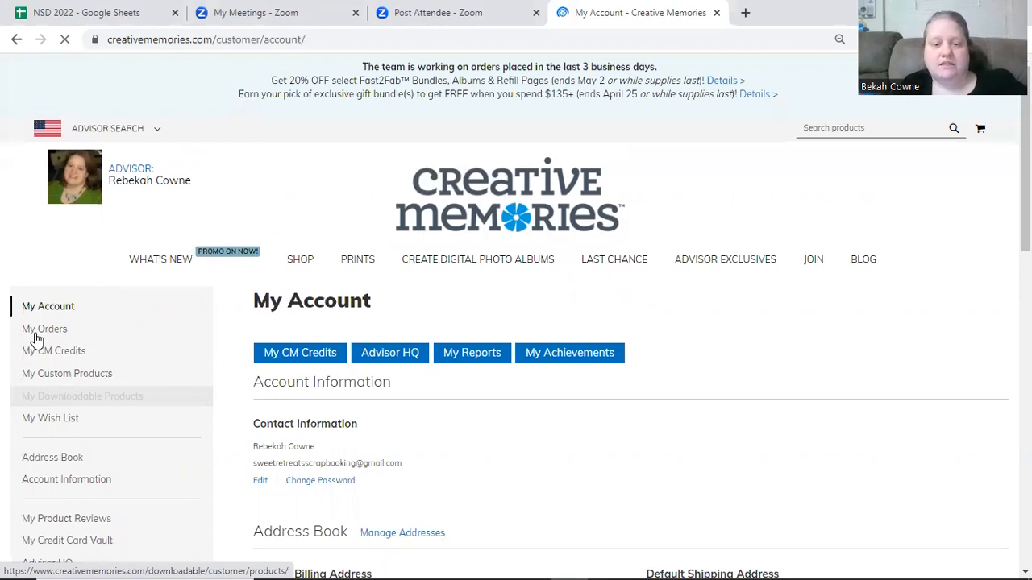
pyautogui.click(53, 401)
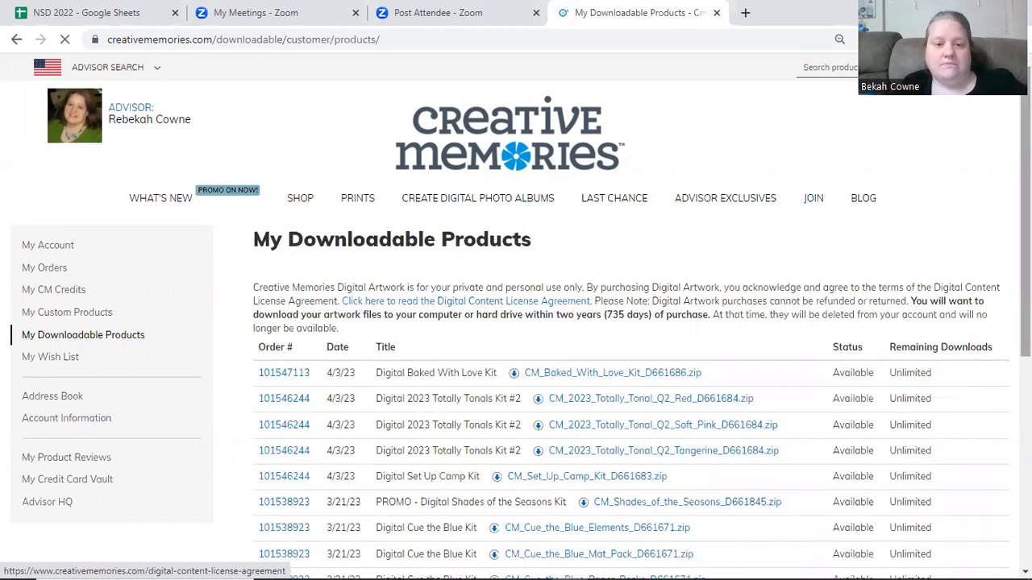
pyautogui.scroll(-2, 465, 301)
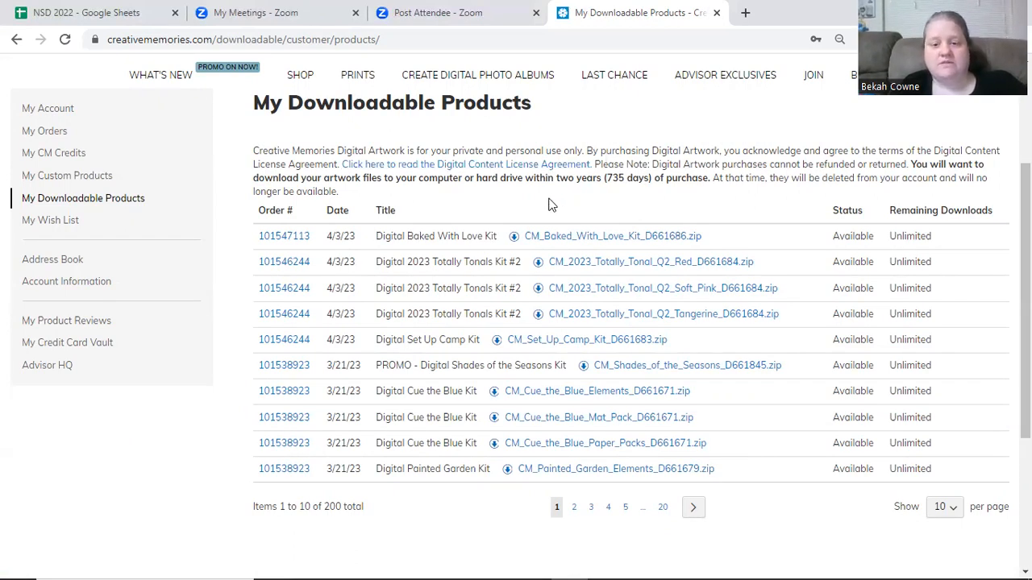
pyautogui.click(569, 397)
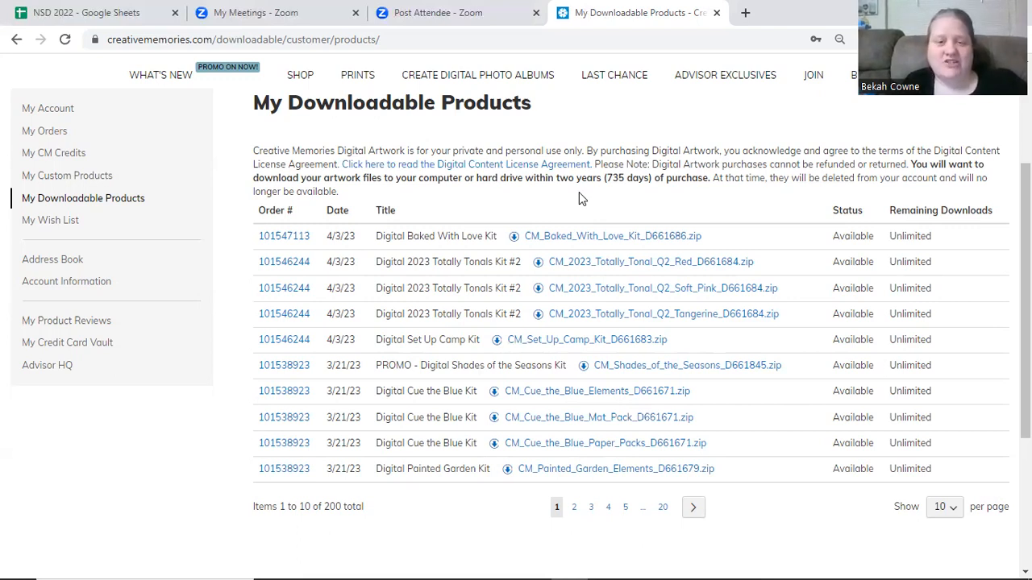
# Step: Open the account's custom products page and look through the list of started and ordered projects
pyautogui.click(50, 177)
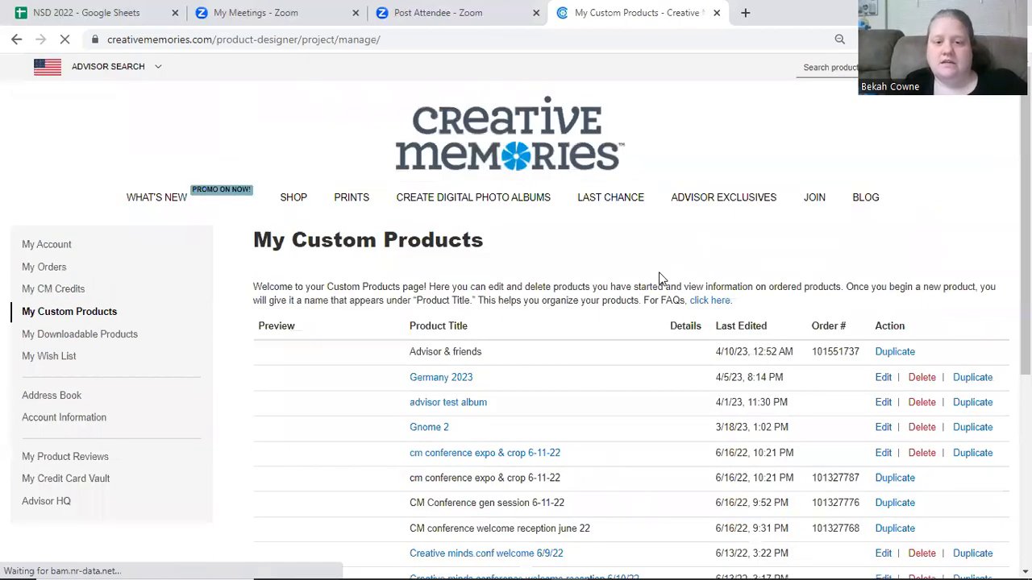
pyautogui.scroll(-4, 516, 323)
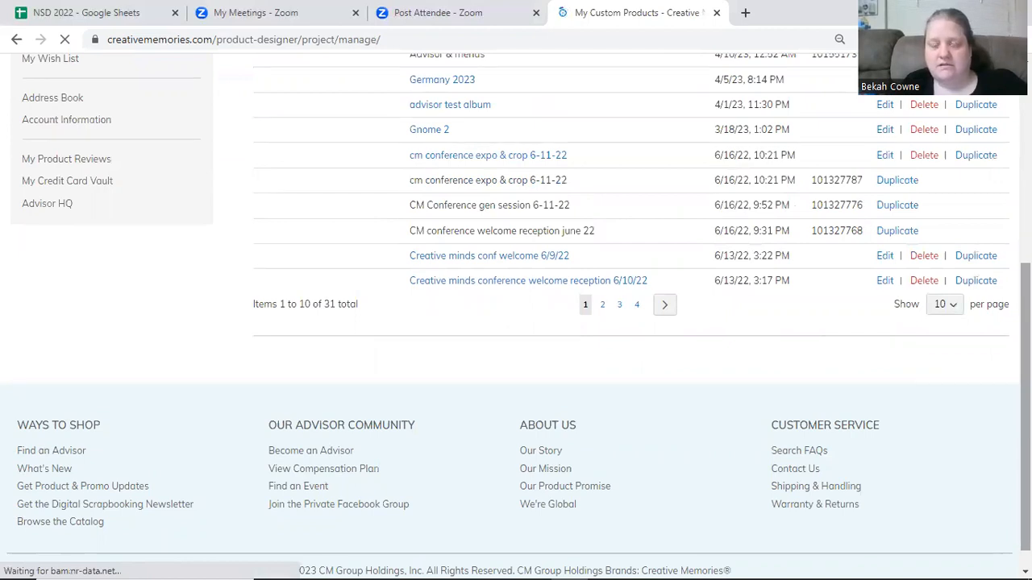
pyautogui.scroll(1, 516, 306)
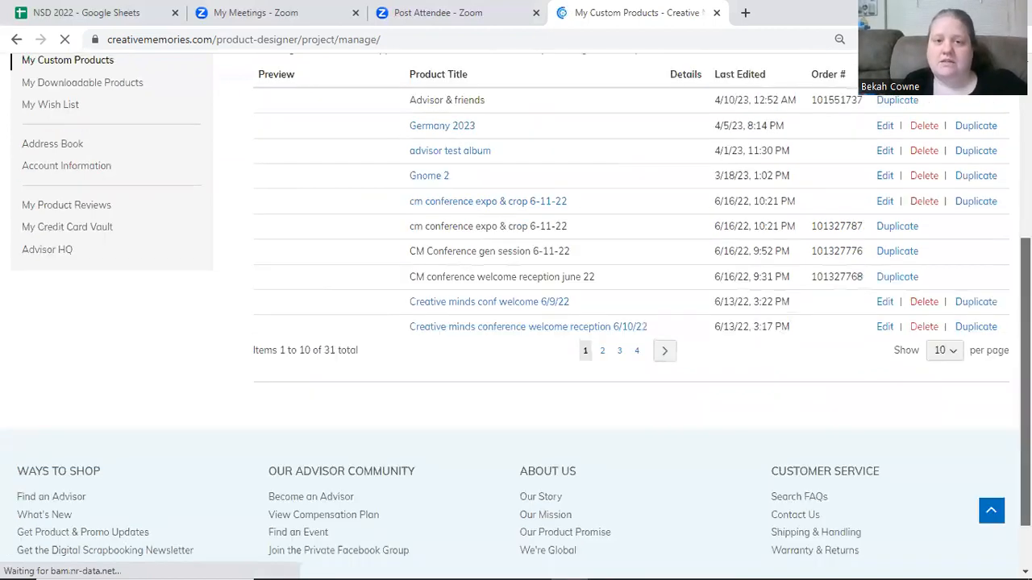
pyautogui.scroll(5, 516, 306)
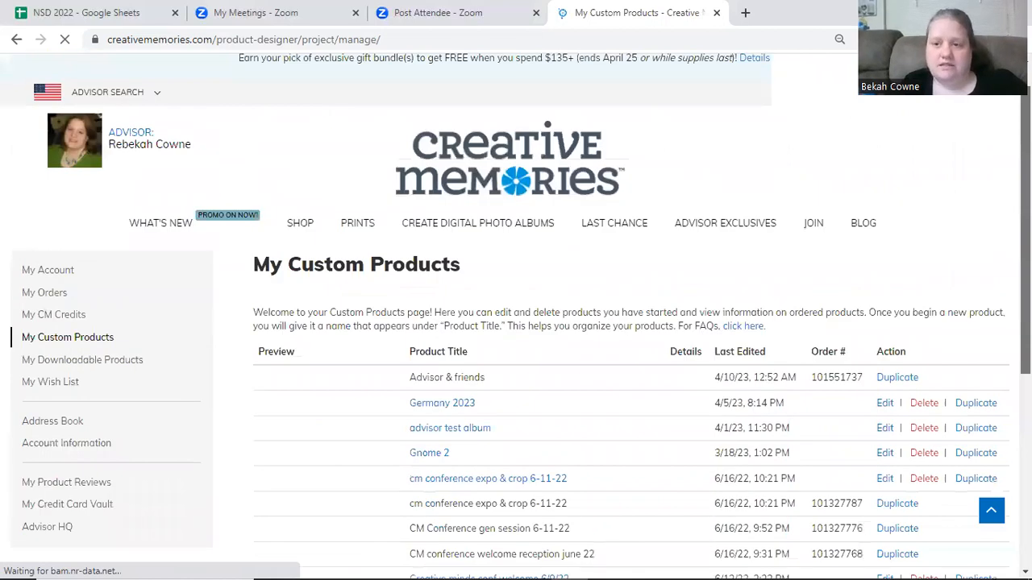
pyautogui.scroll(1, 516, 307)
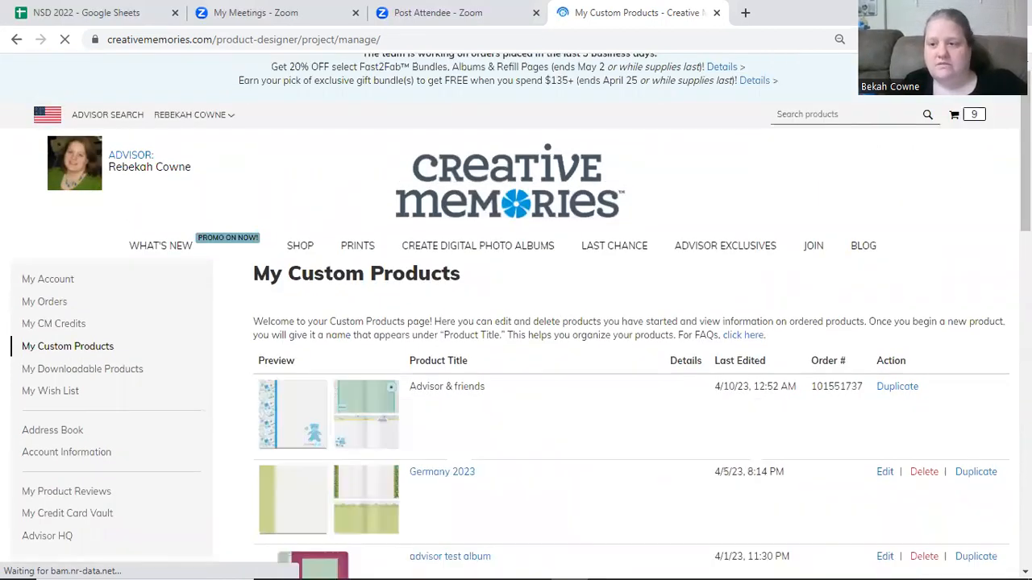
pyautogui.scroll(-6, 335, 238)
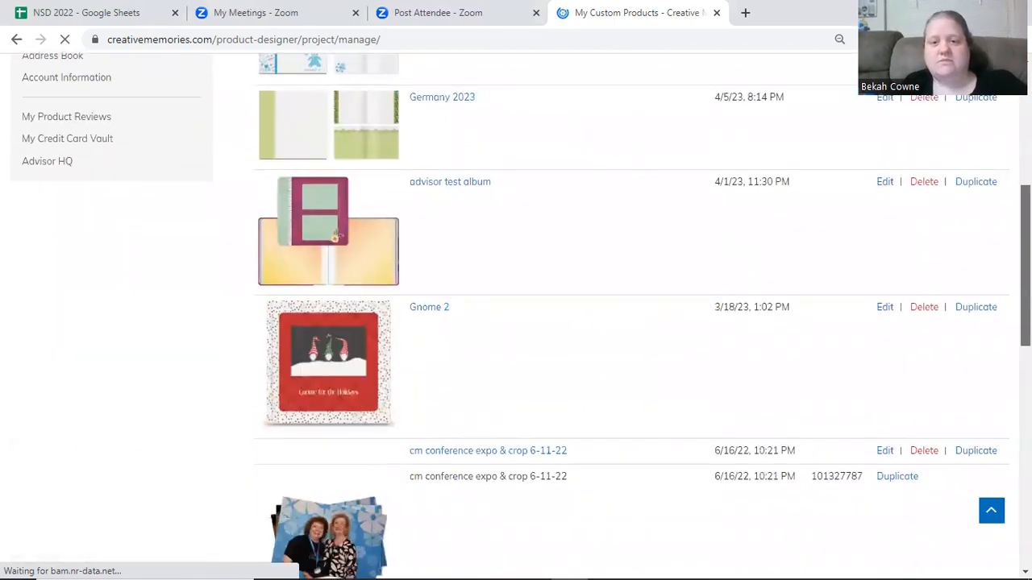
pyautogui.scroll(-2, 334, 238)
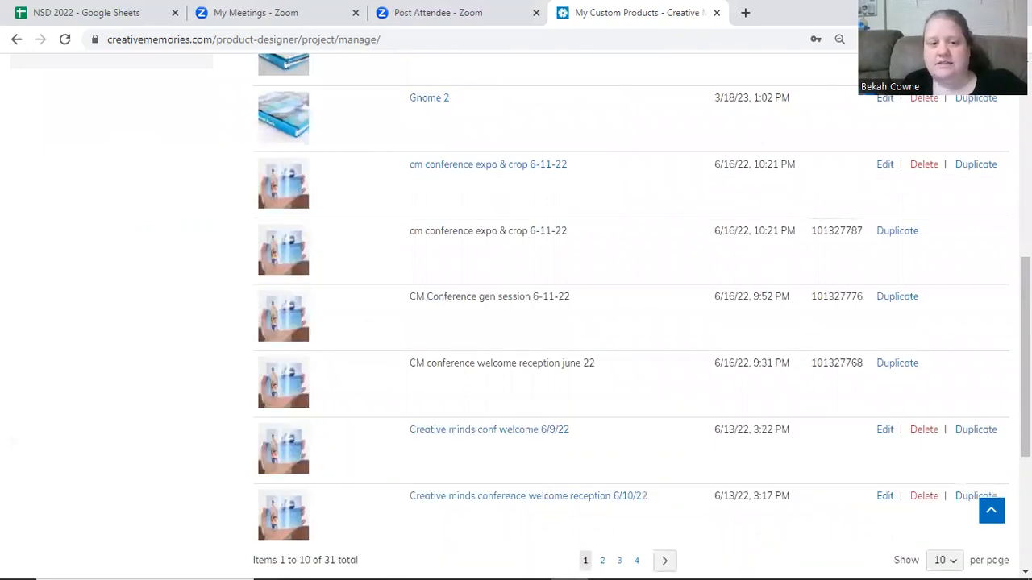
pyautogui.scroll(6, 520, 302)
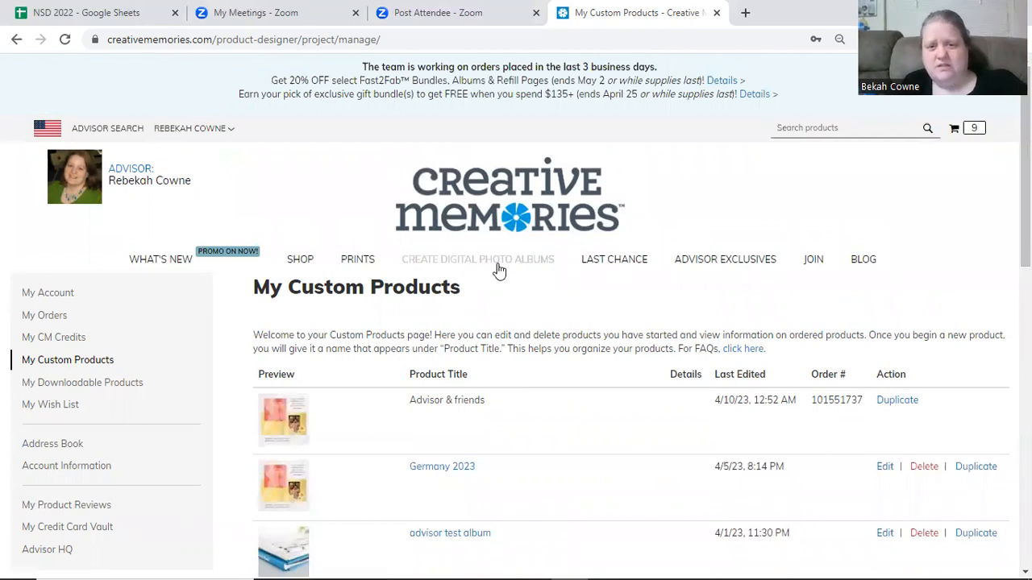
# Step: Open the Digital Kits category under digital artwork and browse the kits on sale
pyautogui.moveTo(499, 271)
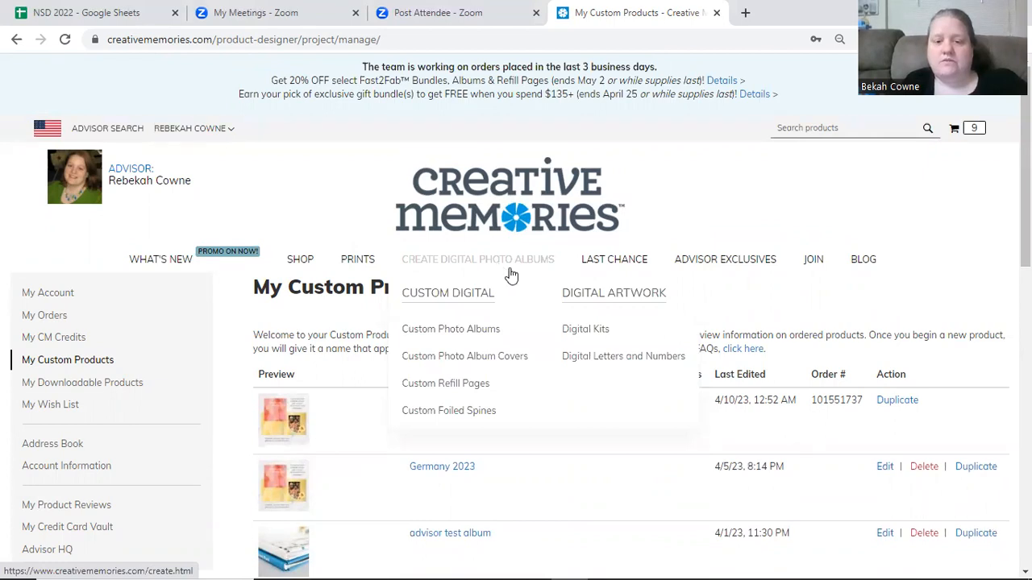
pyautogui.click(576, 331)
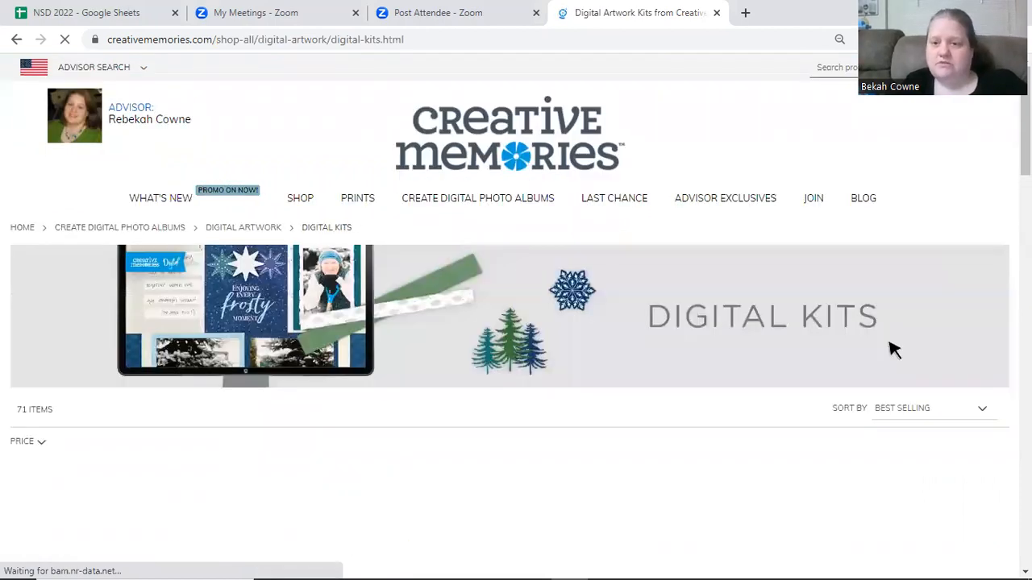
pyautogui.scroll(-1, 893, 349)
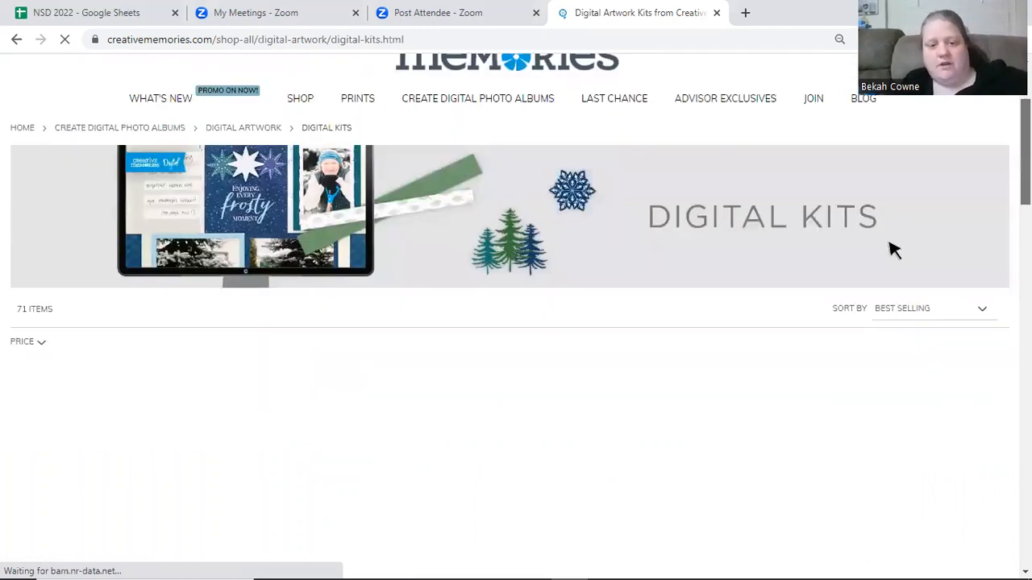
pyautogui.scroll(-3, 891, 249)
pyautogui.moveTo(1026, 204)
pyautogui.mouseDown()
pyautogui.moveTo(1026, 188)
pyautogui.moveTo(1026, 218)
pyautogui.moveTo(1026, 186)
pyautogui.mouseUp()
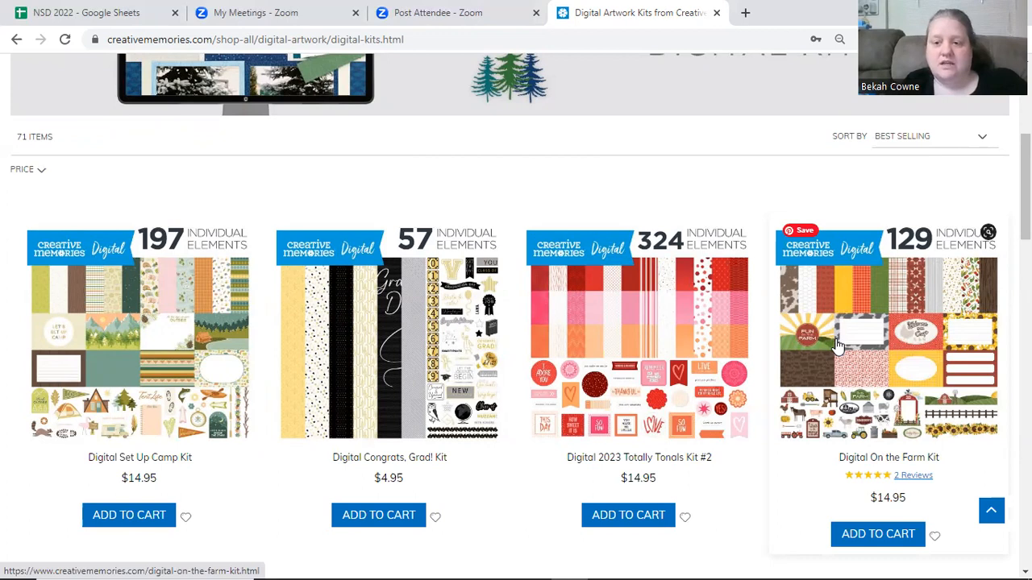
pyautogui.click(868, 534)
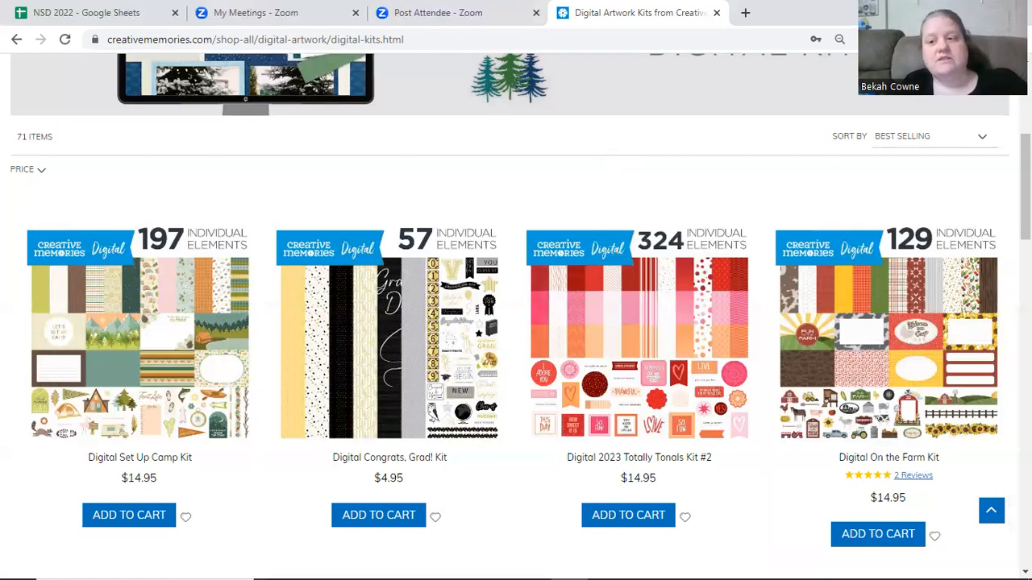
# Step: Go to the Custom Photo Albums category and open the details of the 8x8 Custom Paper Albums product
pyautogui.scroll(3, 894, 358)
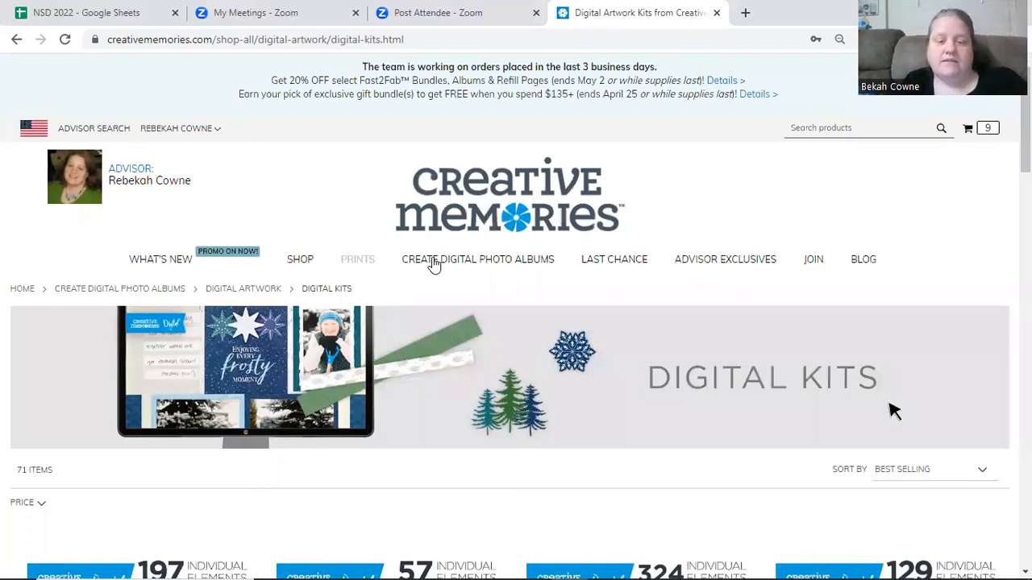
pyautogui.moveTo(434, 264)
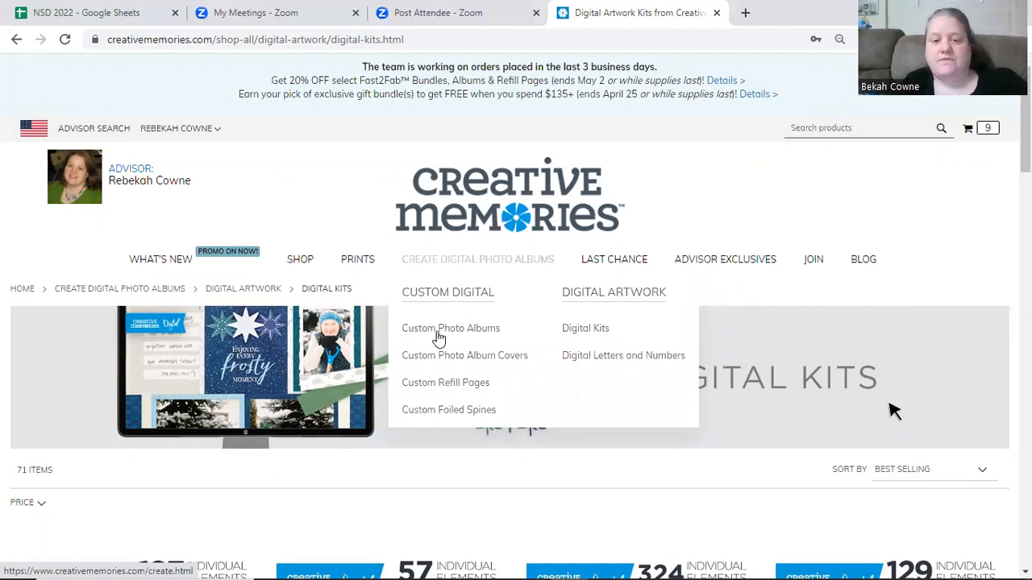
pyautogui.click(438, 337)
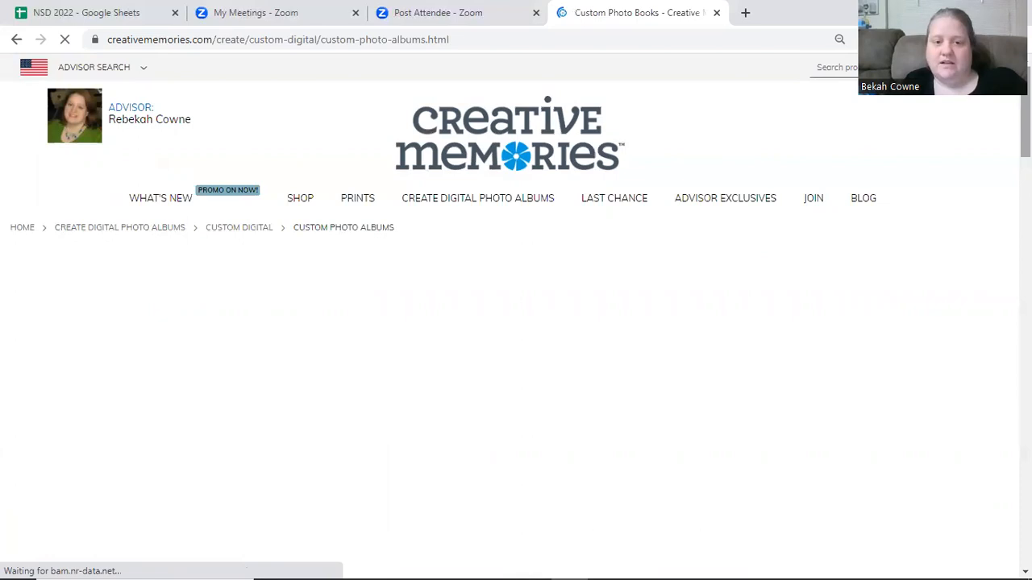
pyautogui.scroll(-3, 516, 322)
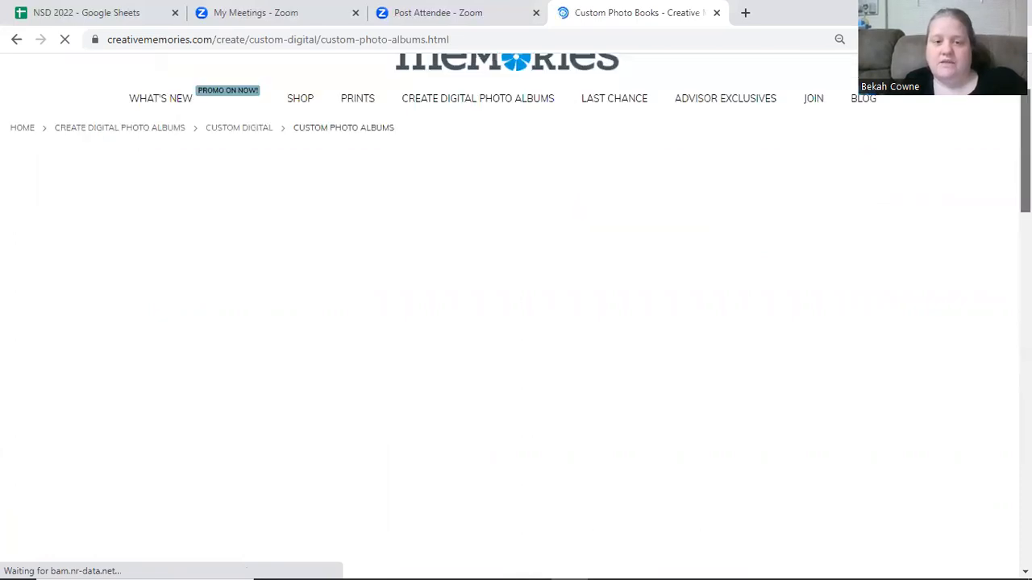
pyautogui.moveTo(1026, 159); pyautogui.dragTo(1026, 171)
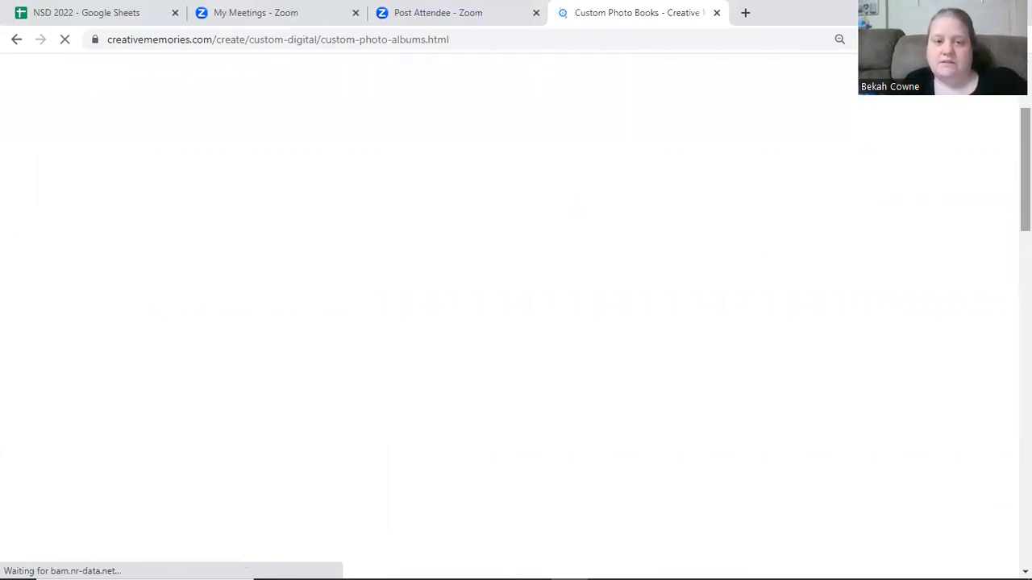
pyautogui.scroll(-2, 516, 323)
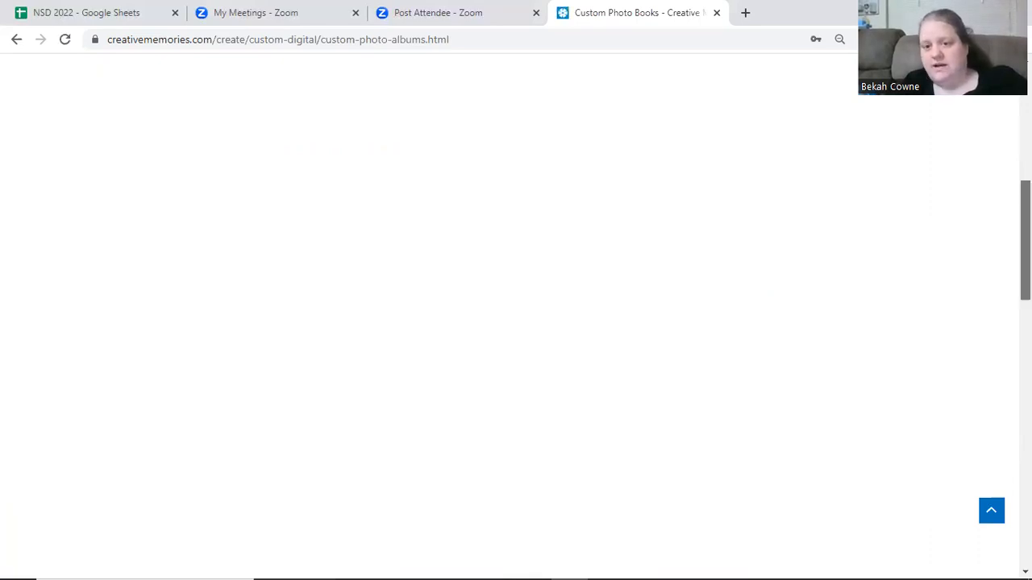
pyautogui.moveTo(1025, 240); pyautogui.dragTo(1025, 327)
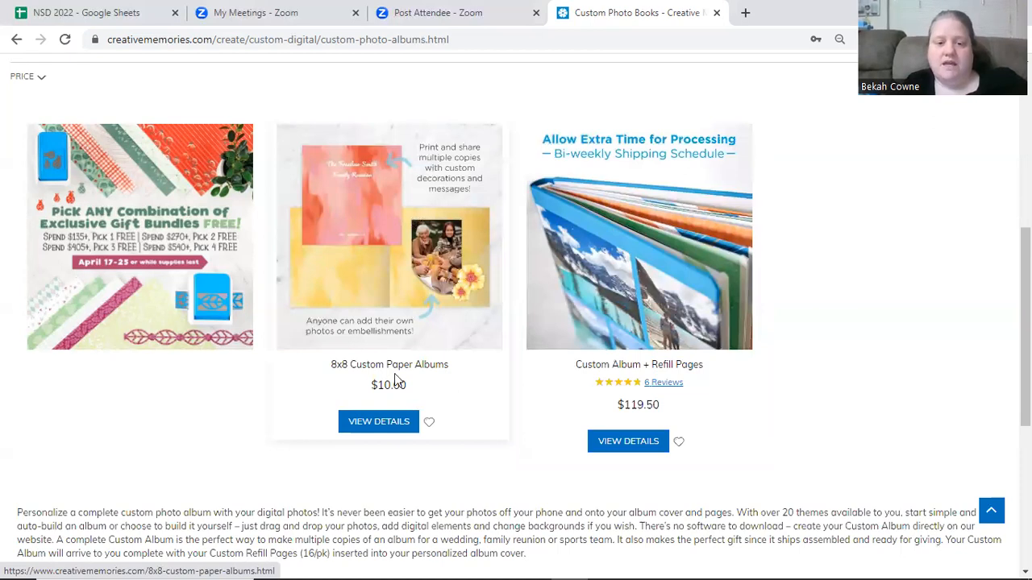
pyautogui.click(387, 424)
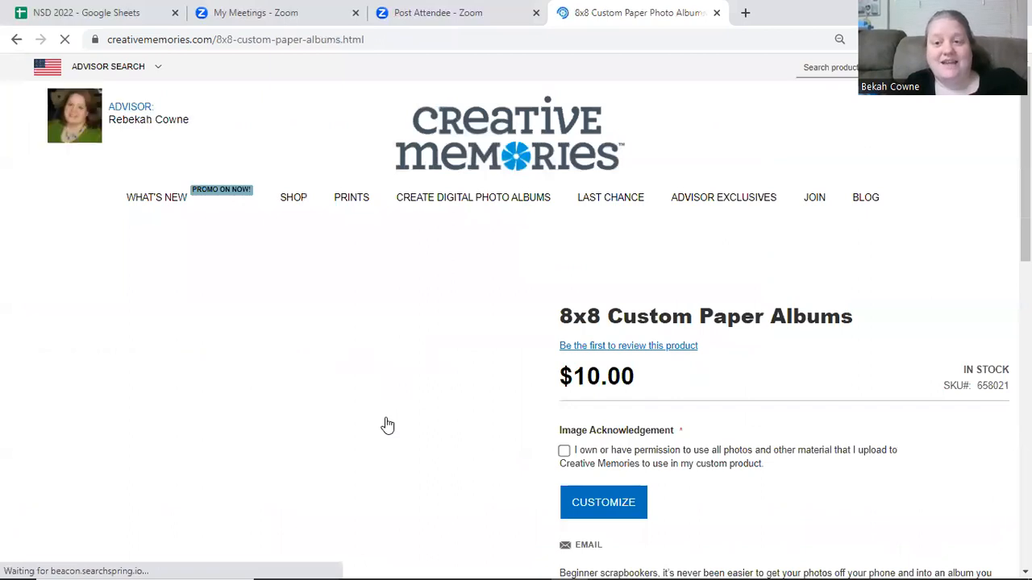
# Step: Review the 8x8 Custom Paper Albums description and accept the image acknowledgement for uploaded photos and material
pyautogui.scroll(-5, 387, 425)
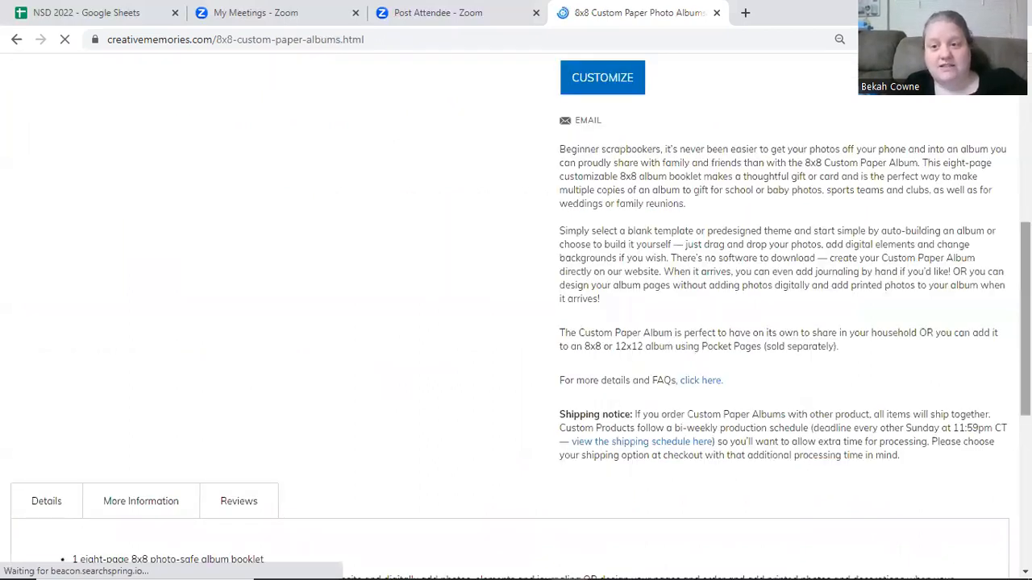
pyautogui.scroll(3, 516, 322)
pyautogui.scroll(2, 521, 343)
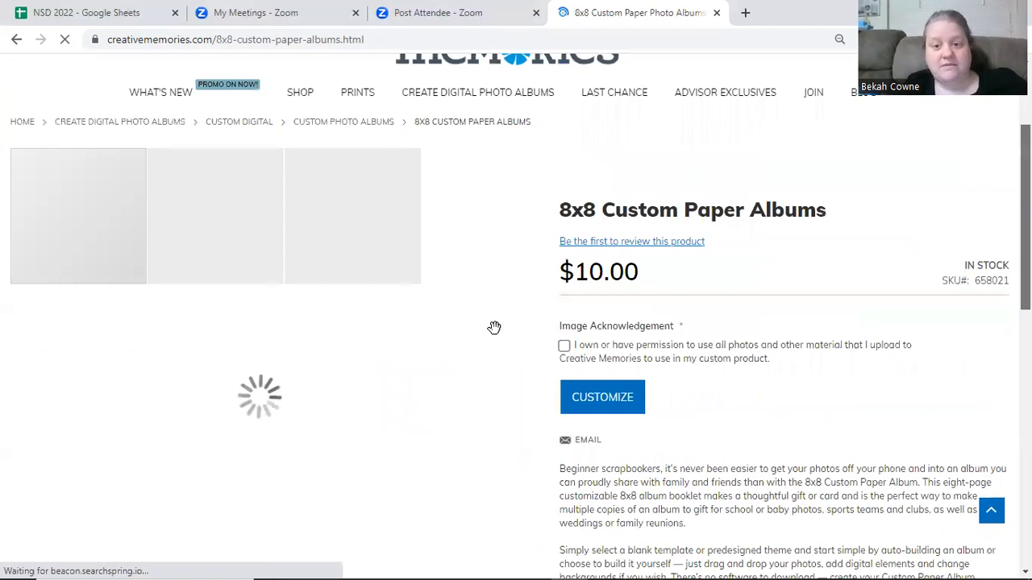
pyautogui.click(564, 357)
pyautogui.scroll(-3, 565, 357)
pyautogui.scroll(-3, 565, 322)
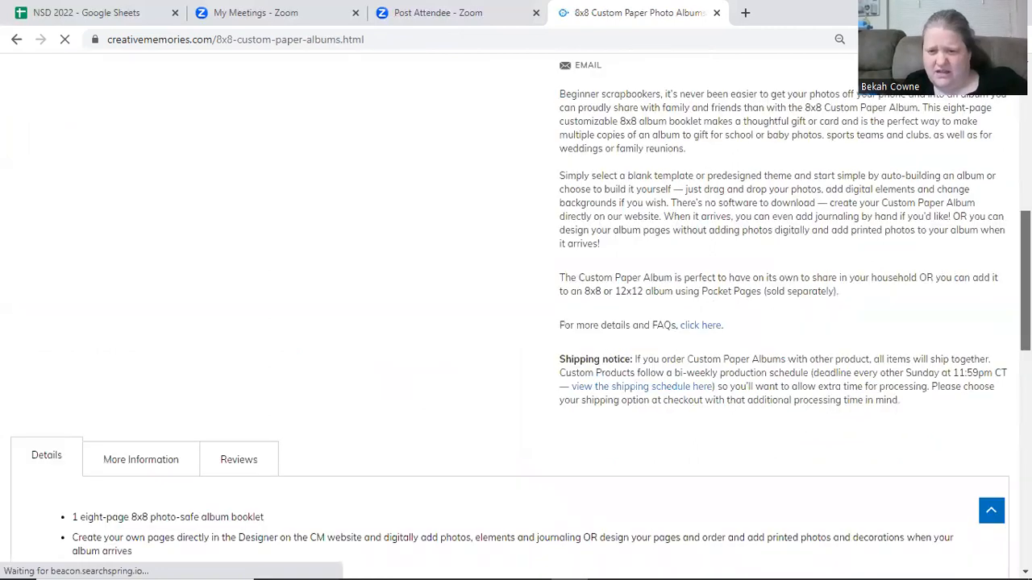
pyautogui.scroll(8, 564, 323)
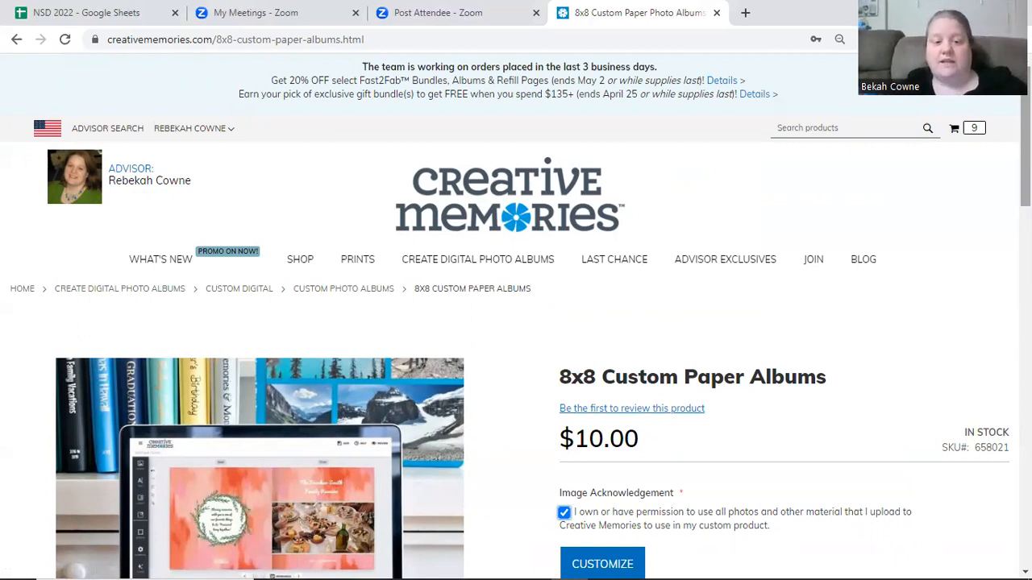
pyautogui.scroll(-3, 516, 322)
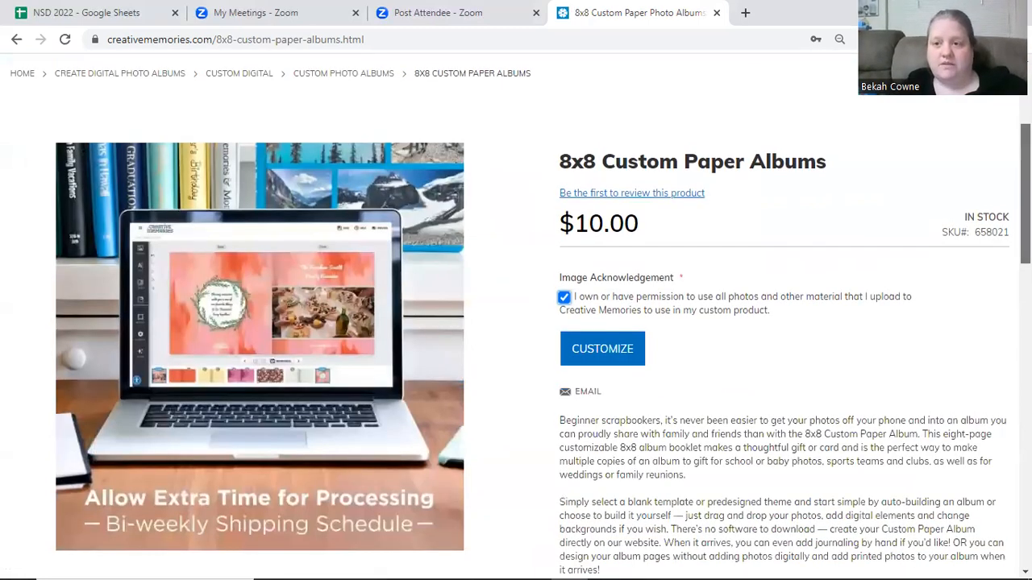
# Step: Start customizing the 8x8 paper album and create the project with the name "NSD 2023 paper album"
pyautogui.click(616, 352)
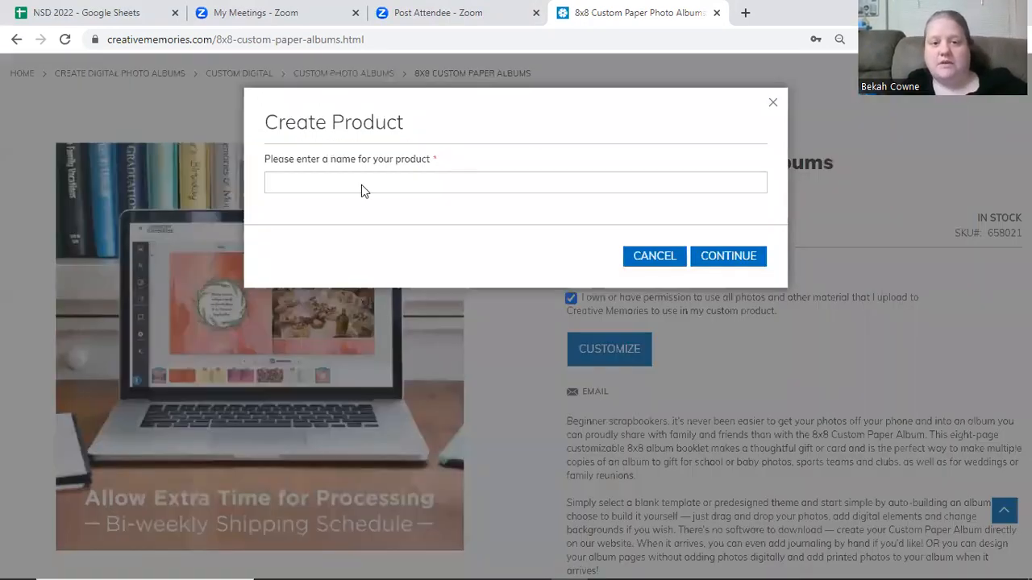
pyautogui.click(361, 179)
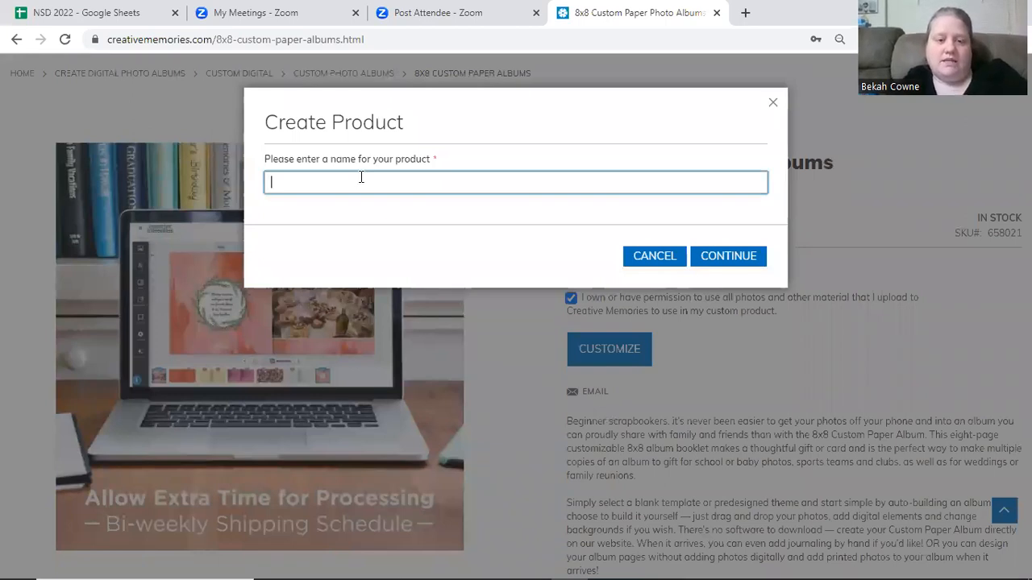
pyautogui.write('NSD 202')
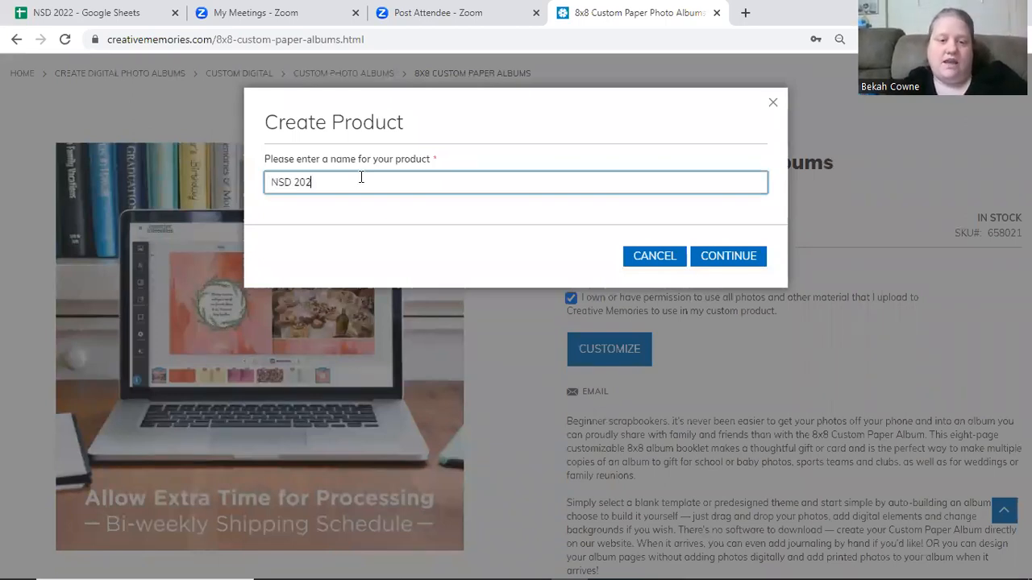
pyautogui.write('3 ')
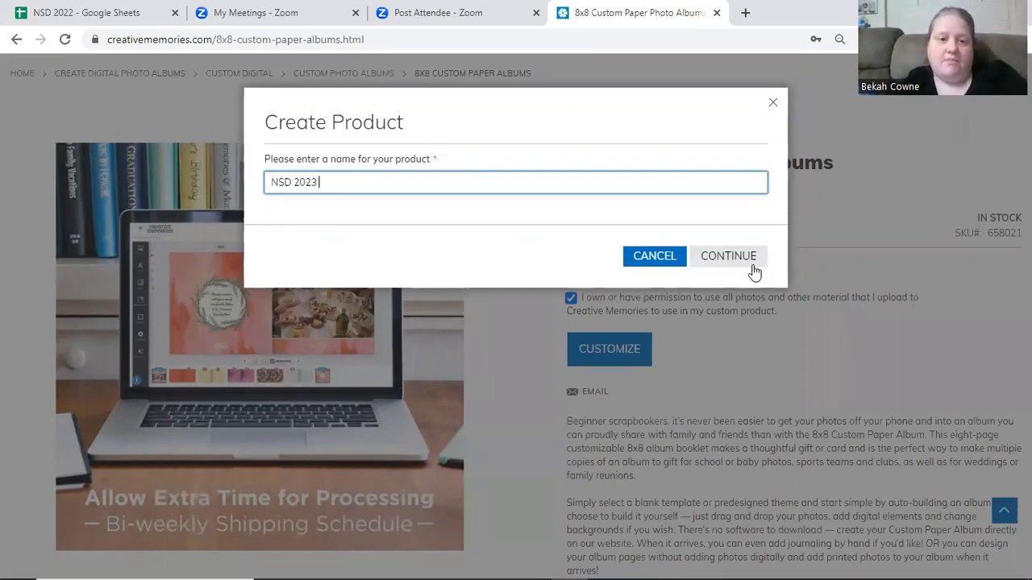
pyautogui.write('paper albu')
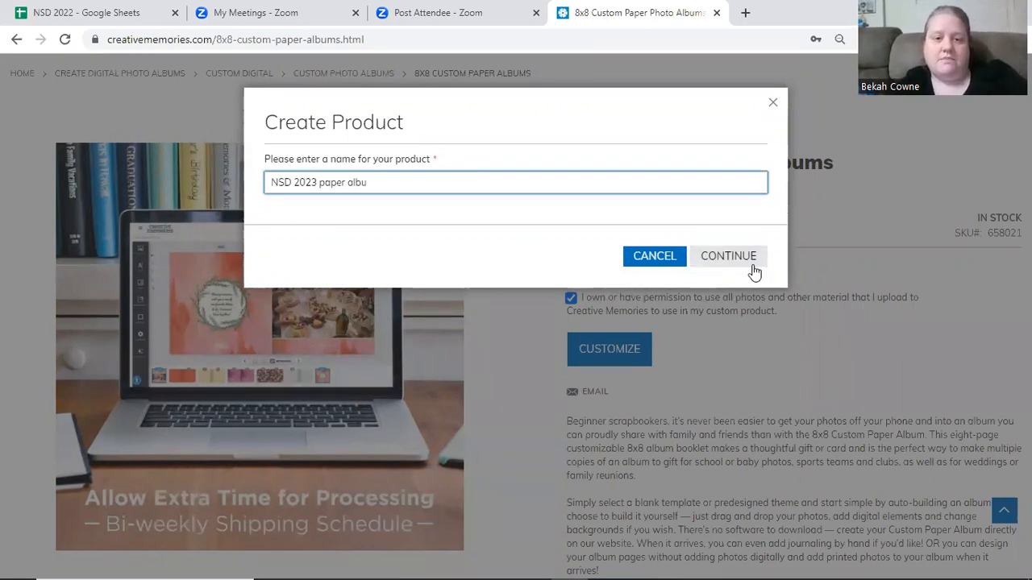
pyautogui.write('m')
pyautogui.click(756, 258)
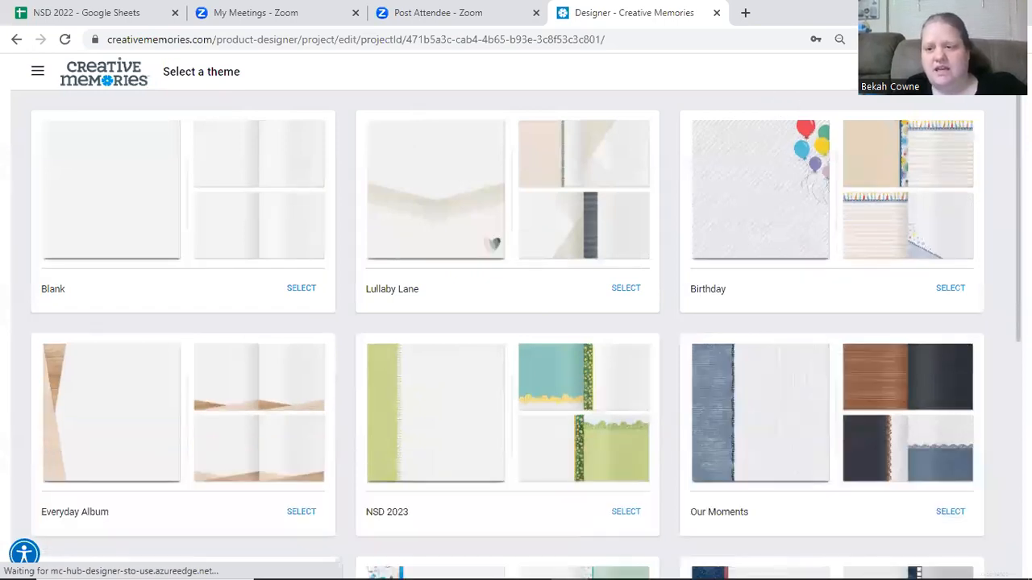
# Step: Look over the available album themes and apply the NSD 2023 theme to the project
pyautogui.scroll(-2, 516, 334)
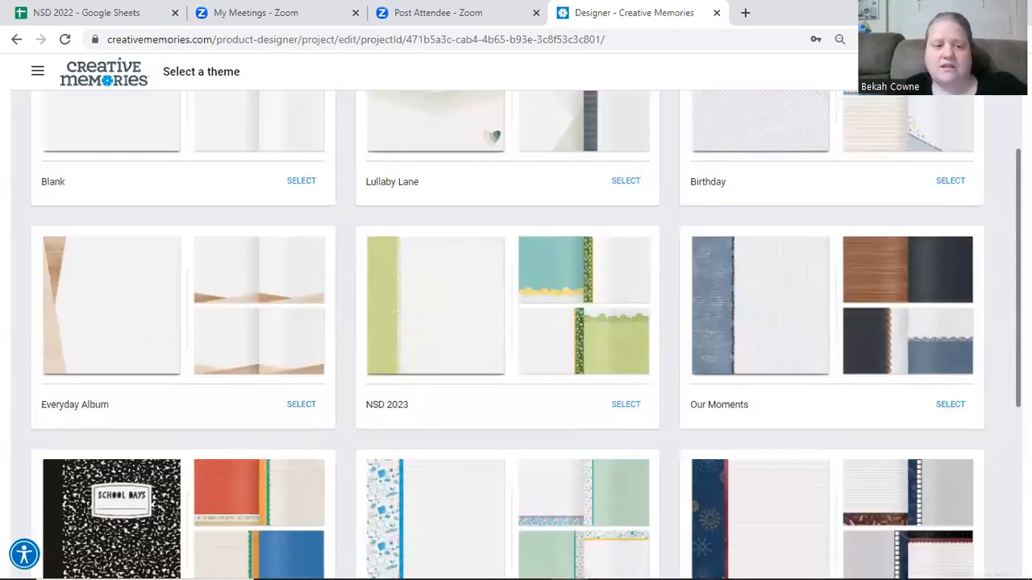
pyautogui.scroll(-3, 516, 334)
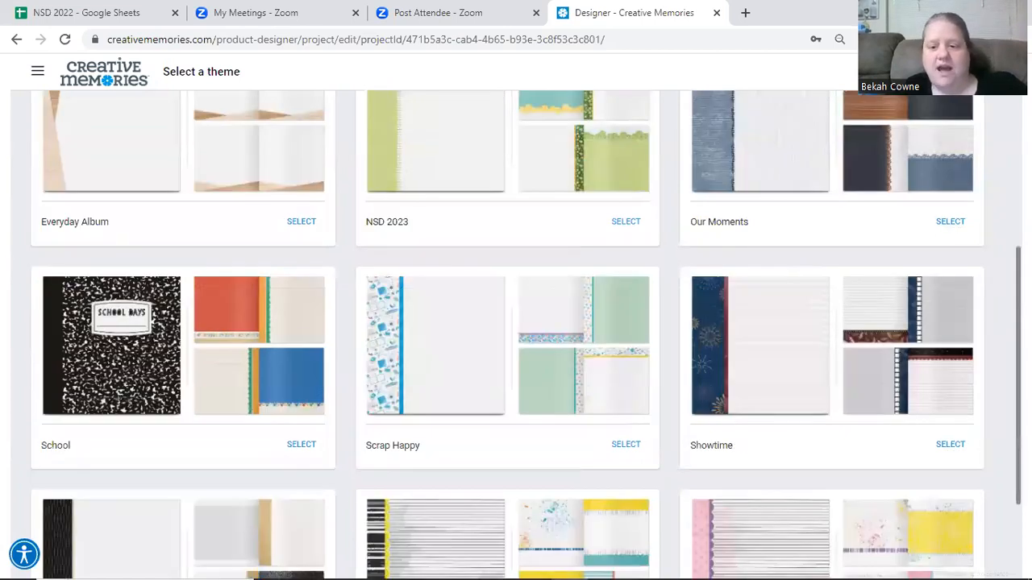
pyautogui.scroll(-2, 516, 335)
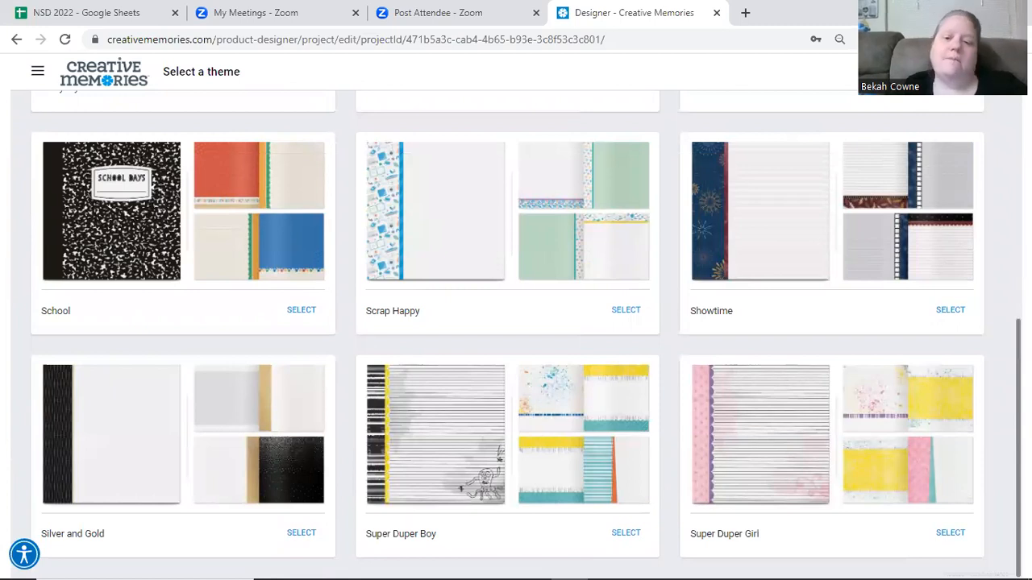
pyautogui.scroll(2, 516, 334)
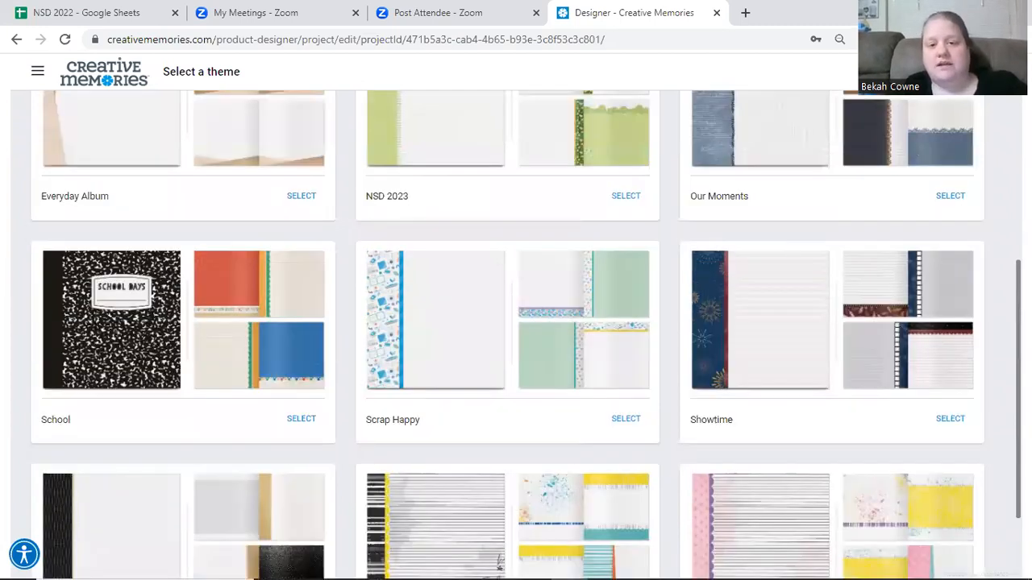
pyautogui.scroll(4, 498, 564)
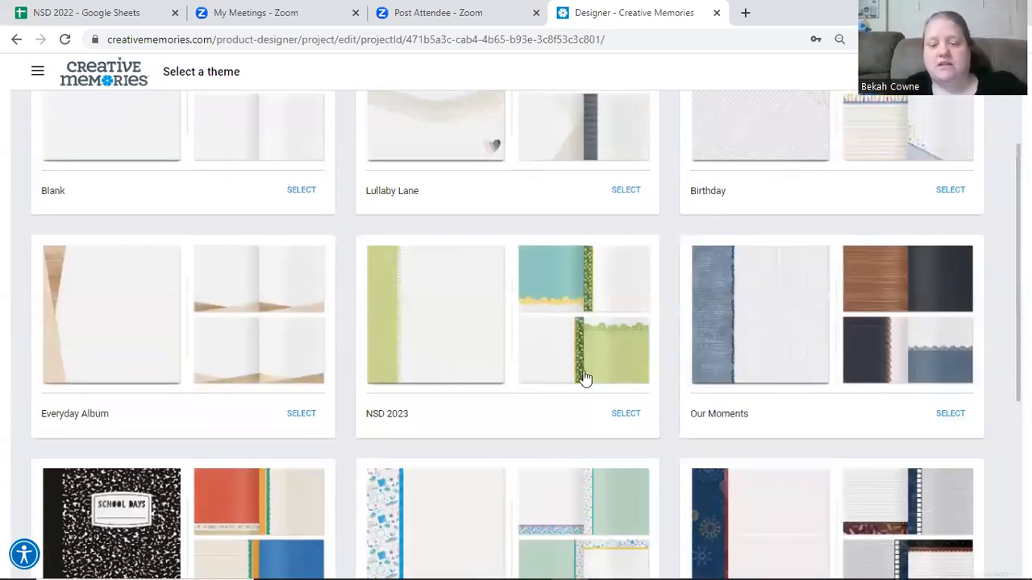
pyautogui.click(594, 366)
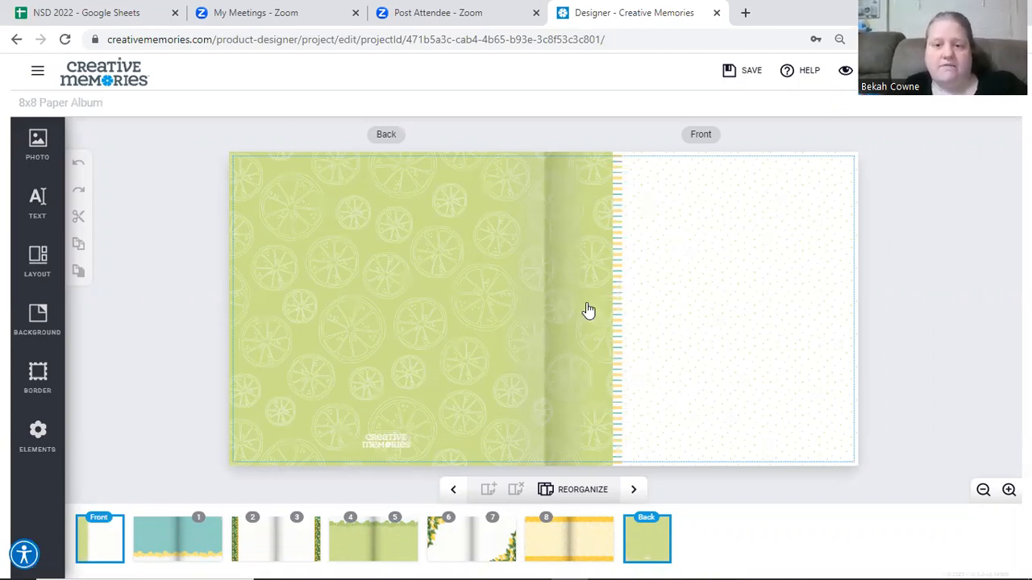
# Step: Open the album's element library and look through its themed collections, from Back To School to Tropic Time
pyautogui.click(37, 435)
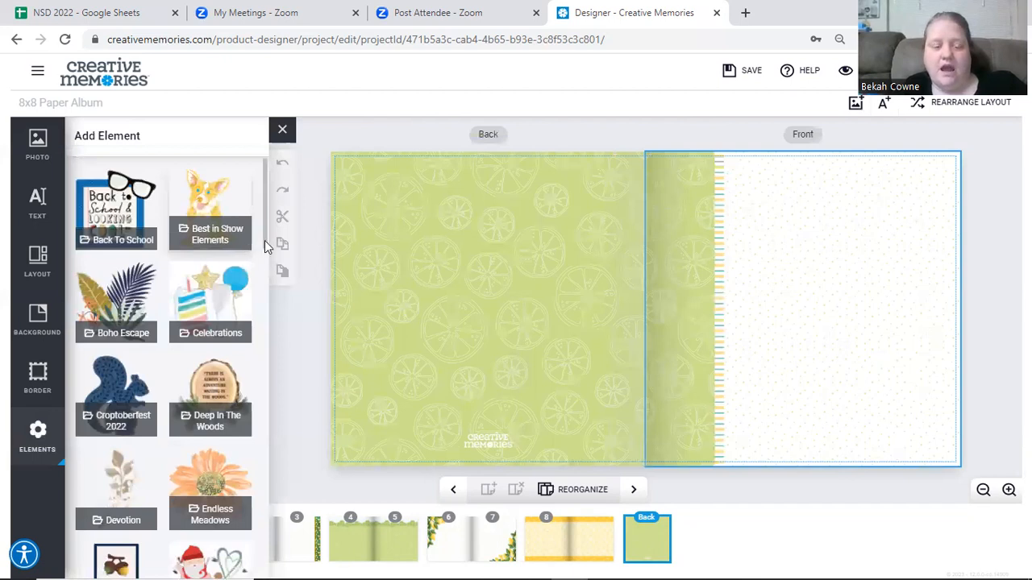
pyautogui.scroll(-1, 264, 261)
pyautogui.scroll(-6, 263, 314)
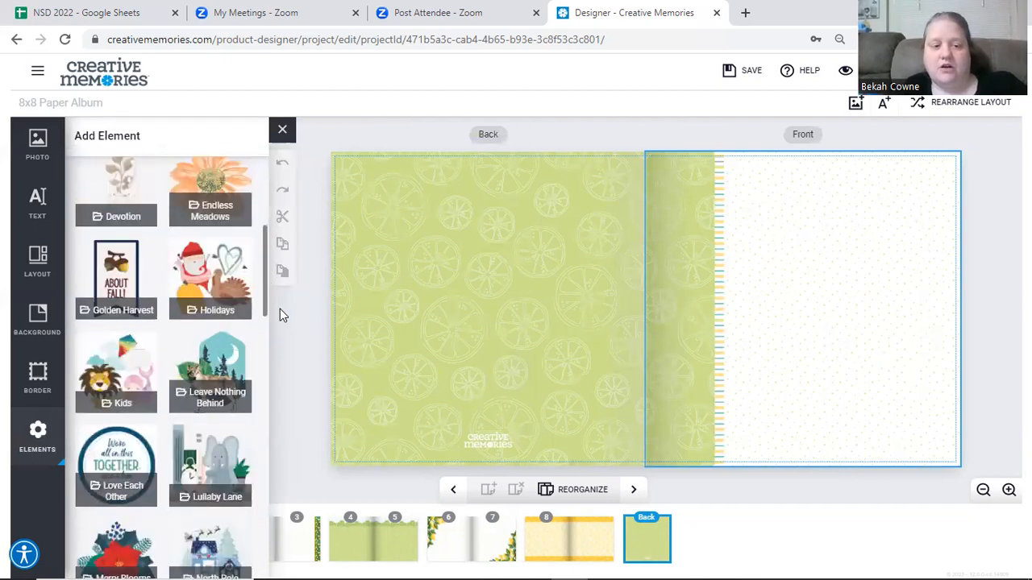
pyautogui.moveTo(292, 408); pyautogui.dragTo(271, 220)
pyautogui.scroll(-7, 281, 355)
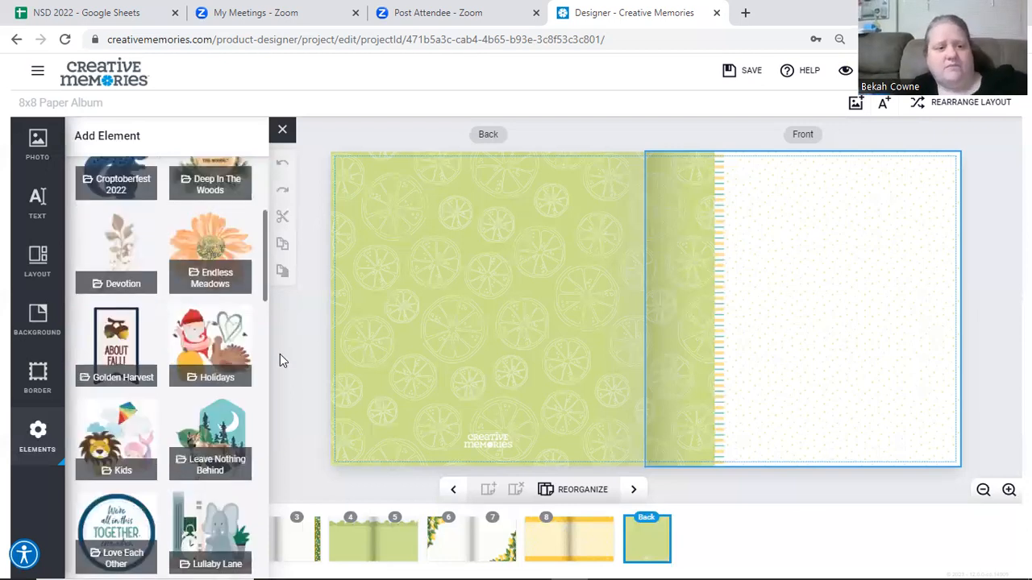
pyautogui.scroll(-4, 287, 420)
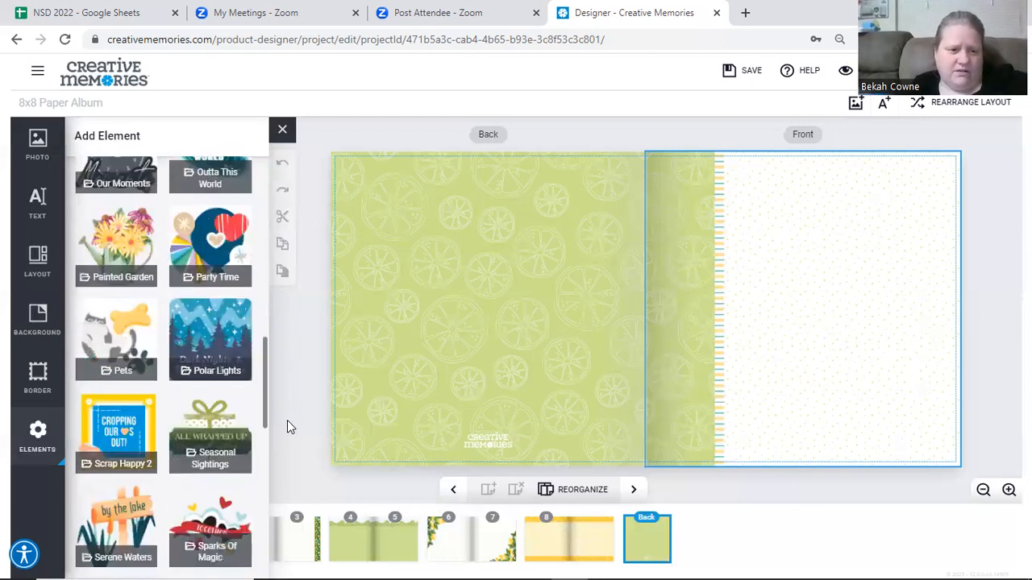
pyautogui.scroll(-2, 284, 474)
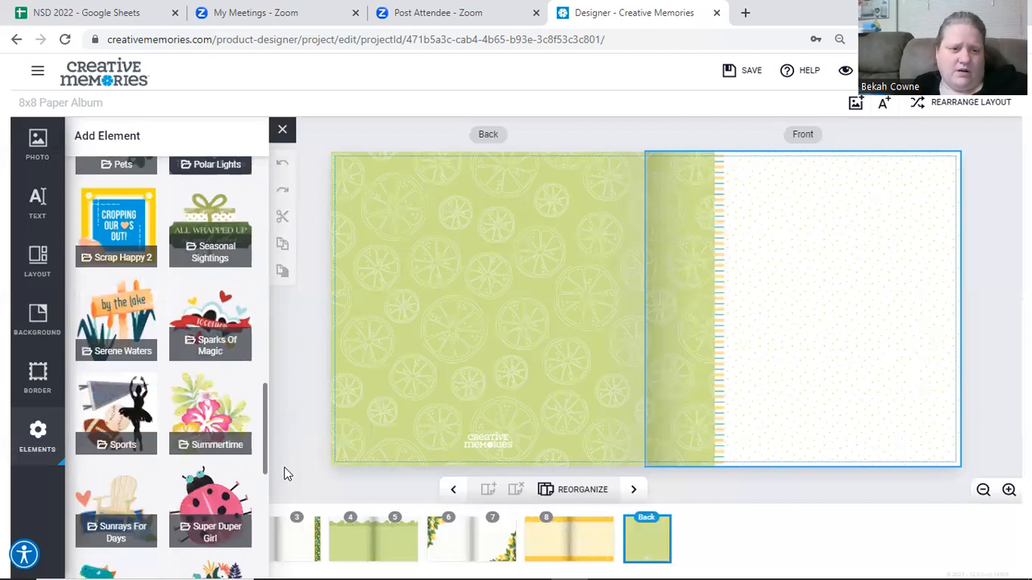
pyautogui.scroll(-3, 284, 475)
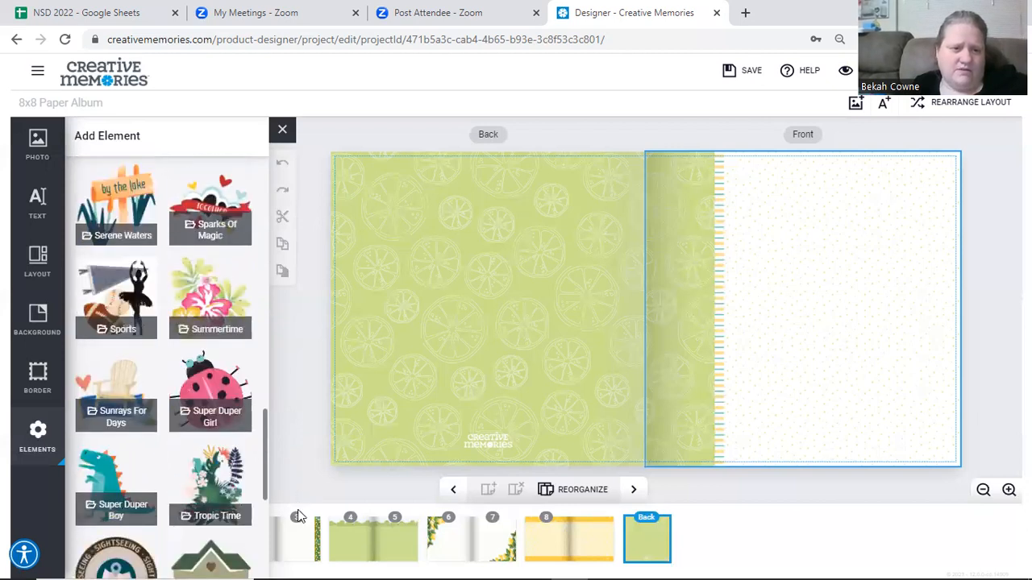
# Step: Open the Summertime element collection, look through its embellishments, and return to the list of collections
pyautogui.click(195, 230)
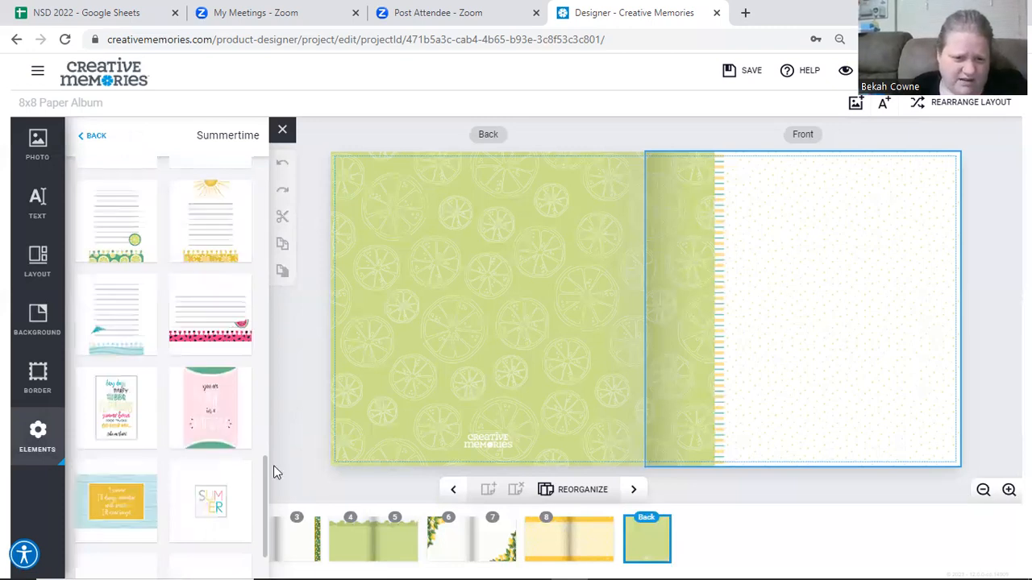
pyautogui.moveTo(264, 478); pyautogui.dragTo(260, 174)
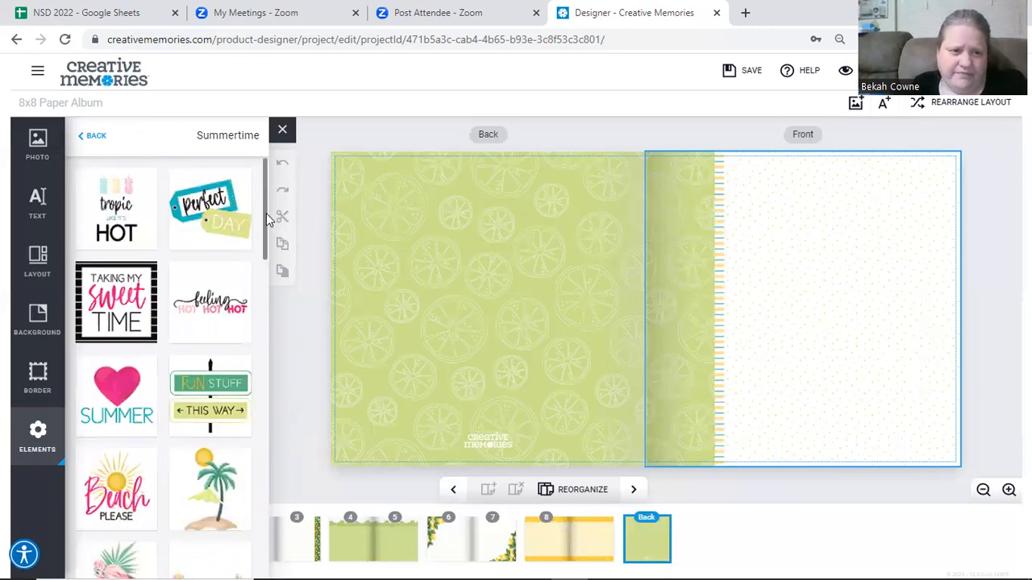
pyautogui.moveTo(266, 216); pyautogui.dragTo(313, 553)
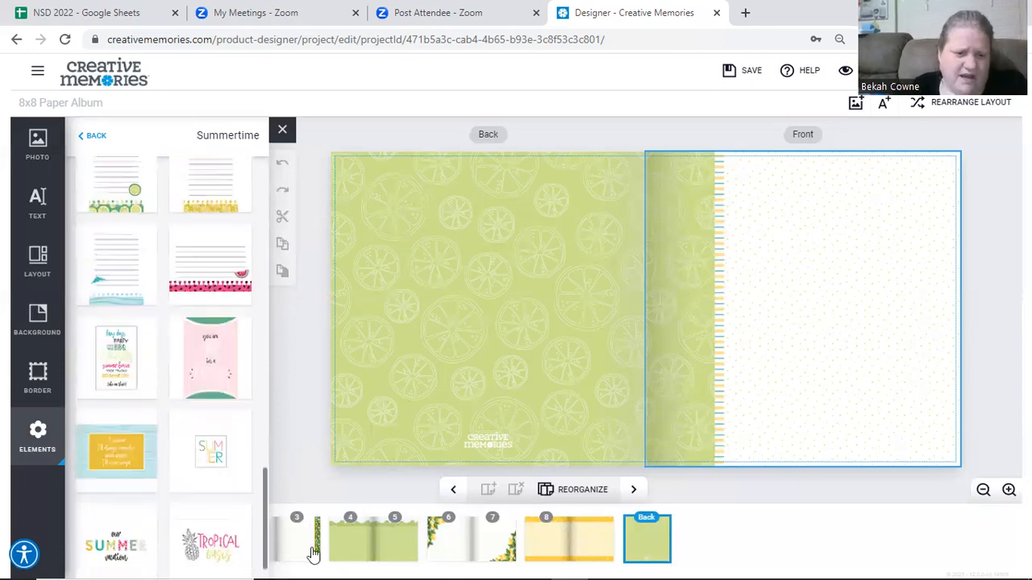
pyautogui.click(97, 136)
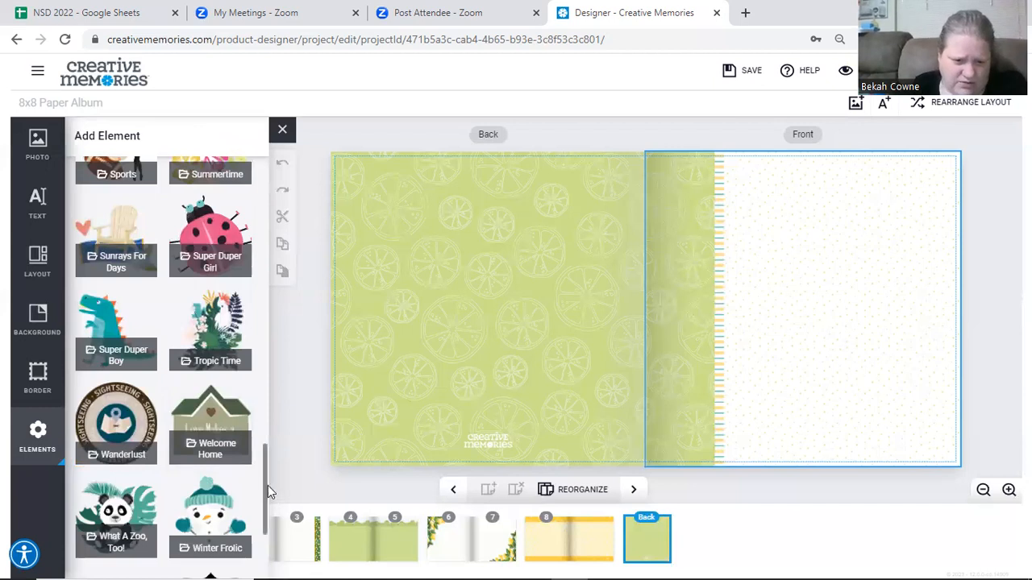
# Step: Examine the remaining element collections down to Tonal Border Shapes and go back to the start of the list
pyautogui.moveTo(266, 483); pyautogui.dragTo(272, 547)
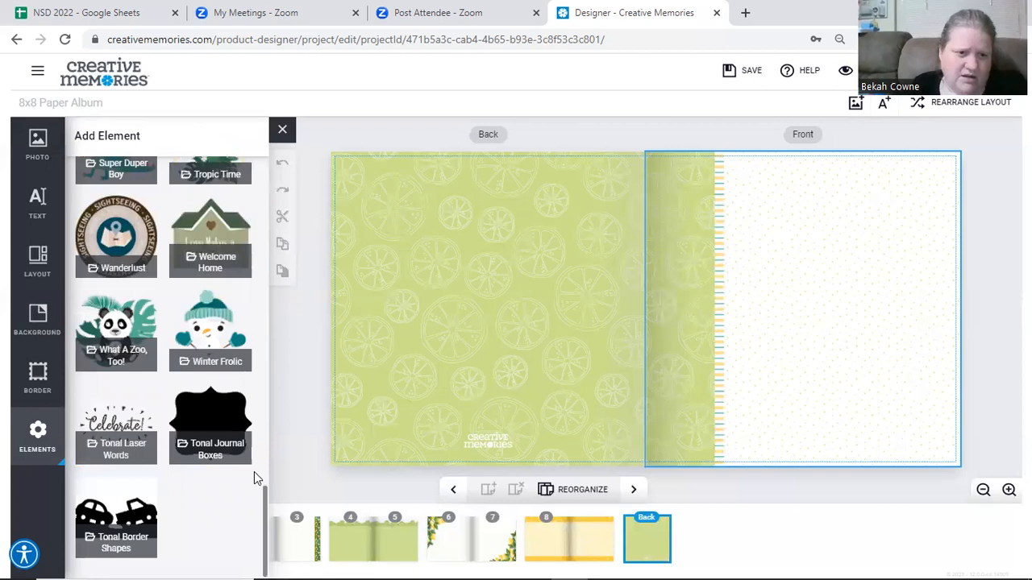
pyautogui.scroll(3, 256, 474)
pyautogui.scroll(3, 262, 395)
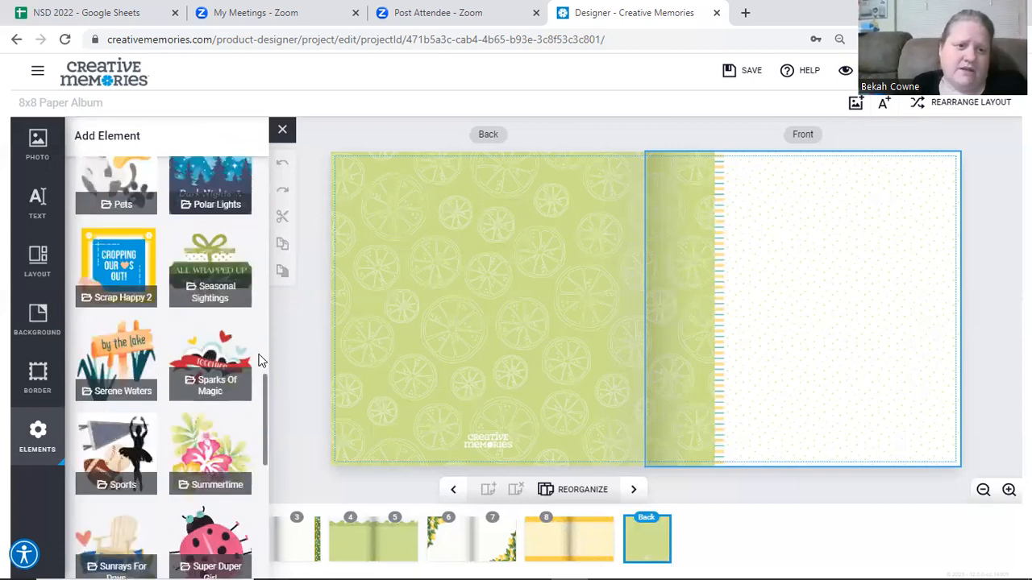
pyautogui.scroll(3, 259, 354)
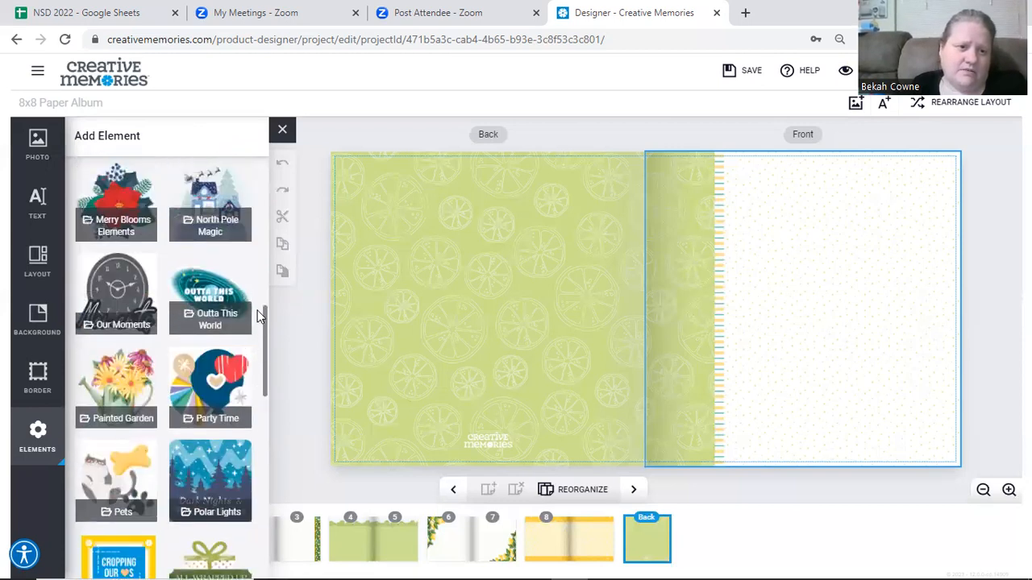
pyautogui.scroll(5, 257, 311)
pyautogui.scroll(2, 258, 234)
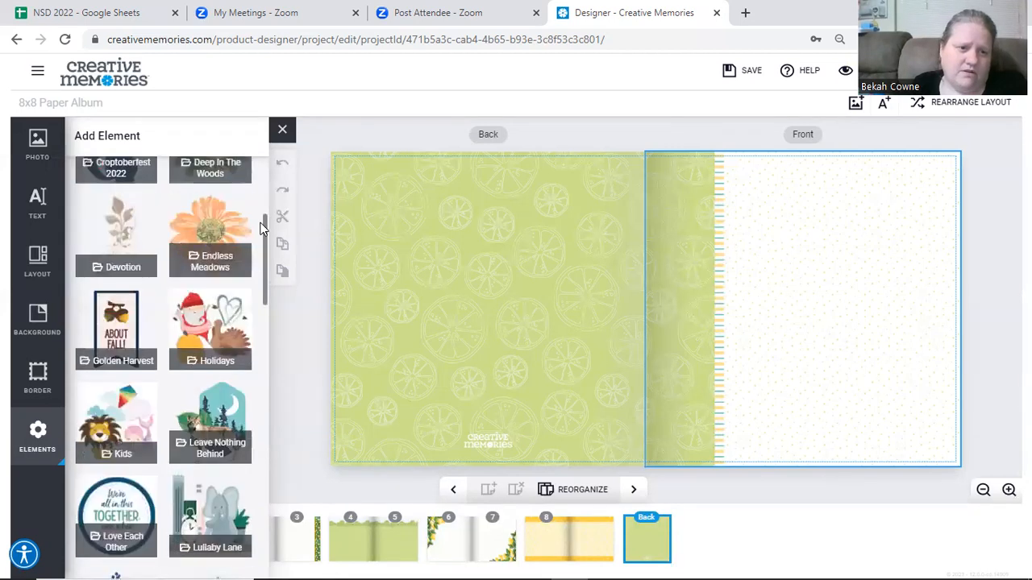
pyautogui.scroll(3, 261, 214)
pyautogui.scroll(1, 258, 193)
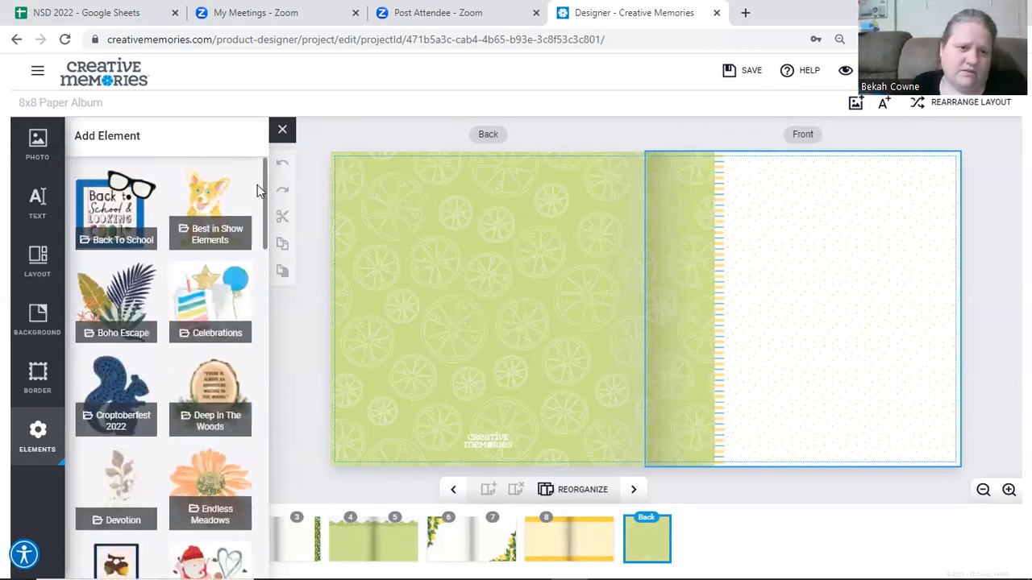
pyautogui.scroll(-1, 256, 204)
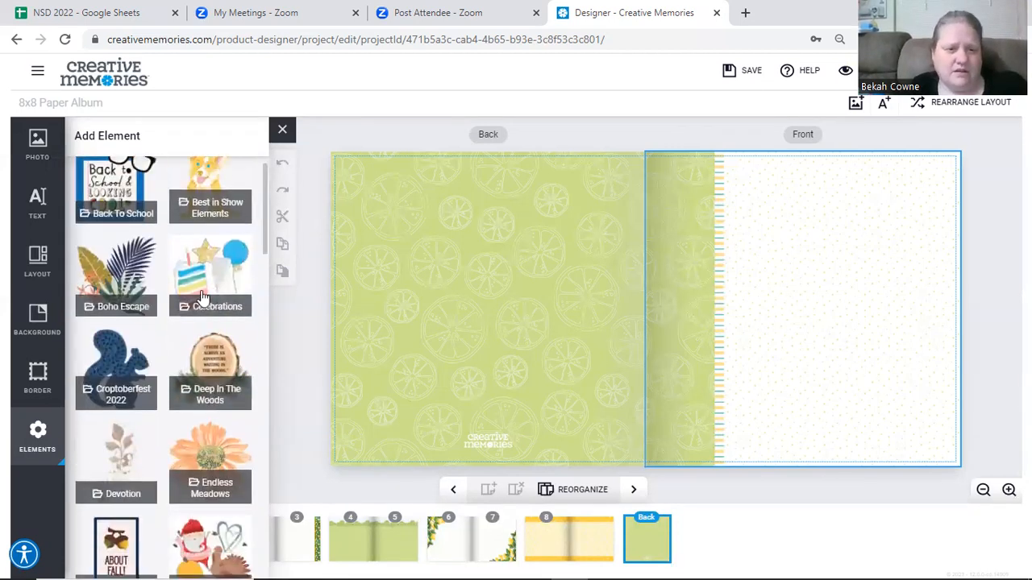
# Step: Open the Celebrations element collection and look through all its graduation, birthday and party embellishments
pyautogui.click(200, 287)
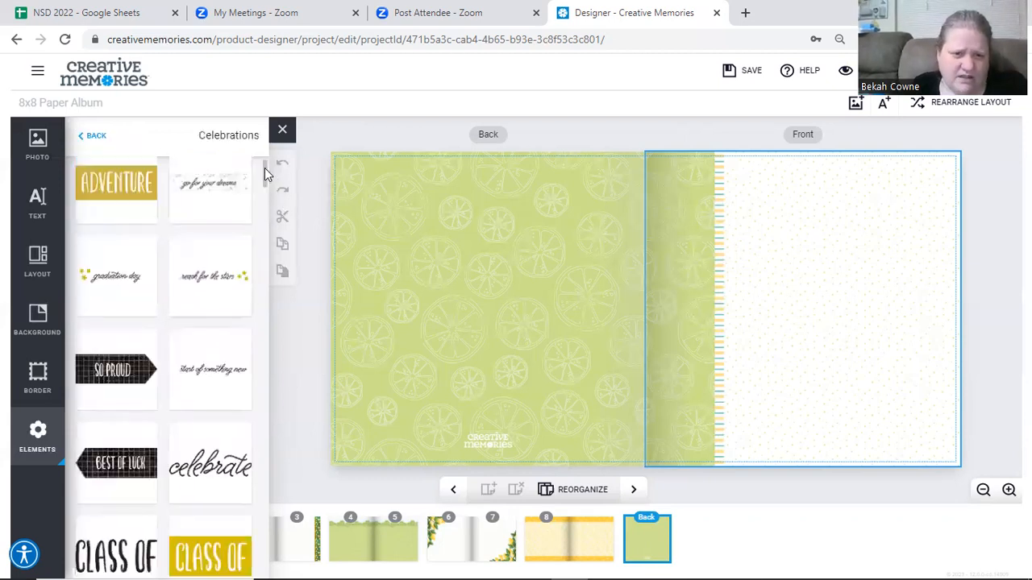
pyautogui.moveTo(266, 173); pyautogui.dragTo(266, 218)
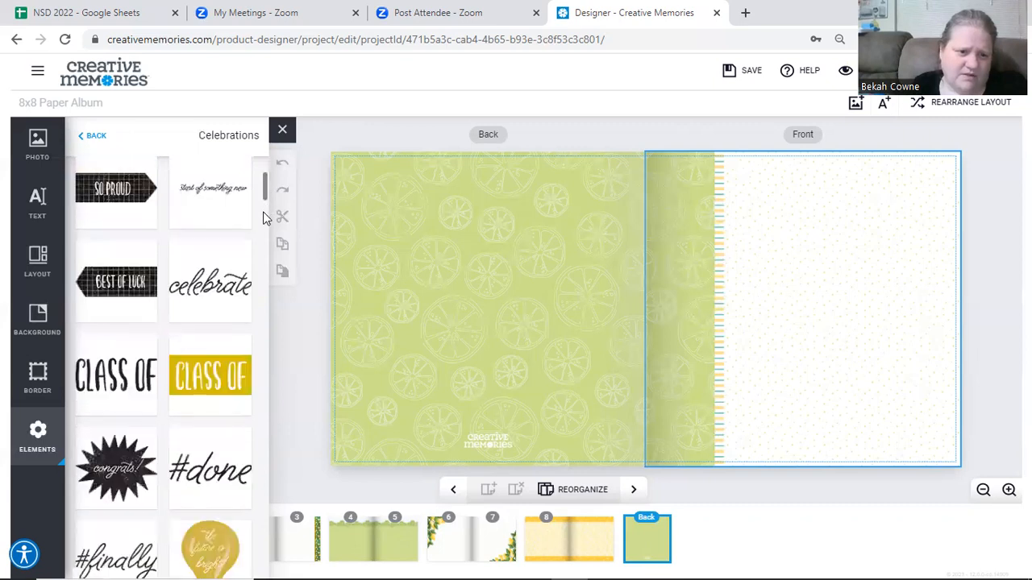
pyautogui.scroll(-5, 287, 225)
pyautogui.scroll(-3, 281, 258)
pyautogui.scroll(-5, 287, 282)
pyautogui.scroll(-3, 298, 299)
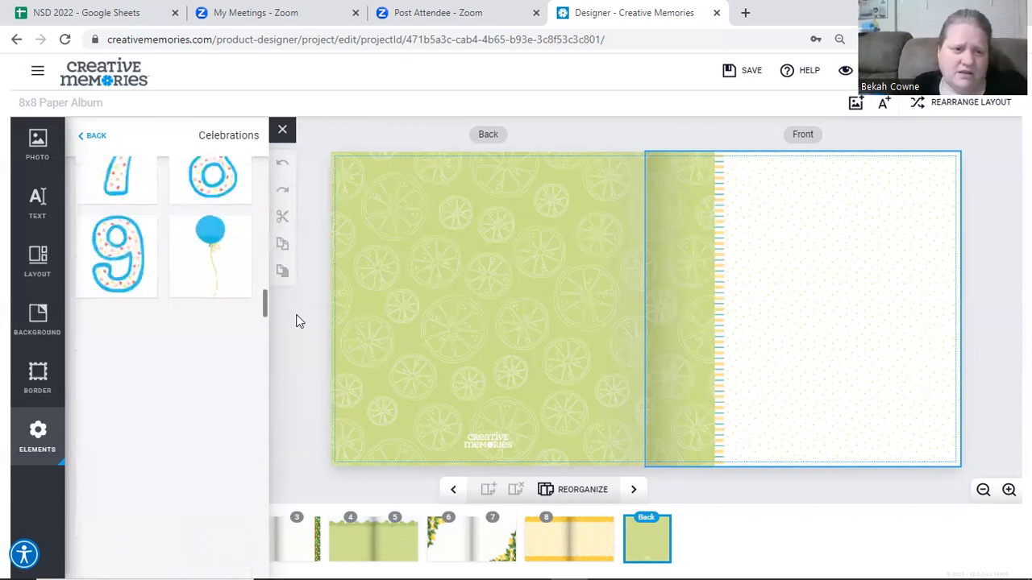
pyautogui.scroll(-3, 295, 324)
pyautogui.scroll(-3, 292, 352)
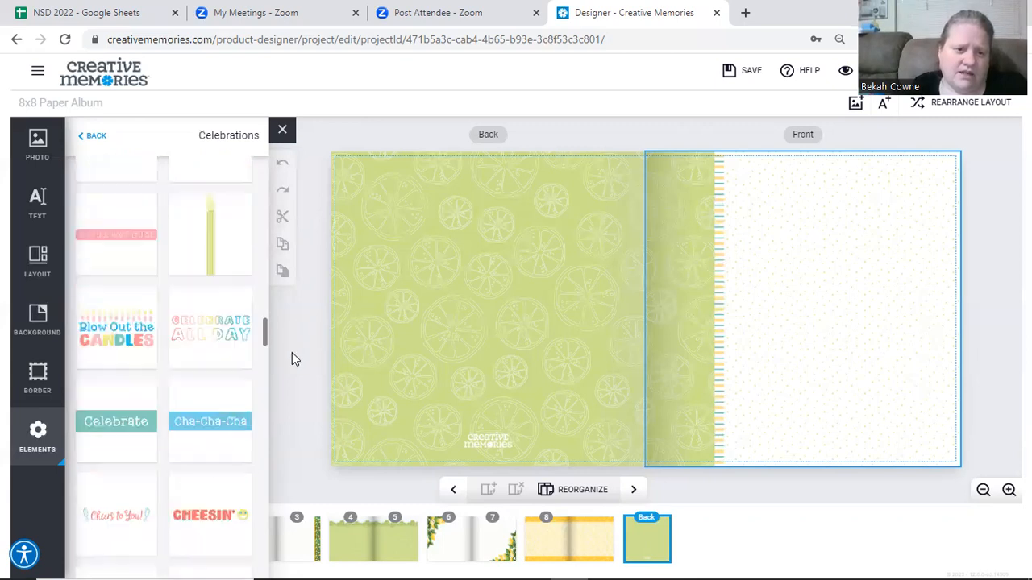
pyautogui.scroll(-1, 295, 355)
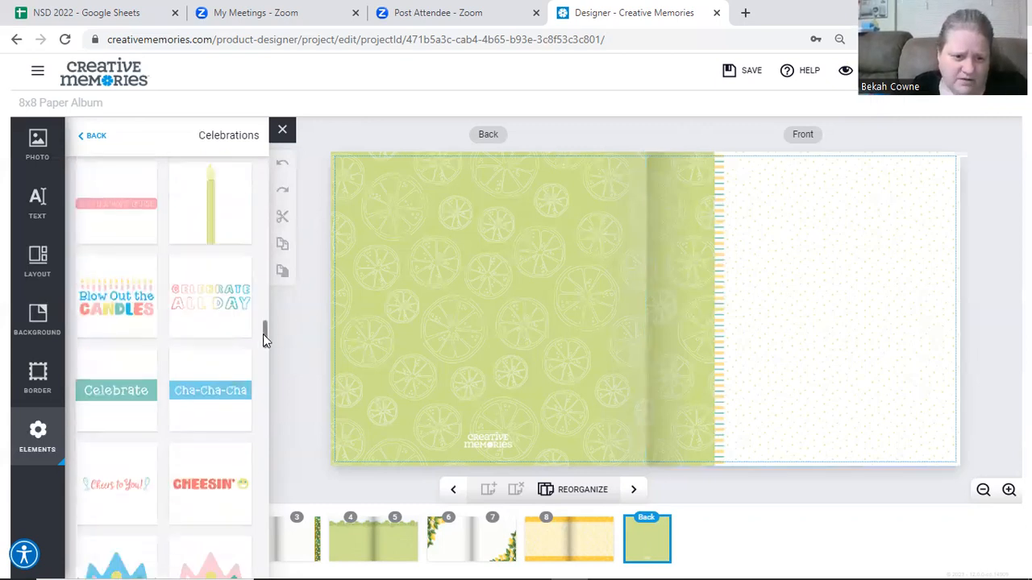
pyautogui.scroll(-3, 262, 379)
pyautogui.scroll(-3, 266, 419)
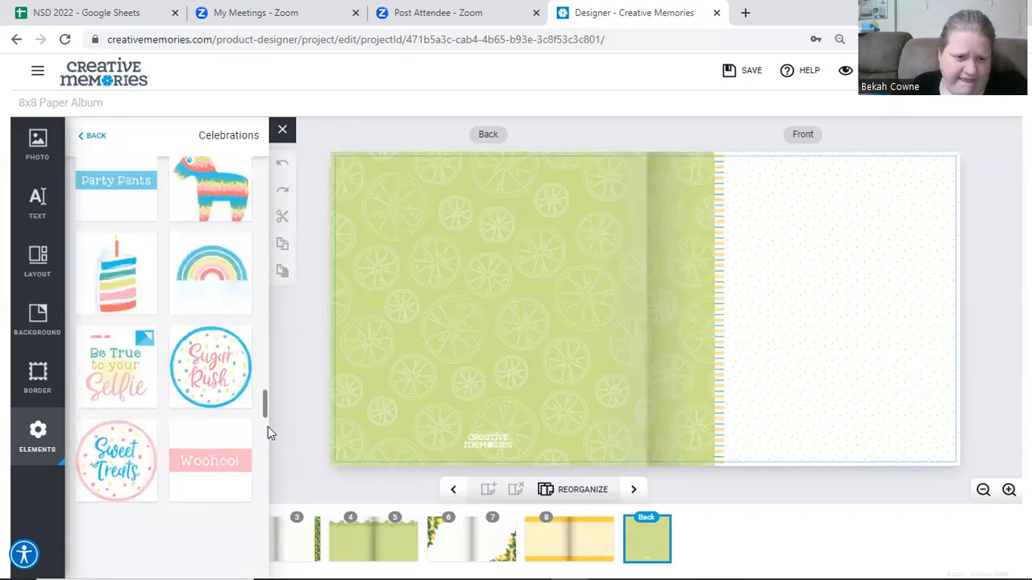
pyautogui.scroll(-3, 268, 430)
pyautogui.moveTo(267, 432); pyautogui.dragTo(266, 565)
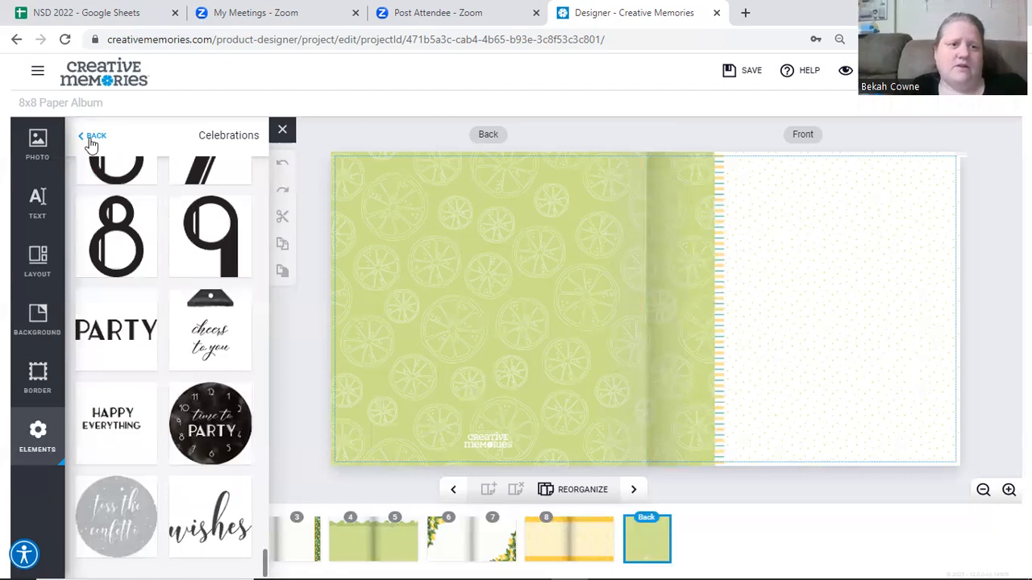
# Step: Return to the list of element collections, open Tonal Border Shapes, and look through all its border designs
pyautogui.click(92, 138)
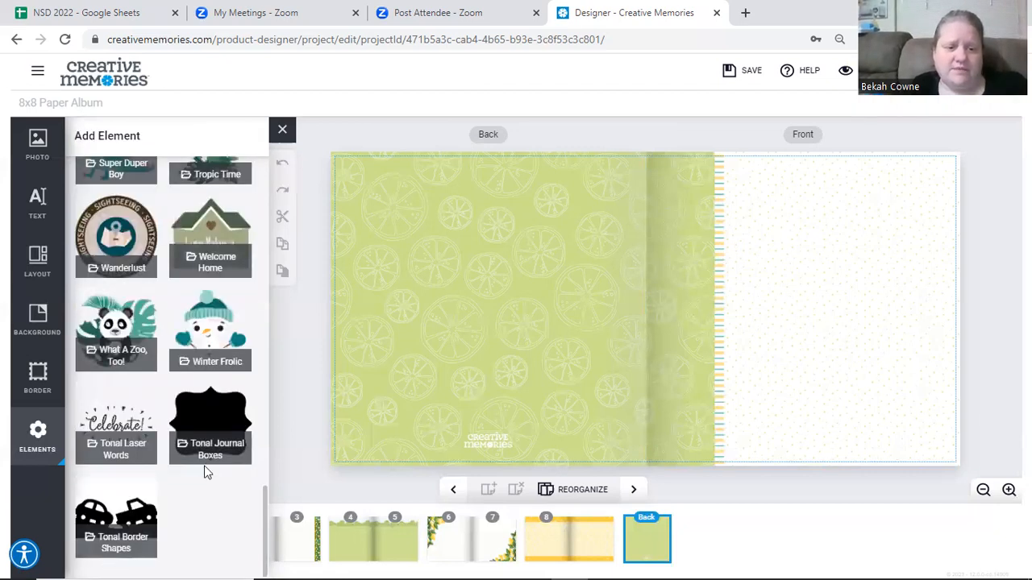
pyautogui.click(110, 536)
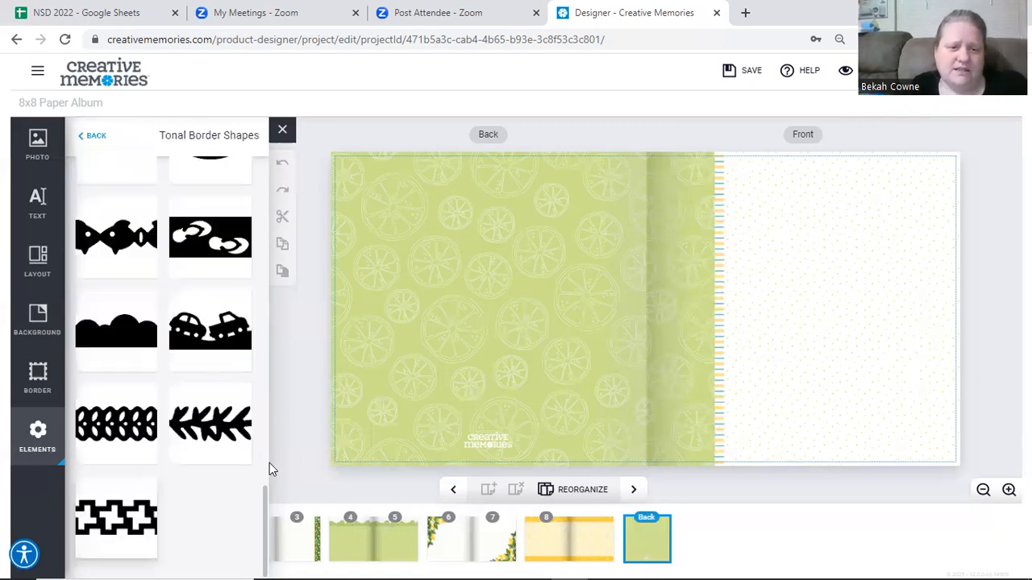
pyautogui.moveTo(265, 492); pyautogui.dragTo(266, 207)
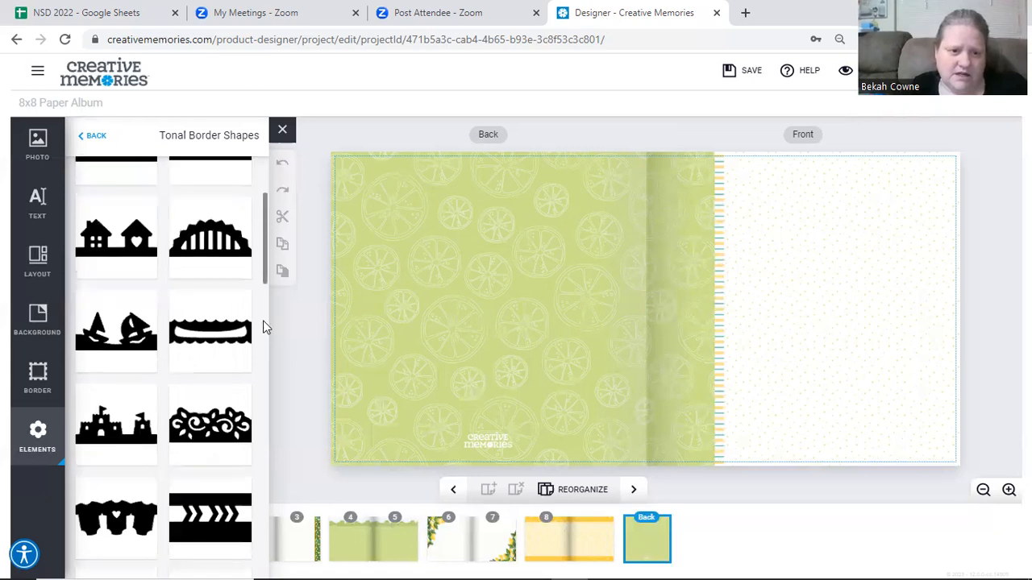
pyautogui.scroll(-3, 268, 342)
pyautogui.scroll(-4, 270, 391)
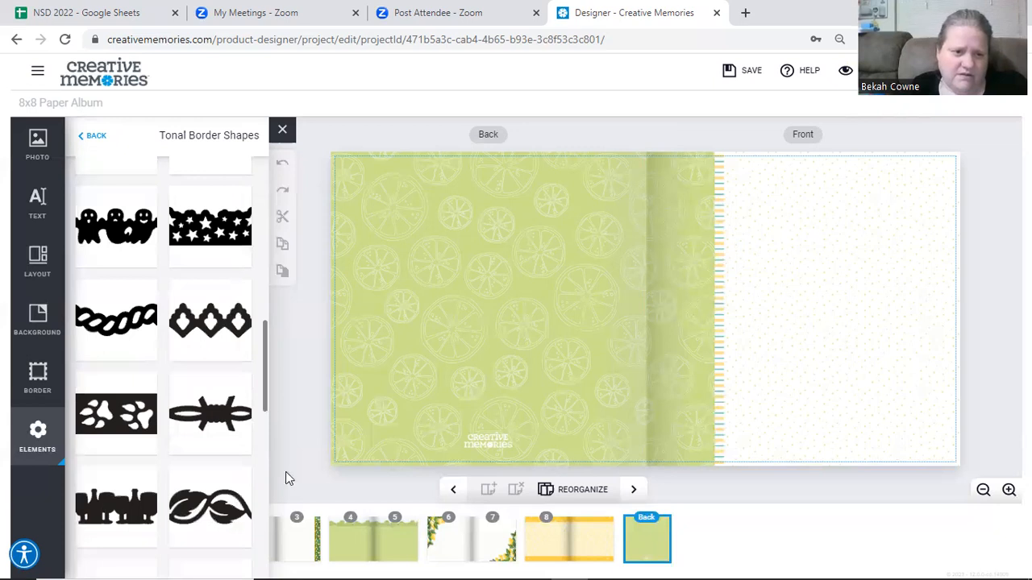
pyautogui.scroll(-4, 285, 476)
pyautogui.scroll(-4, 288, 499)
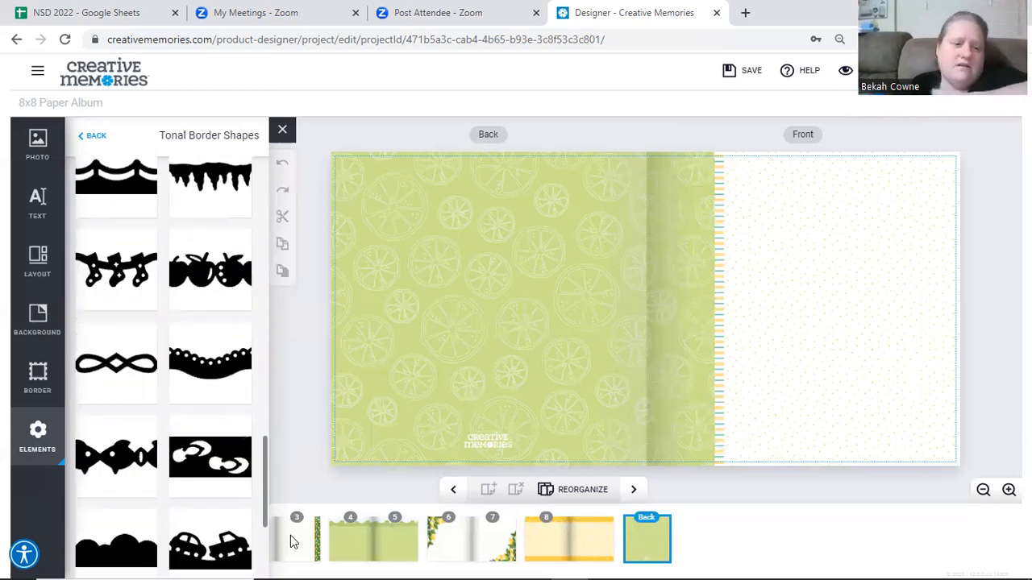
pyautogui.scroll(-2, 290, 535)
pyautogui.scroll(-3, 273, 452)
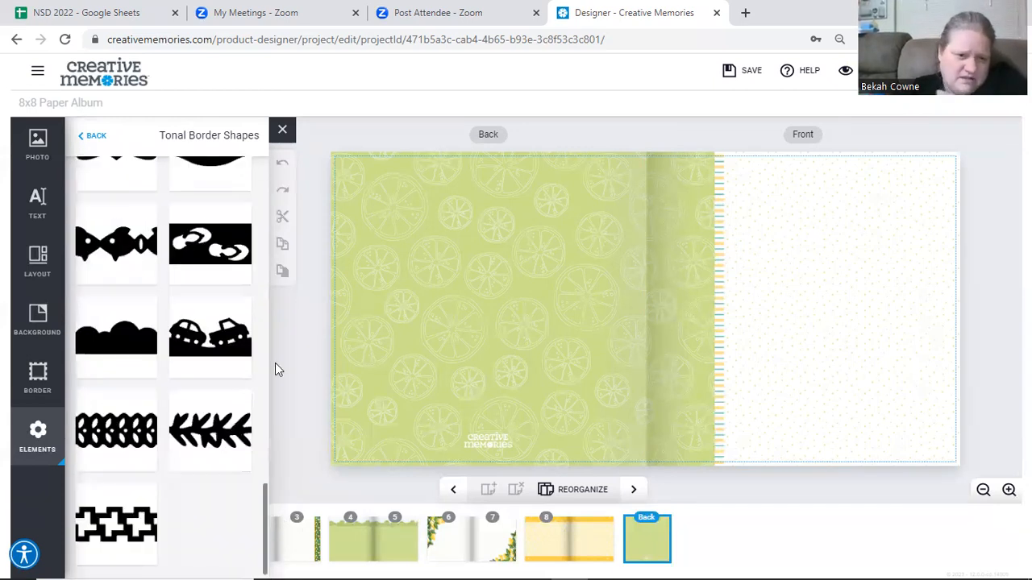
pyautogui.scroll(15, 274, 369)
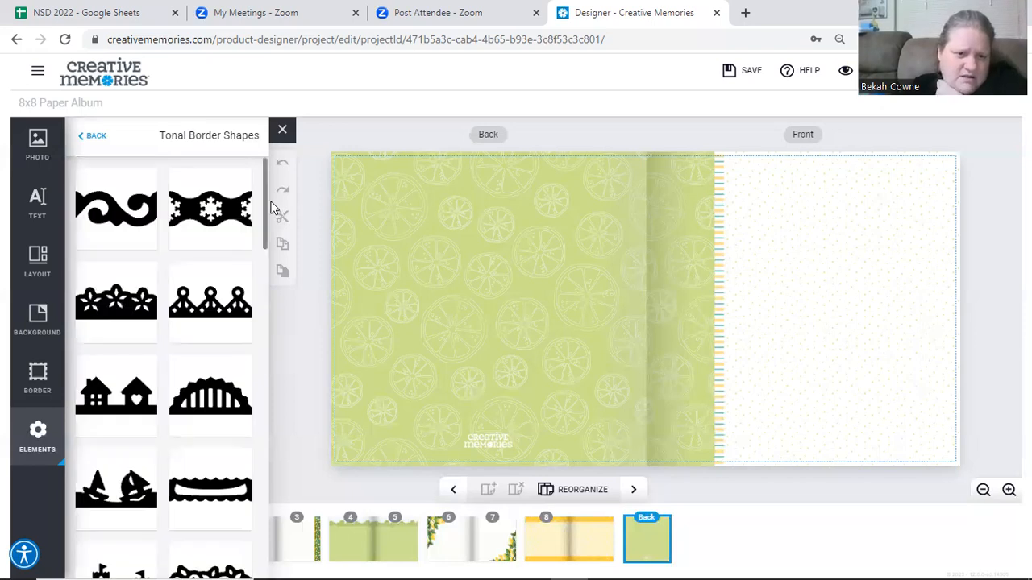
# Step: Examine the Tonal Border Shapes a second time from first to last and go back to the start
pyautogui.scroll(-2, 281, 288)
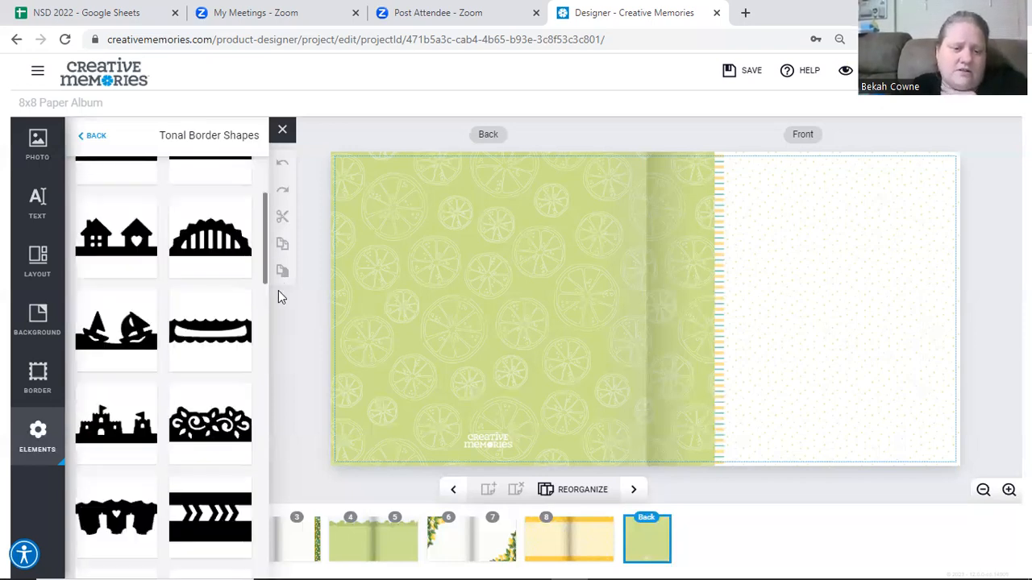
pyautogui.scroll(-3, 276, 338)
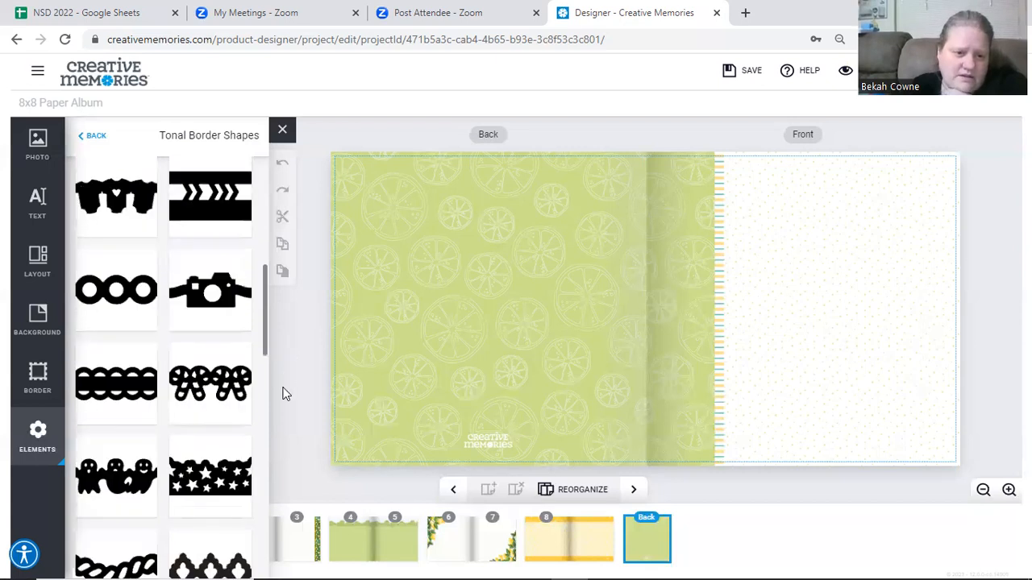
pyautogui.scroll(-2, 283, 411)
pyautogui.scroll(-2, 292, 427)
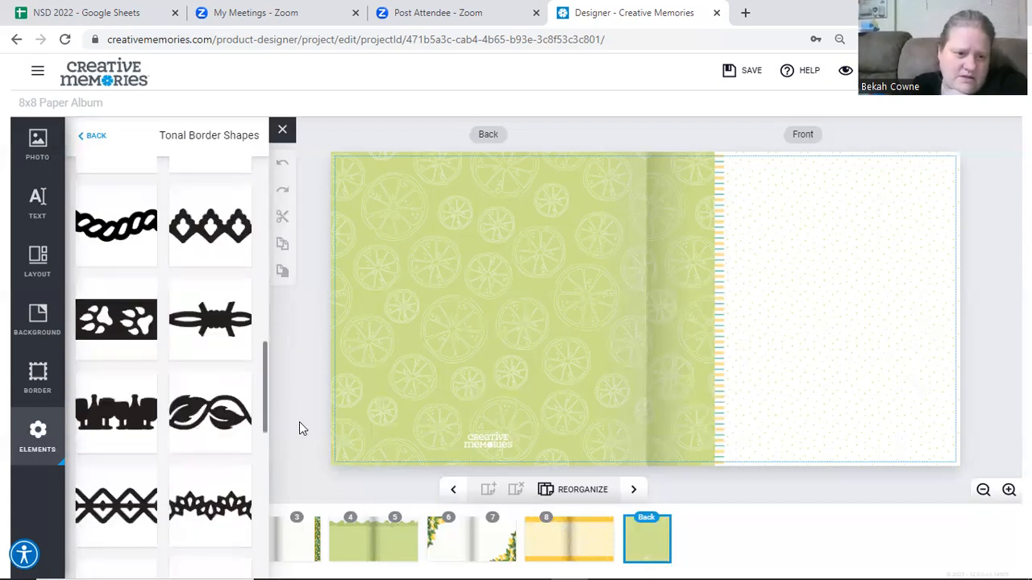
pyautogui.scroll(-2, 294, 461)
pyautogui.scroll(-4, 294, 484)
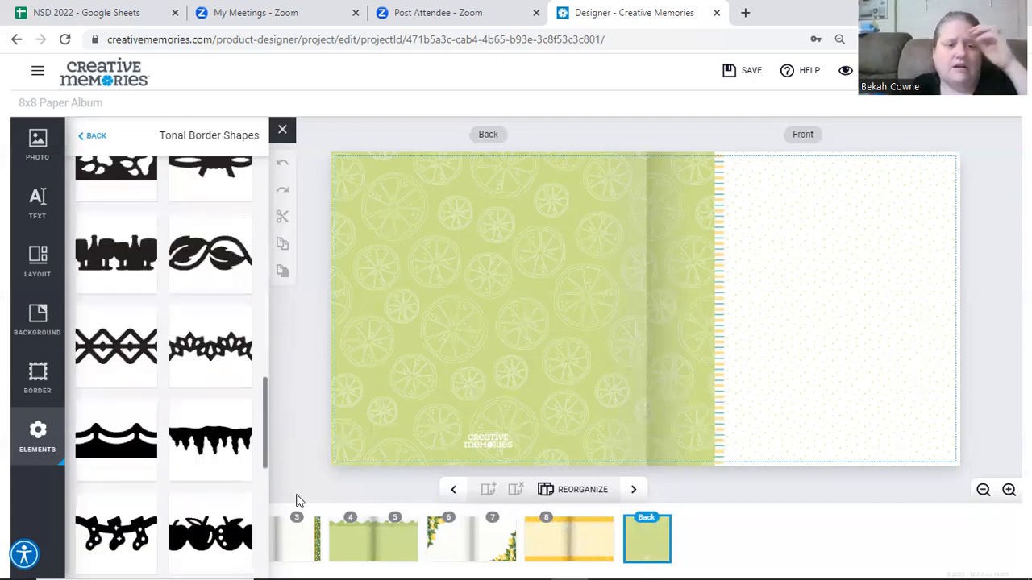
pyautogui.scroll(-3, 291, 556)
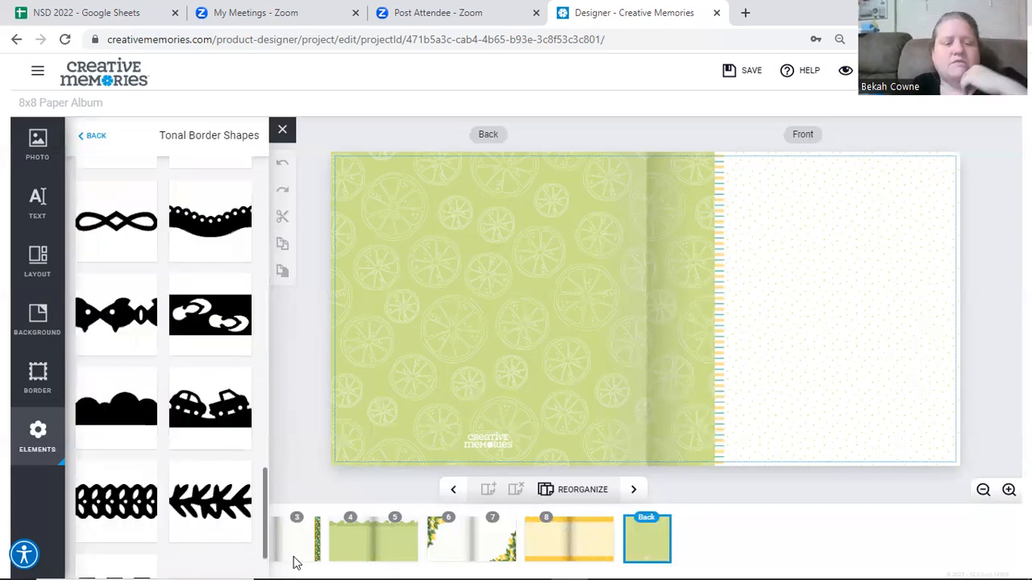
pyautogui.moveTo(294, 557); pyautogui.dragTo(296, 210)
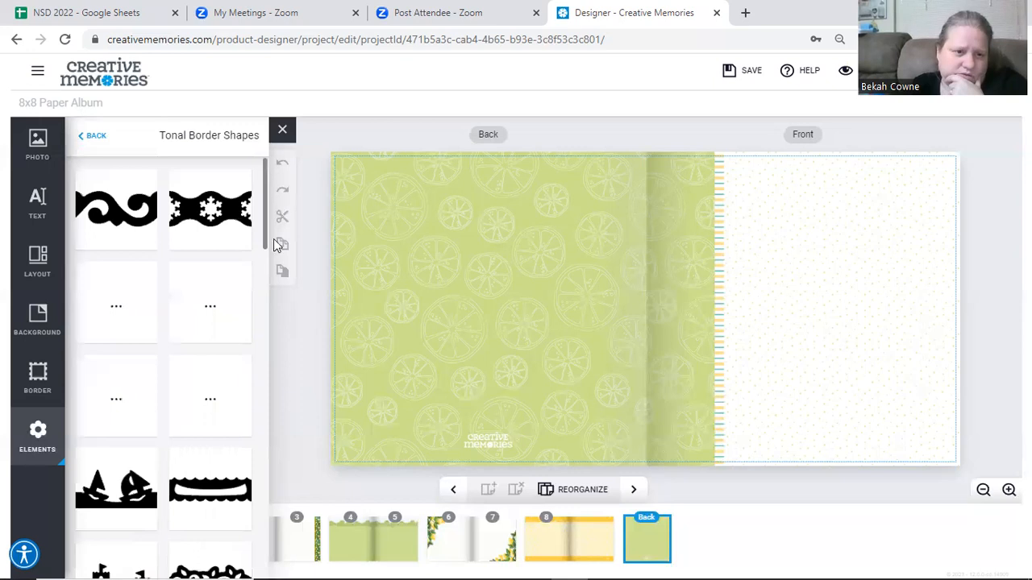
# Step: Add the scalloped arch border shape to the upper front cover and rotate it 90° clockwise
pyautogui.scroll(-2, 278, 278)
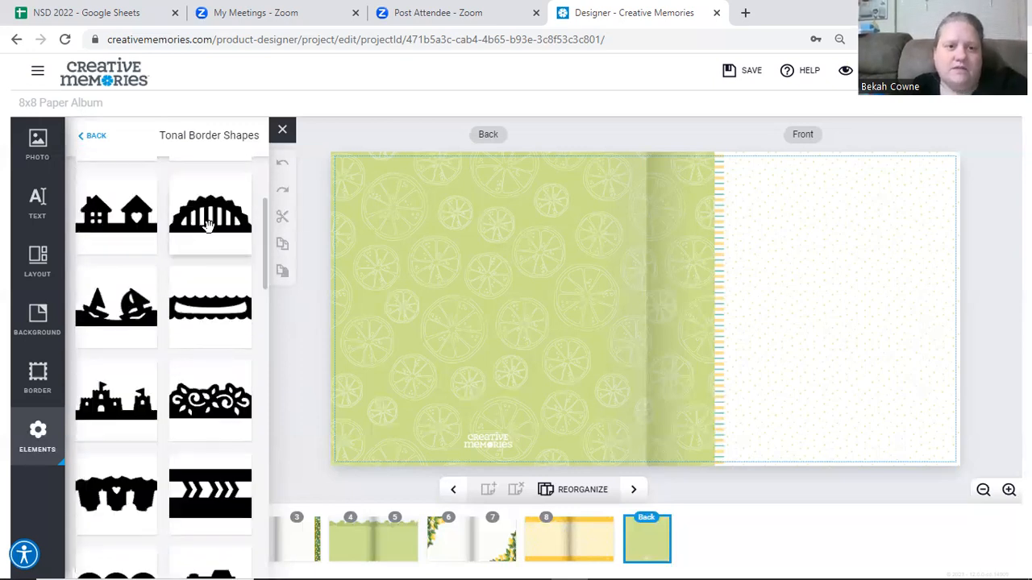
pyautogui.moveTo(208, 226); pyautogui.dragTo(778, 230)
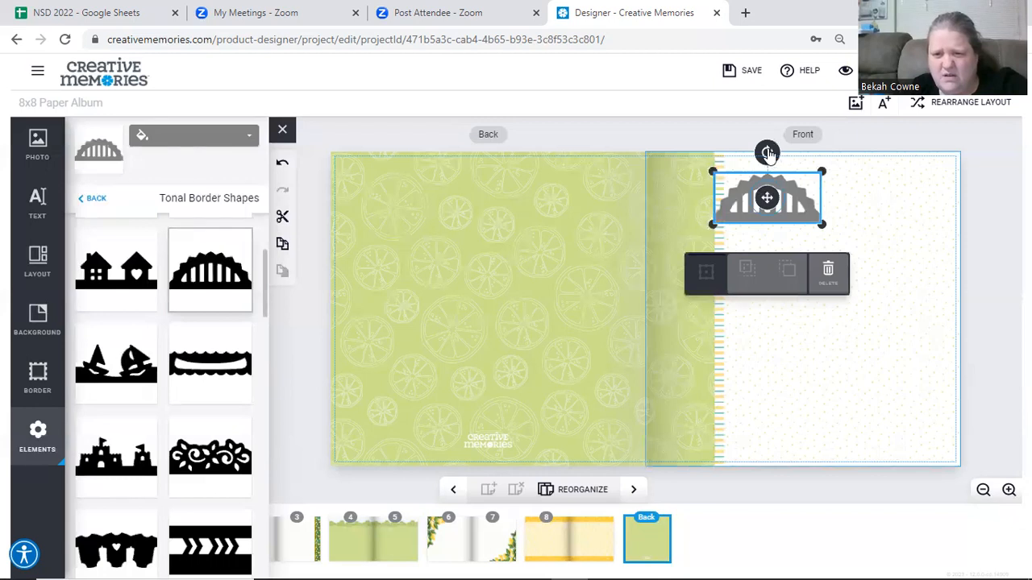
pyautogui.moveTo(767, 154); pyautogui.dragTo(734, 239)
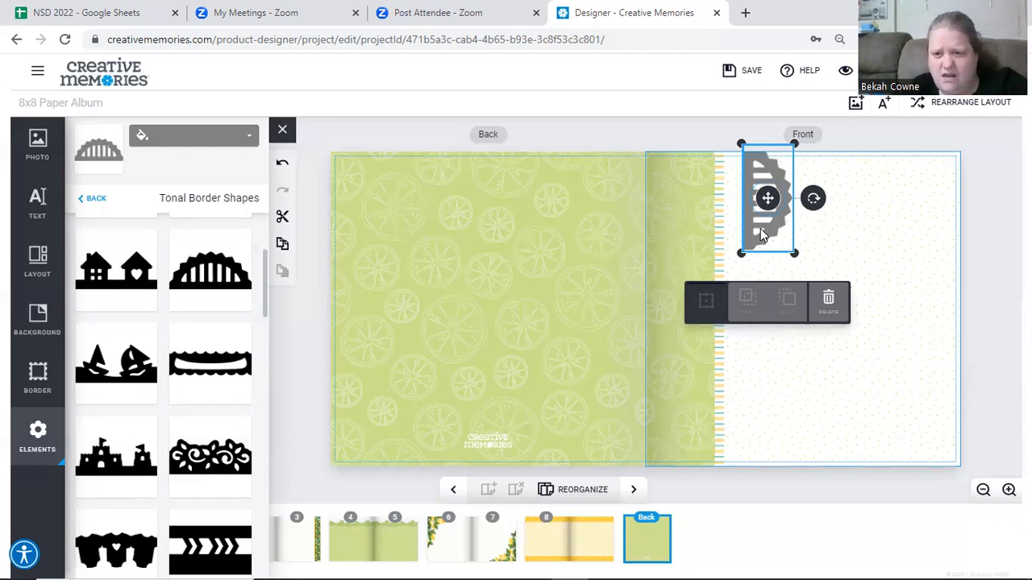
pyautogui.rightClick(760, 228)
pyautogui.press('Escape')
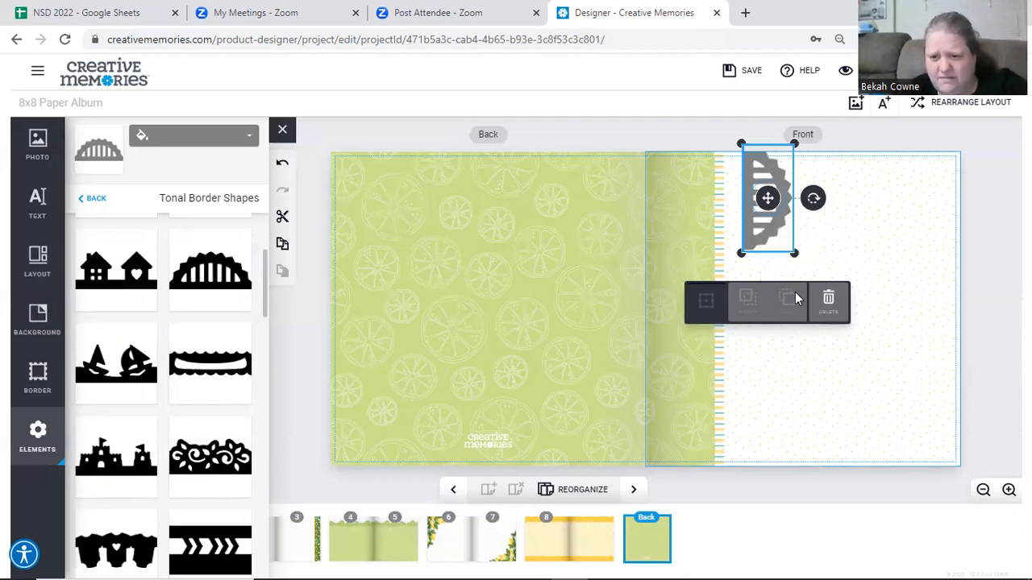
pyautogui.click(817, 249)
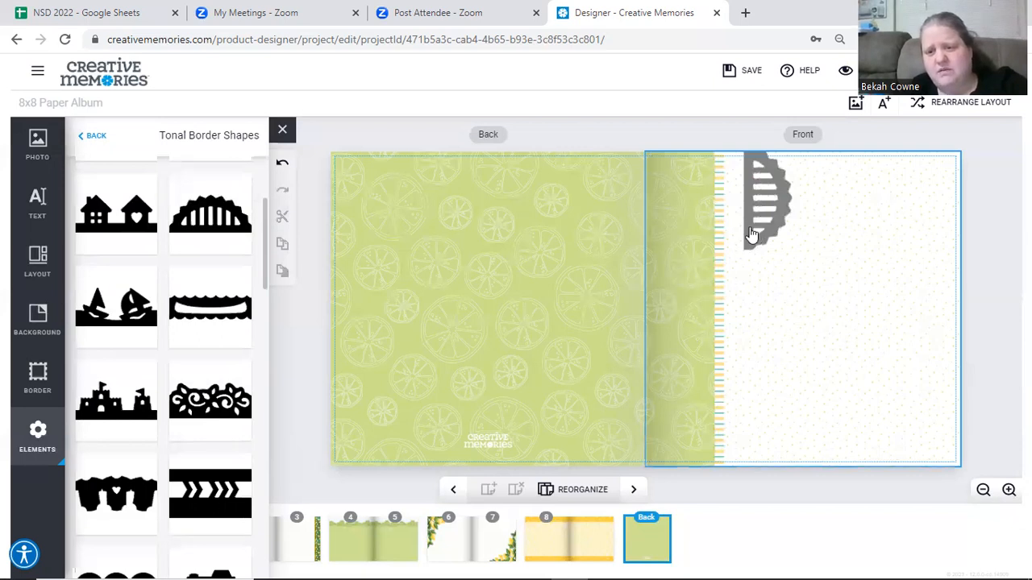
# Step: Move the rotated arch against the striped strip at the front cover's upper left
pyautogui.click(754, 222)
pyautogui.moveTo(755, 223); pyautogui.dragTo(739, 227)
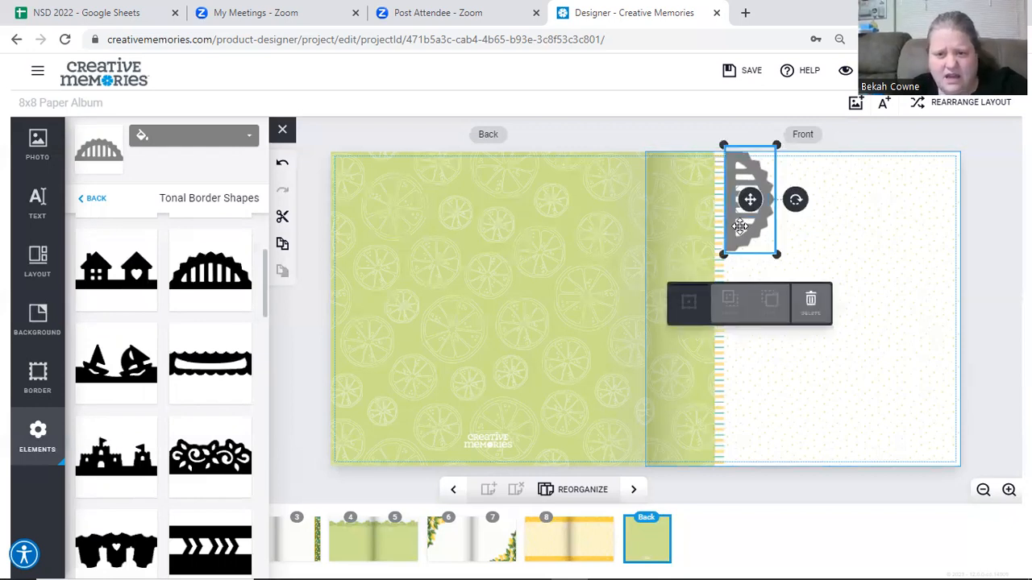
pyautogui.click(819, 243)
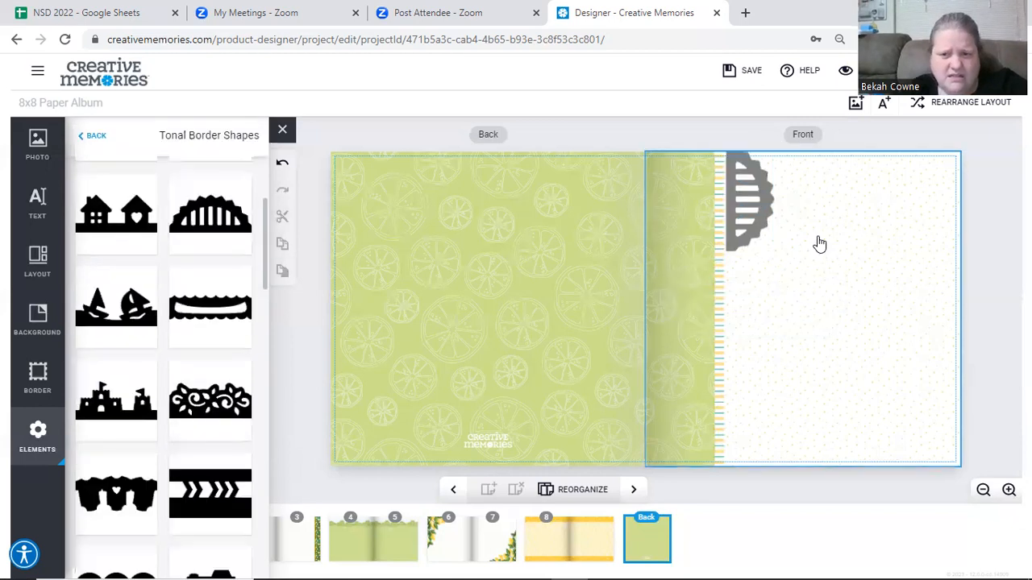
pyautogui.click(742, 221)
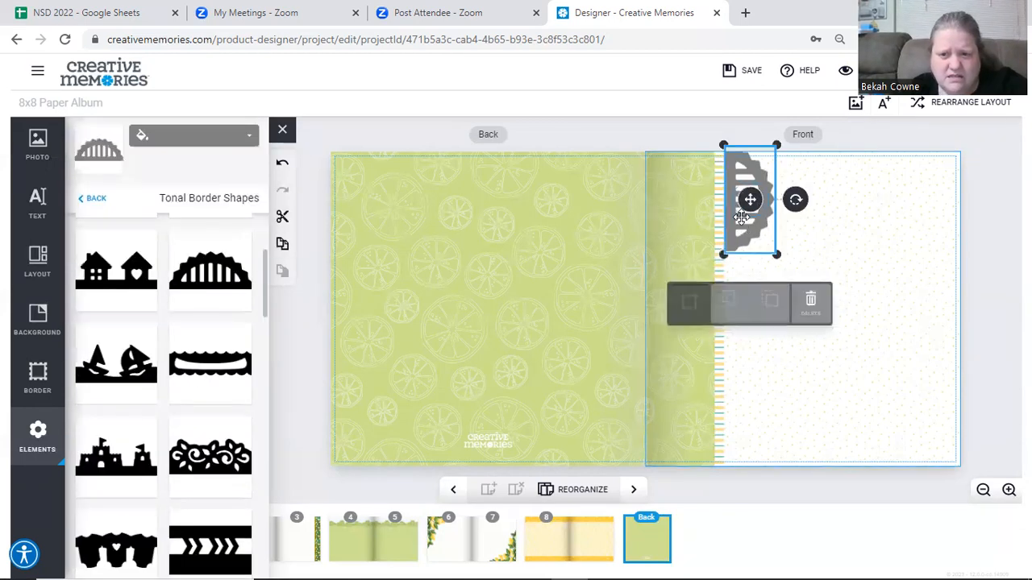
pyautogui.click(819, 238)
# Step: Add a second scalloped arch to the front cover, rotate it 90° clockwise, and join it directly below the first
pyautogui.click(214, 222)
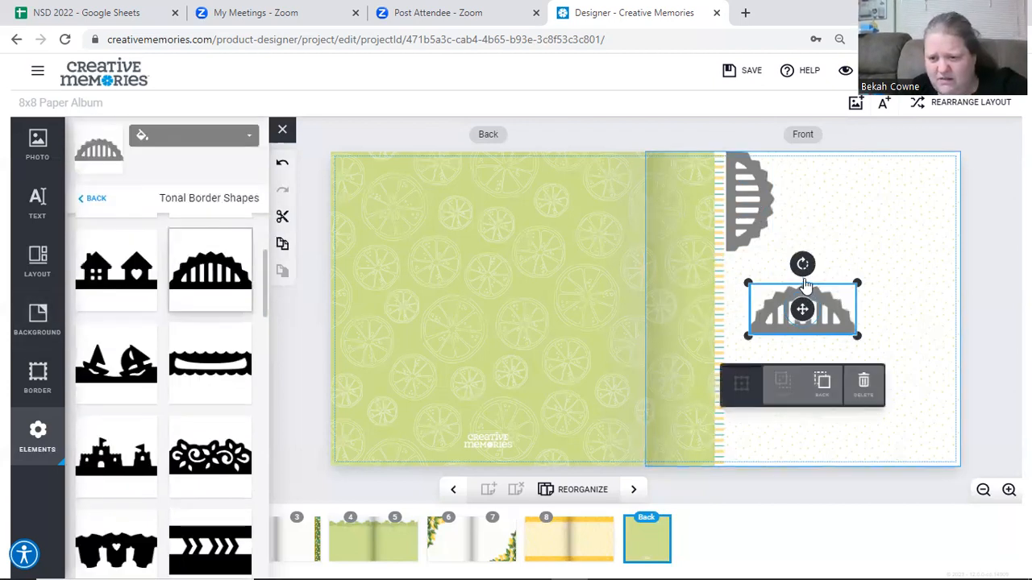
pyautogui.moveTo(802, 269); pyautogui.dragTo(749, 301)
pyautogui.click(914, 325)
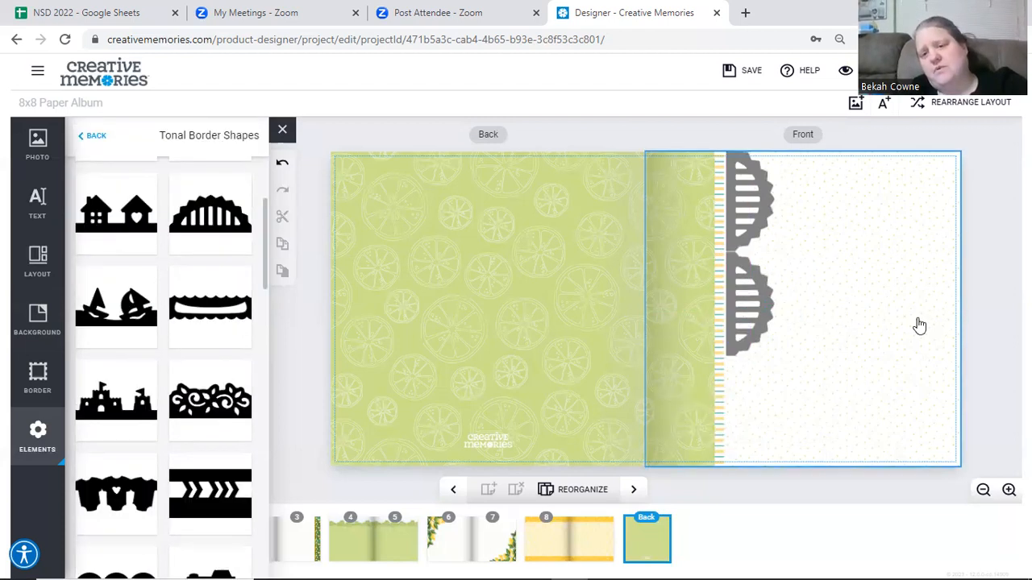
pyautogui.click(749, 321)
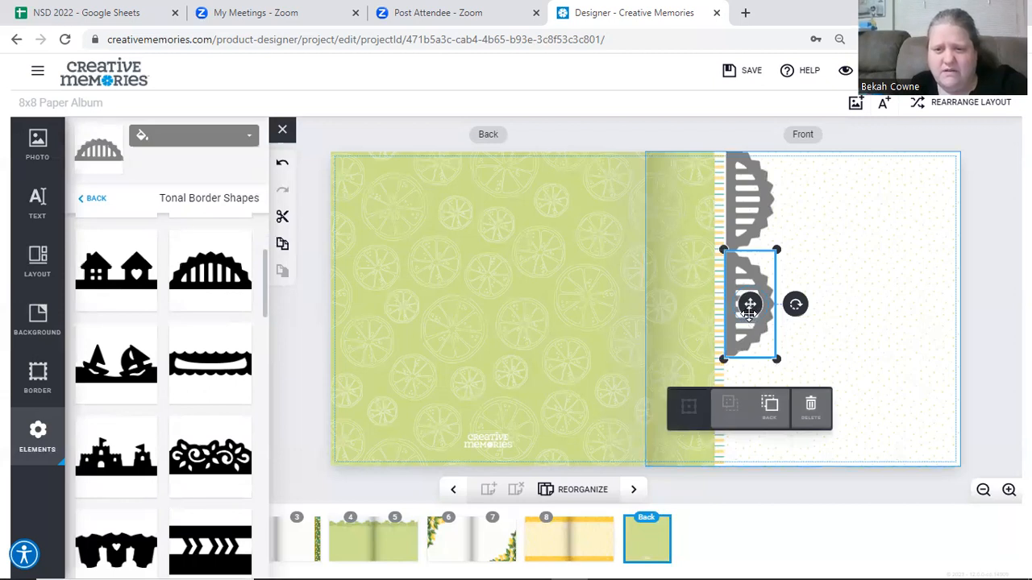
pyautogui.moveTo(749, 312); pyautogui.dragTo(749, 313)
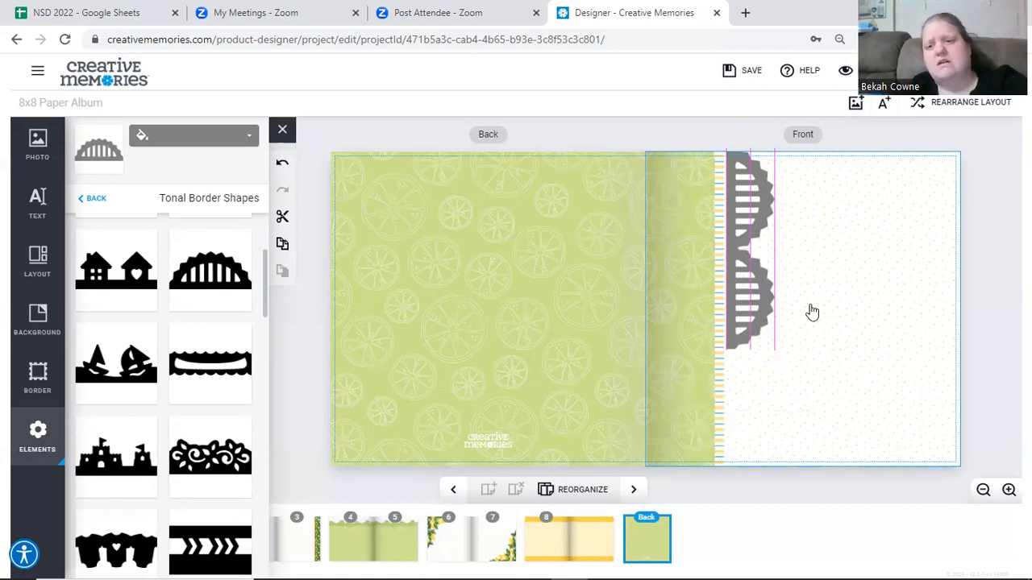
pyautogui.click(906, 319)
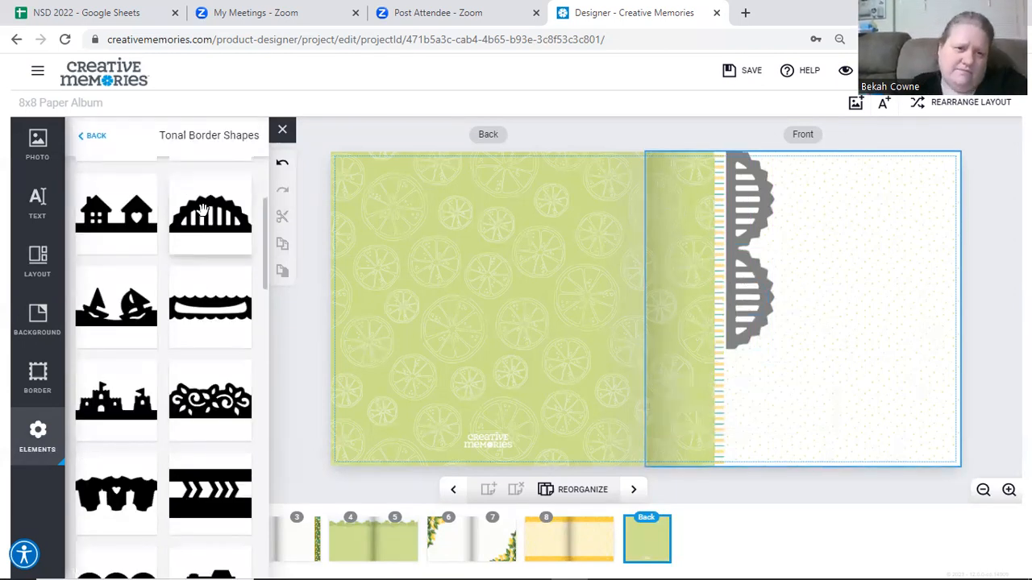
# Step: Add a third scalloped arch, rotate it 90° clockwise, and join it below the second along the striped strip
pyautogui.click(749, 342)
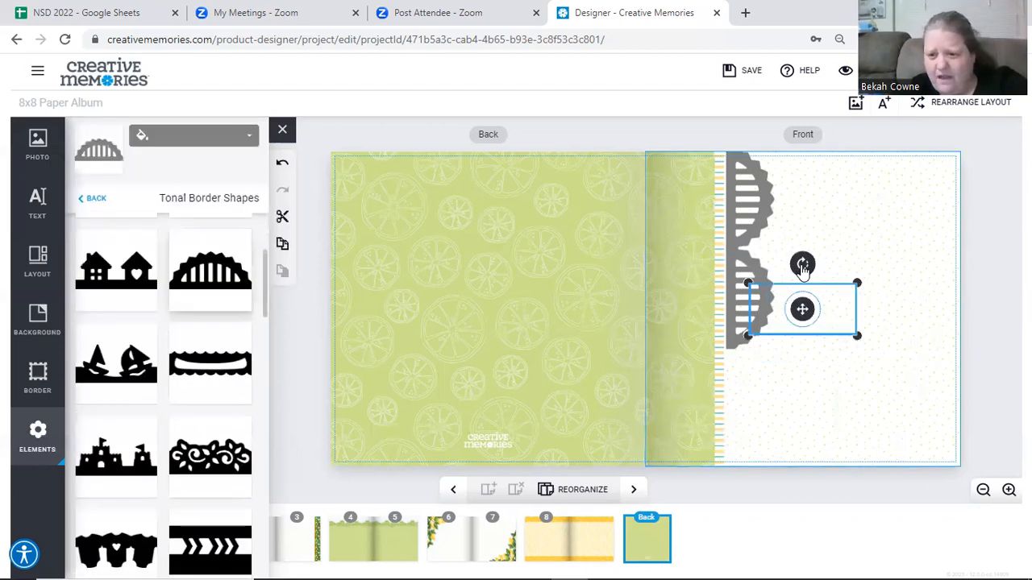
pyautogui.moveTo(804, 266); pyautogui.dragTo(827, 317)
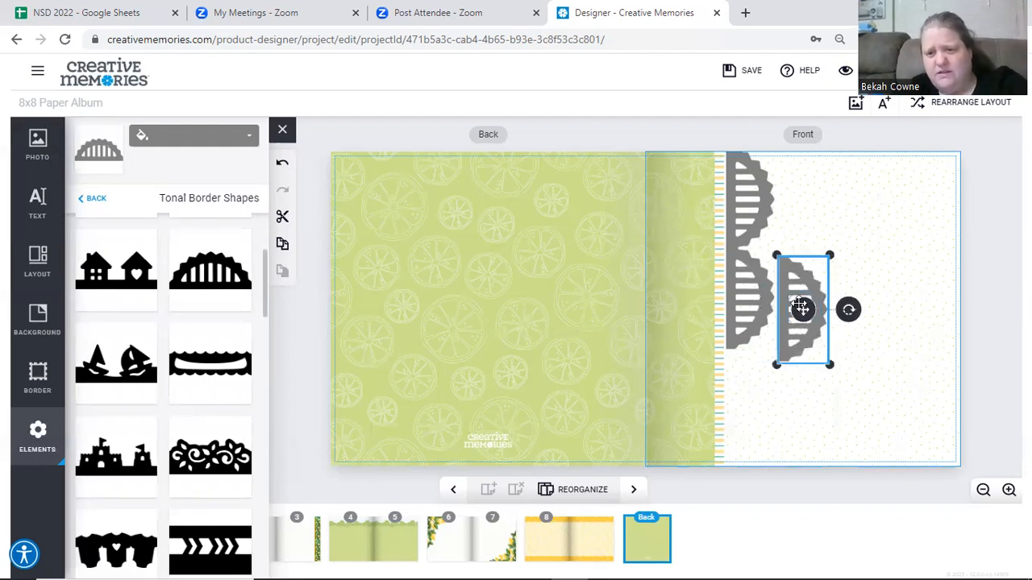
pyautogui.moveTo(764, 360); pyautogui.dragTo(750, 392)
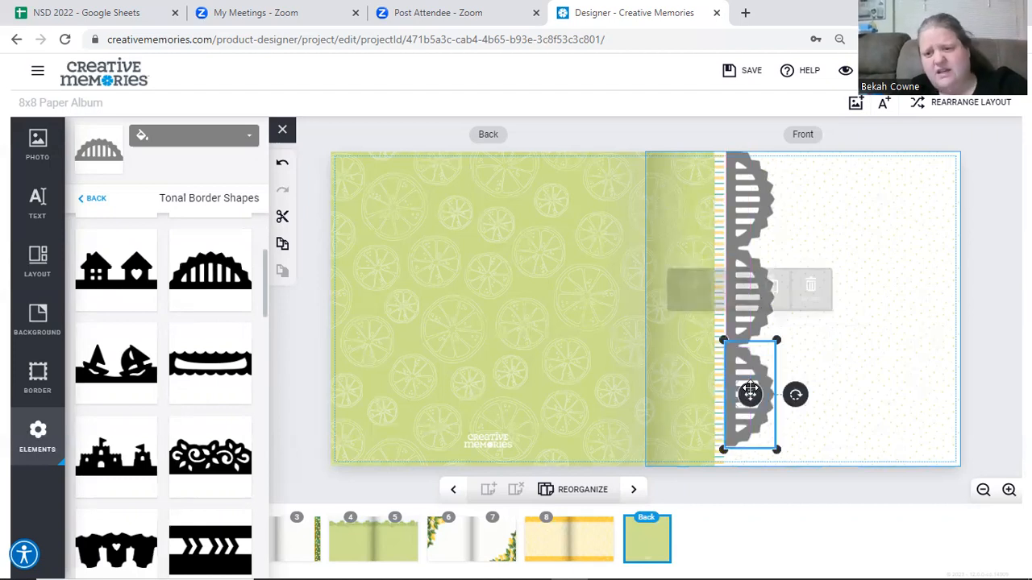
pyautogui.click(891, 362)
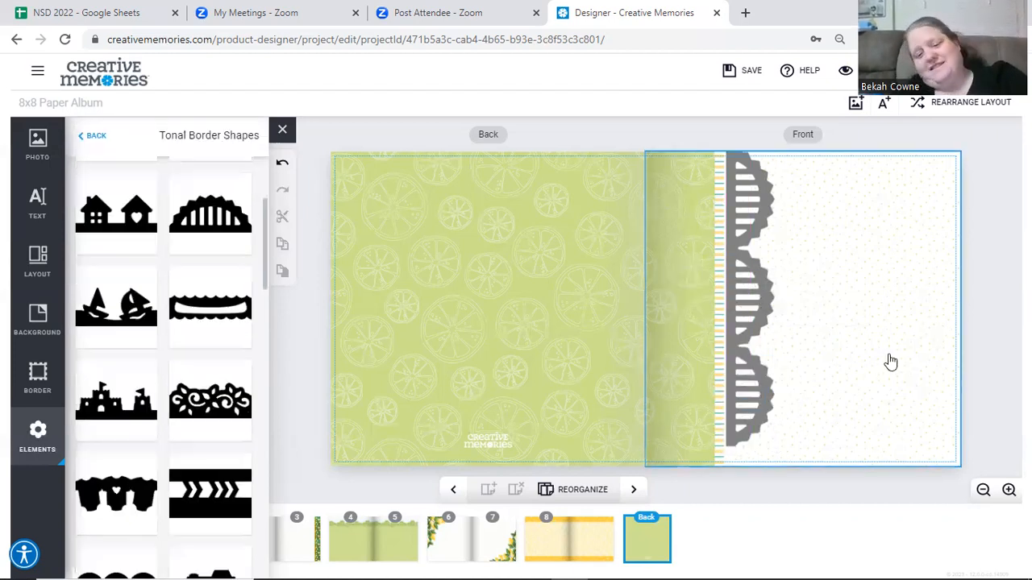
# Step: Recolour the top scalloped arch on the front cover, trying dark green and lime before settling on yellow
pyautogui.click(747, 202)
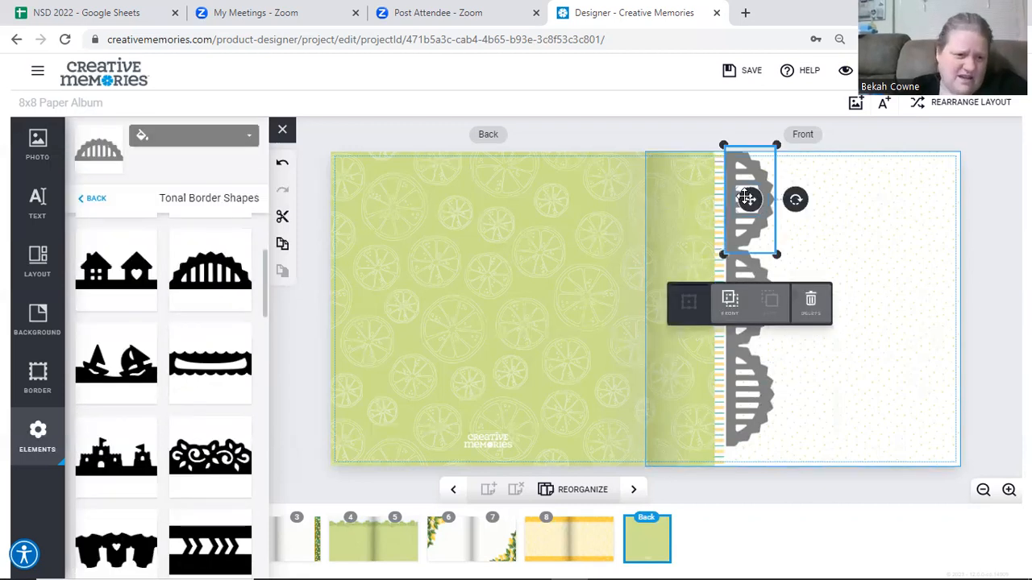
pyautogui.click(229, 144)
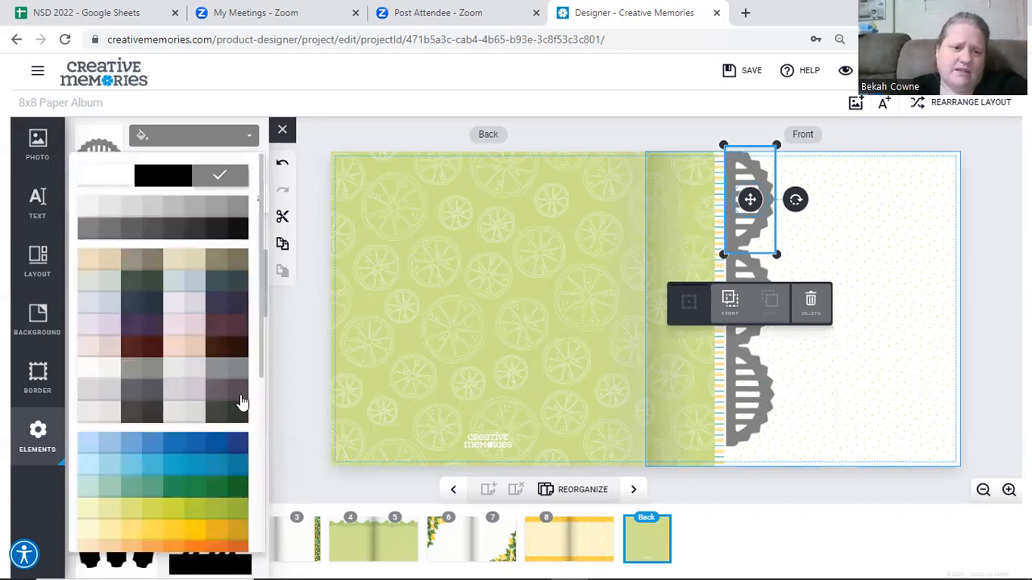
pyautogui.click(215, 481)
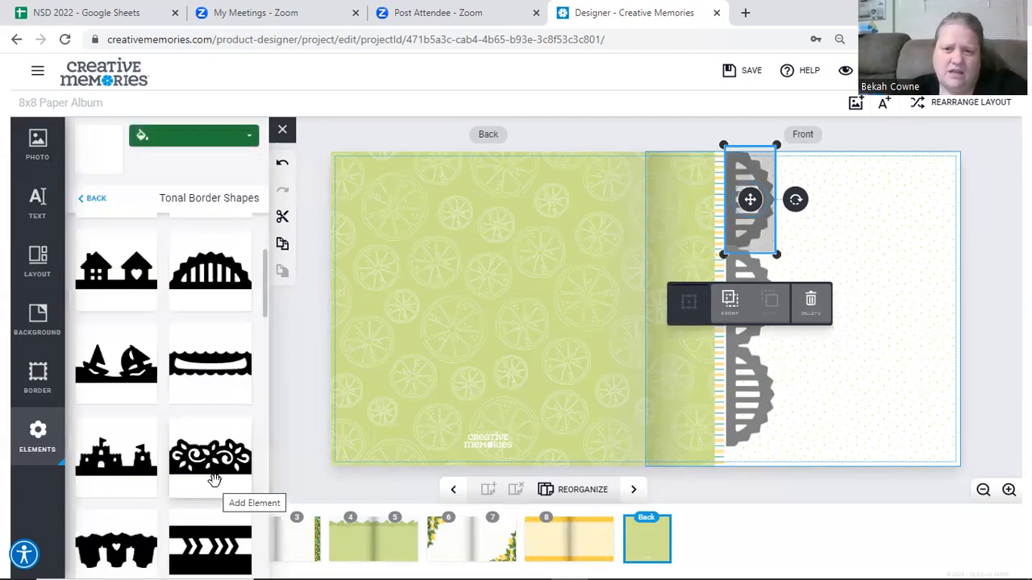
pyautogui.click(247, 143)
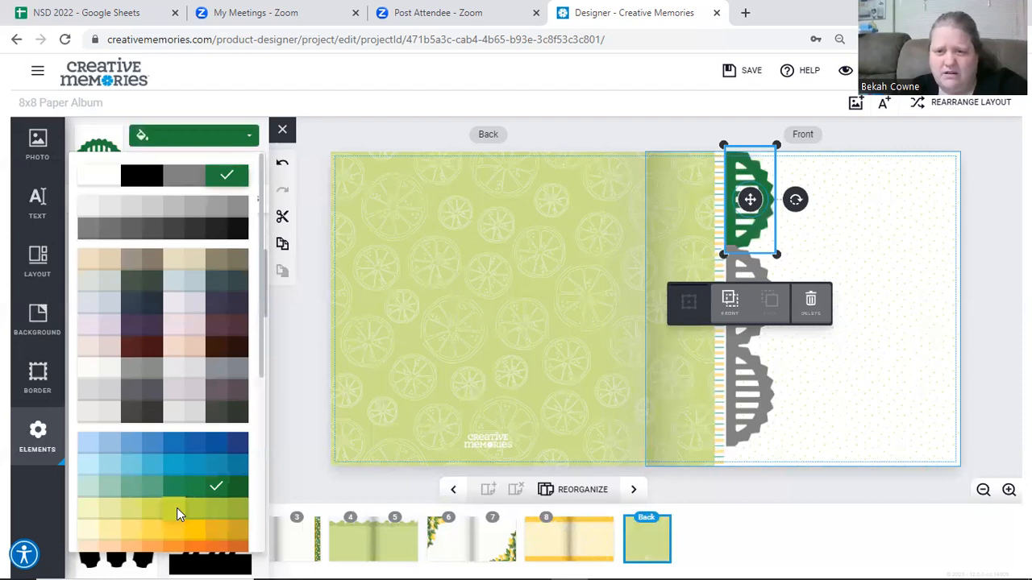
pyautogui.click(176, 507)
pyautogui.click(245, 144)
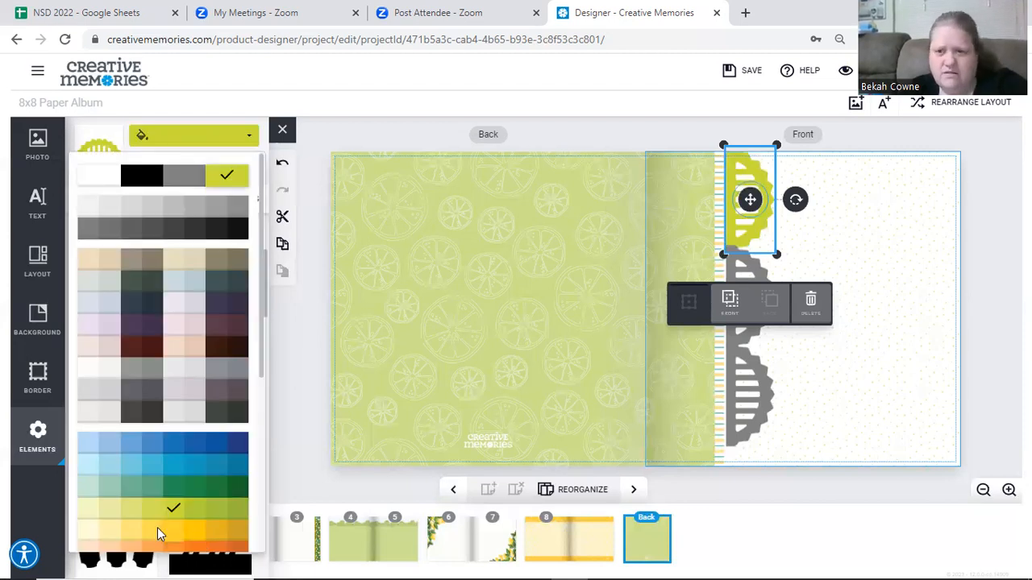
pyautogui.click(158, 530)
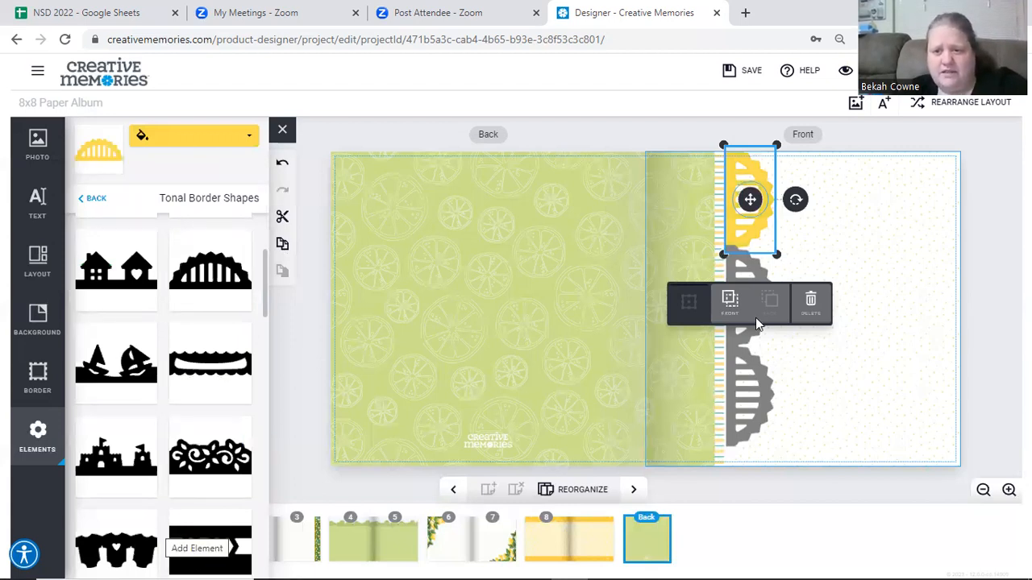
# Step: Delete all three scalloped arches from the front cover
pyautogui.click(813, 309)
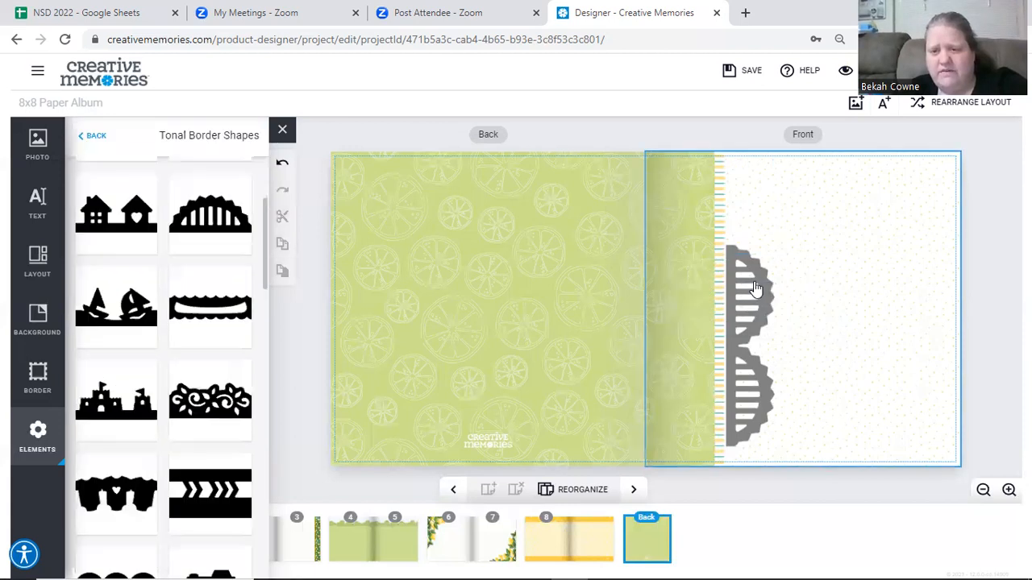
pyautogui.click(754, 292)
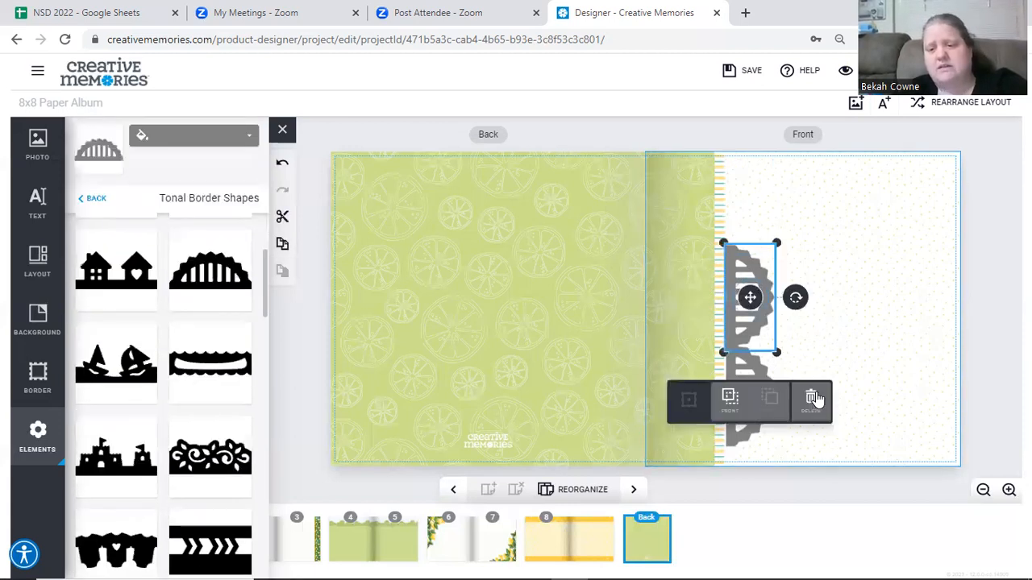
pyautogui.click(768, 398)
pyautogui.click(762, 395)
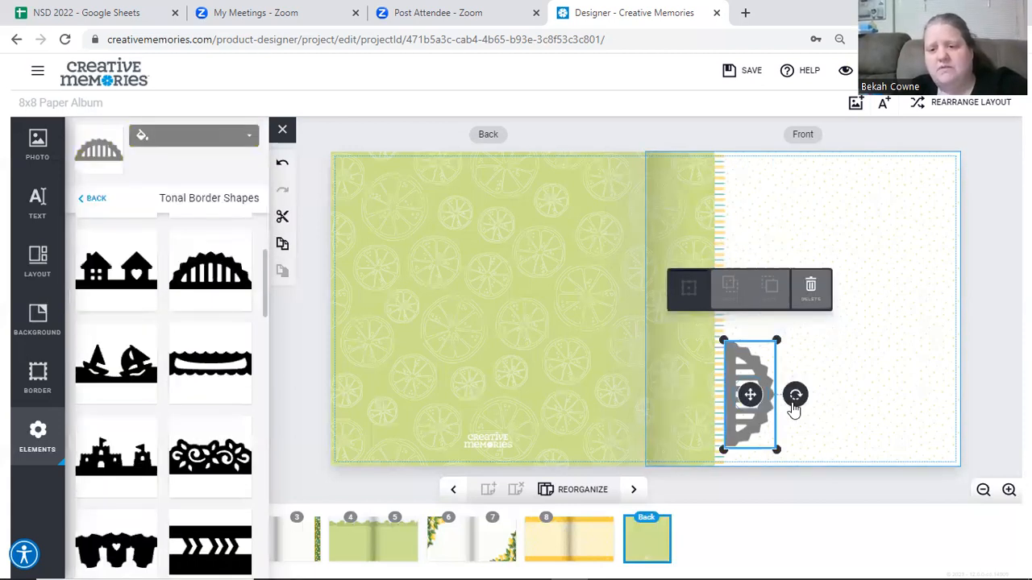
pyautogui.click(813, 295)
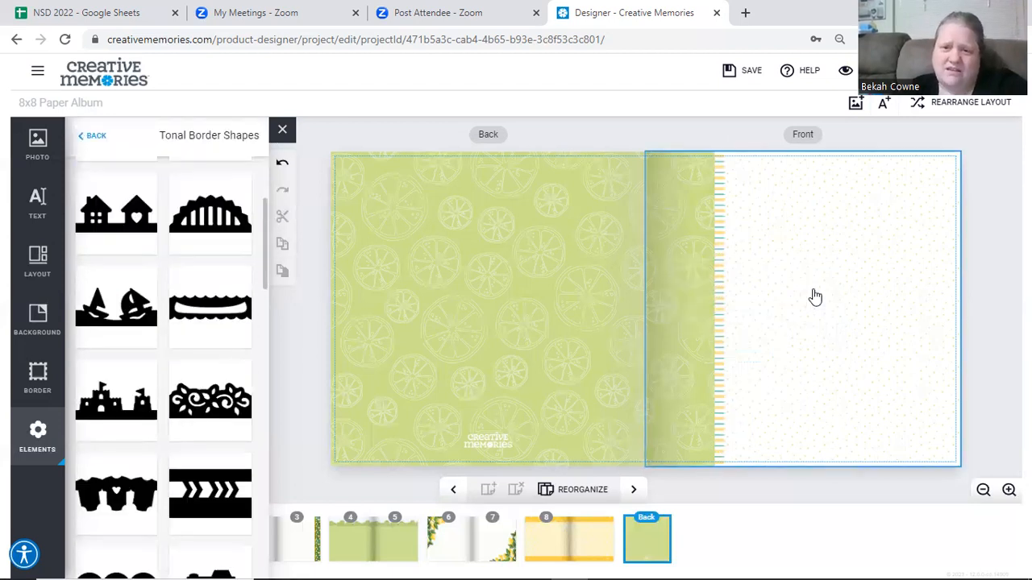
# Step: Browse the Tonal Laser Words element collection from beginning to end
pyautogui.click(36, 440)
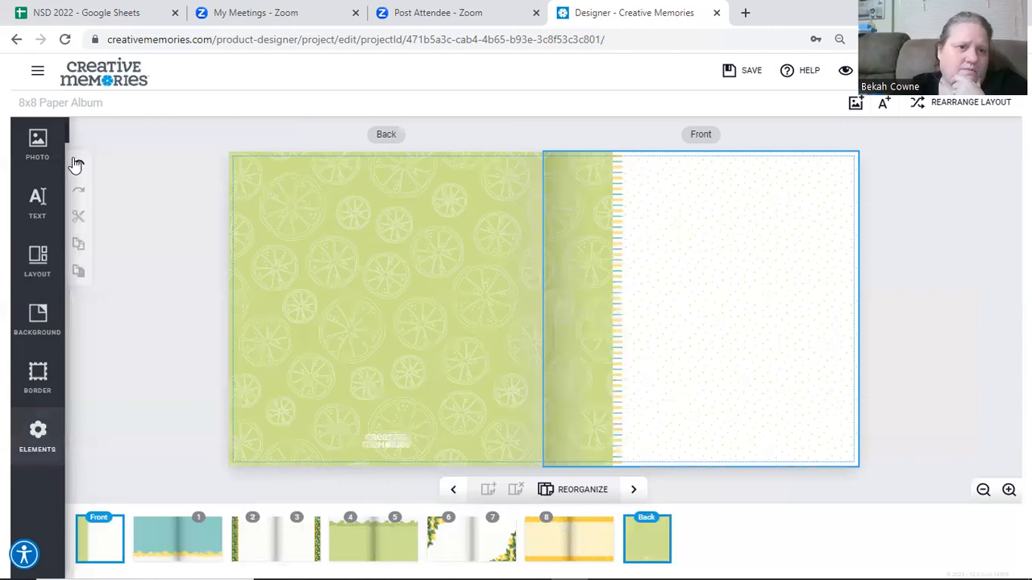
pyautogui.click(35, 435)
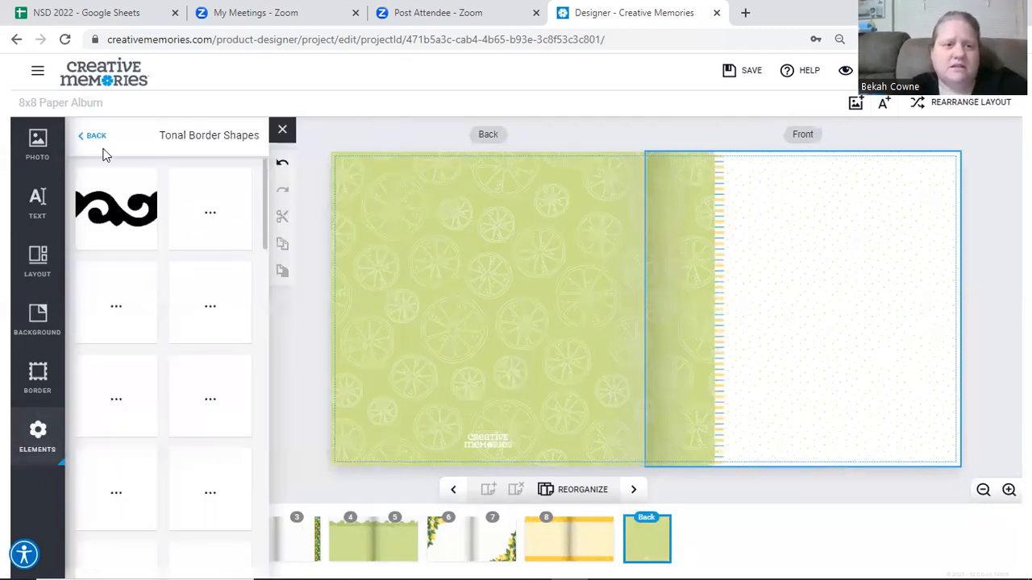
pyautogui.click(94, 137)
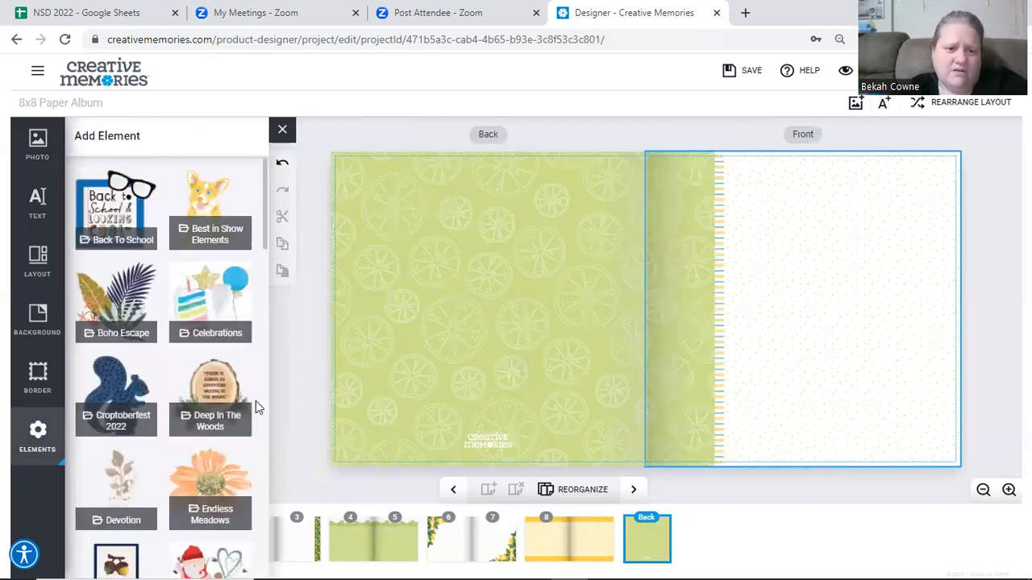
pyautogui.scroll(-15, 255, 444)
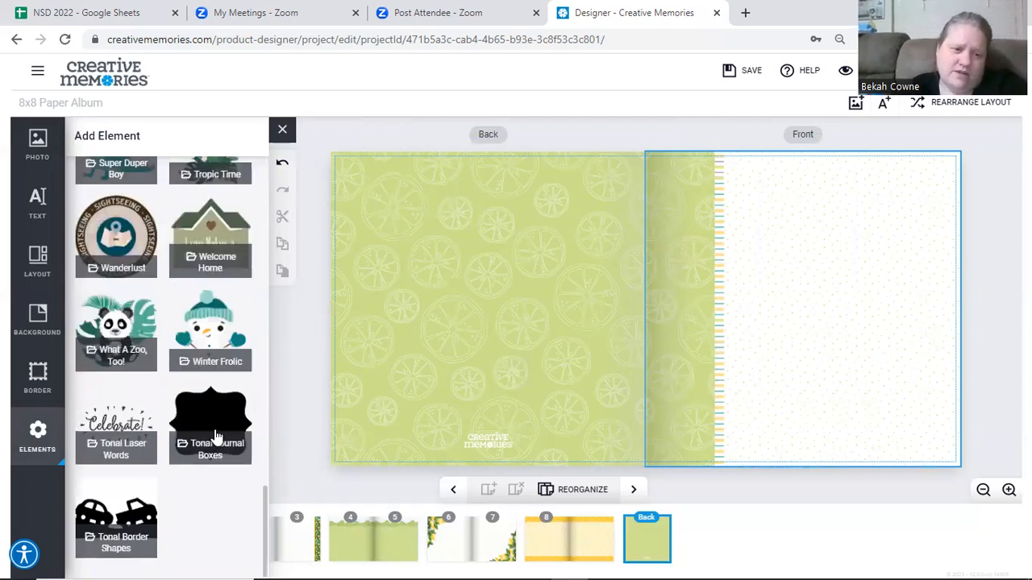
pyautogui.click(120, 425)
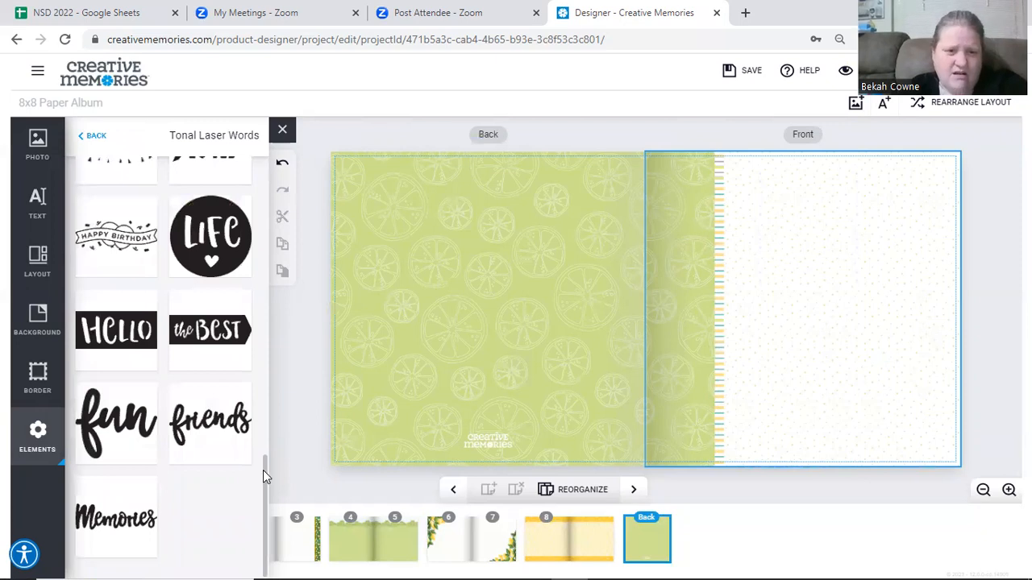
pyautogui.moveTo(263, 470); pyautogui.dragTo(269, 257)
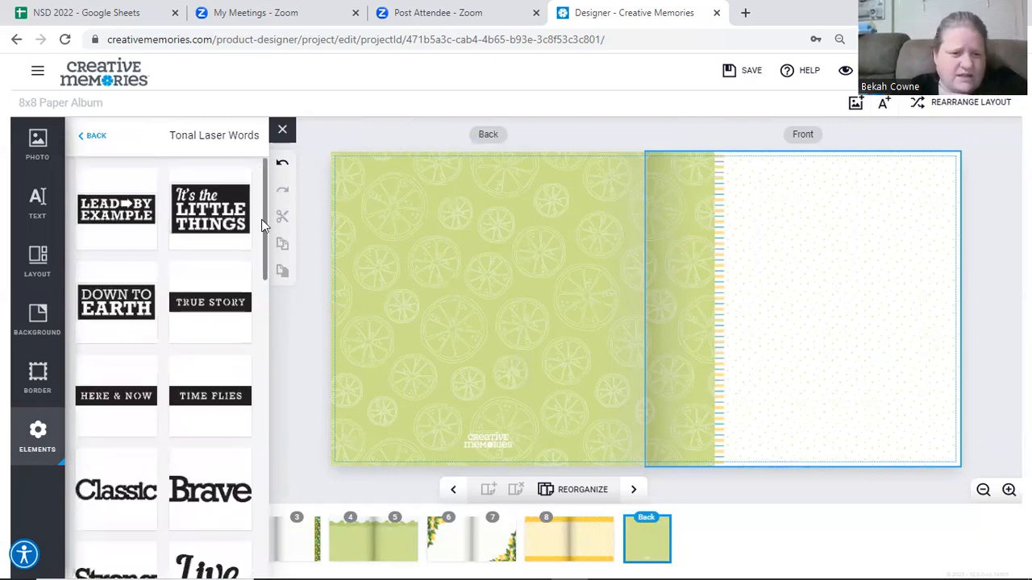
pyautogui.scroll(-2, 263, 222)
pyautogui.scroll(-3, 263, 279)
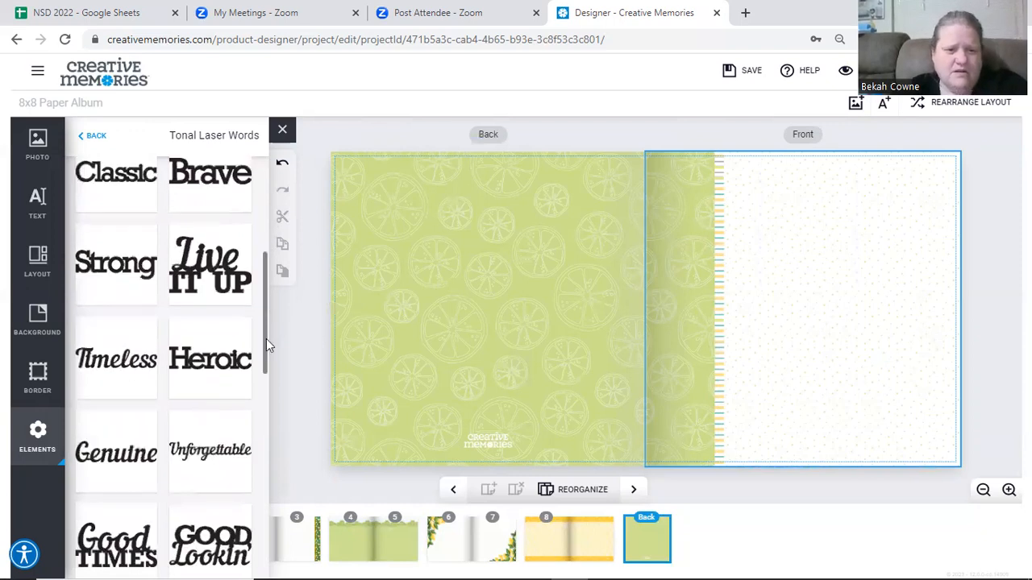
pyautogui.scroll(-3, 267, 358)
pyautogui.scroll(-2, 267, 395)
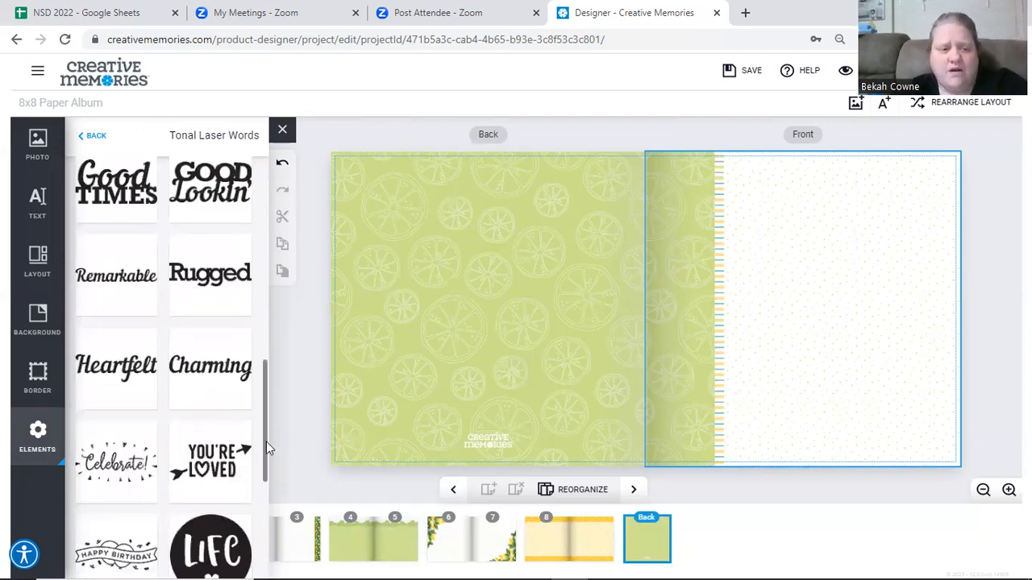
pyautogui.scroll(-3, 266, 442)
pyautogui.scroll(-1, 264, 459)
pyautogui.moveTo(262, 488); pyautogui.dragTo(262, 520)
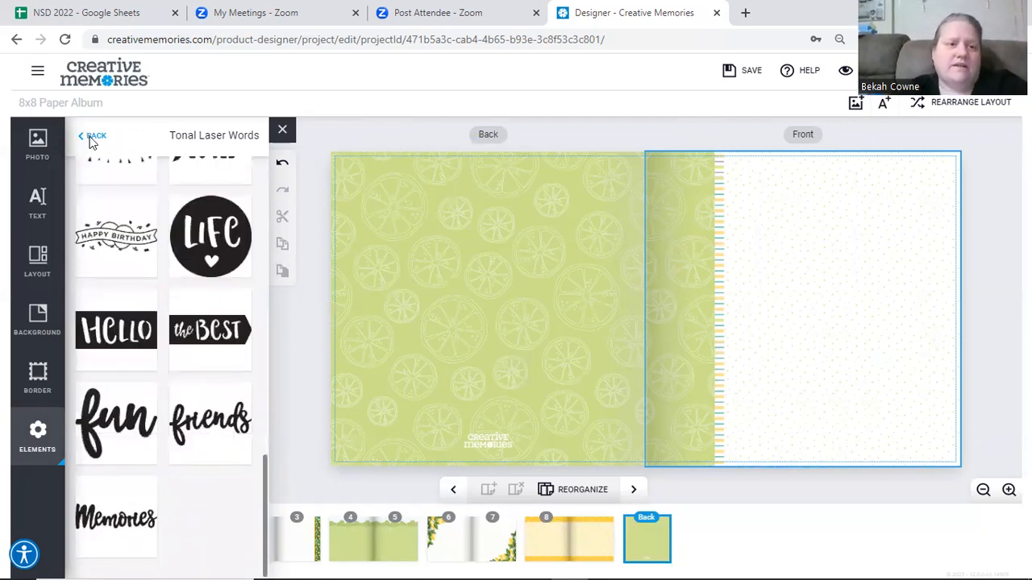
# Step: Open the Tonal Journal Boxes element collection
pyautogui.click(92, 137)
pyautogui.moveTo(263, 402); pyautogui.dragTo(261, 554)
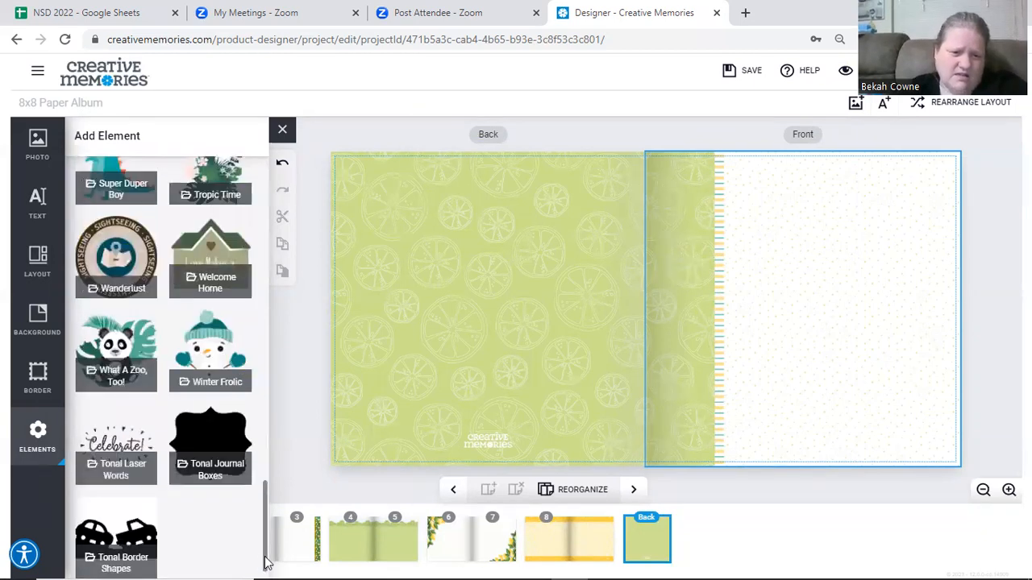
pyautogui.scroll(-1, 204, 446)
pyautogui.click(204, 446)
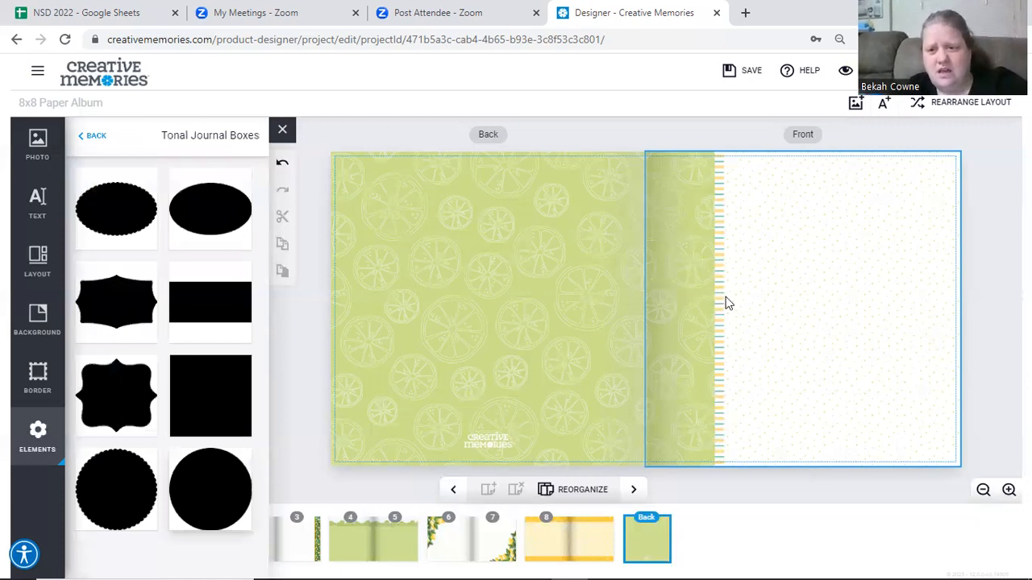
pyautogui.moveTo(726, 269); pyautogui.dragTo(724, 236)
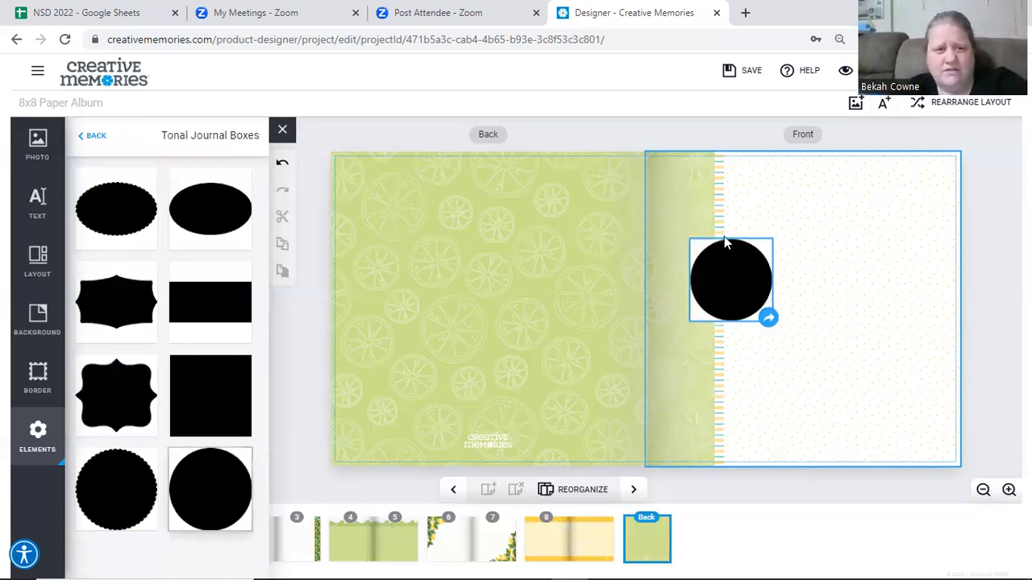
pyautogui.moveTo(725, 235); pyautogui.dragTo(192, 401)
pyautogui.moveTo(187, 496); pyautogui.dragTo(185, 495)
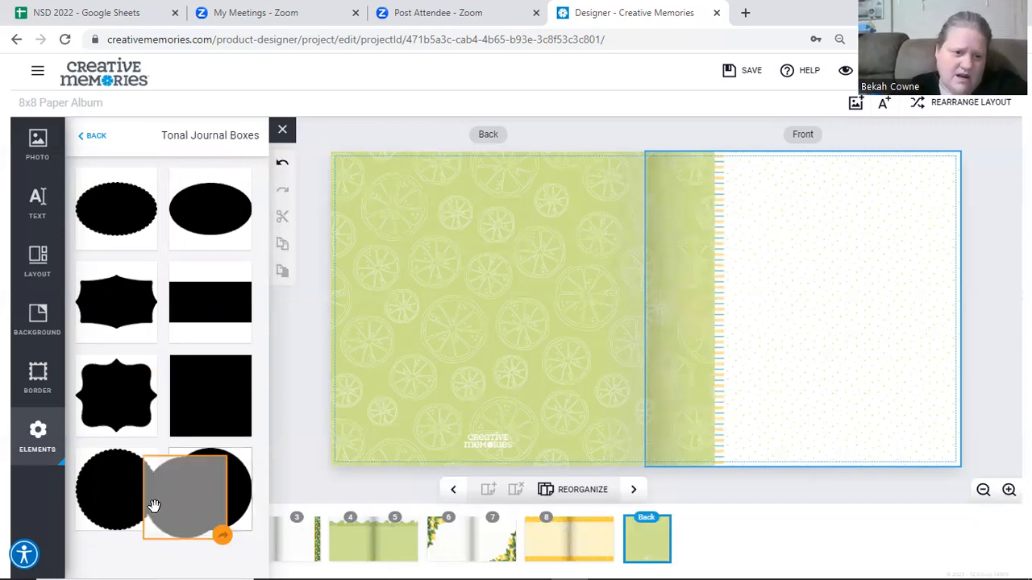
# Step: Place the scalloped circle journal box over the striped strip on the upper front cover
pyautogui.click(95, 490)
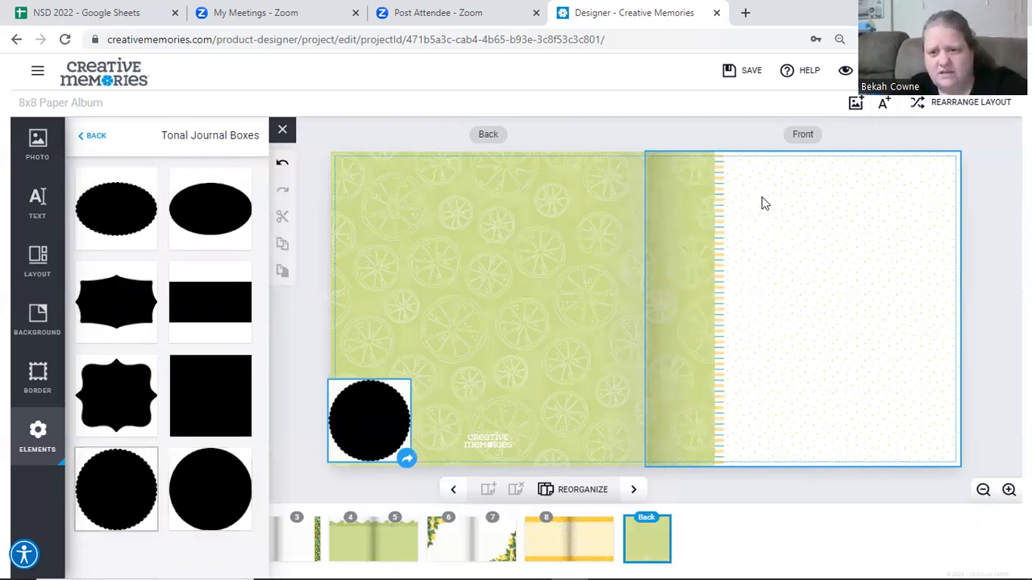
pyautogui.click(728, 227)
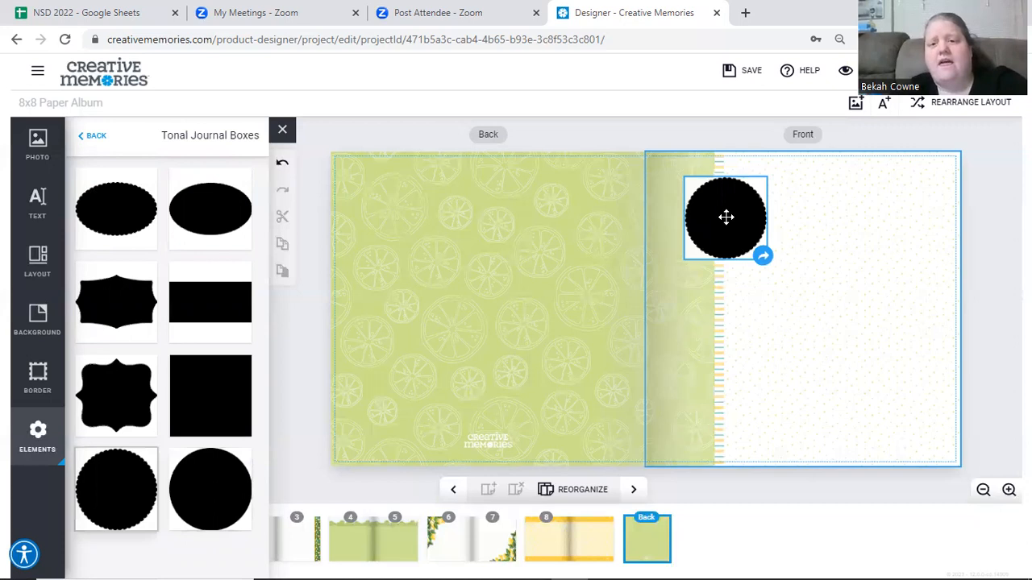
pyautogui.click(726, 217)
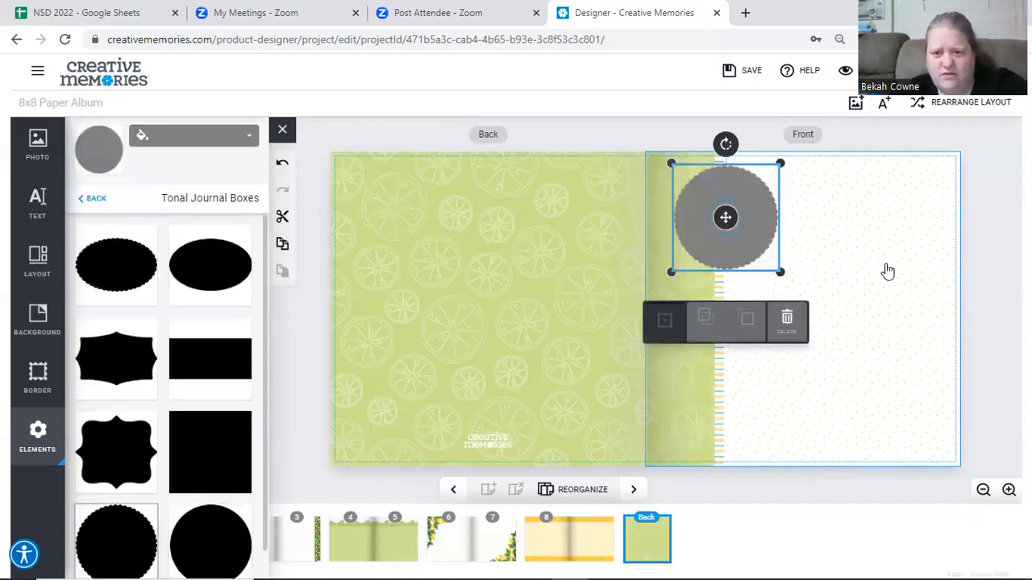
pyautogui.click(887, 271)
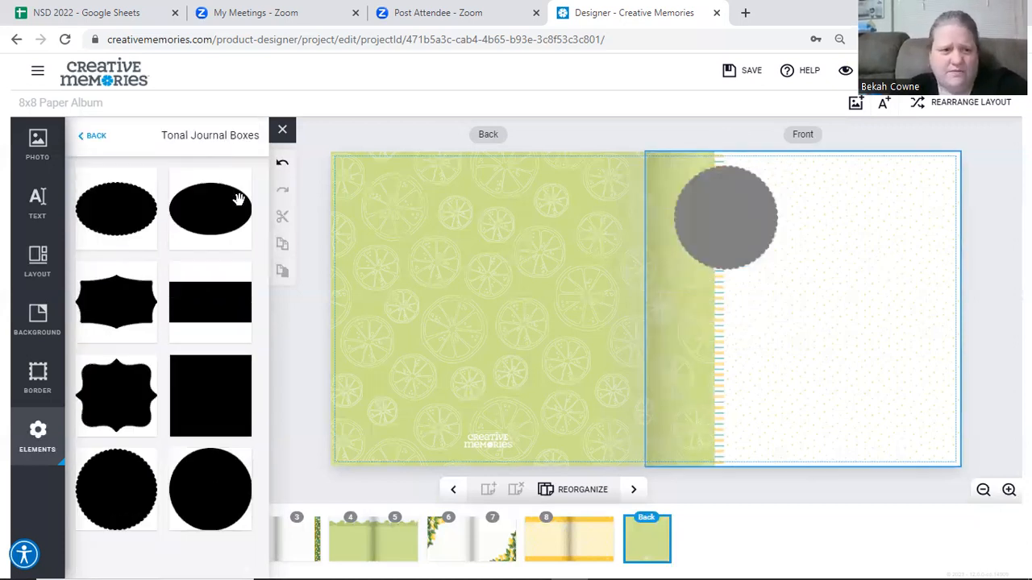
# Step: Recolour the scalloped circle on the front cover, trying golden orange before settling on a lighter yellow
pyautogui.click(719, 226)
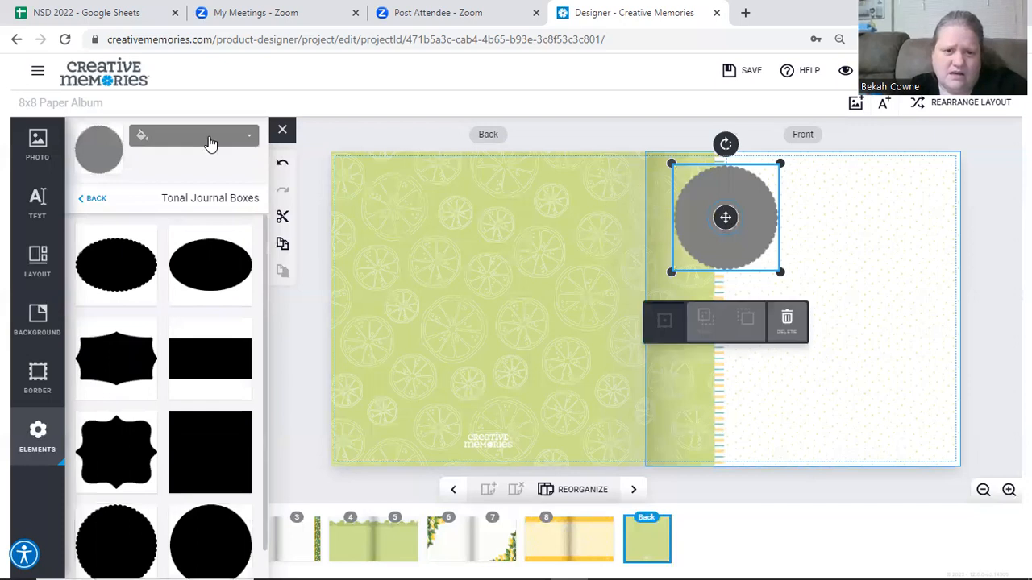
pyautogui.click(210, 143)
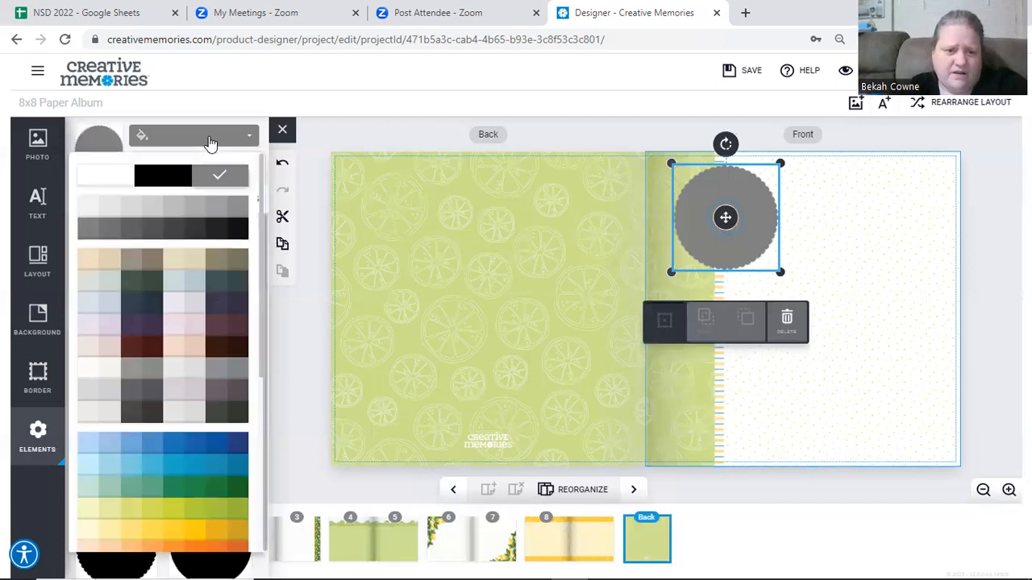
pyautogui.click(212, 529)
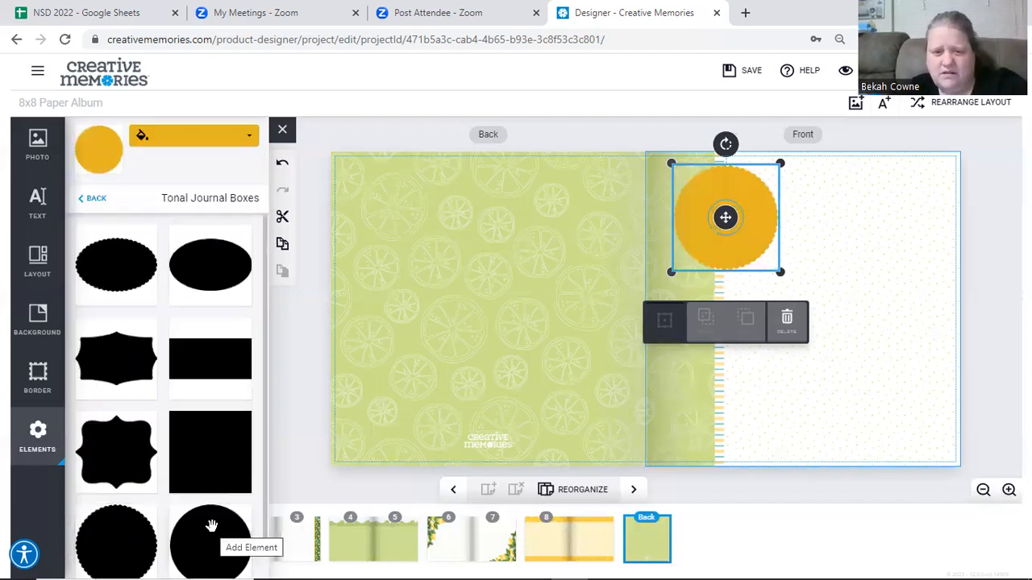
pyautogui.click(179, 138)
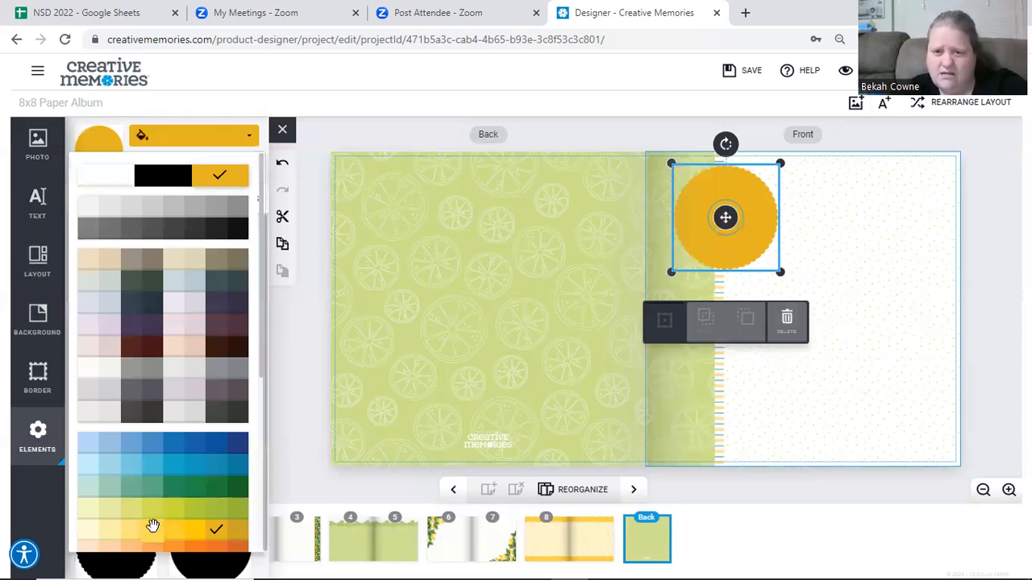
pyautogui.click(153, 526)
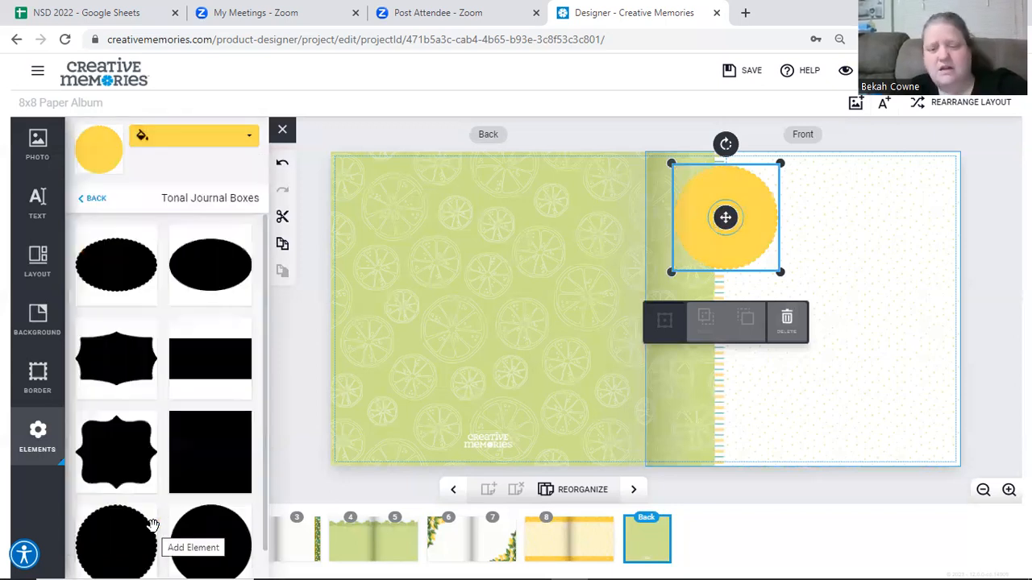
pyautogui.click(873, 343)
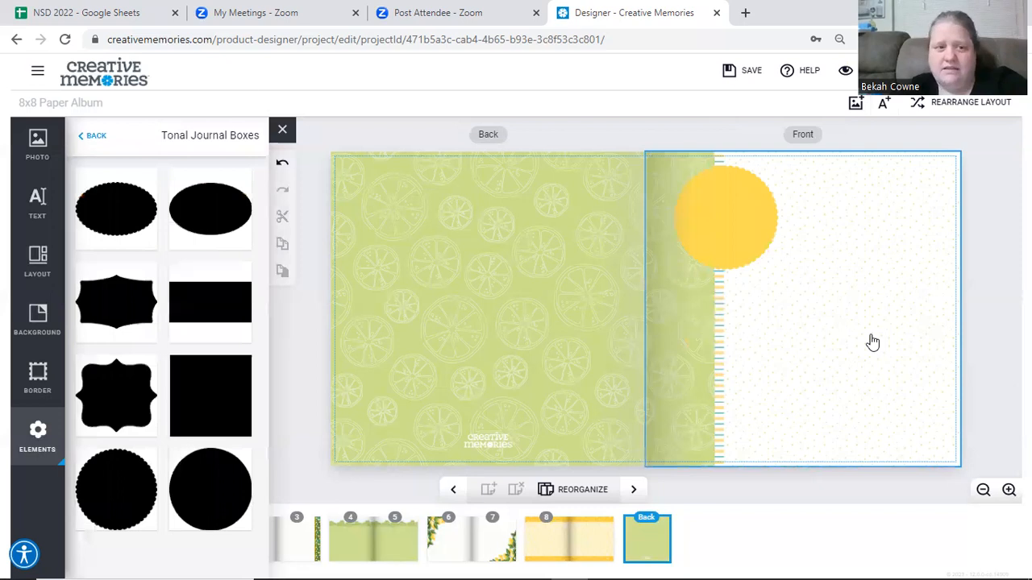
# Step: Add a text box to the front cover reading "NSD" with "2023" on the line below
pyautogui.click(42, 214)
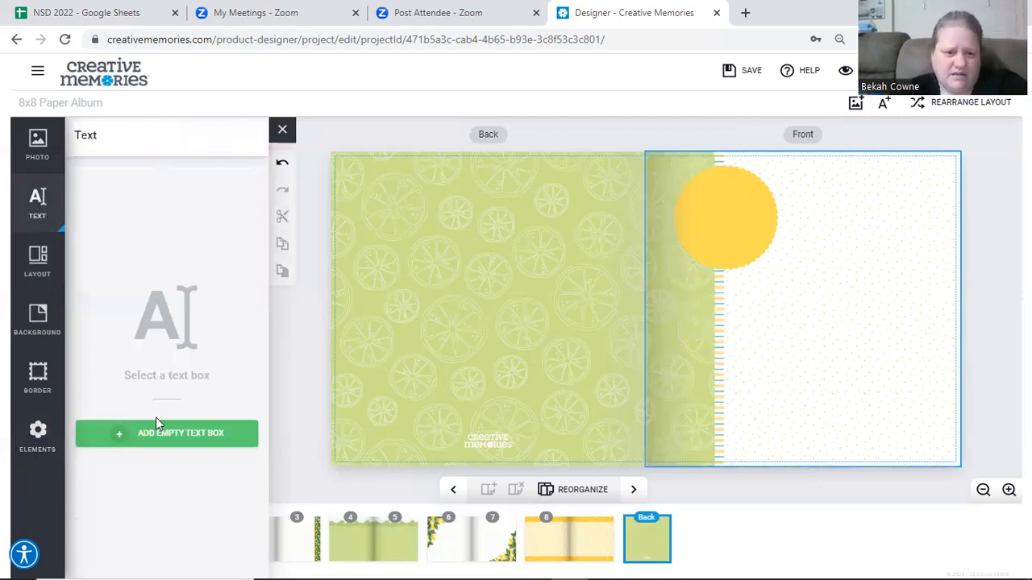
pyautogui.click(167, 442)
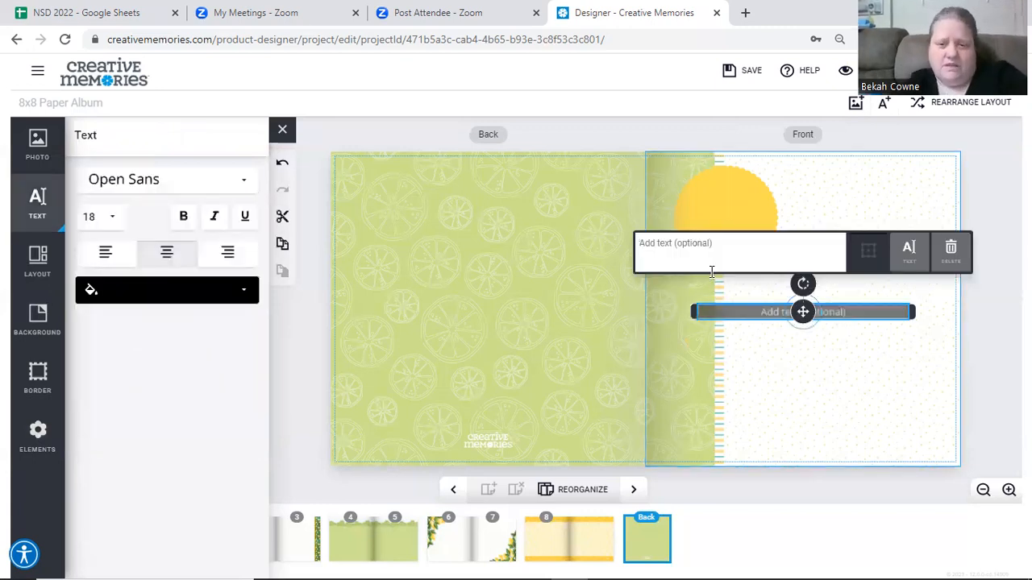
pyautogui.write('NSD')
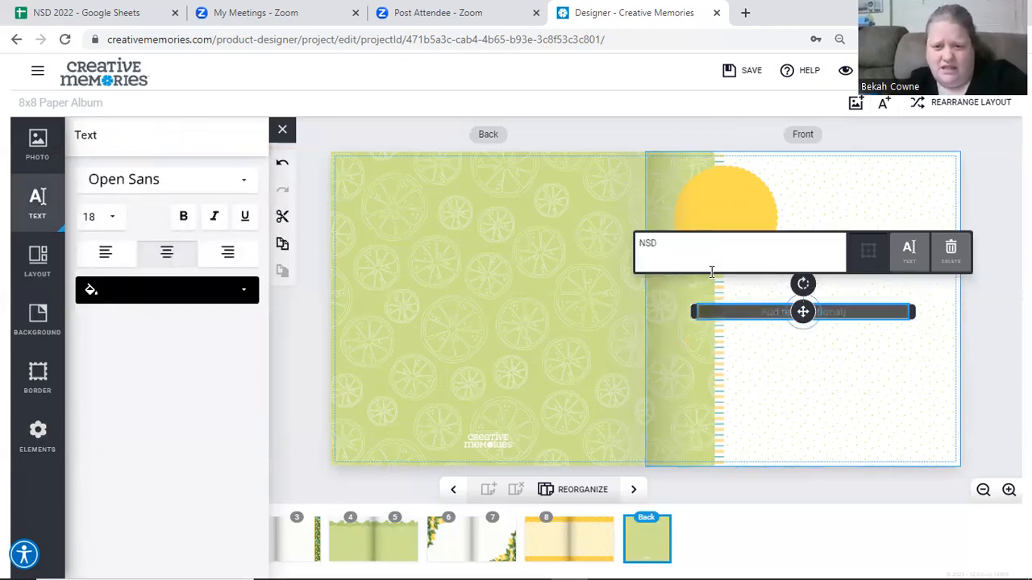
pyautogui.press('Return')
pyautogui.write('2023')
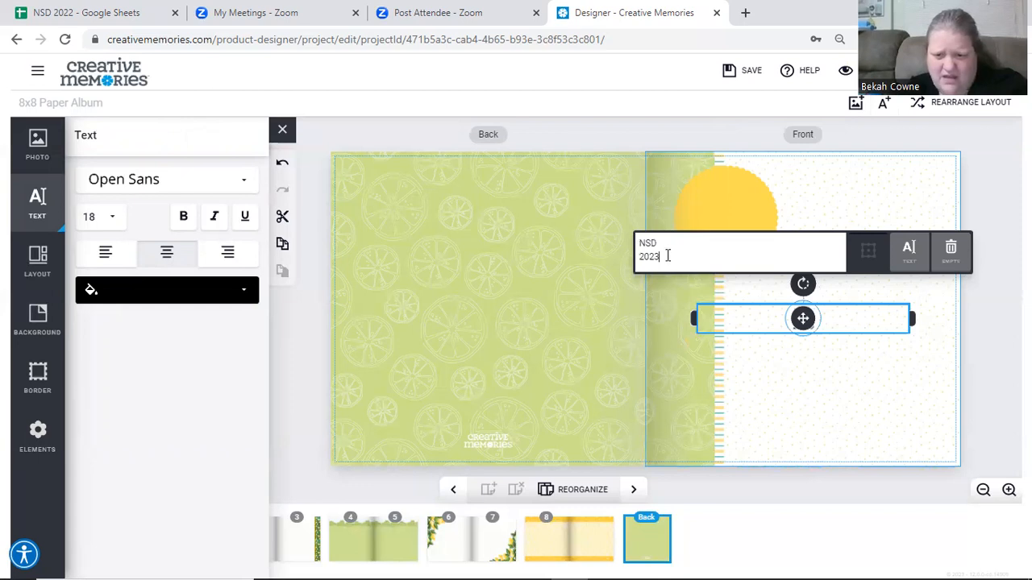
# Step: Format the front cover text in bold Airplanes in the Night at size 72
pyautogui.moveTo(667, 256); pyautogui.dragTo(637, 244)
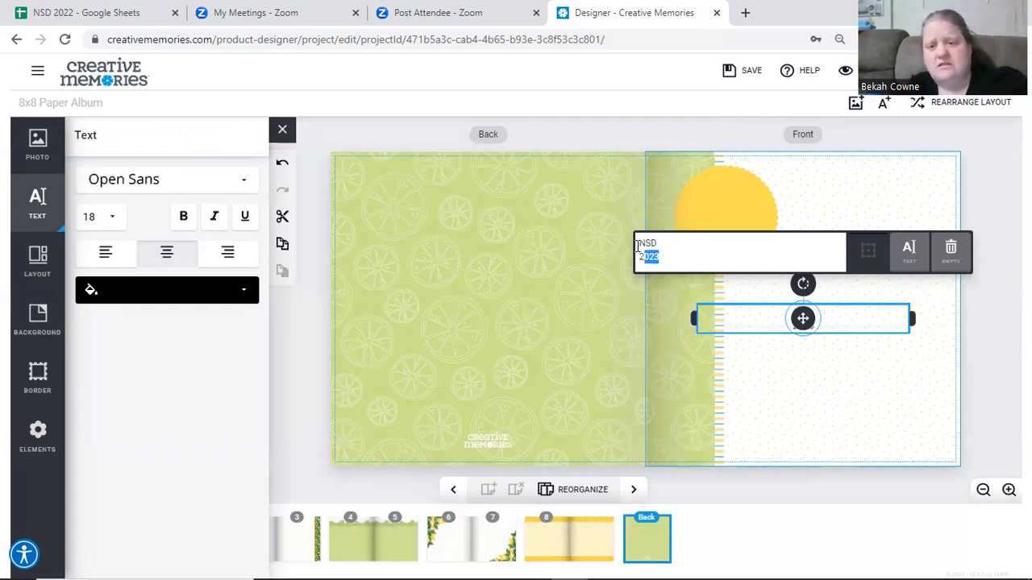
pyautogui.click(250, 184)
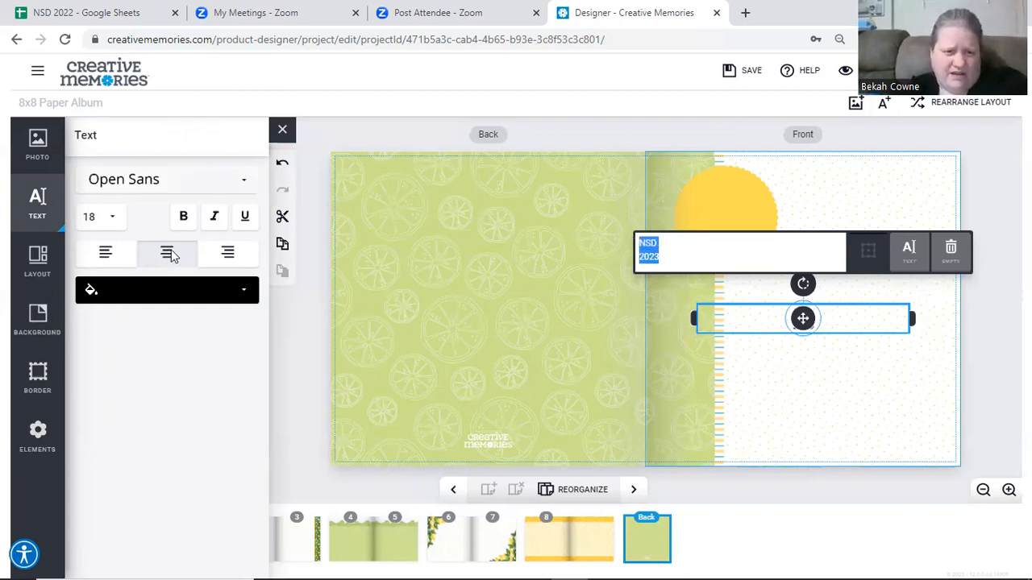
pyautogui.click(173, 246)
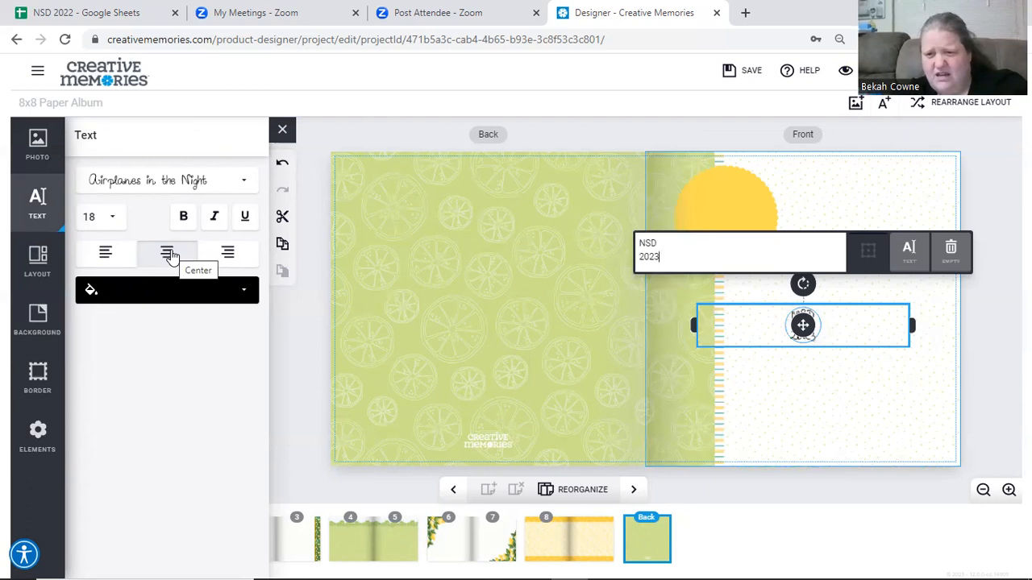
pyautogui.click(804, 328)
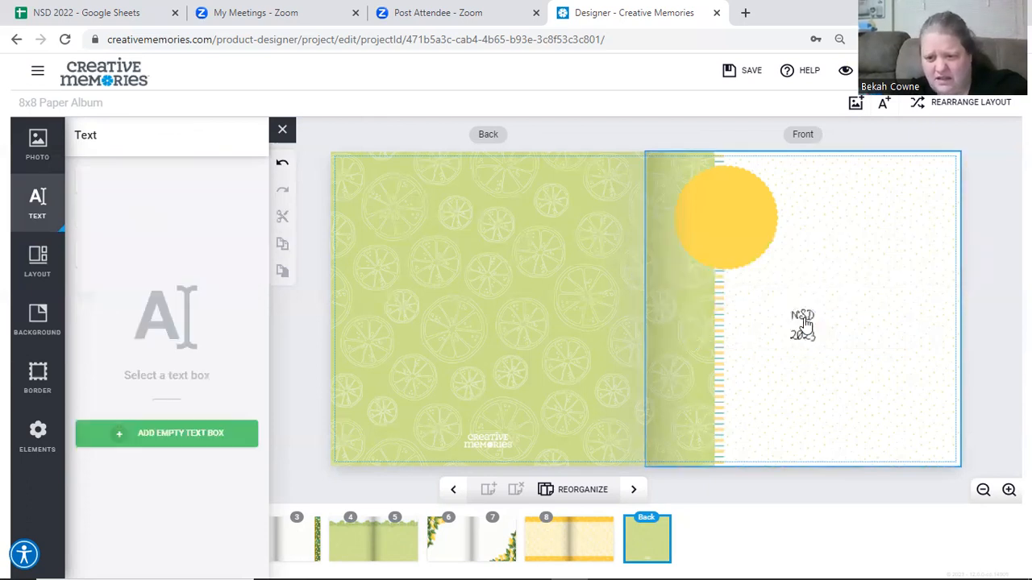
pyautogui.click(803, 316)
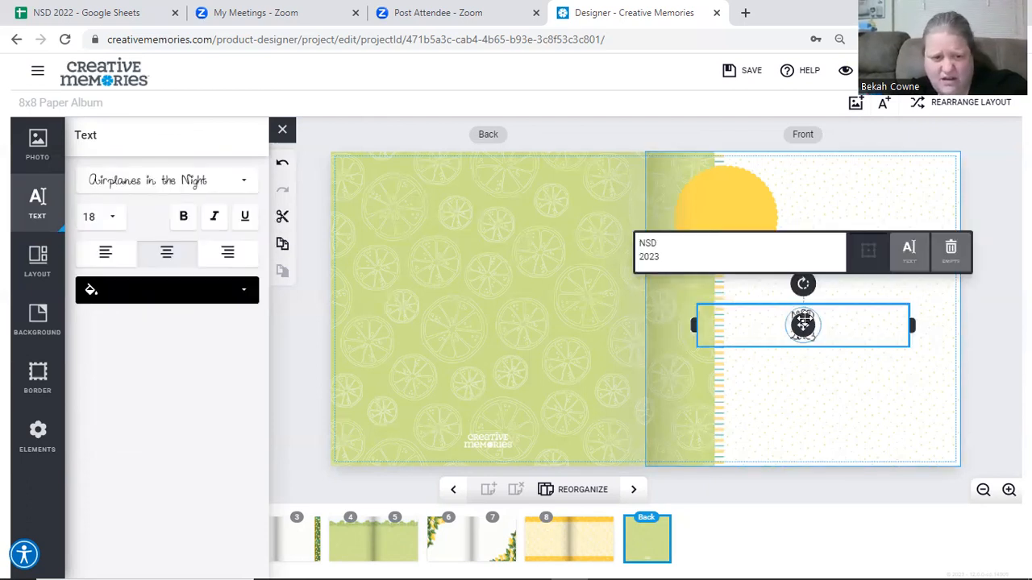
pyautogui.click(183, 219)
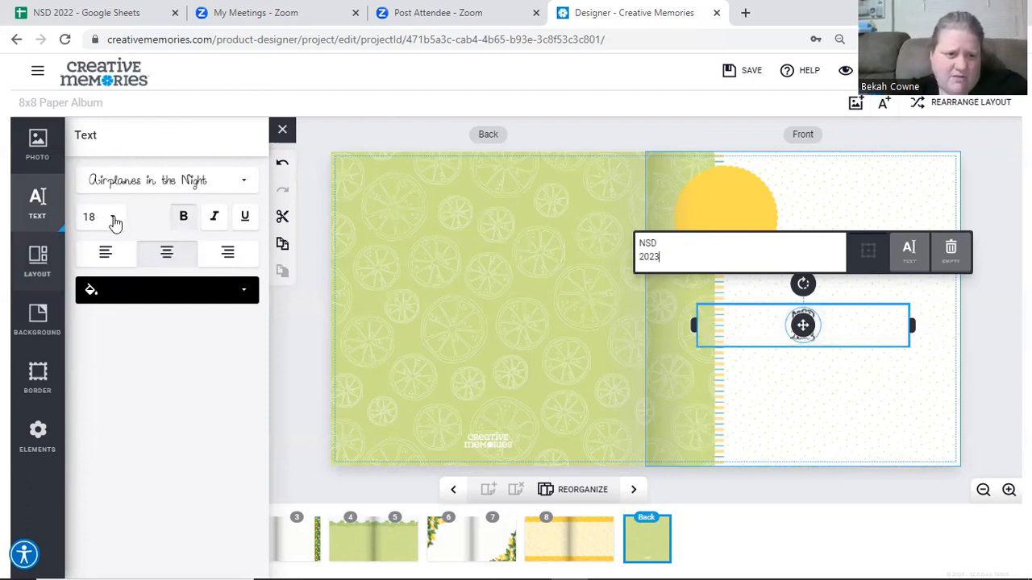
pyautogui.click(97, 472)
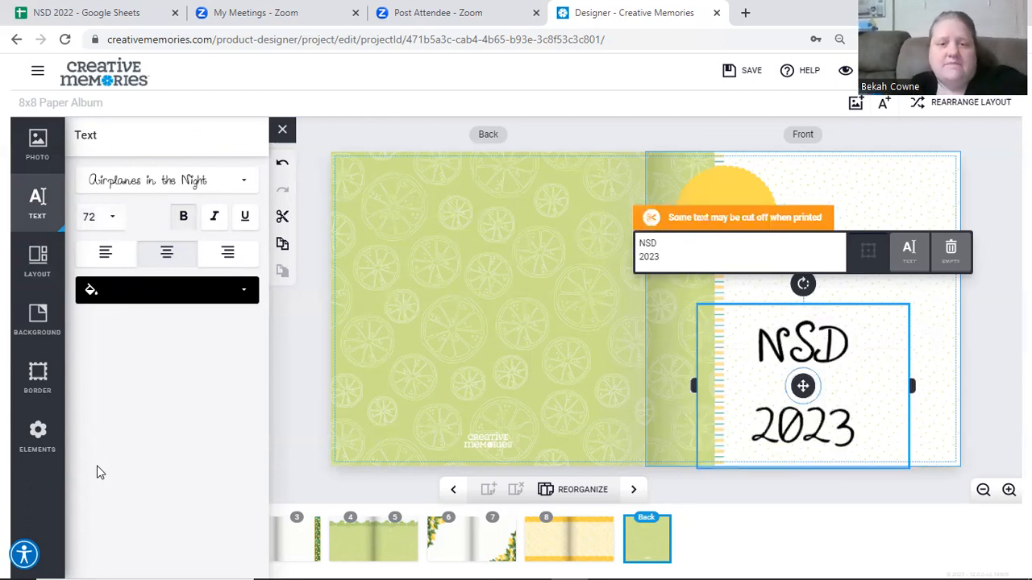
# Step: Try the Amatic SC, Great Vibes and Mouse Memoirs fonts on the NSD 2023 text
pyautogui.click(239, 185)
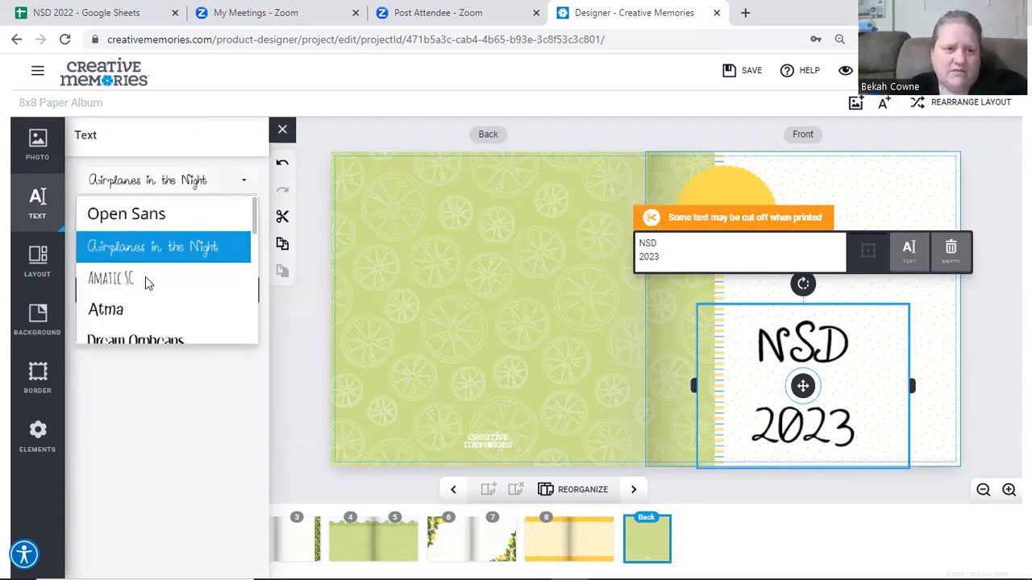
pyautogui.click(117, 279)
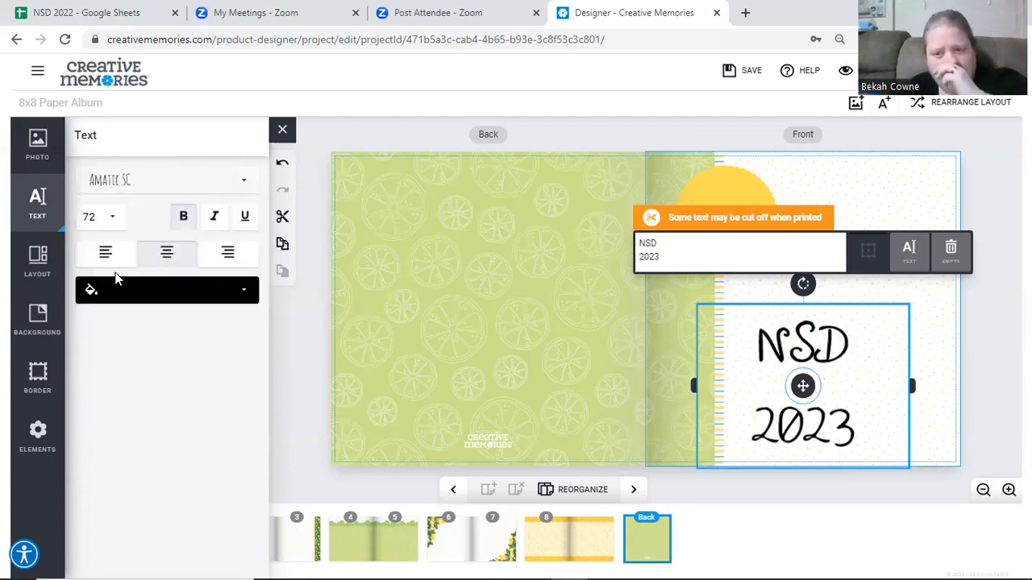
pyautogui.click(247, 183)
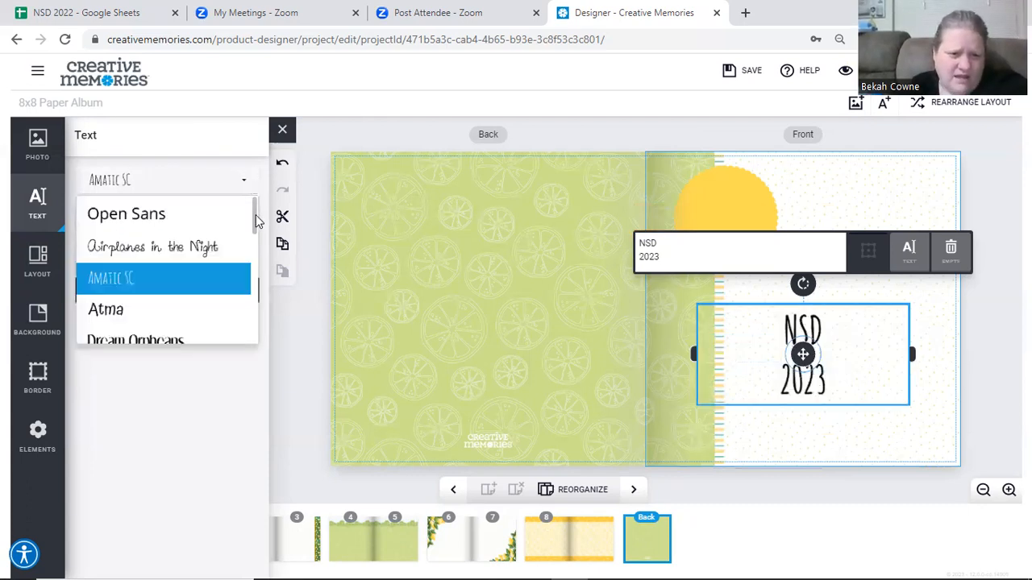
pyautogui.scroll(-3, 261, 247)
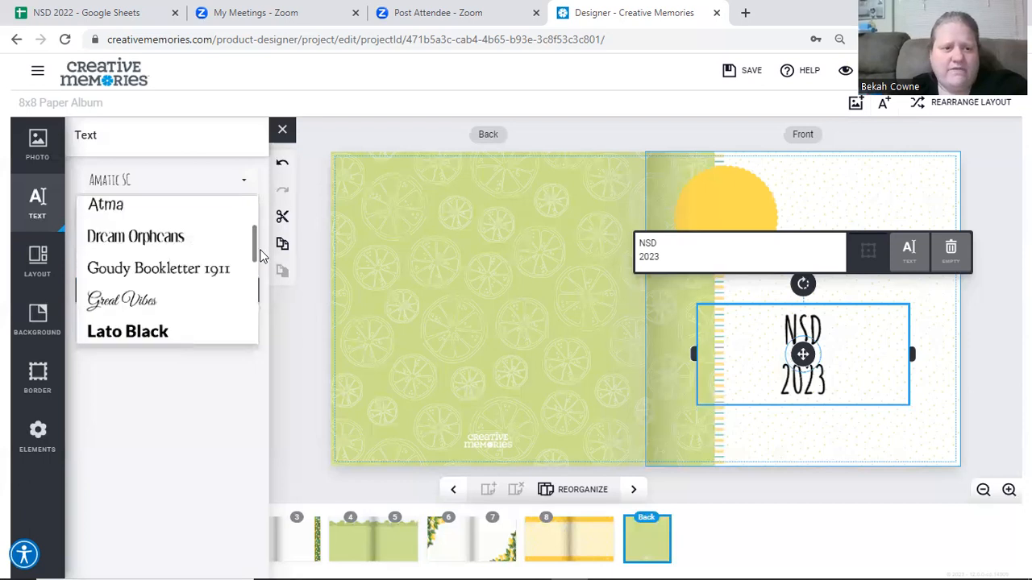
pyautogui.scroll(-2, 263, 259)
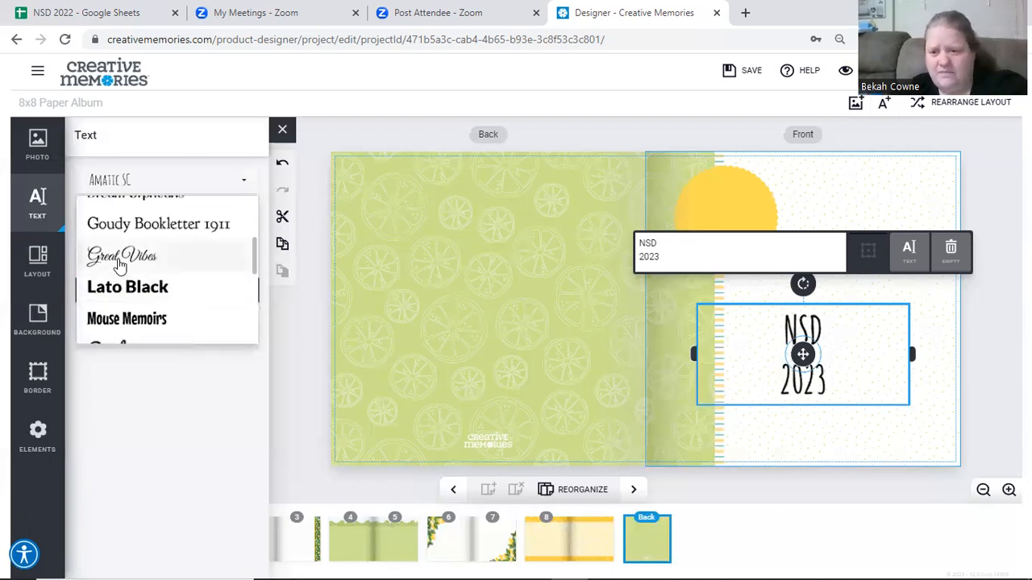
pyautogui.click(119, 260)
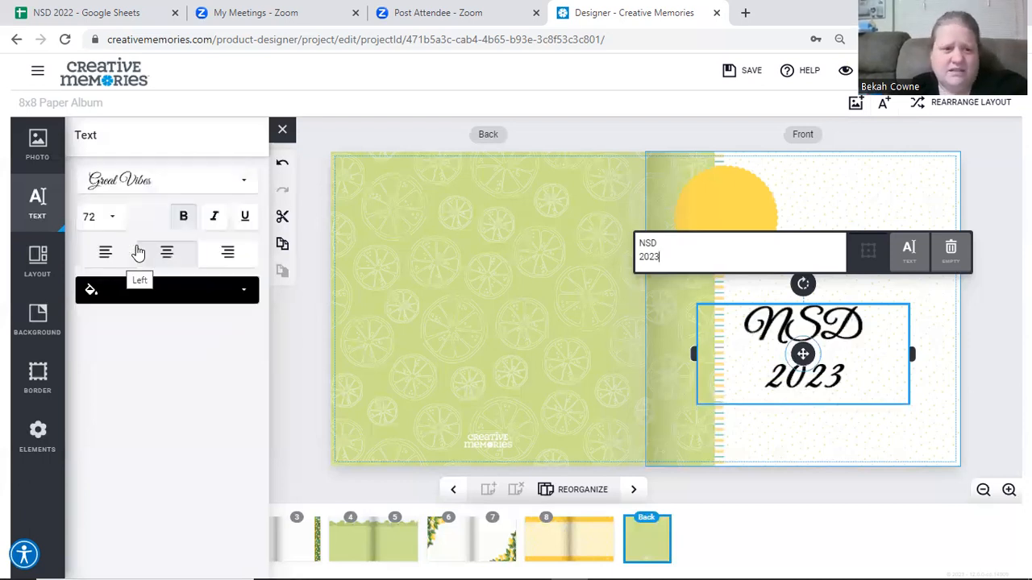
pyautogui.click(245, 185)
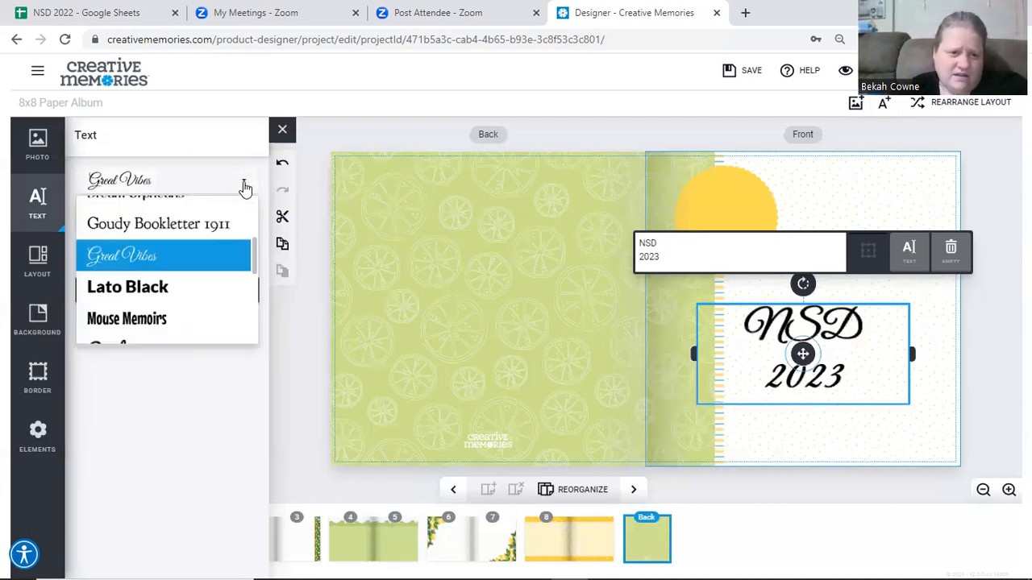
pyautogui.click(153, 321)
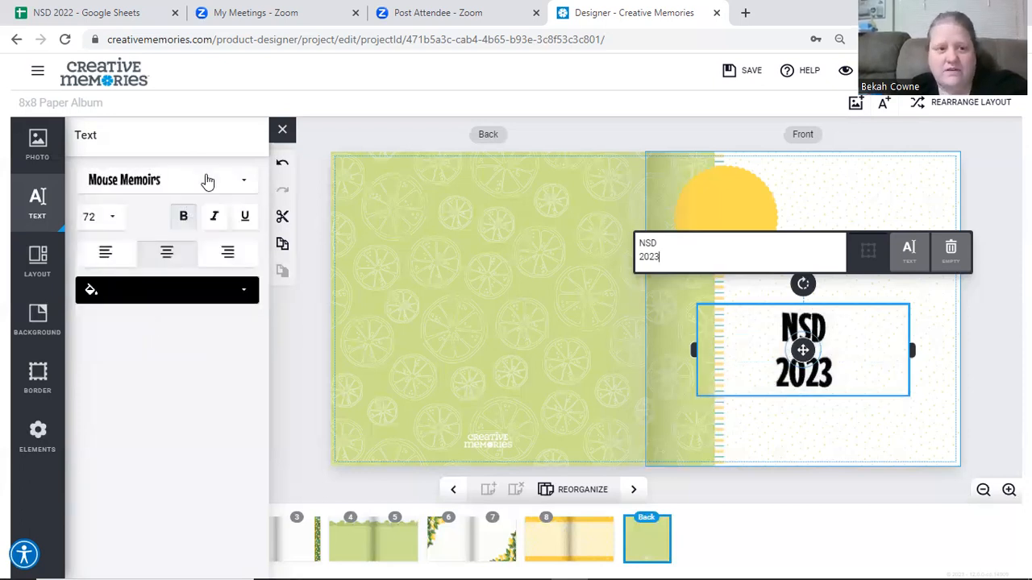
# Step: Try the Rochester, Sacramento and You Won't Bring Me Down fonts on the NSD 2023 text
pyautogui.click(244, 186)
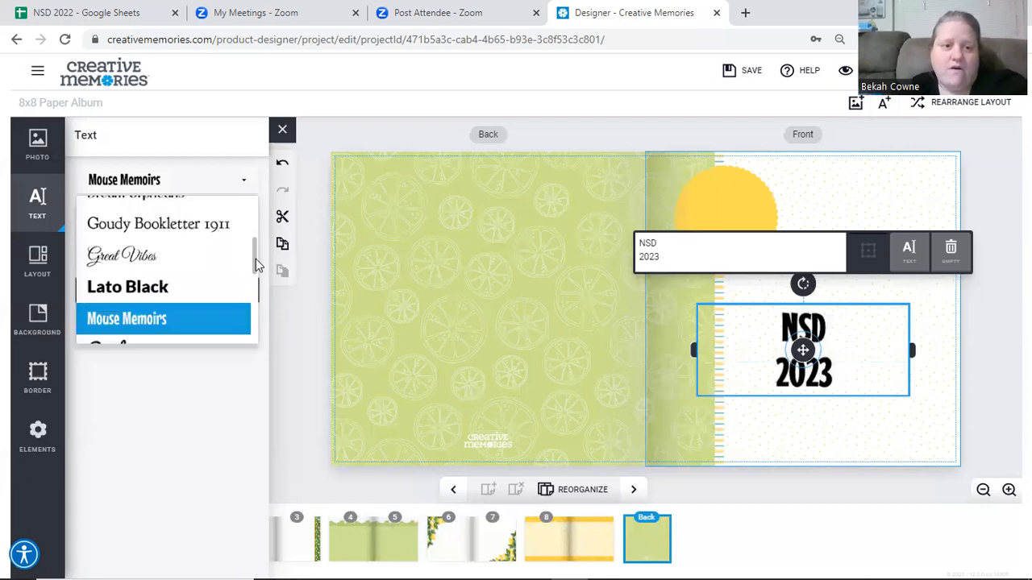
pyautogui.scroll(-1, 254, 271)
pyautogui.scroll(-1, 255, 284)
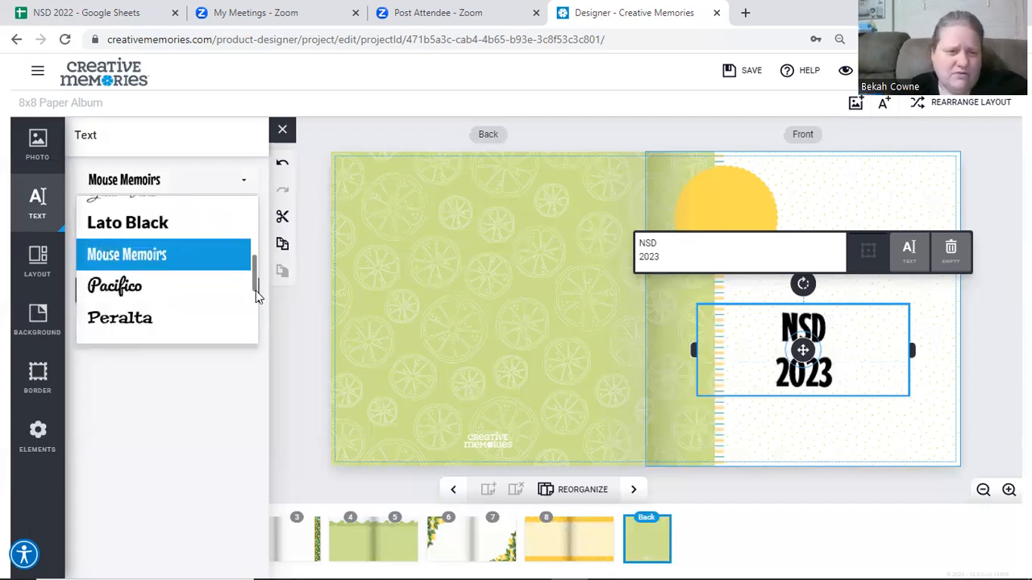
pyautogui.scroll(-1, 256, 292)
pyautogui.scroll(-2, 277, 313)
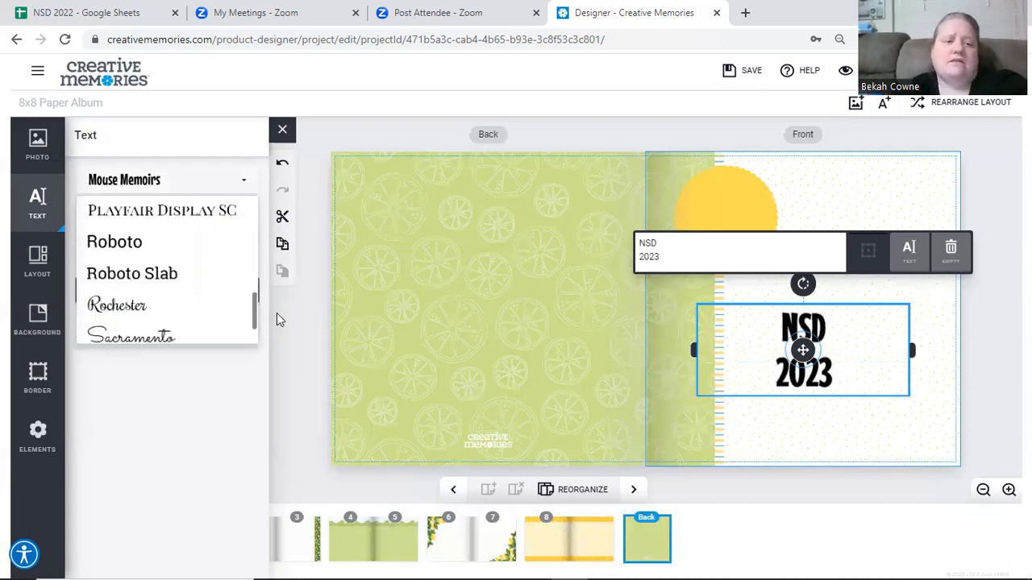
pyautogui.click(163, 313)
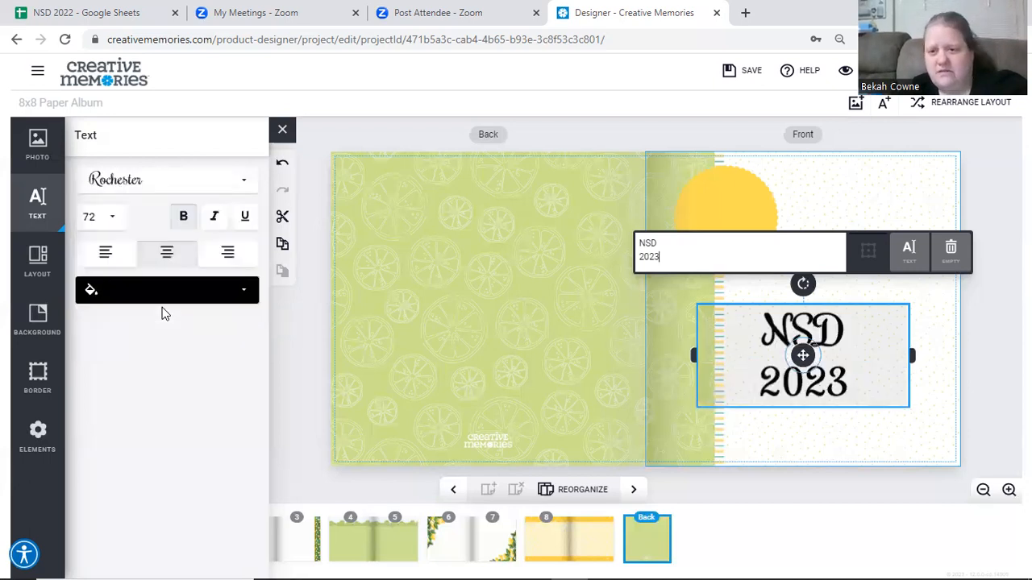
pyautogui.click(248, 184)
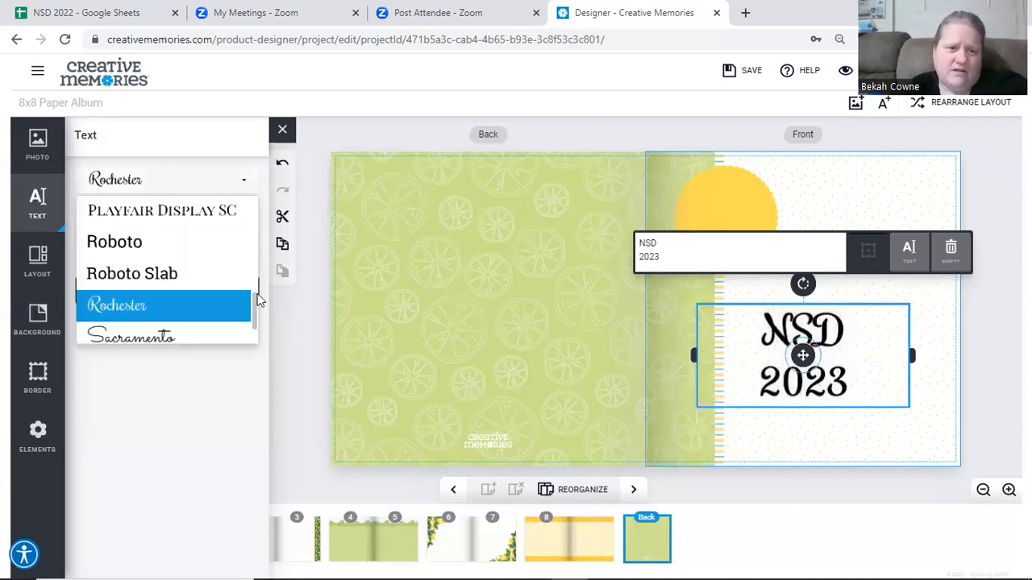
pyautogui.click(201, 330)
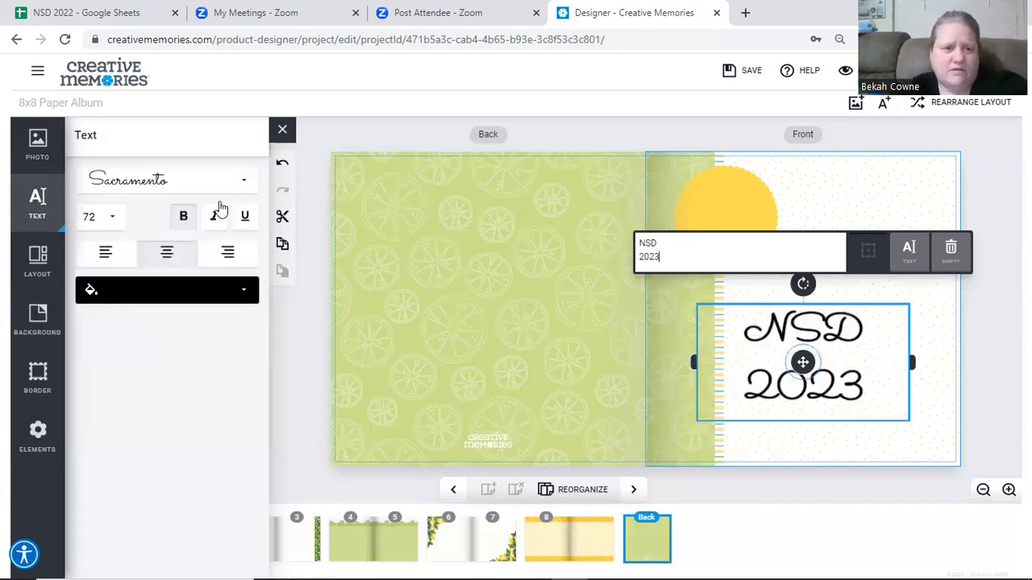
pyautogui.click(243, 179)
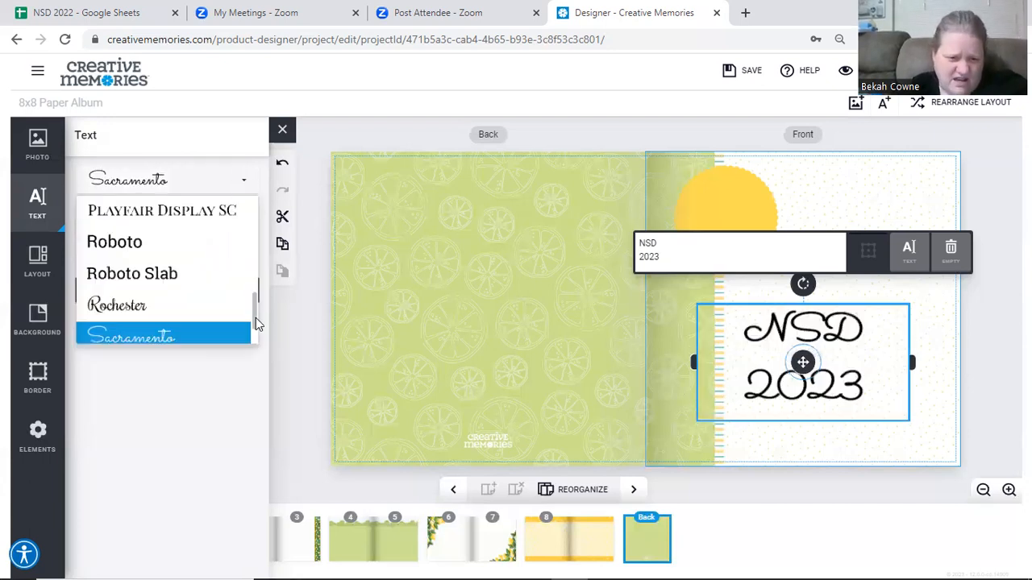
pyautogui.scroll(-1, 258, 334)
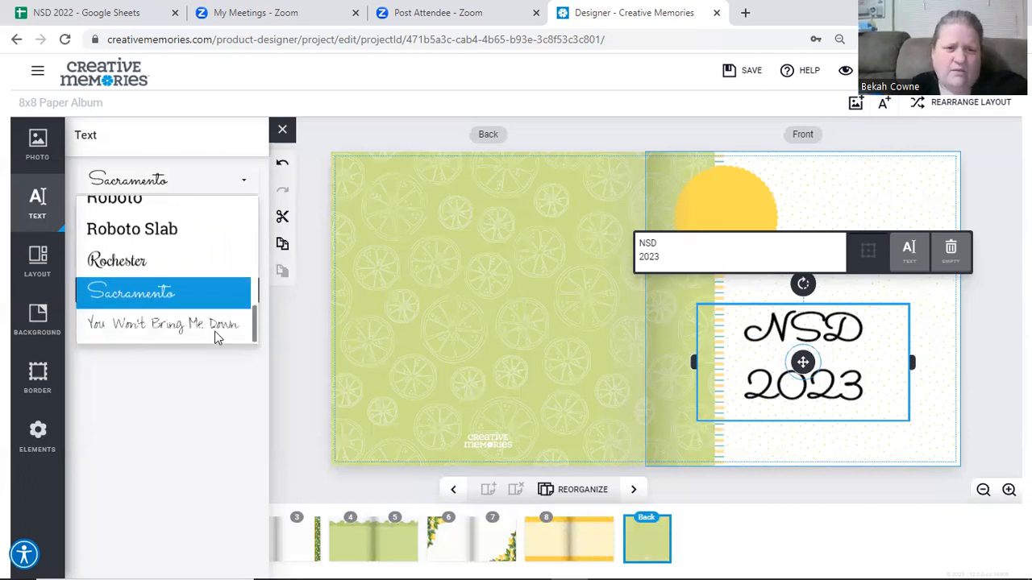
pyautogui.click(216, 326)
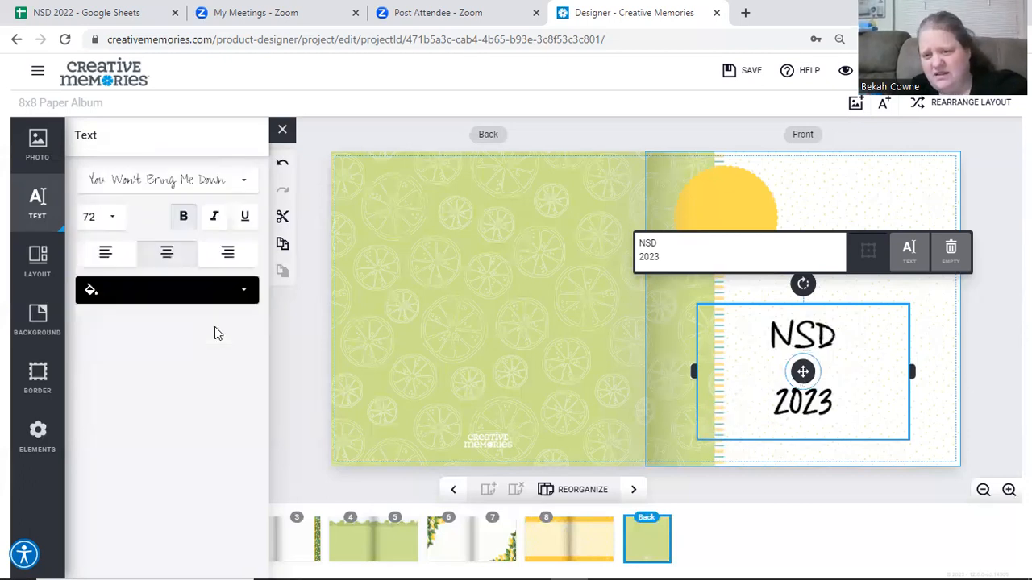
# Step: Set the NSD 2023 text back to the Airplanes in the Night font and its size to 48
pyautogui.click(244, 183)
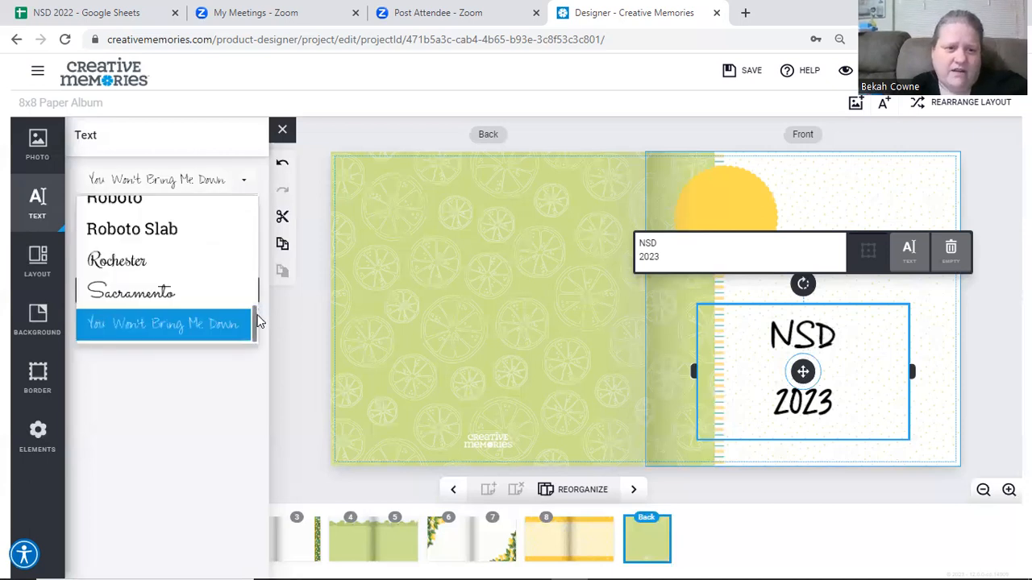
pyautogui.scroll(2, 255, 234)
pyautogui.scroll(5, 250, 220)
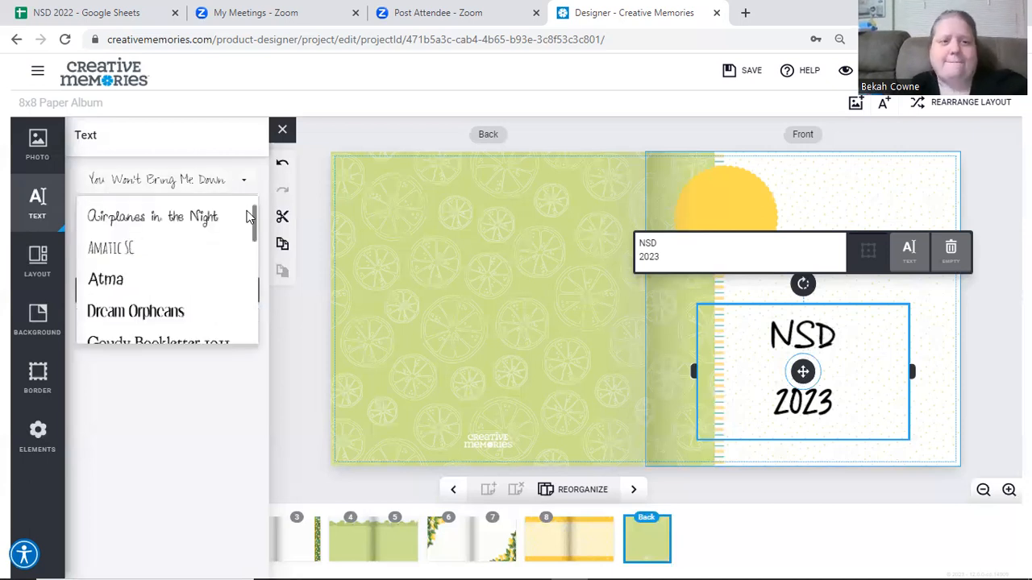
pyautogui.scroll(1, 183, 247)
pyautogui.click(153, 238)
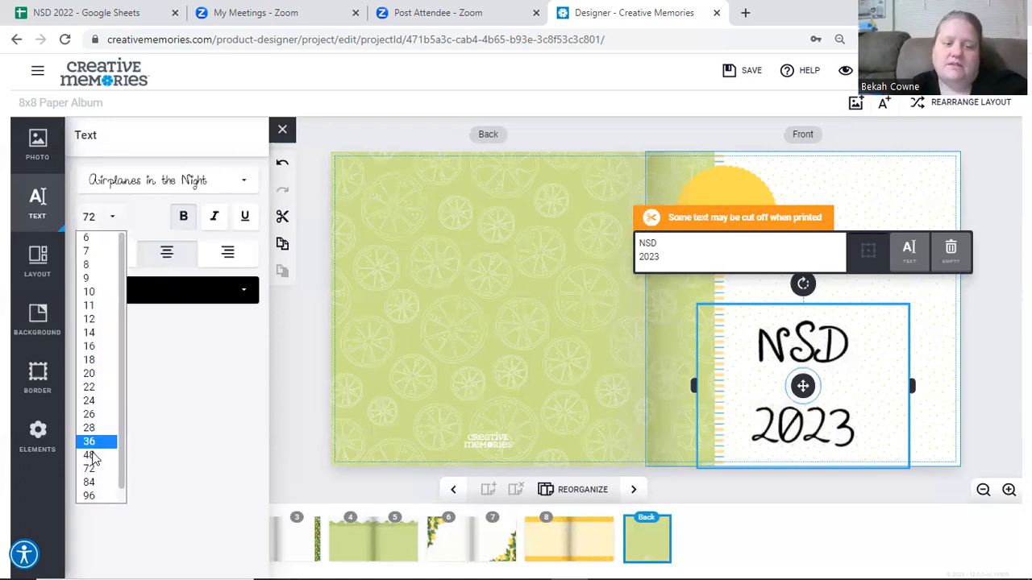
pyautogui.click(93, 456)
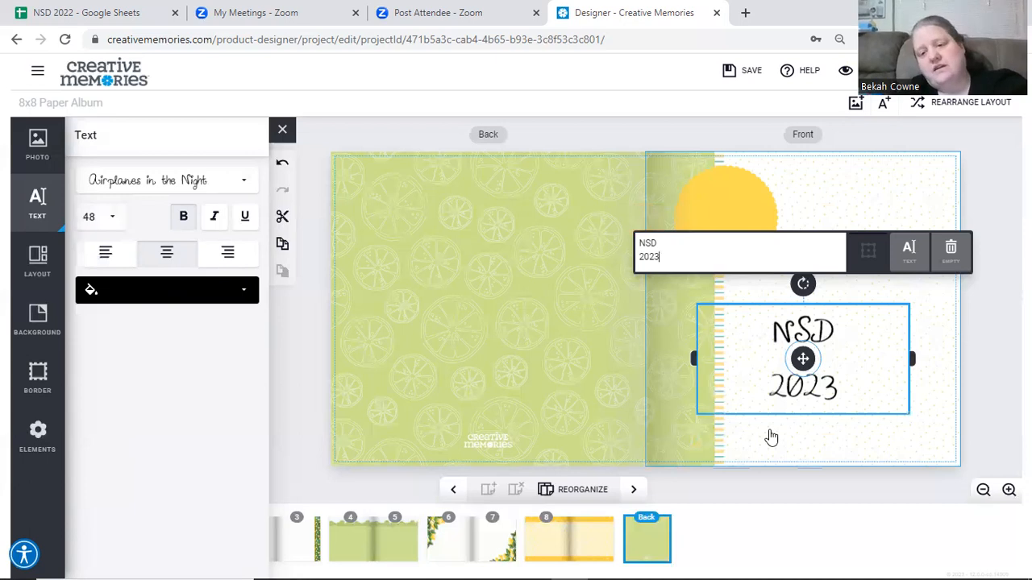
# Step: Move the NSD 2023 text box onto the centre of the yellow scalloped circle on the front cover
pyautogui.click(772, 437)
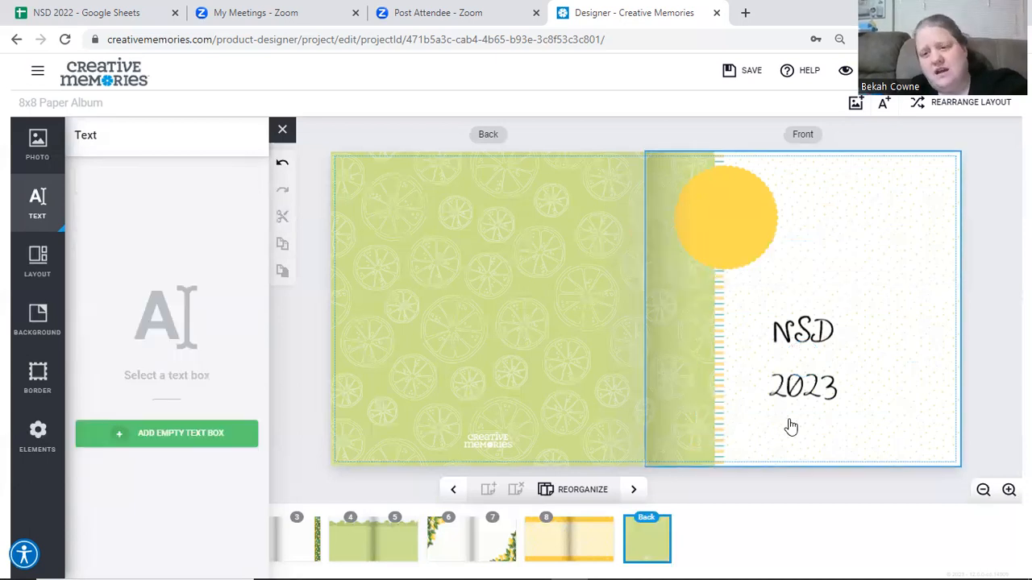
pyautogui.click(801, 336)
pyautogui.moveTo(803, 358); pyautogui.dragTo(726, 219)
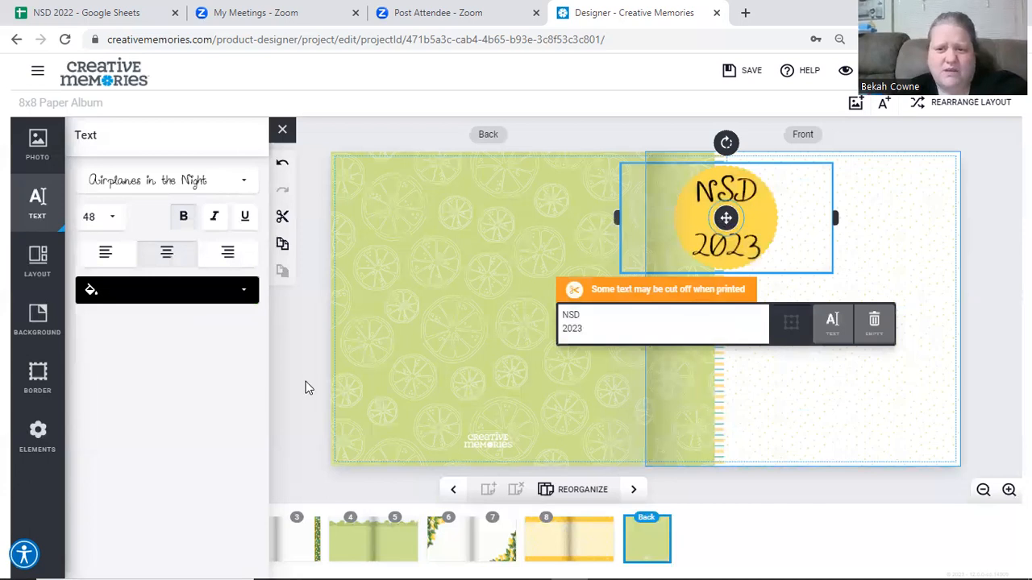
# Step: Reduce the NSD 2023 text size to 36 and re-centre the text box on the yellow scalloped circle
pyautogui.click(114, 218)
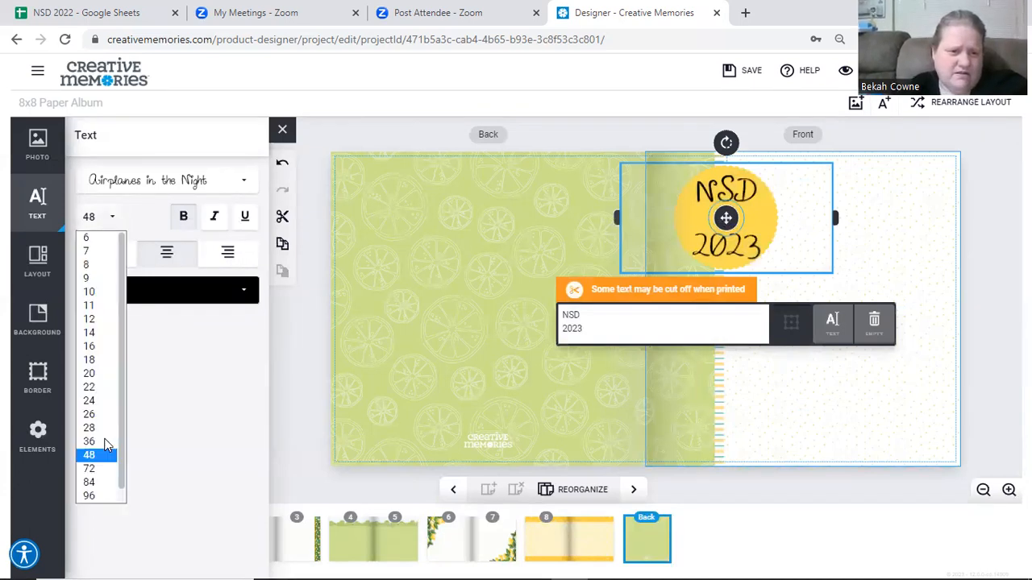
pyautogui.click(90, 442)
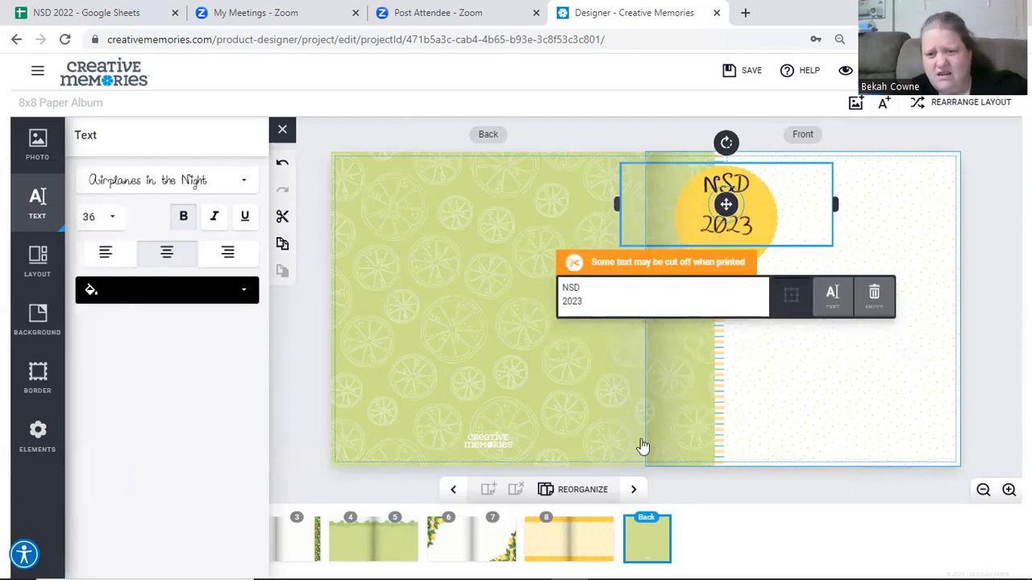
pyautogui.click(717, 203)
pyautogui.click(727, 202)
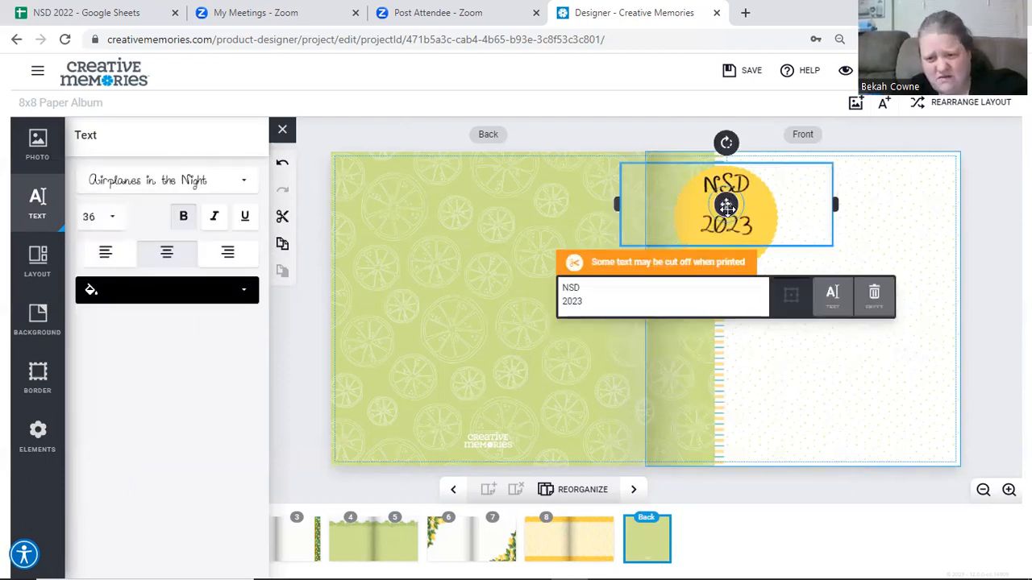
pyautogui.moveTo(728, 203); pyautogui.dragTo(725, 215)
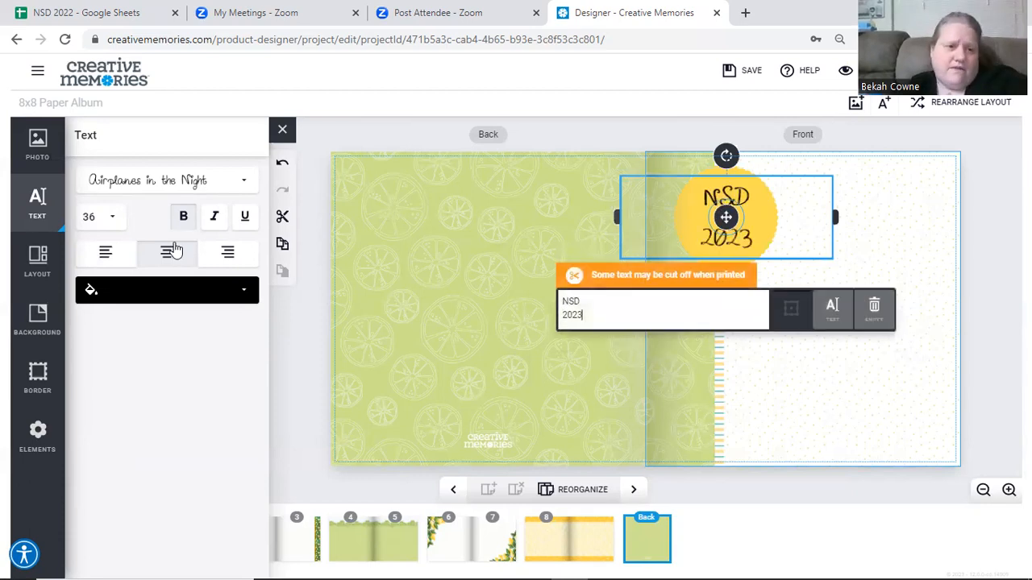
# Step: Switch the NSD 2023 text to the Amatic SC font and set its size to 48
pyautogui.click(245, 184)
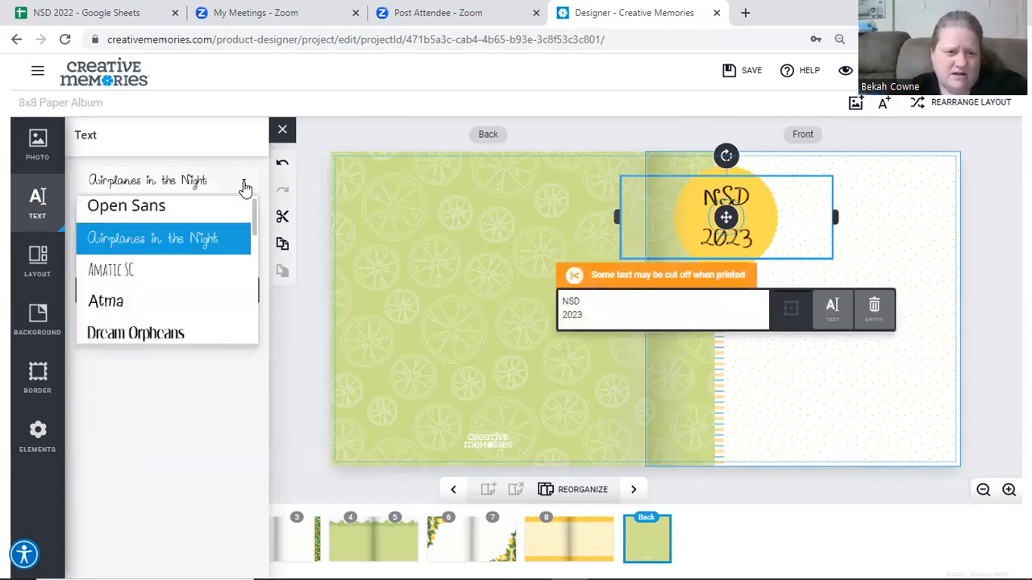
pyautogui.click(111, 271)
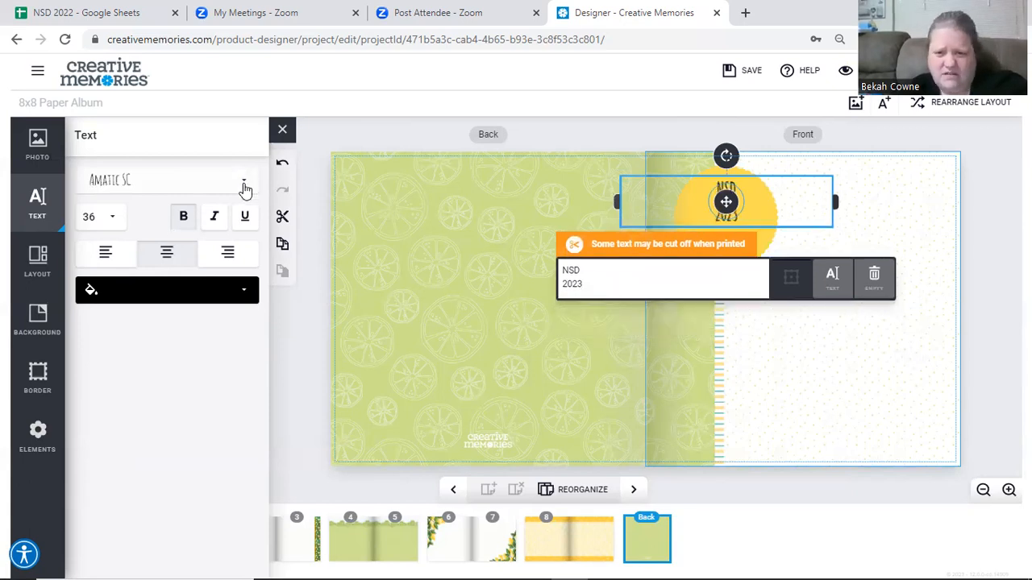
pyautogui.click(114, 224)
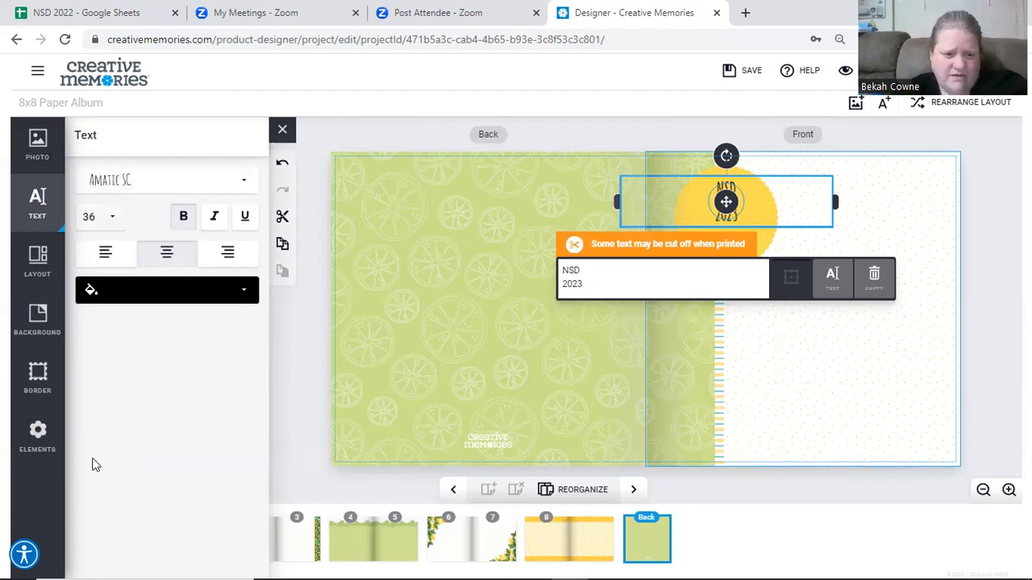
pyautogui.click(91, 456)
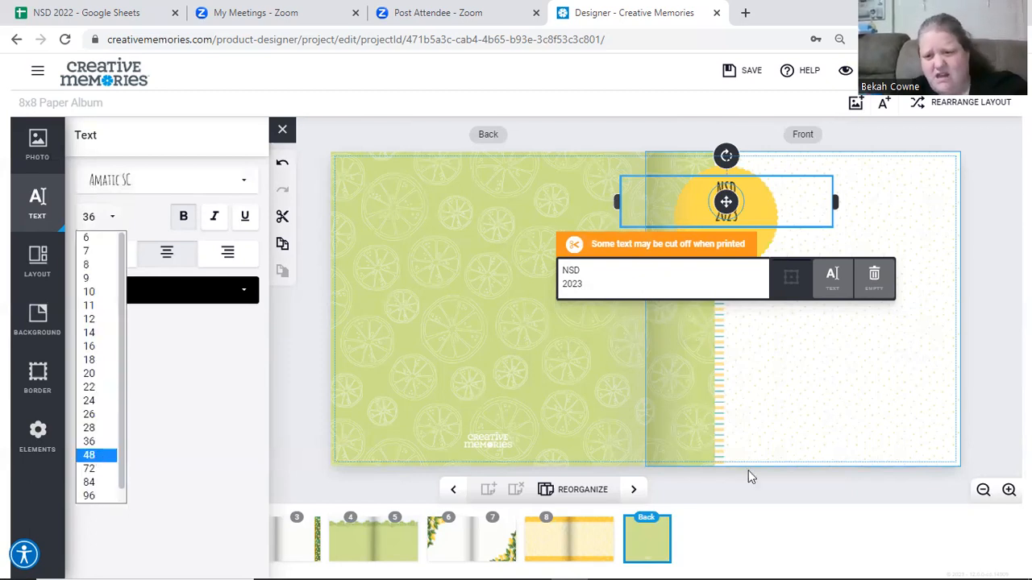
# Step: Change the NSD 2023 text font to Dream Orpheans and deselect it to check the look
pyautogui.click(244, 185)
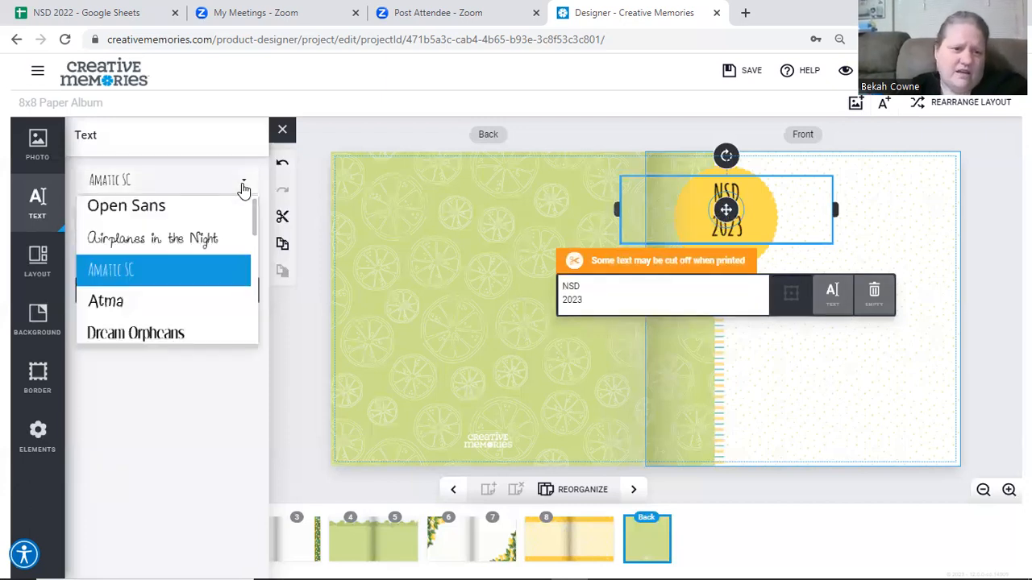
pyautogui.click(145, 334)
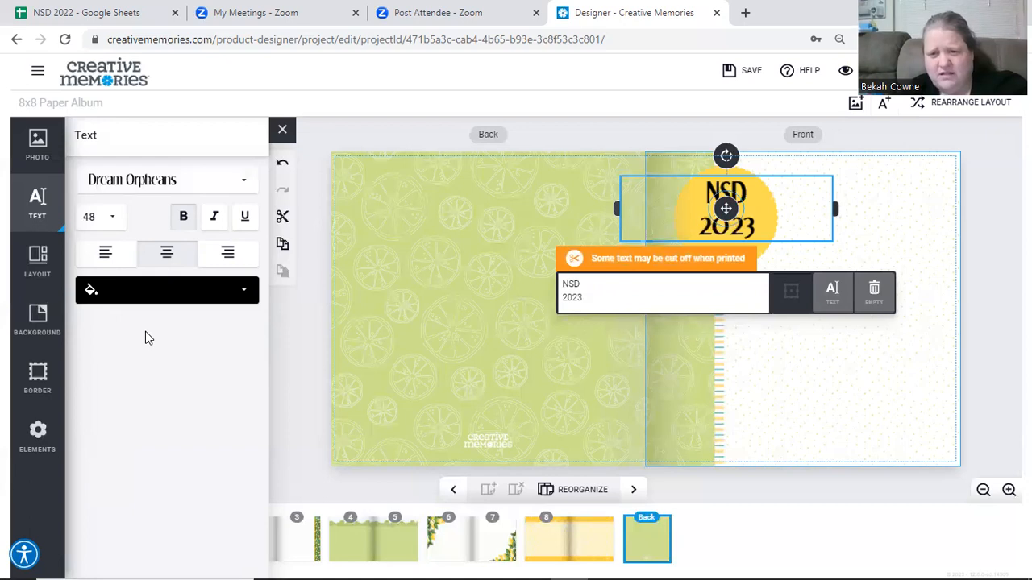
pyautogui.click(776, 363)
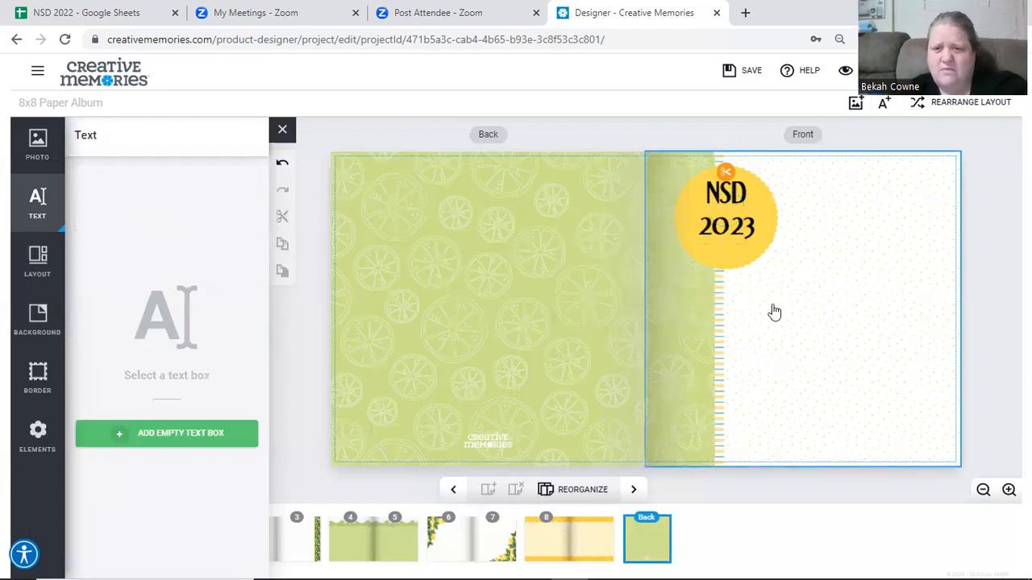
# Step: Move the NSD 2023 text box down slightly so it is centred on the yellow scalloped circle
pyautogui.click(725, 200)
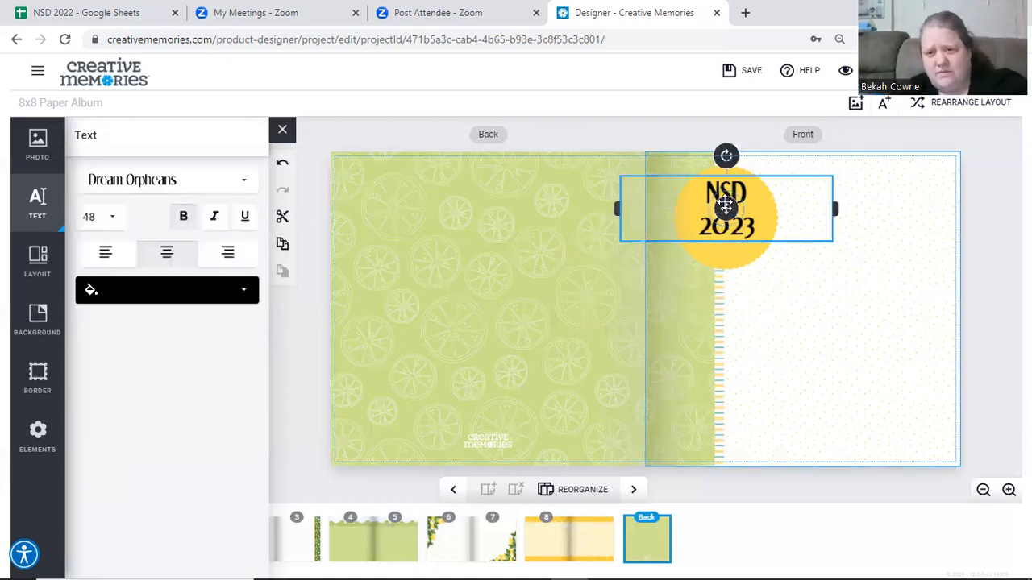
pyautogui.click(725, 205)
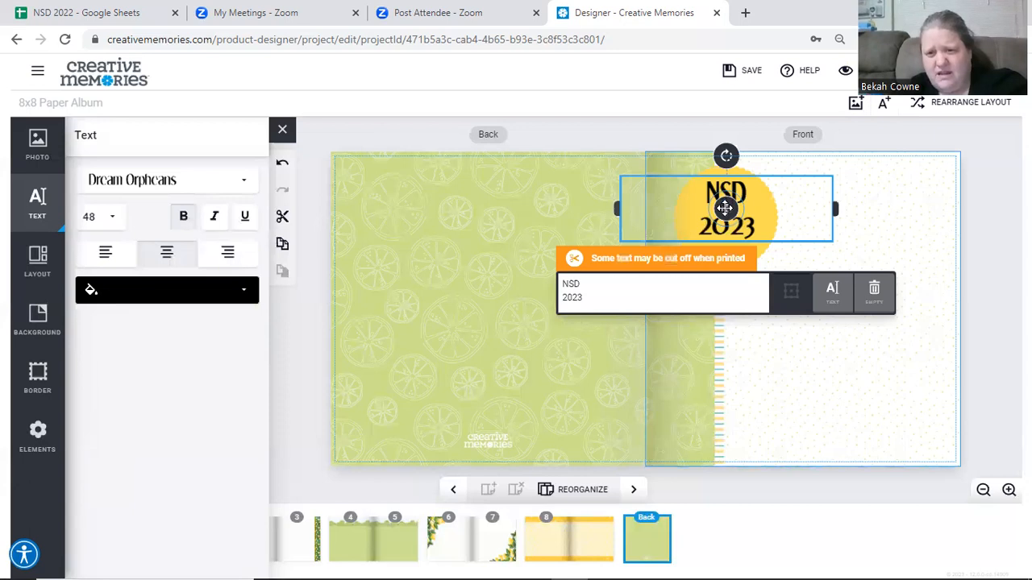
pyautogui.moveTo(725, 208); pyautogui.dragTo(725, 216)
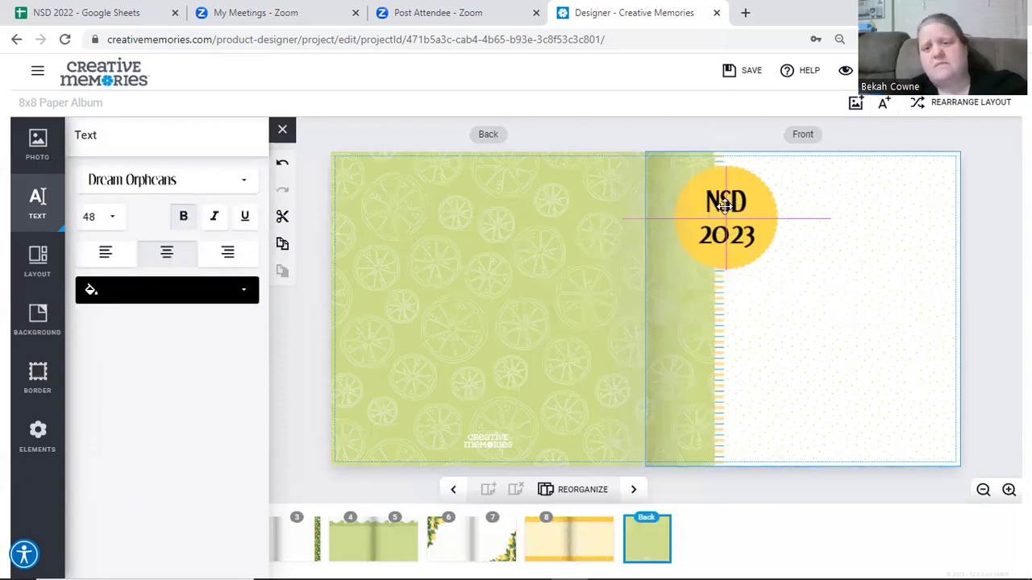
pyautogui.click(864, 362)
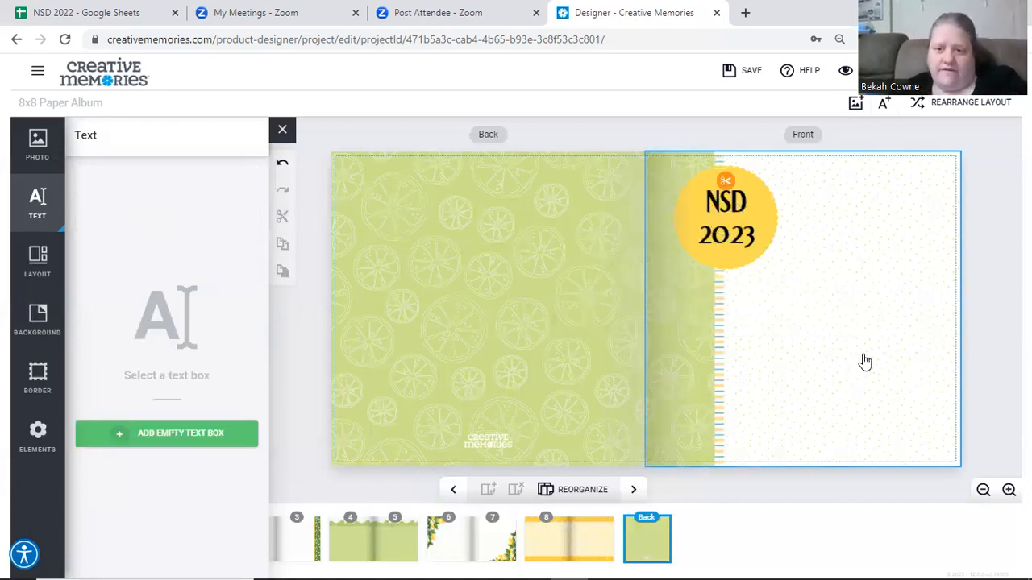
# Step: Change the colour of the NSD 2023 text on the front cover to dark green
pyautogui.click(718, 237)
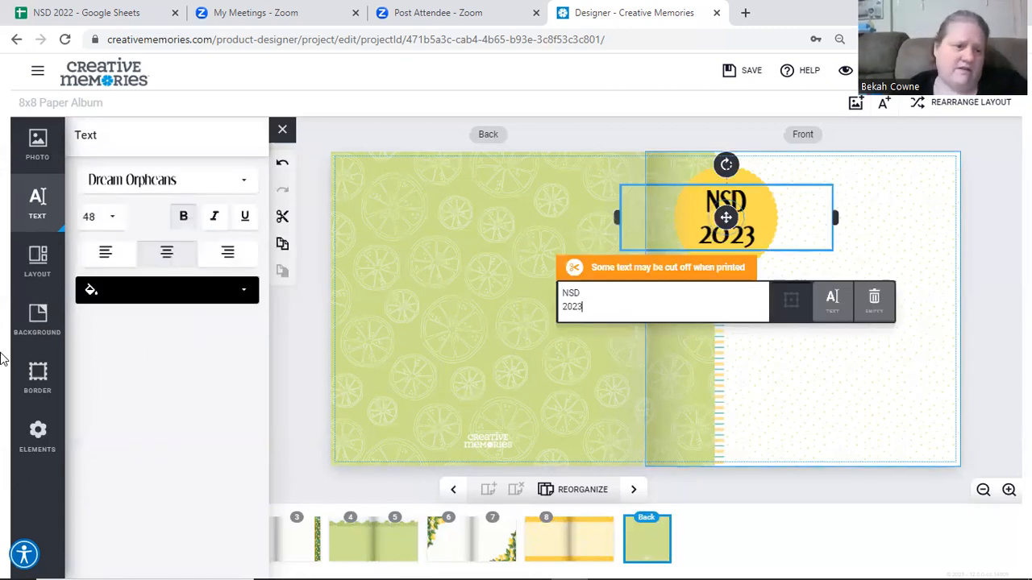
pyautogui.click(246, 292)
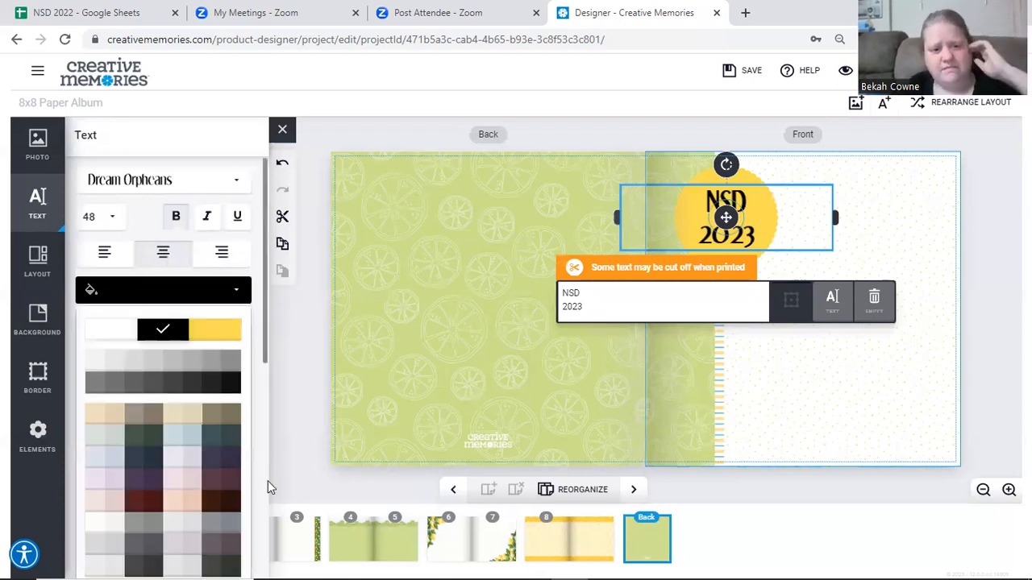
pyautogui.scroll(-5, 266, 502)
pyautogui.scroll(-1, 205, 305)
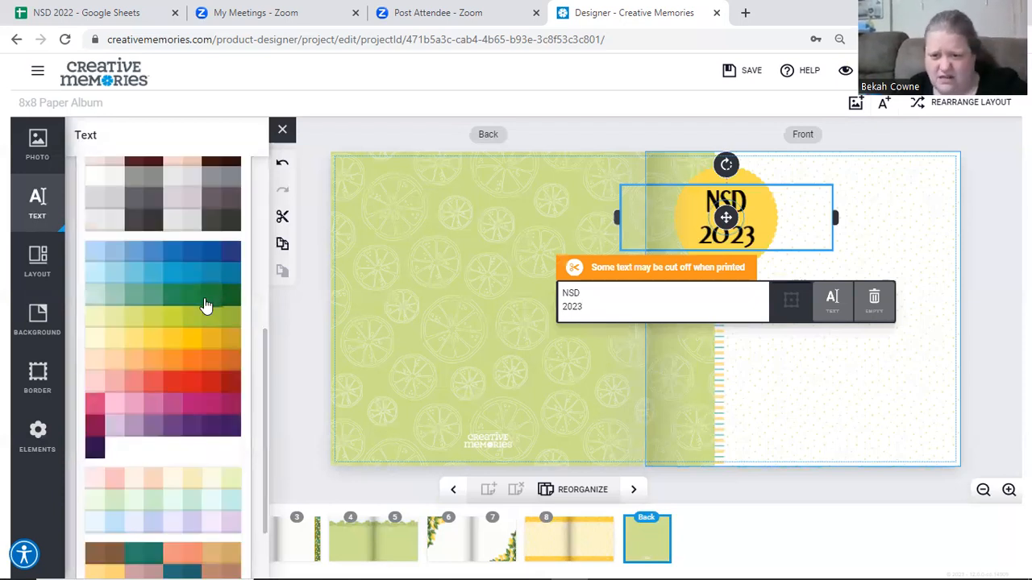
pyautogui.click(206, 304)
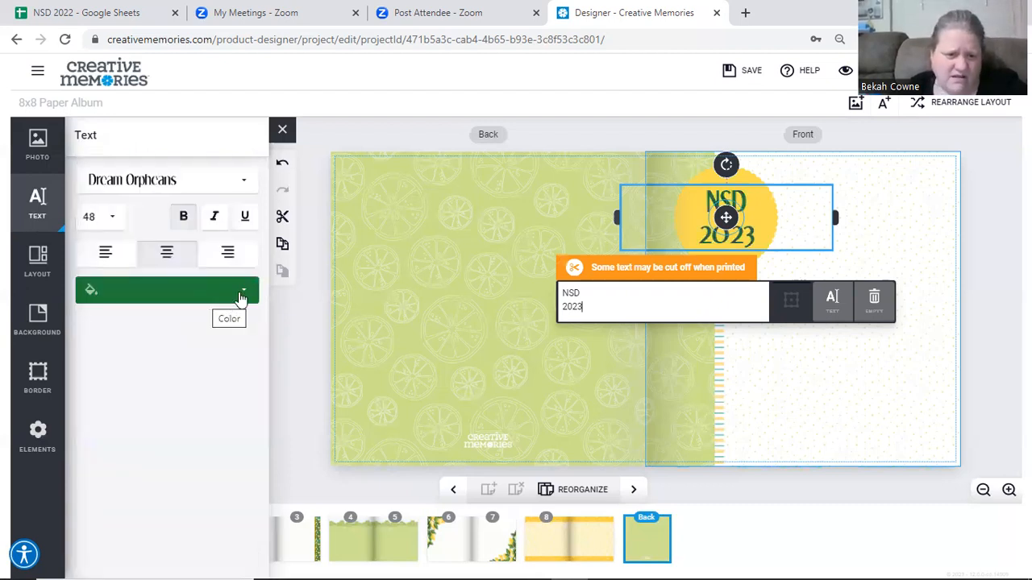
# Step: Examine the text colour palette and how the green NSD 2023 text and yellow circle sit together on the cover
pyautogui.click(229, 293)
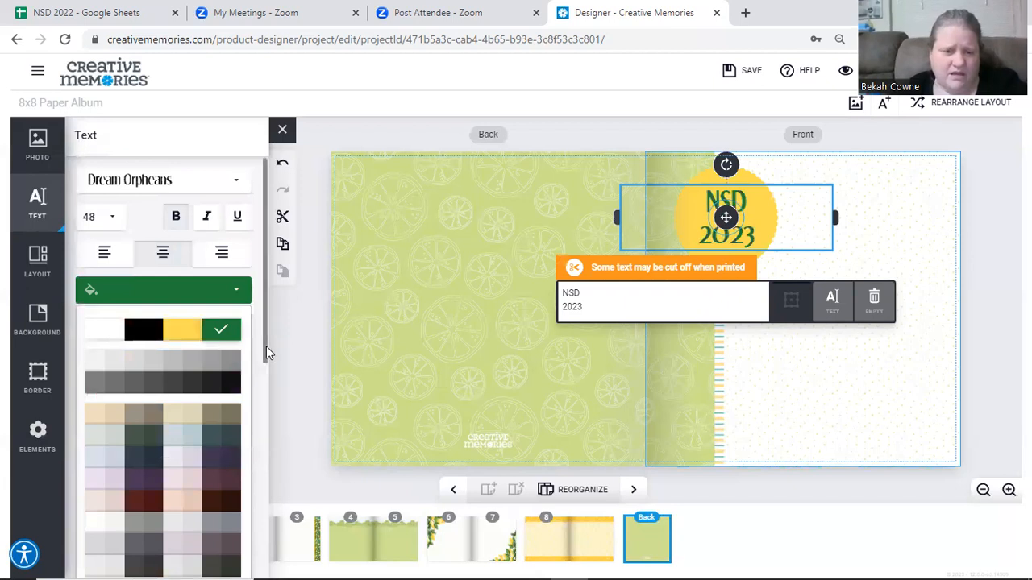
pyautogui.scroll(-5, 258, 467)
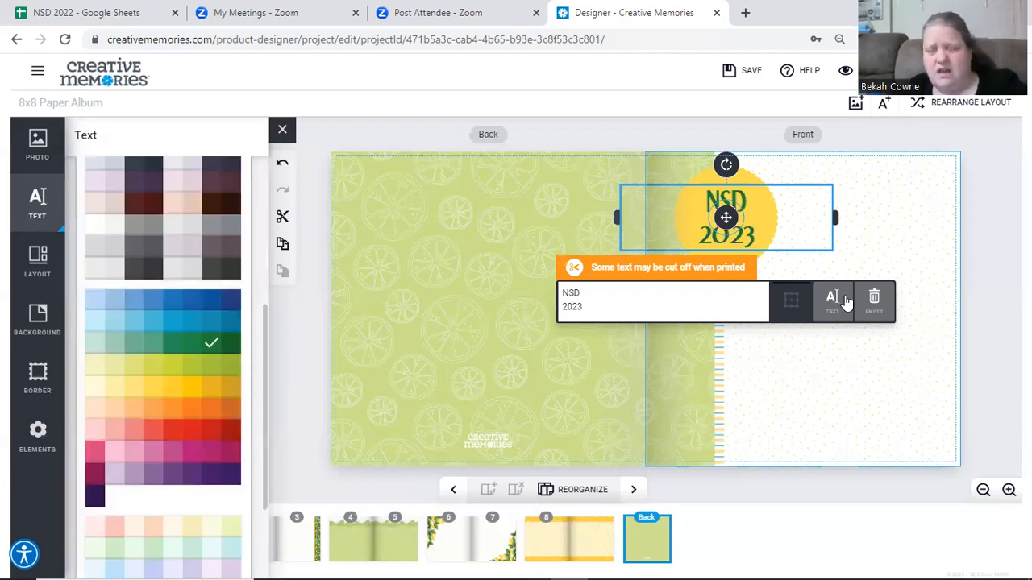
pyautogui.click(767, 221)
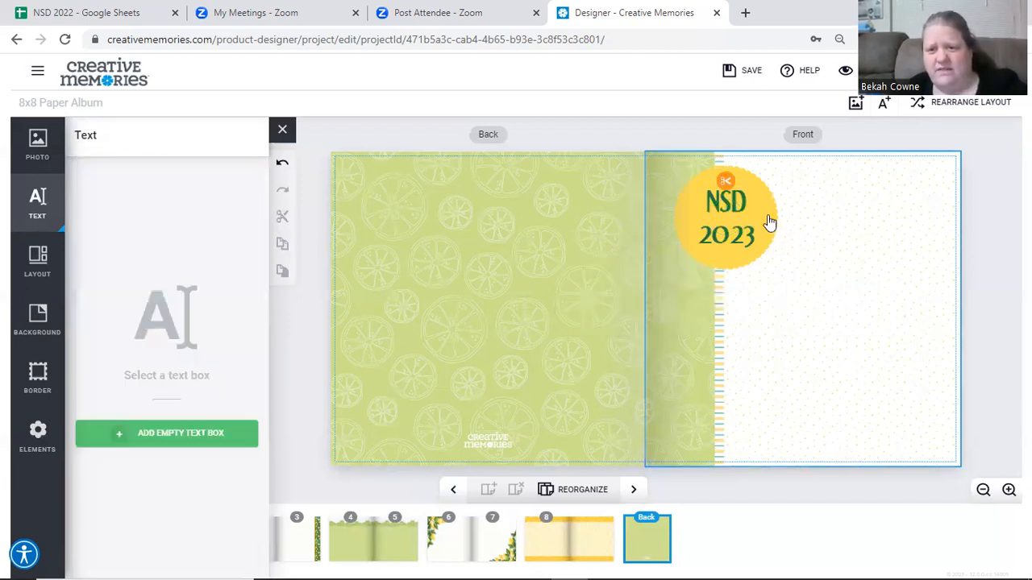
pyautogui.click(760, 235)
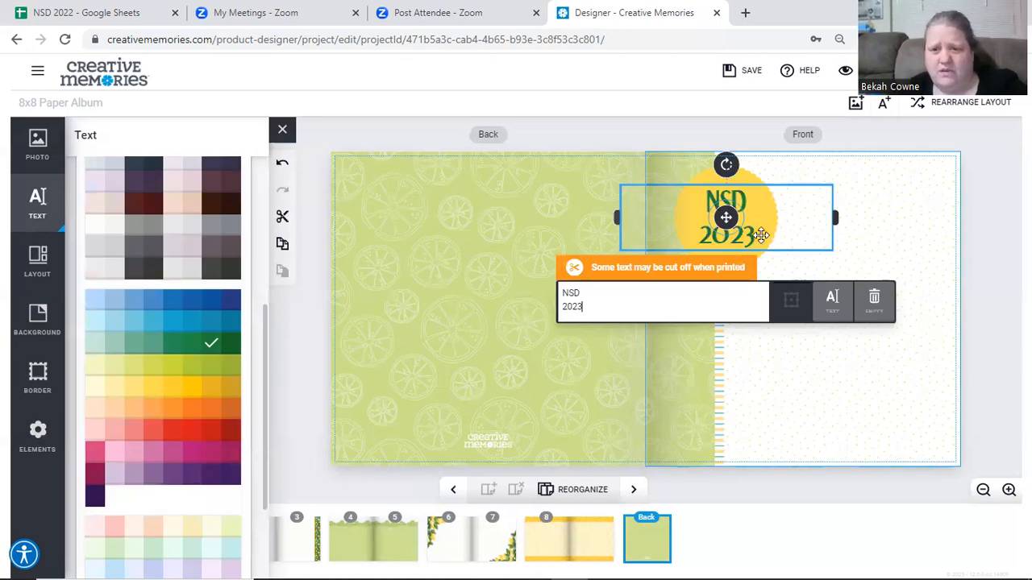
pyautogui.click(750, 179)
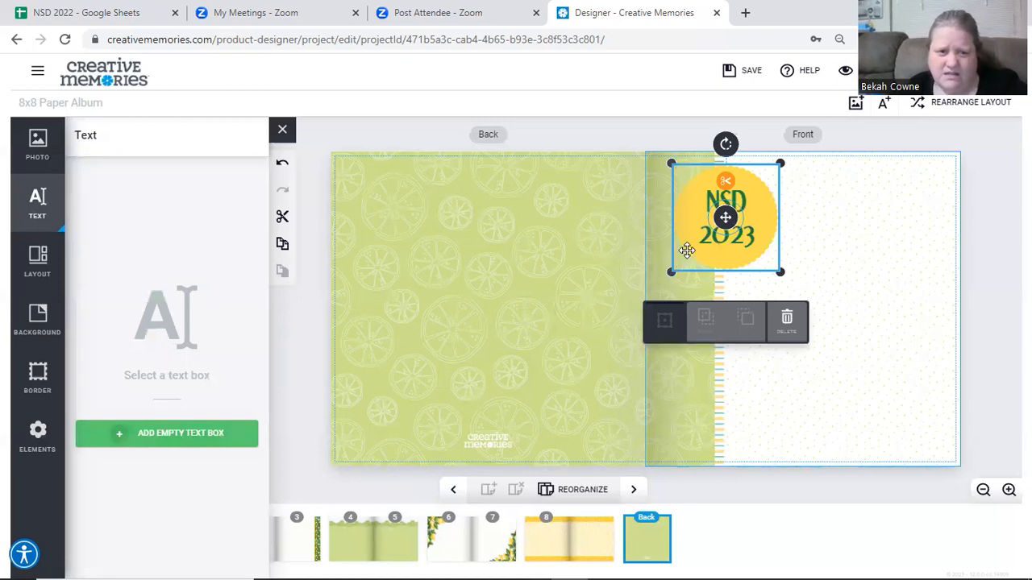
pyautogui.click(833, 218)
pyautogui.click(772, 218)
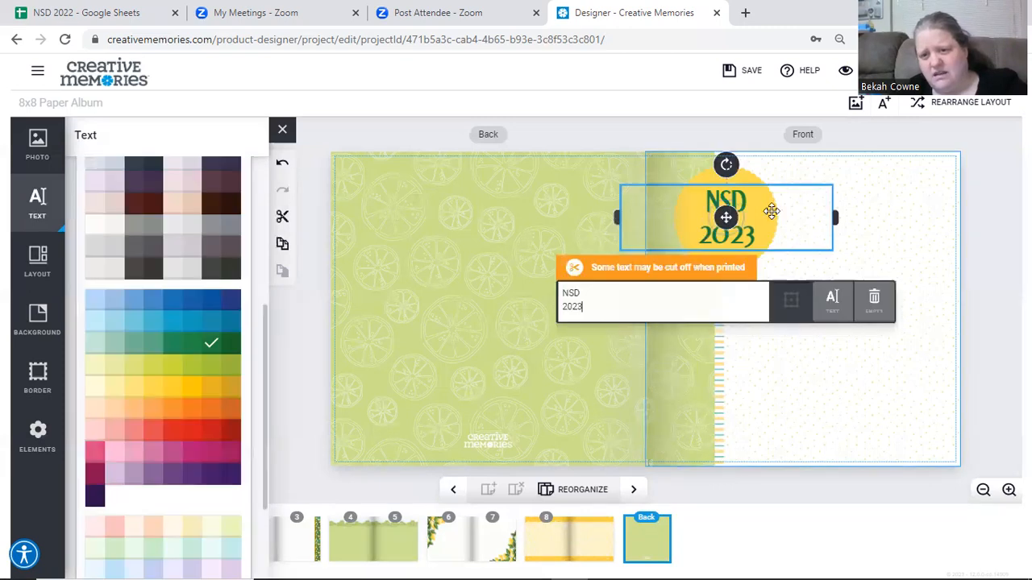
pyautogui.click(756, 174)
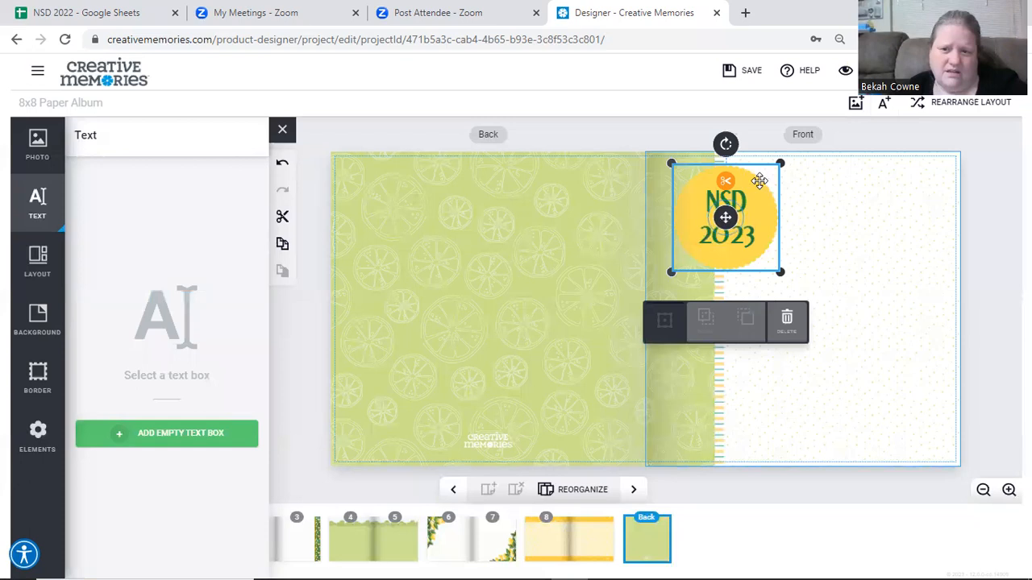
pyautogui.click(915, 300)
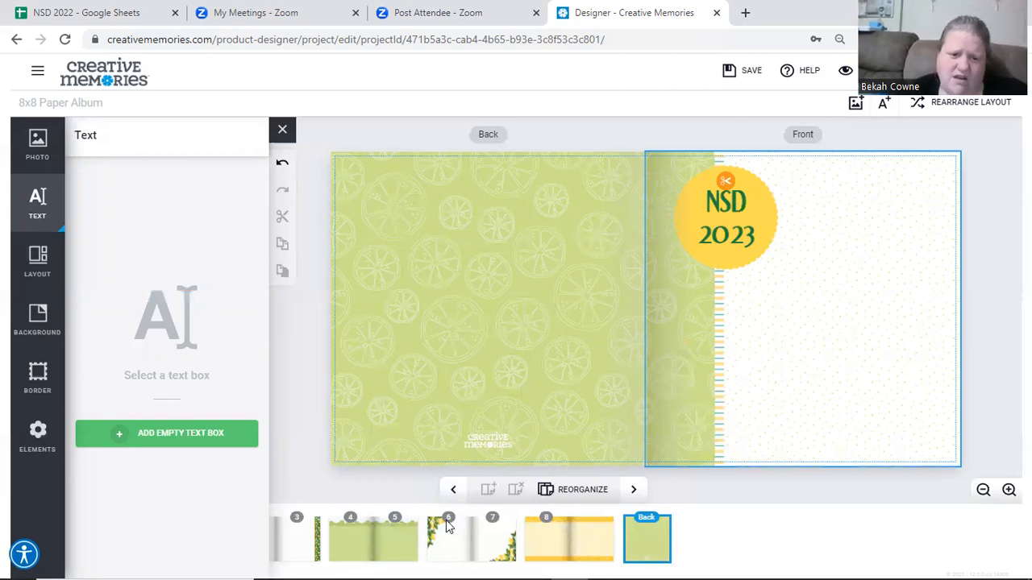
# Step: Leave the text options and go from the cover past pages 2 and 3 to the page 1 spread
pyautogui.click(295, 536)
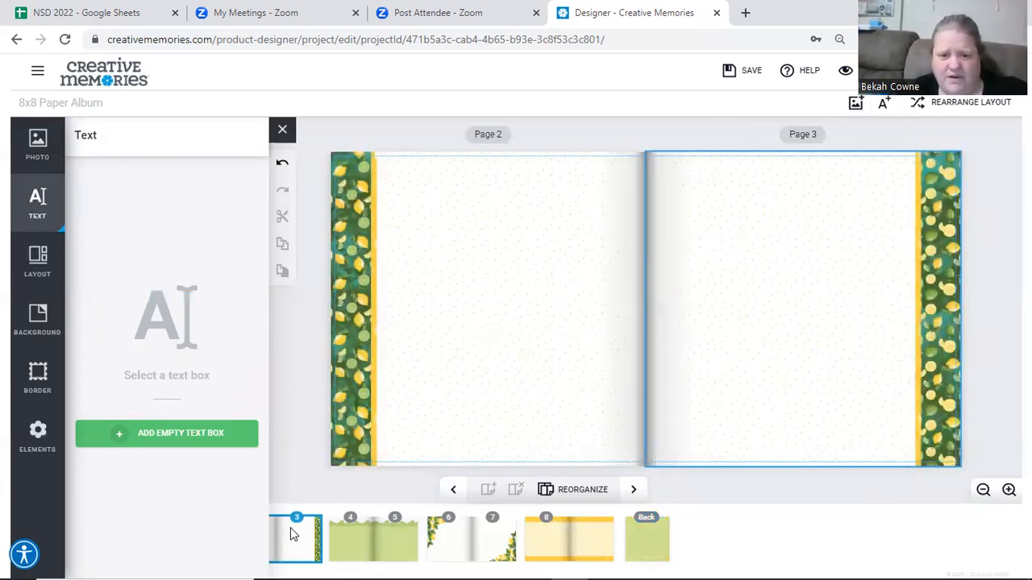
pyautogui.click(283, 131)
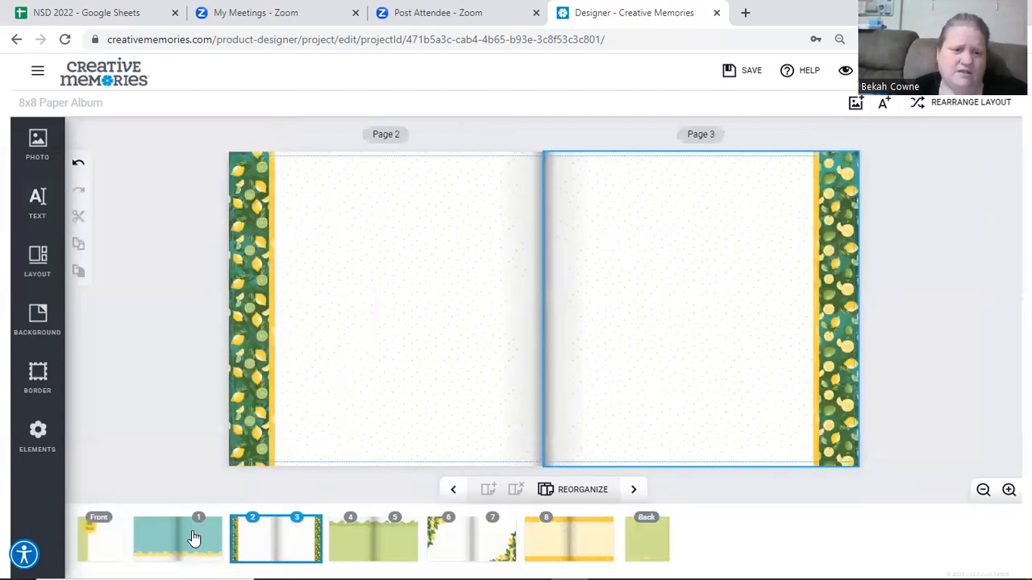
pyautogui.click(192, 531)
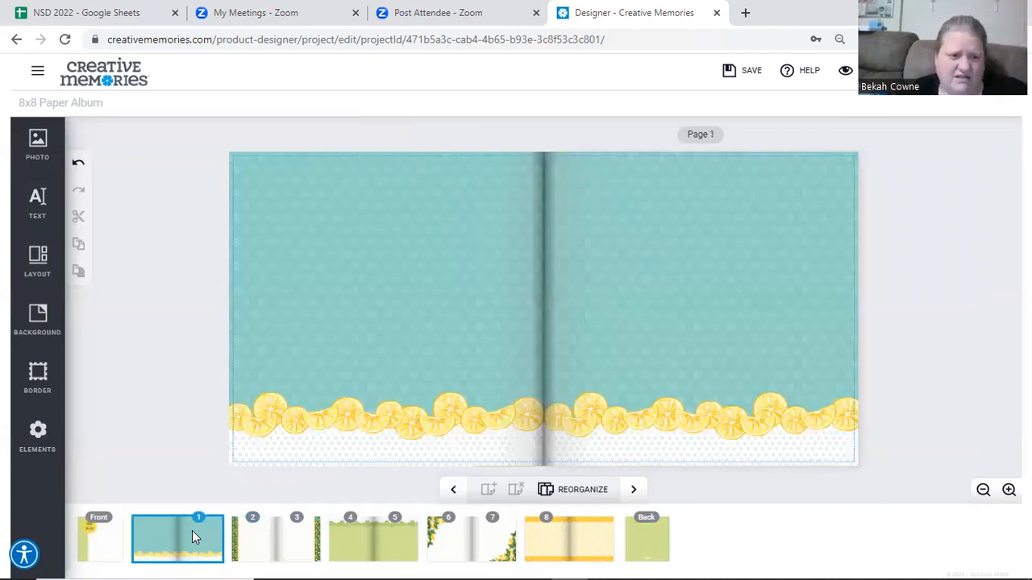
# Step: Browse the available borders and the element collections for something that suits the lemon-themed page 1 spread
pyautogui.click(39, 378)
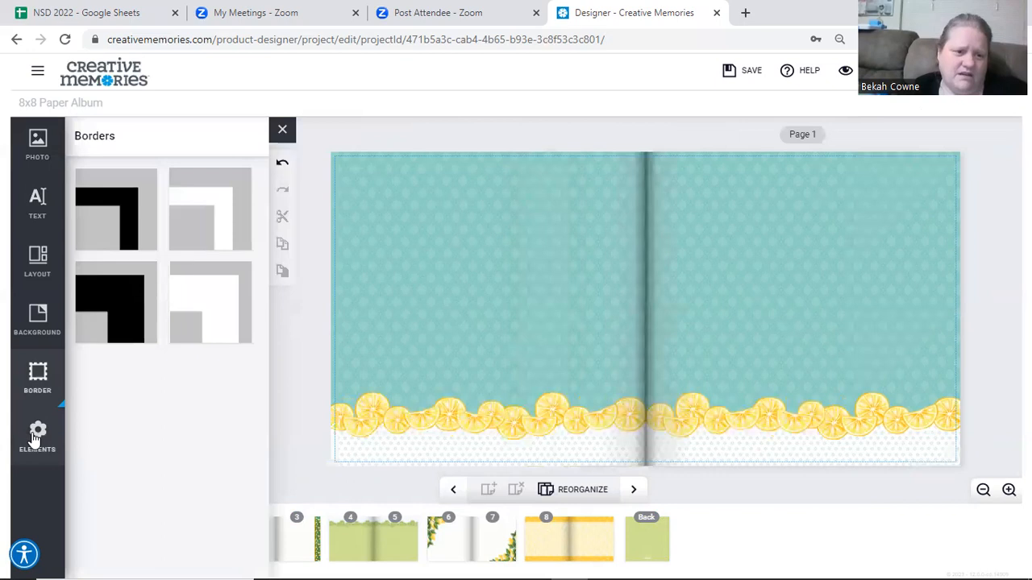
pyautogui.click(35, 427)
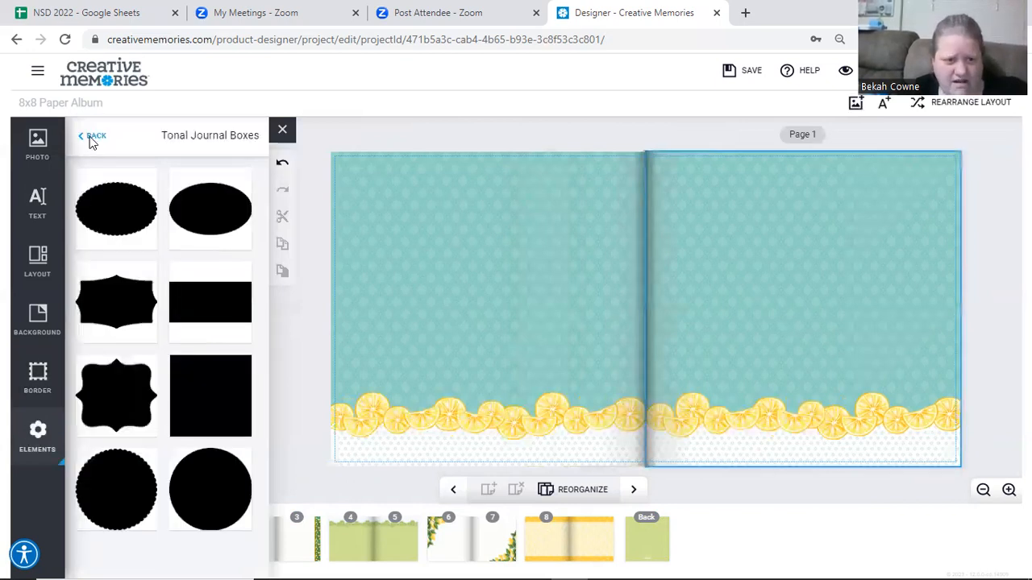
pyautogui.click(90, 138)
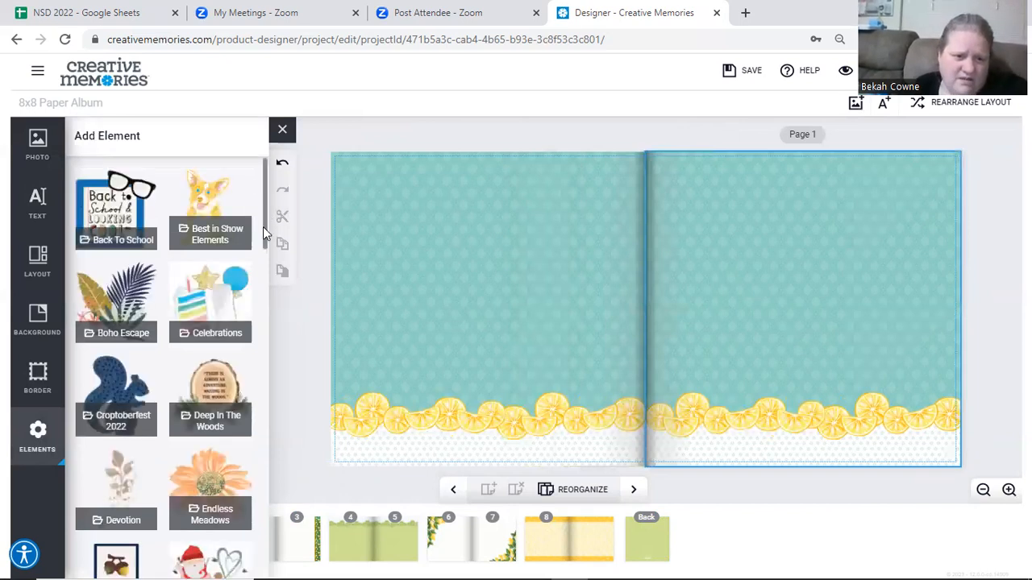
pyautogui.scroll(-1, 263, 226)
pyautogui.scroll(-1, 263, 268)
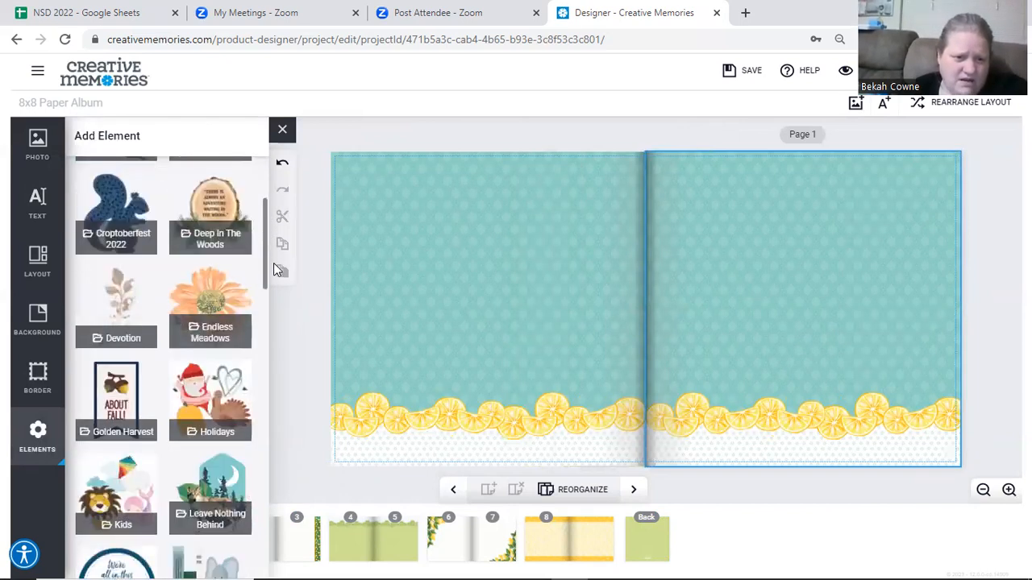
pyautogui.scroll(-1, 208, 273)
pyautogui.scroll(-1, 205, 268)
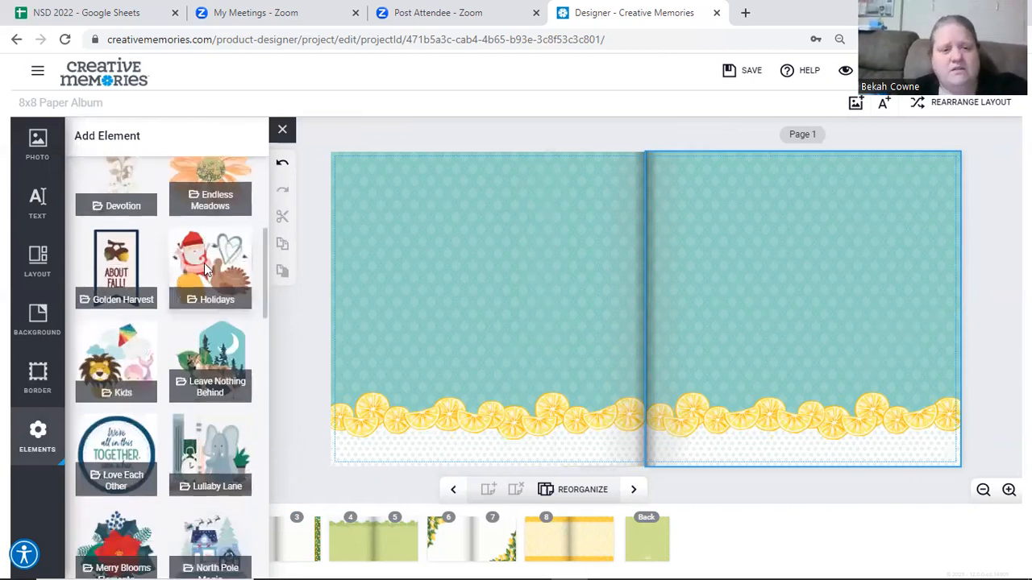
# Step: Look through the Holidays elements, go back to the collection list and check the remaining element collections
pyautogui.click(204, 263)
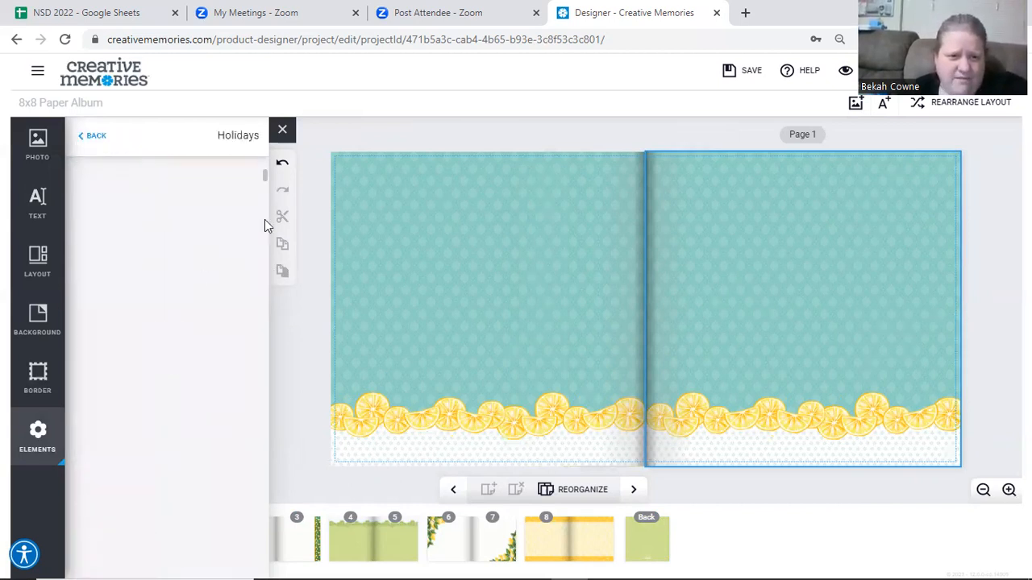
pyautogui.moveTo(267, 181); pyautogui.dragTo(323, 438)
pyautogui.scroll(1, 266, 261)
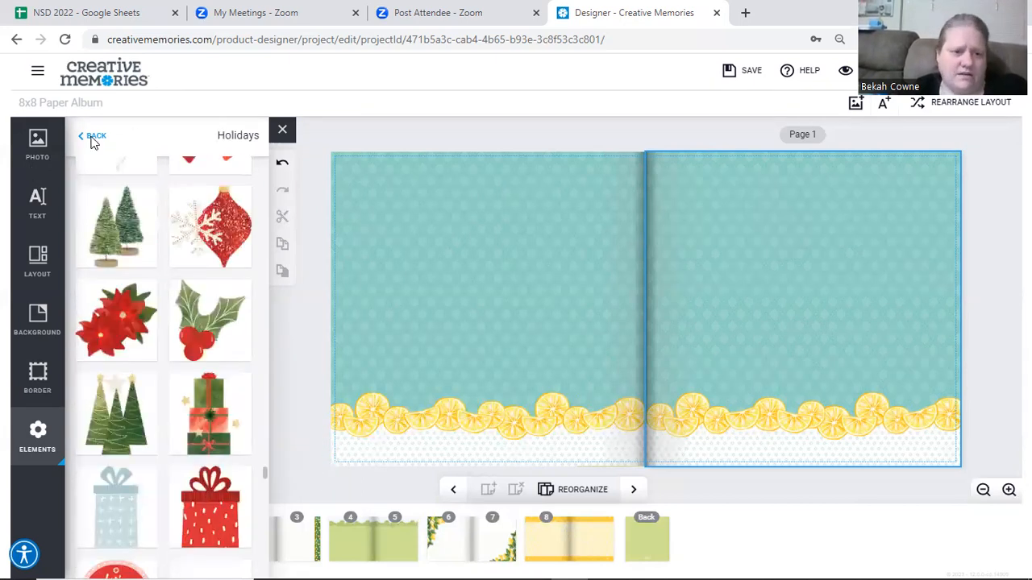
pyautogui.click(94, 136)
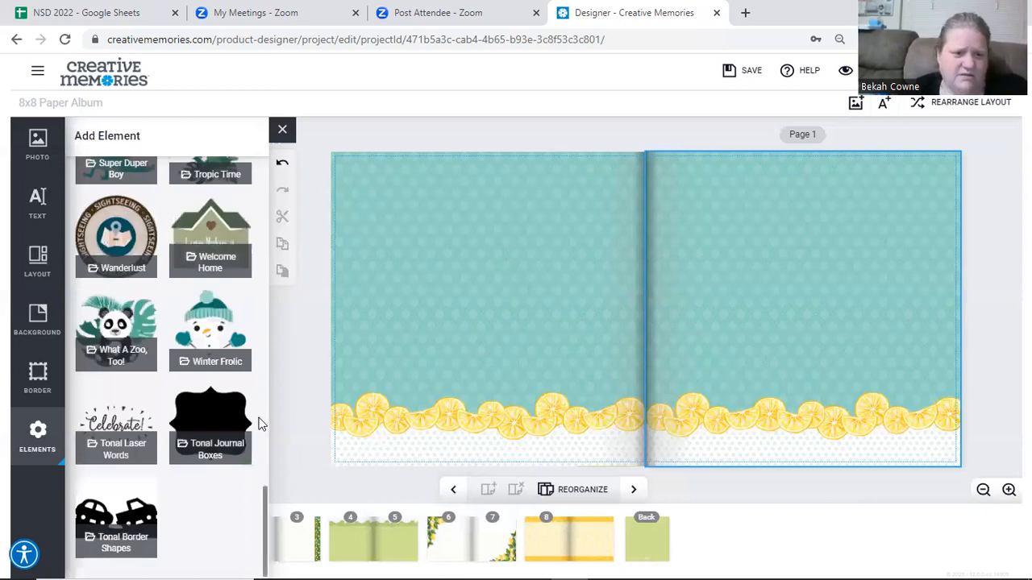
pyautogui.scroll(4, 259, 425)
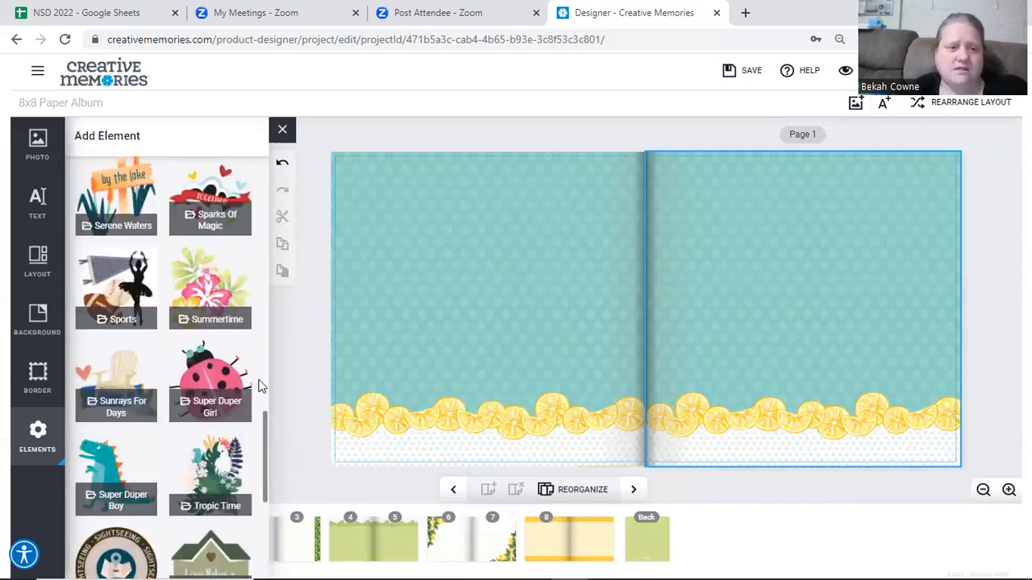
pyautogui.scroll(2, 260, 383)
pyautogui.scroll(1, 261, 375)
pyautogui.moveTo(262, 373); pyautogui.dragTo(279, 144)
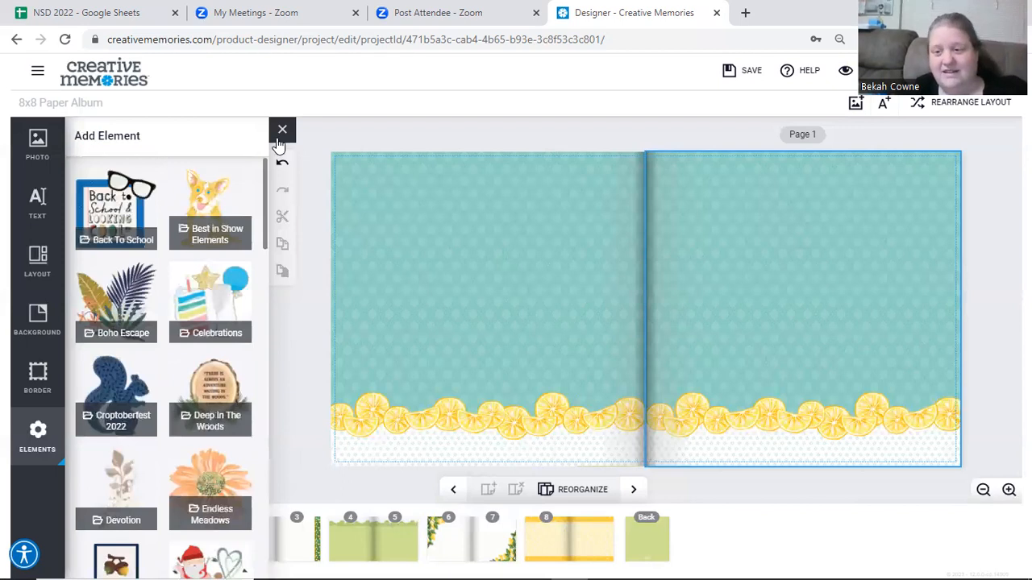
# Step: Start a photo upload and browse to the digital folder inside the CM scrapbooking folder
pyautogui.click(35, 149)
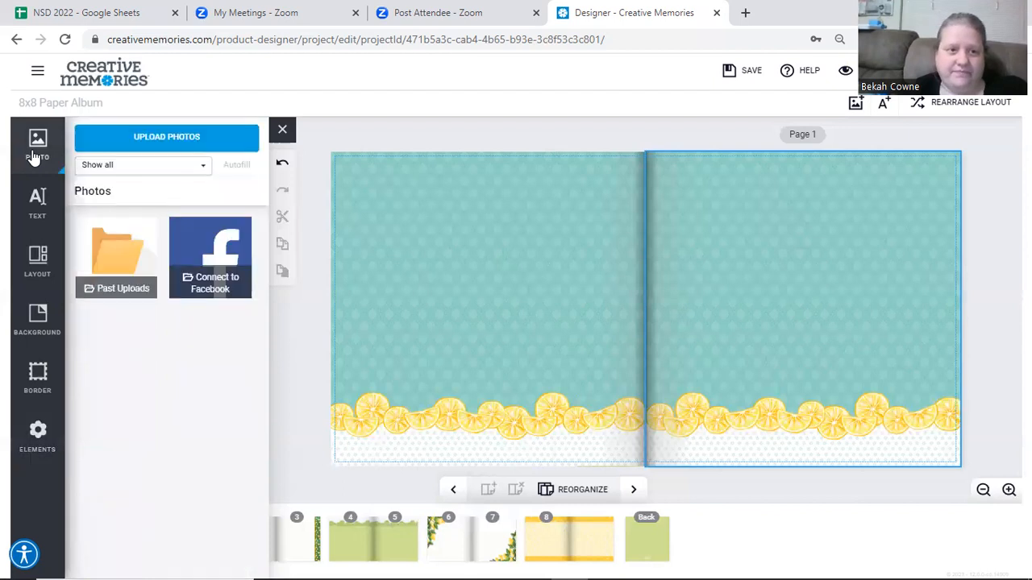
pyautogui.click(166, 143)
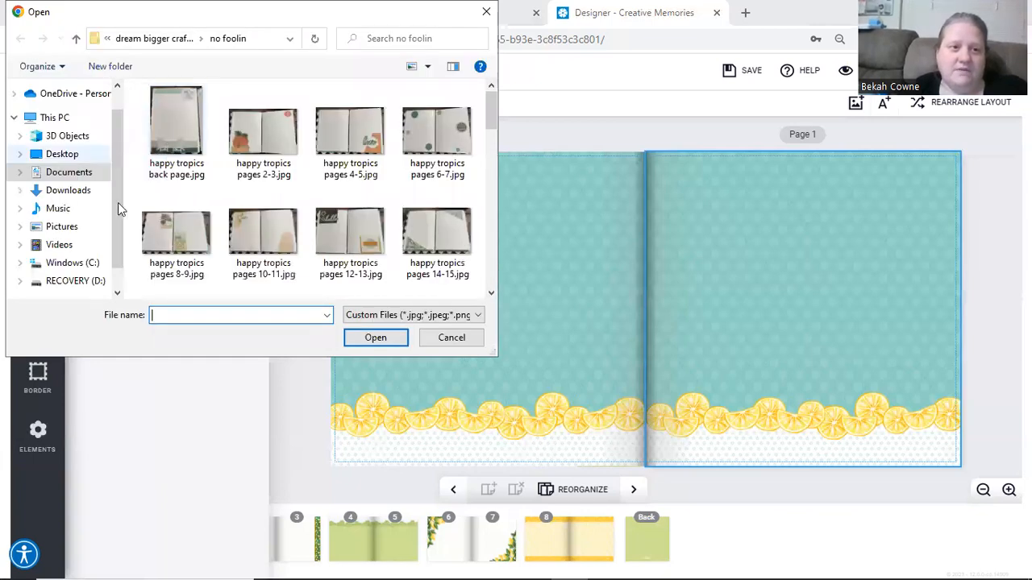
pyautogui.moveTo(119, 204); pyautogui.dragTo(117, 247)
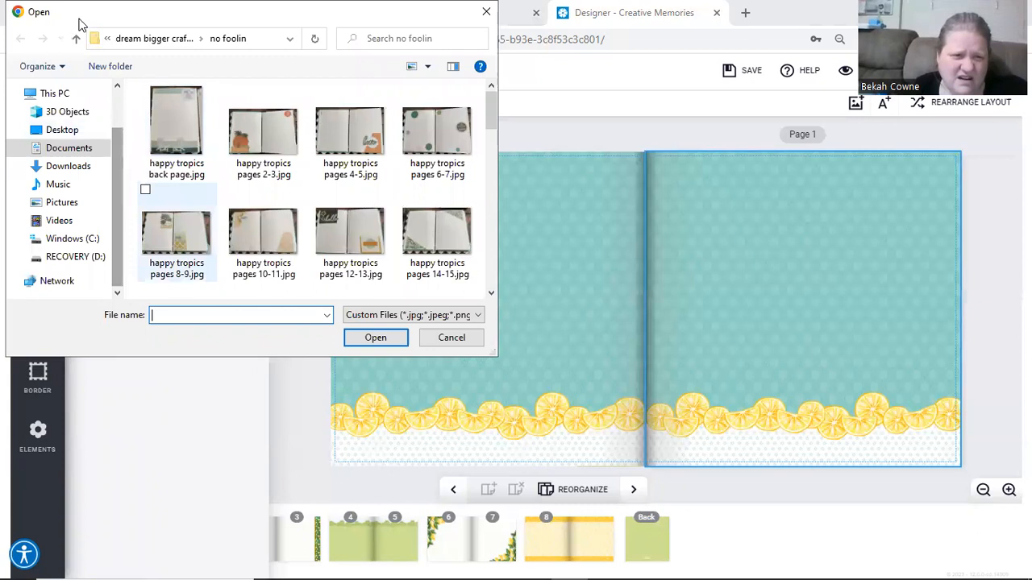
pyautogui.moveTo(70, 12); pyautogui.dragTo(70, 84)
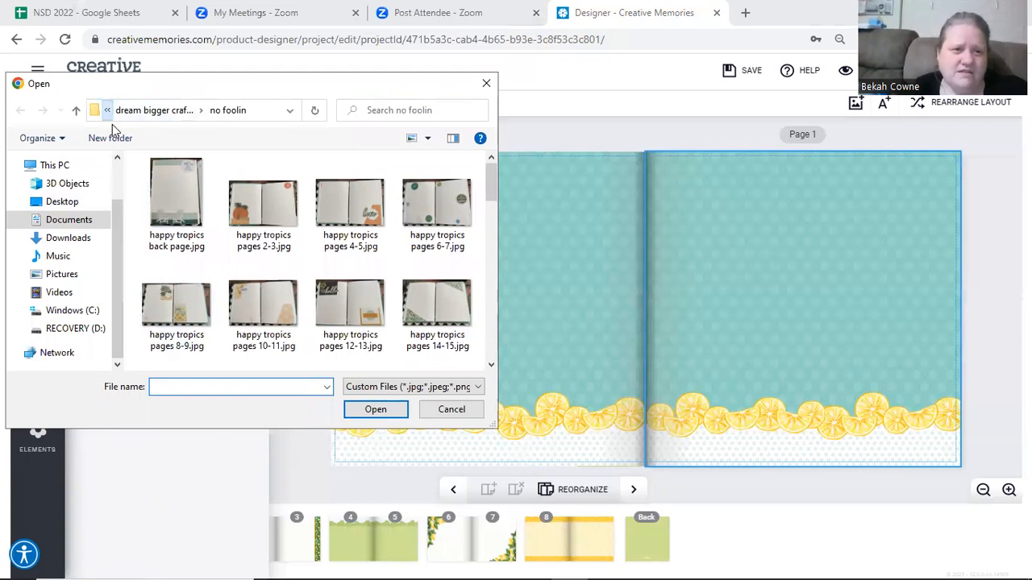
pyautogui.click(114, 129)
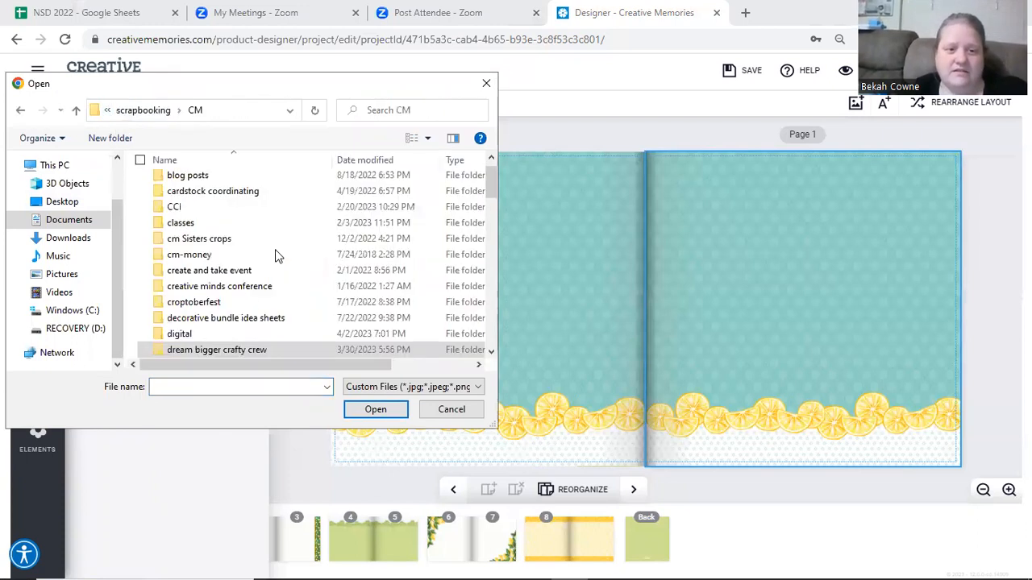
pyautogui.doubleClick(203, 335)
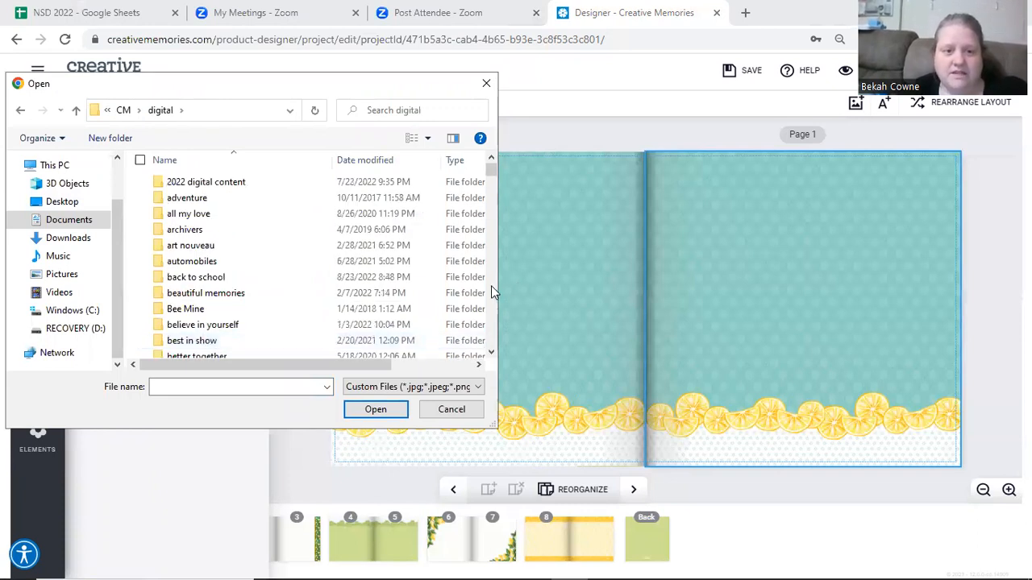
# Step: Find the NSD 2023 folder and open the ELMT_NSD_2023 elements folder inside its kit folder
pyautogui.scroll(-5, 491, 286)
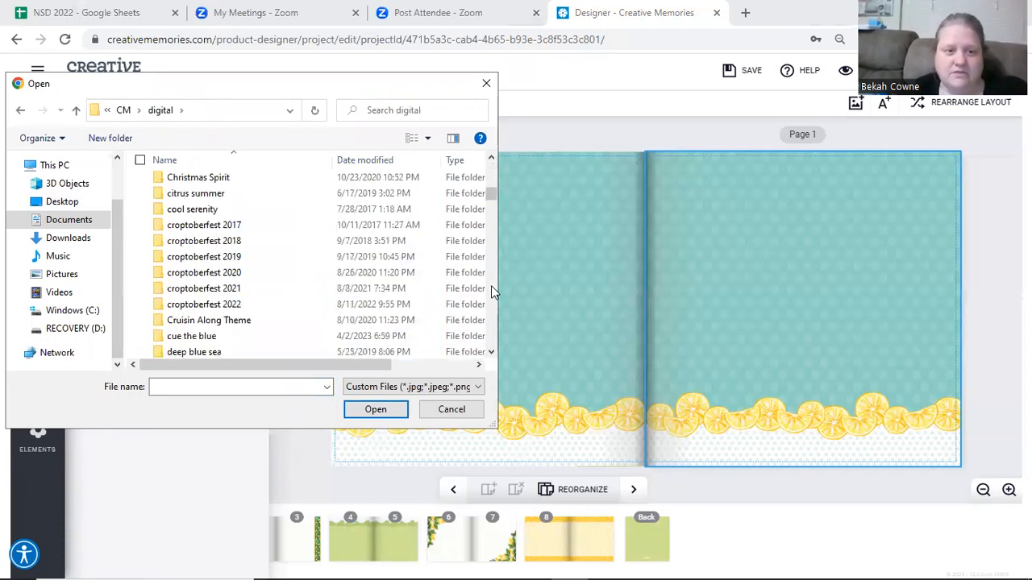
pyautogui.scroll(-5, 491, 285)
pyautogui.scroll(-5, 493, 292)
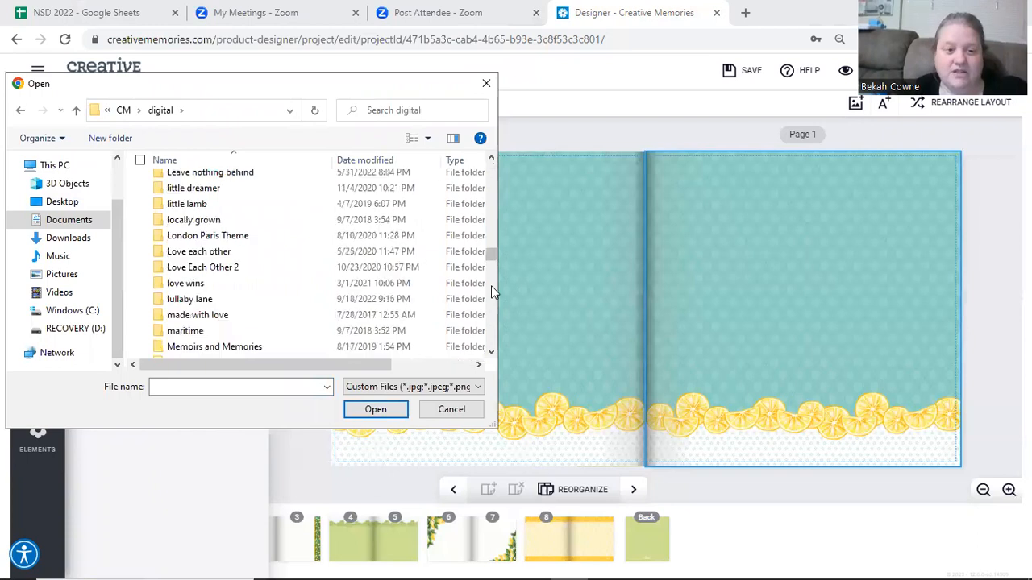
pyautogui.scroll(-5, 493, 293)
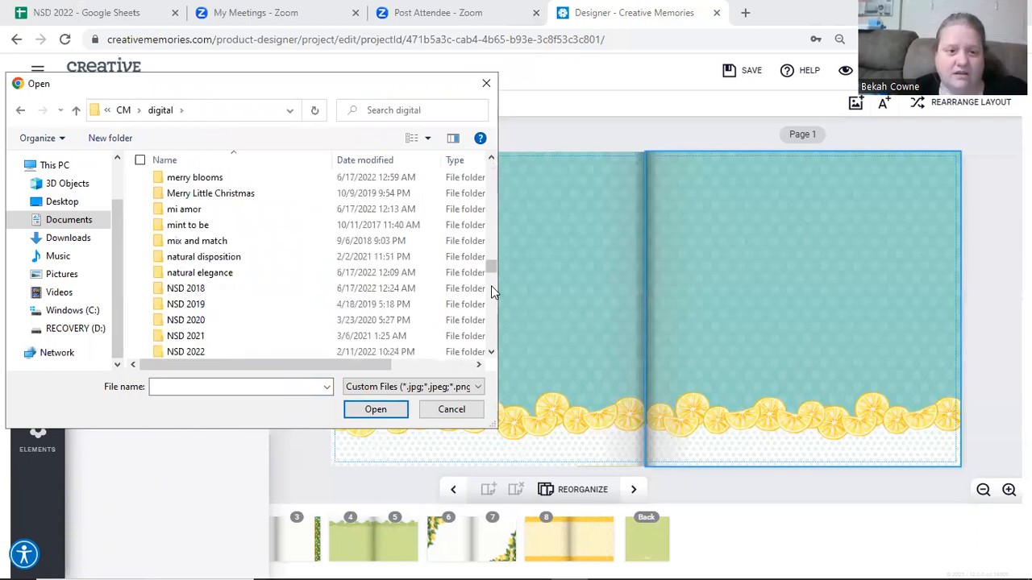
pyautogui.scroll(-4, 213, 197)
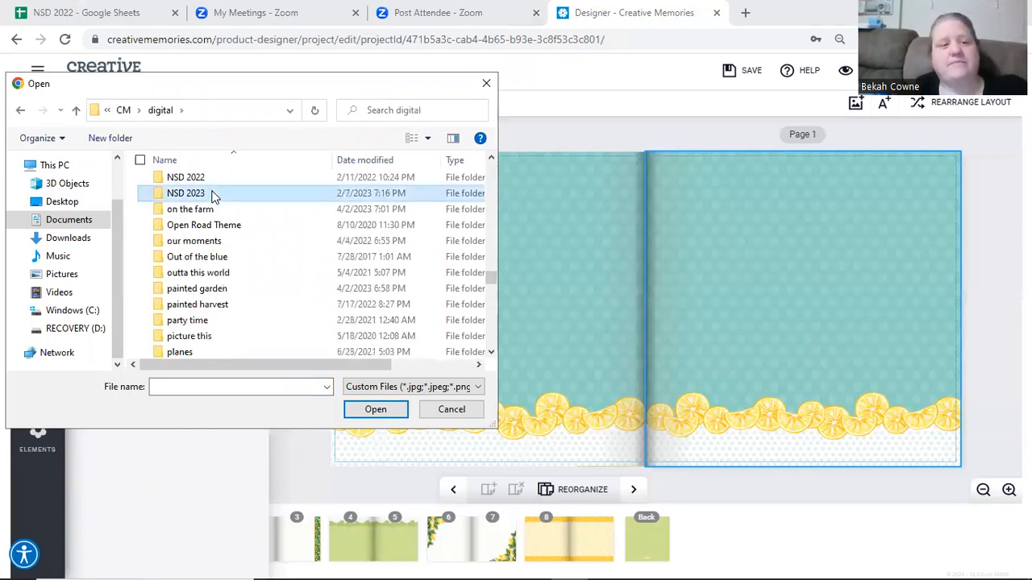
pyautogui.doubleClick(207, 190)
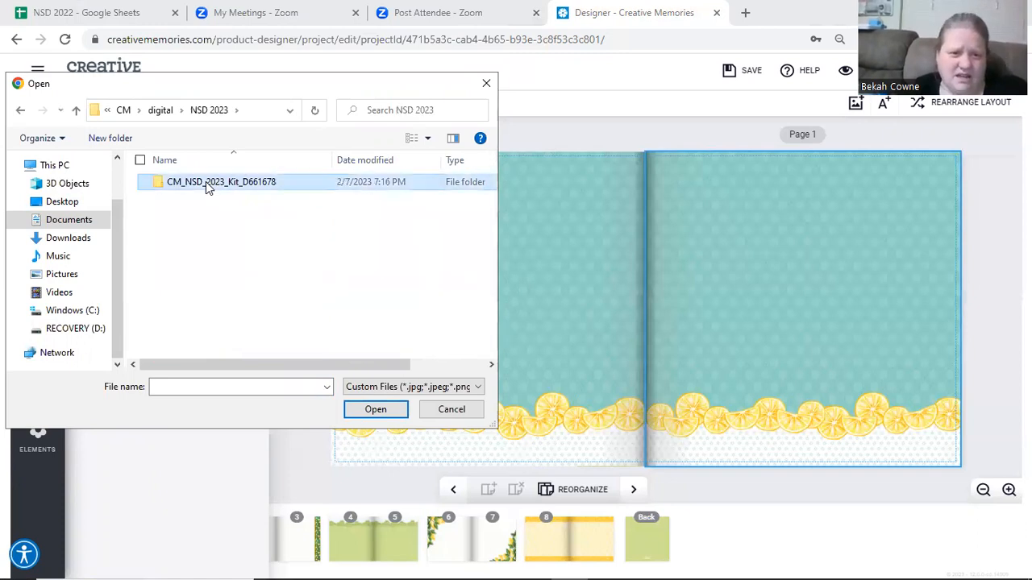
pyautogui.doubleClick(206, 182)
pyautogui.click(201, 219)
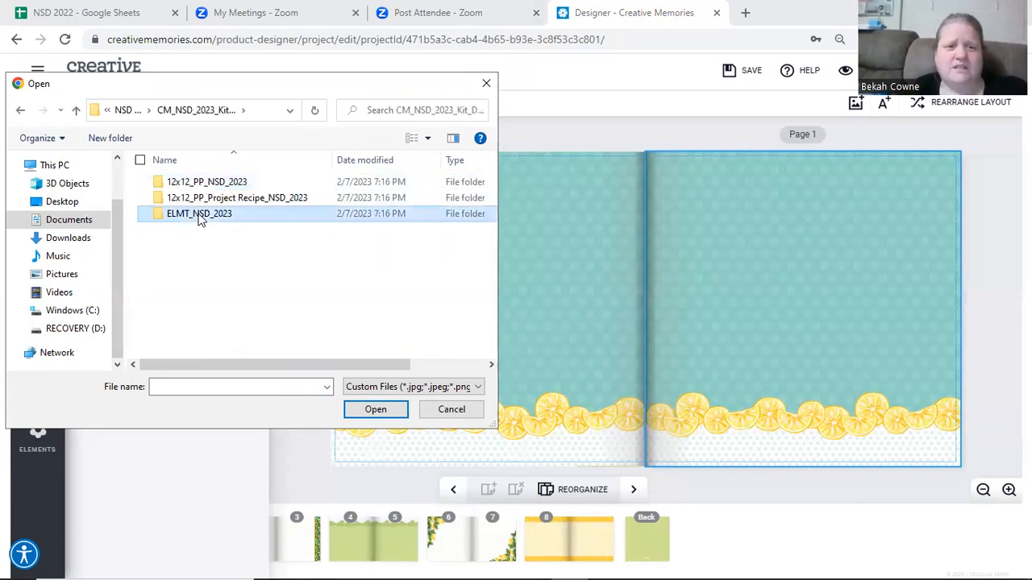
pyautogui.doubleClick(199, 216)
# Step: Upload the teal and green frame image CM_Frame_01_NSD_2023_ELMT_14.png to the project's photos
pyautogui.moveTo(491, 187); pyautogui.dragTo(501, 226)
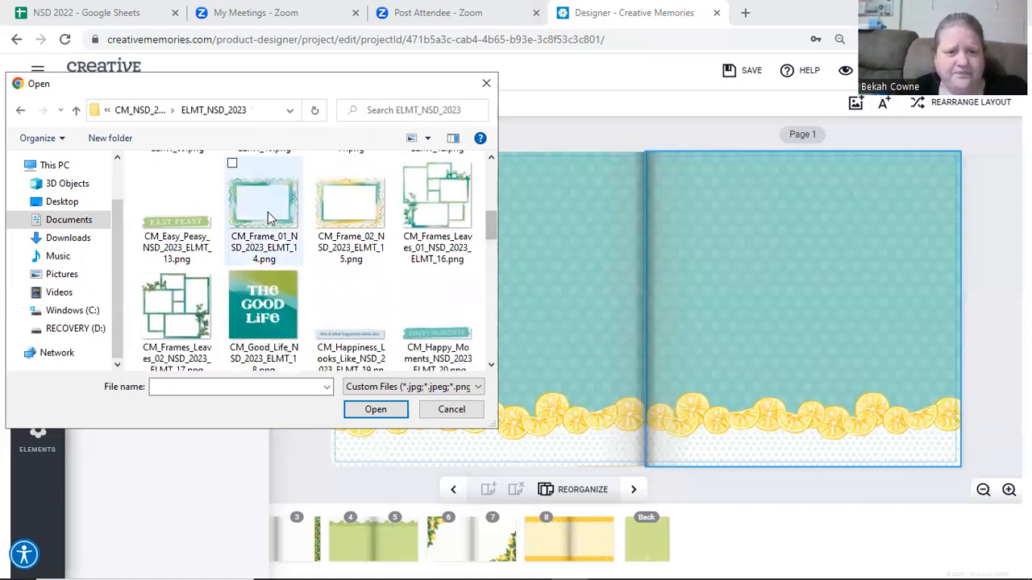
pyautogui.click(268, 212)
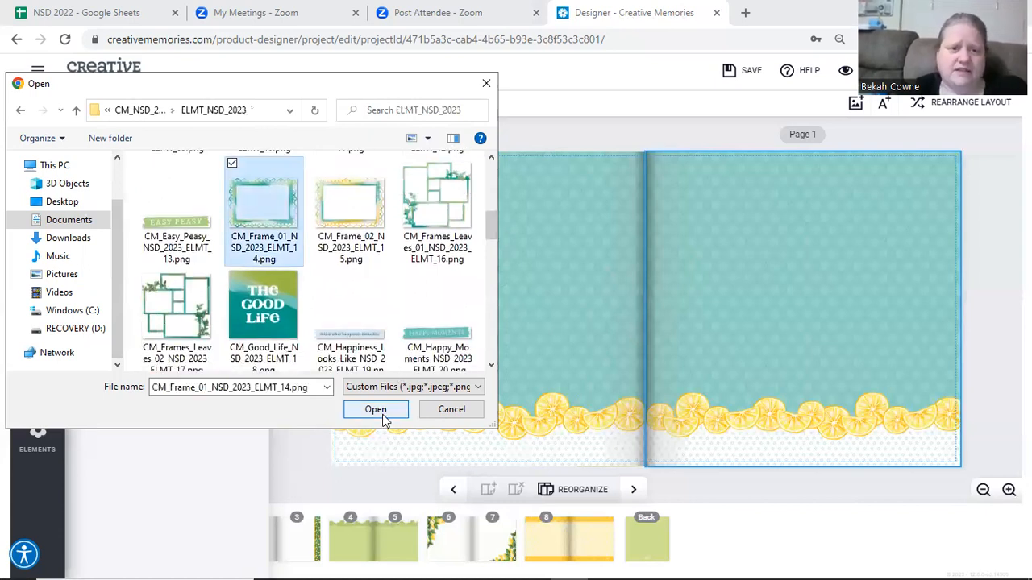
pyautogui.click(376, 410)
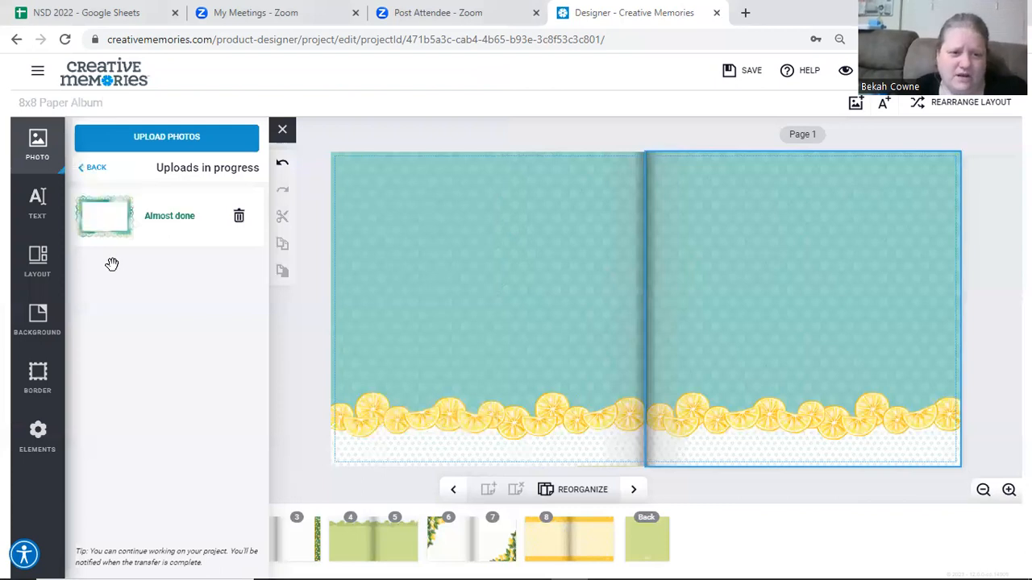
# Step: Place the uploaded teal and green frame on the upper part of the page facing page 1
pyautogui.moveTo(114, 266); pyautogui.dragTo(371, 267)
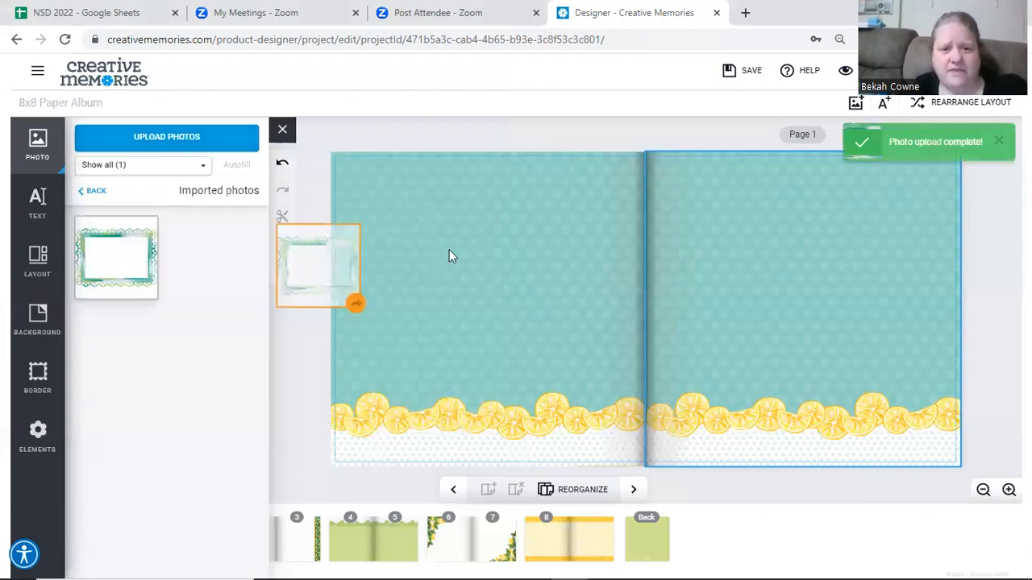
pyautogui.moveTo(449, 256); pyautogui.dragTo(470, 242)
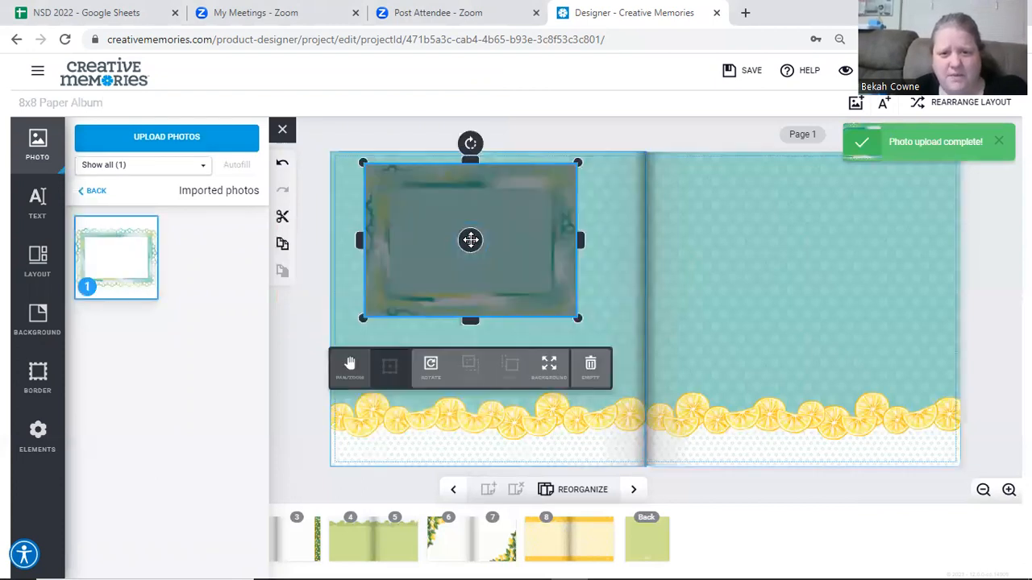
pyautogui.click(624, 221)
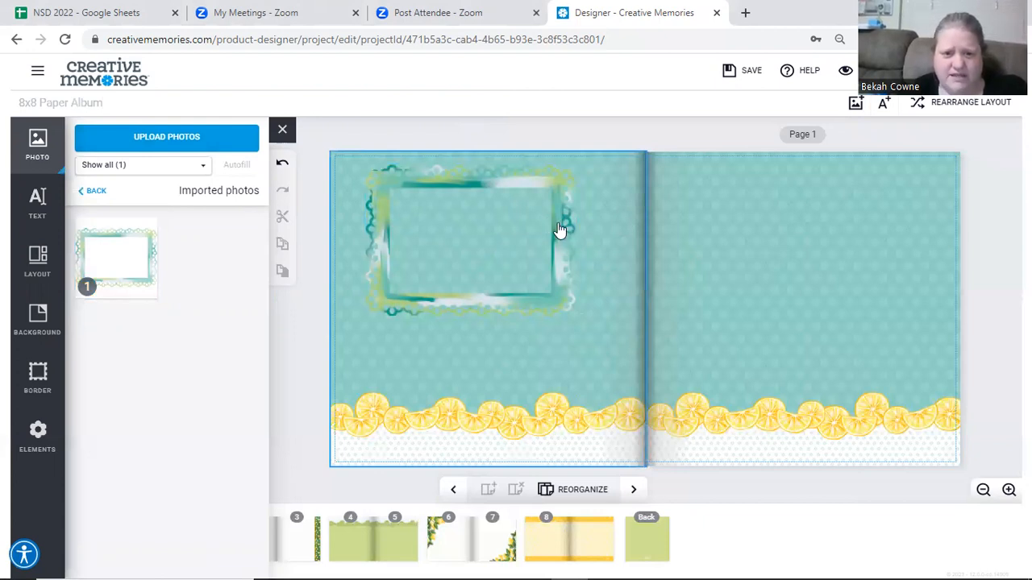
# Step: Remove the frame image and its empty photo placeholder from the page facing page 1
pyautogui.click(574, 287)
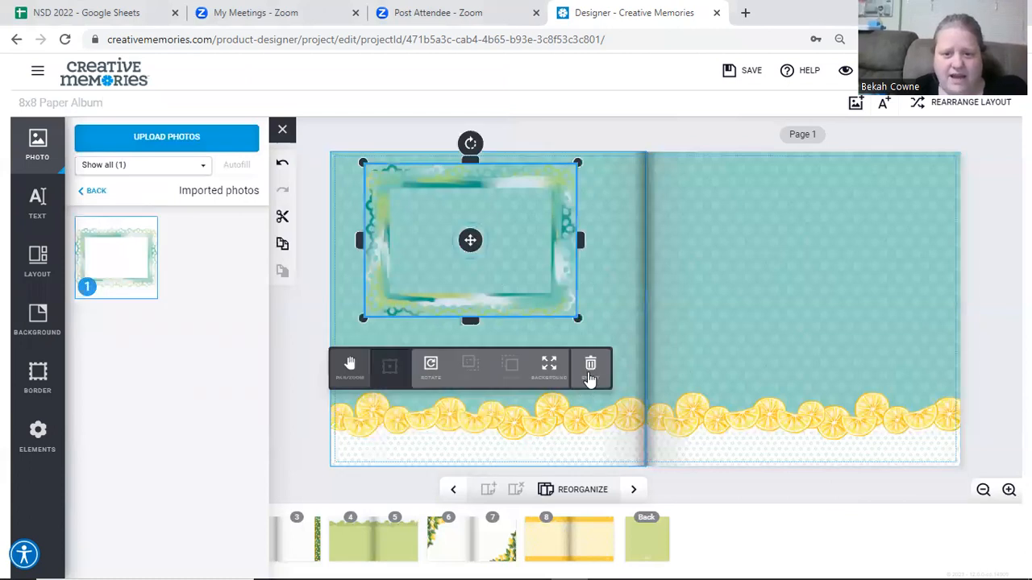
pyautogui.click(590, 367)
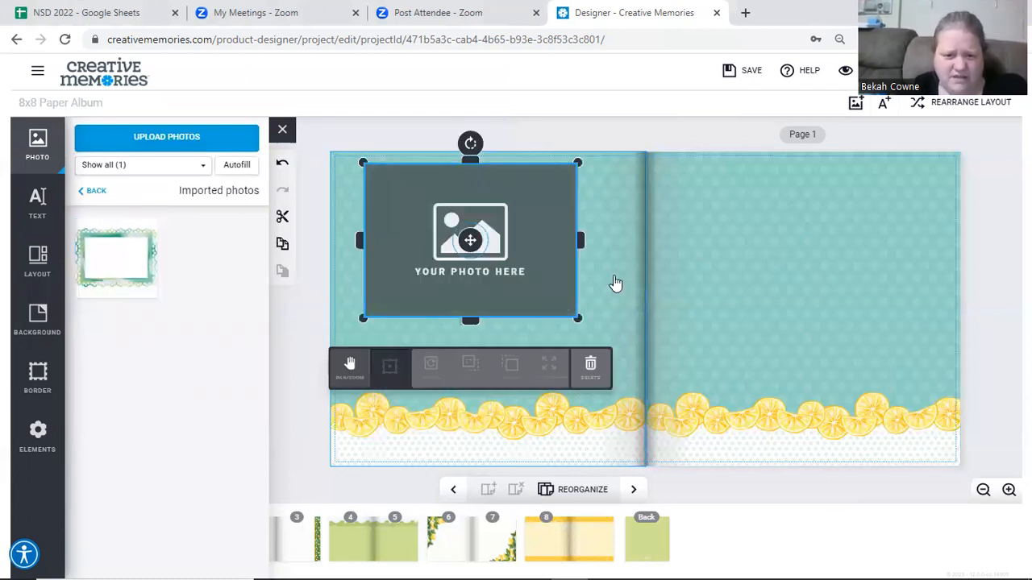
pyautogui.click(585, 378)
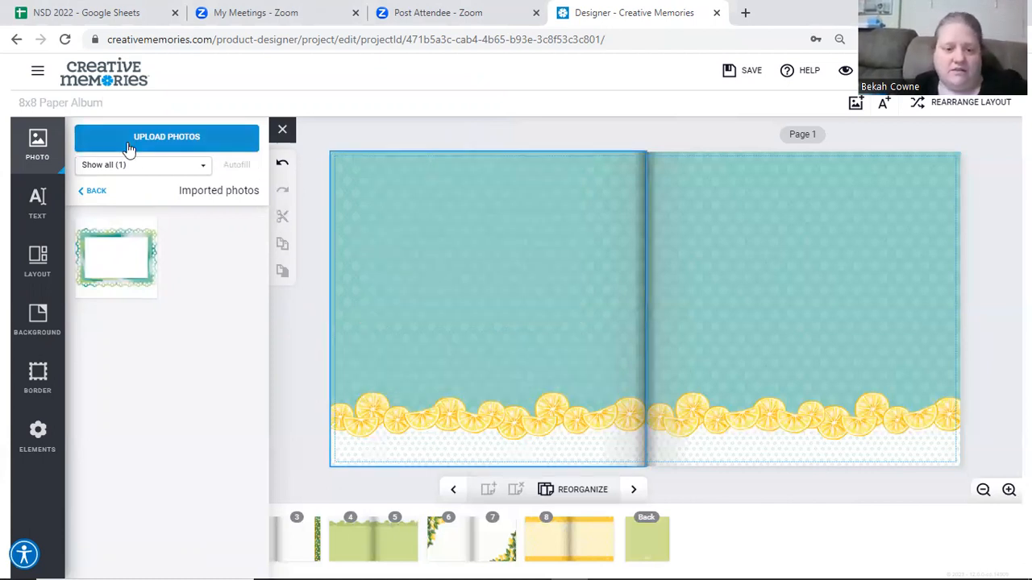
# Step: Upload the yellow sun image CM_Sun_02_Yellow_NSD_2023_ELMT_40.png to the project's photos
pyautogui.click(128, 149)
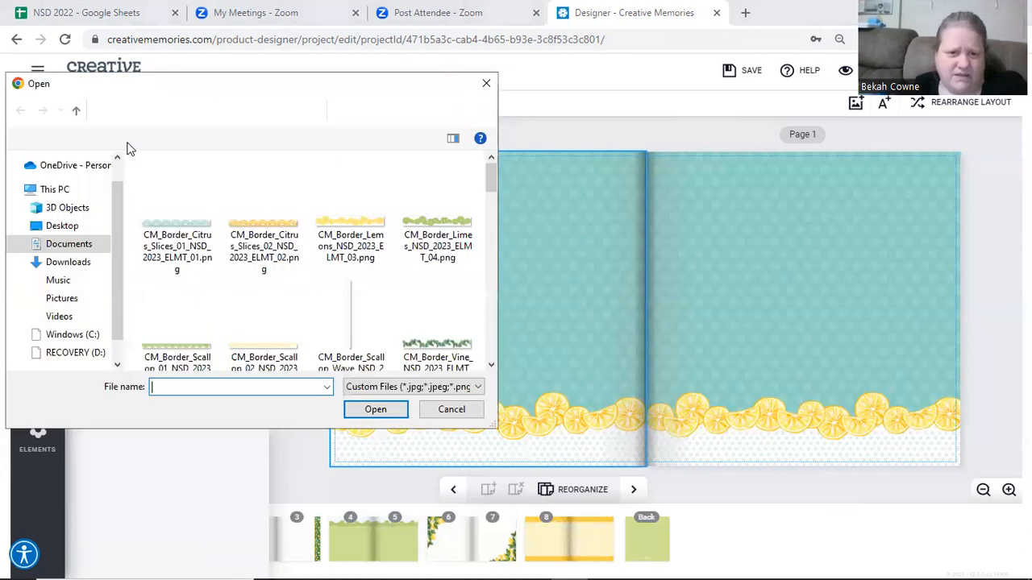
pyautogui.moveTo(493, 204); pyautogui.dragTo(493, 210)
pyautogui.scroll(-1, 493, 212)
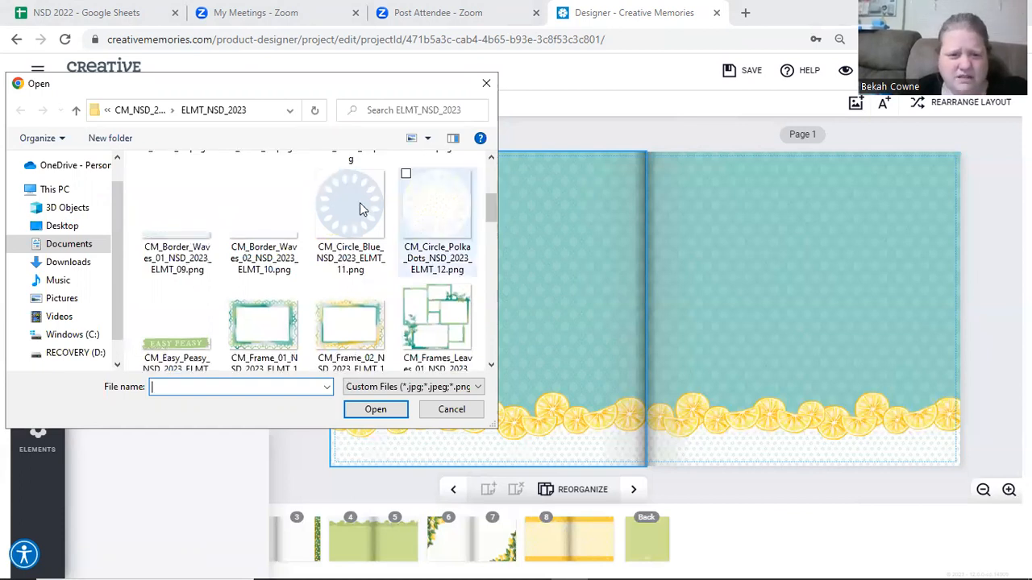
pyautogui.click(495, 243)
pyautogui.click(494, 263)
pyautogui.moveTo(495, 252); pyautogui.dragTo(498, 308)
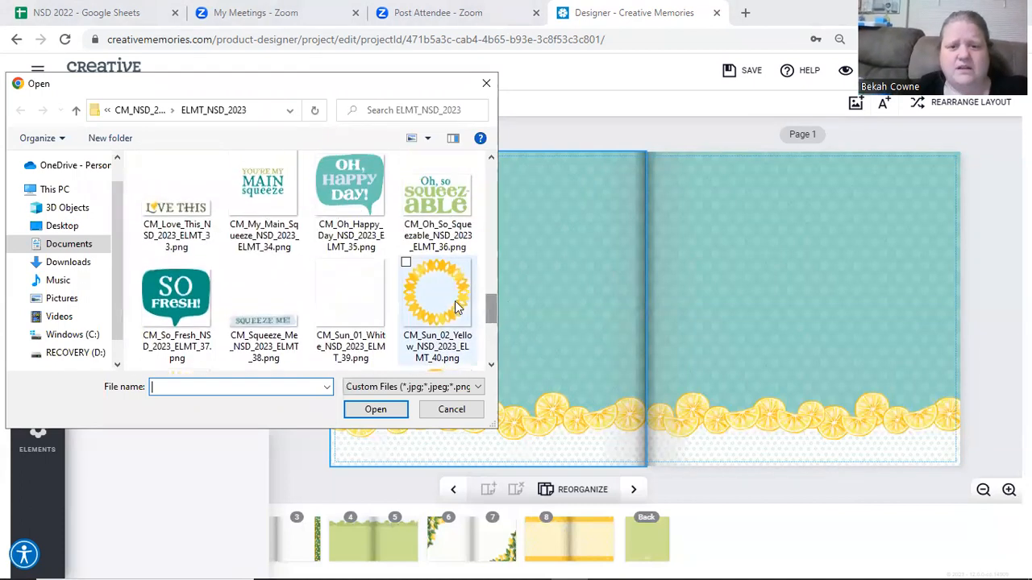
pyautogui.click(454, 304)
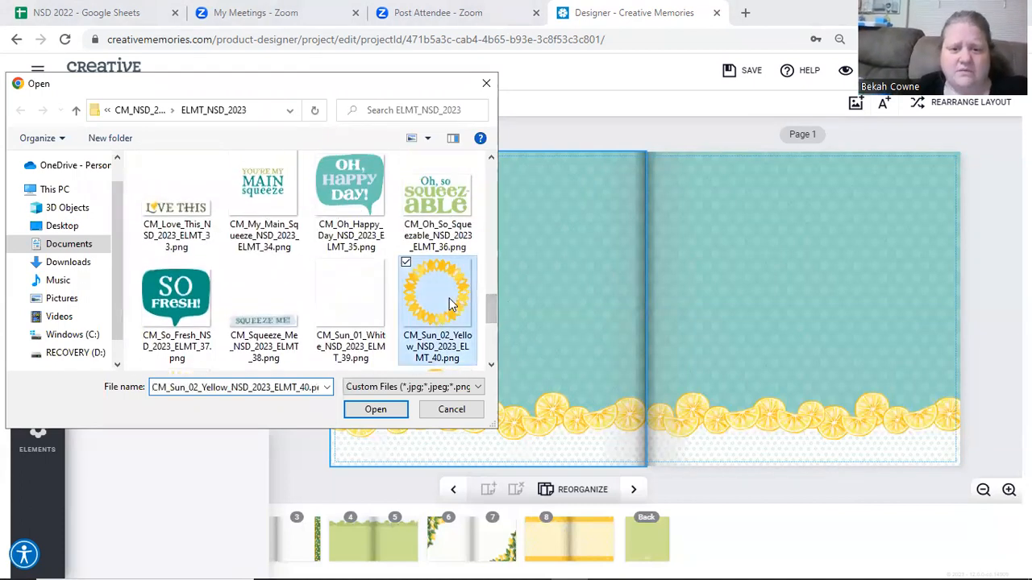
pyautogui.click(375, 411)
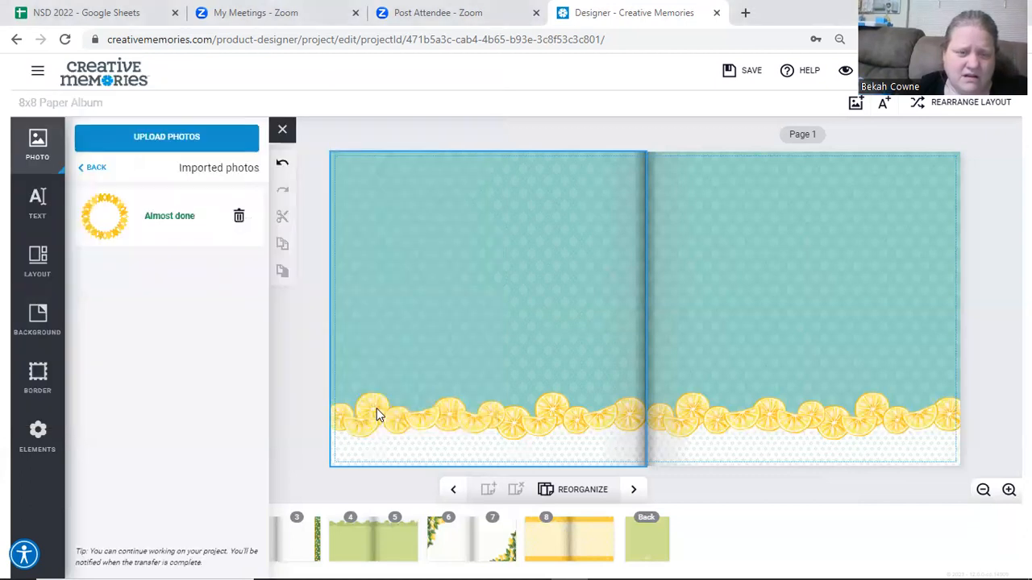
# Step: Upload the yellow and teal frame image CM_Frame_02_NSD_2023_ELMT_15.png to the project's photos
pyautogui.click(148, 137)
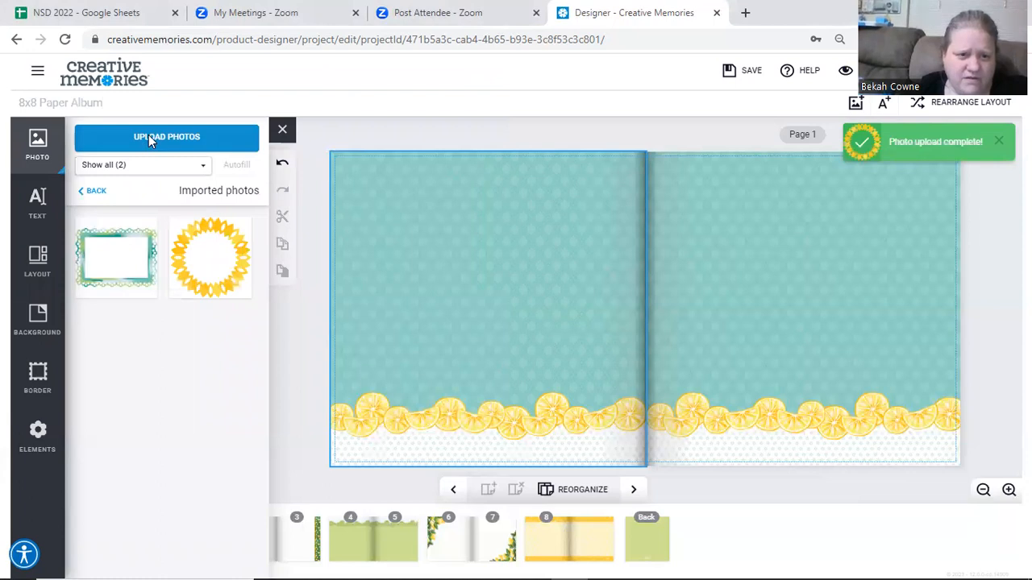
pyautogui.moveTo(490, 185); pyautogui.dragTo(529, 232)
pyautogui.click(378, 183)
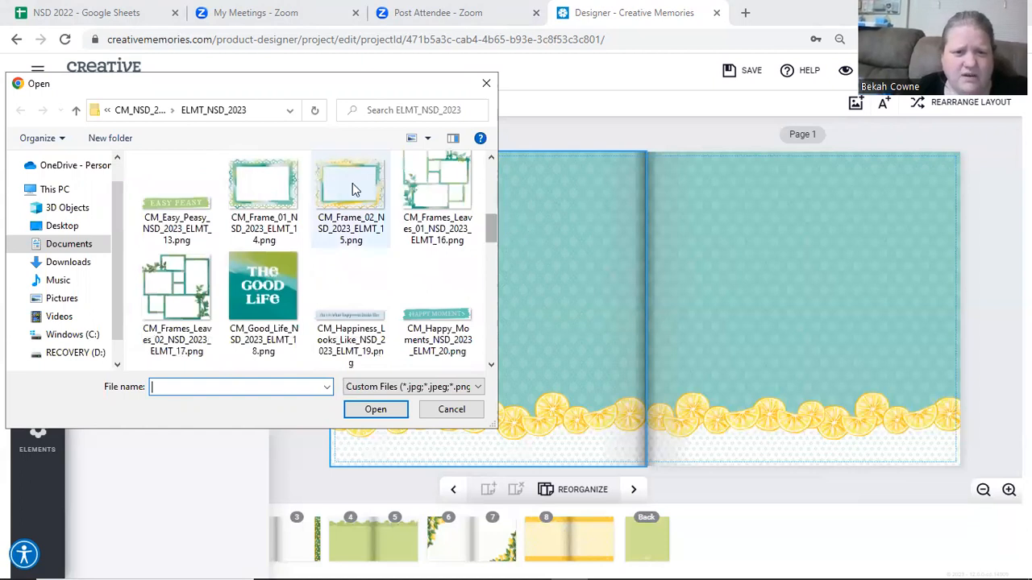
pyautogui.click(354, 413)
# Step: Place the uploaded yellow and teal frame centered on the upper part of the page facing page 1, and another copy on page 1
pyautogui.moveTo(342, 299); pyautogui.dragTo(495, 266)
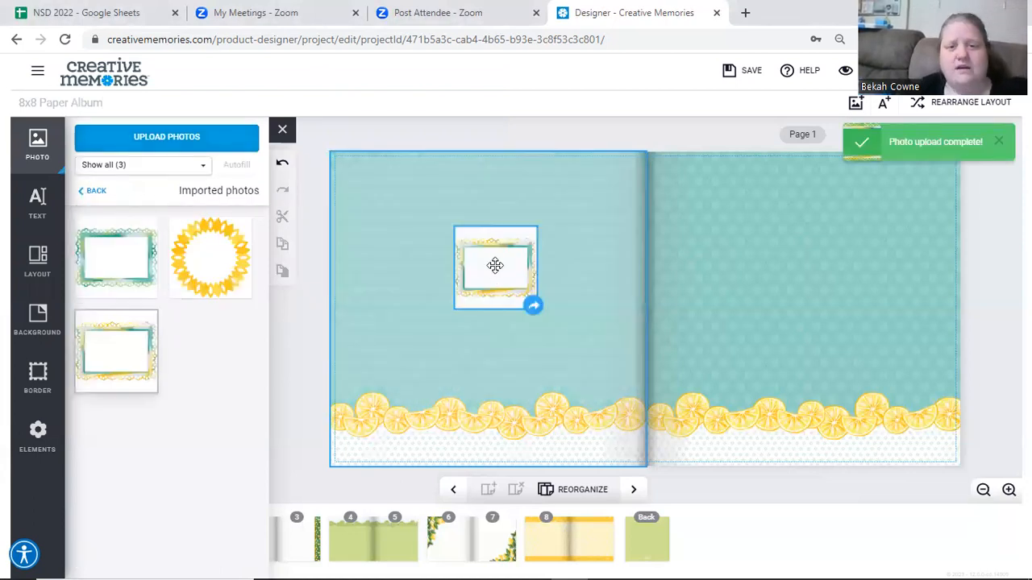
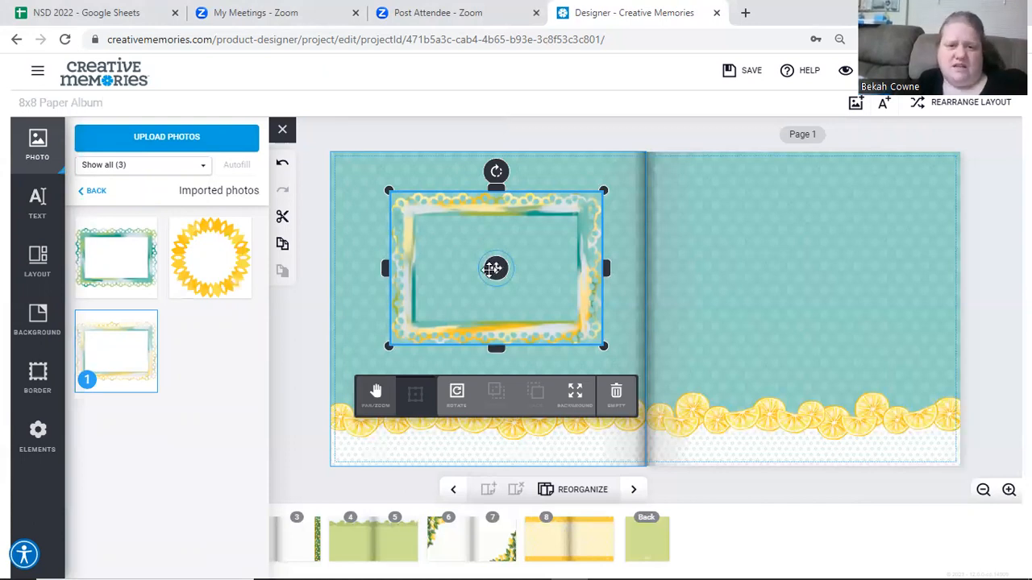
pyautogui.moveTo(492, 268); pyautogui.dragTo(484, 270)
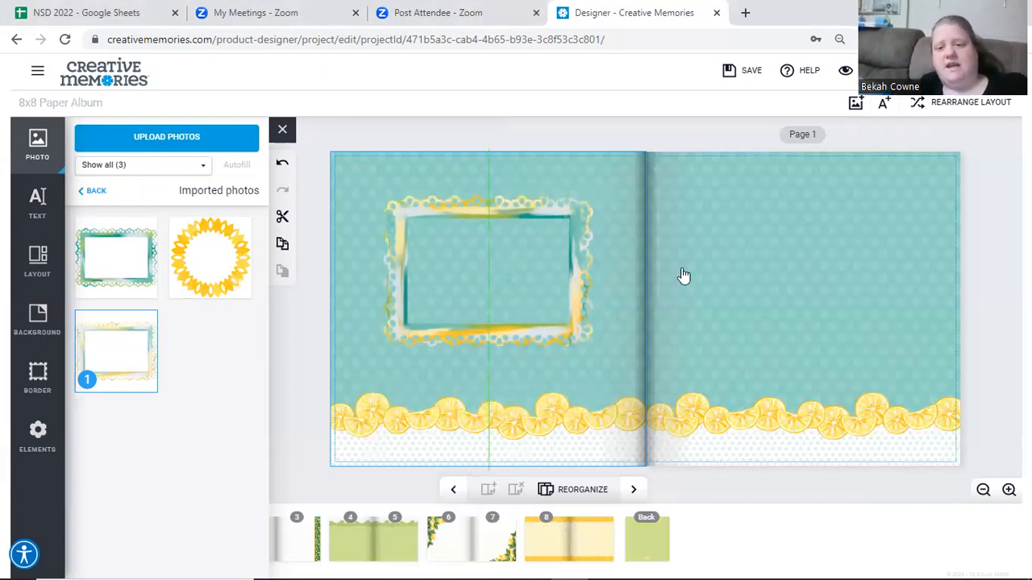
pyautogui.click(732, 268)
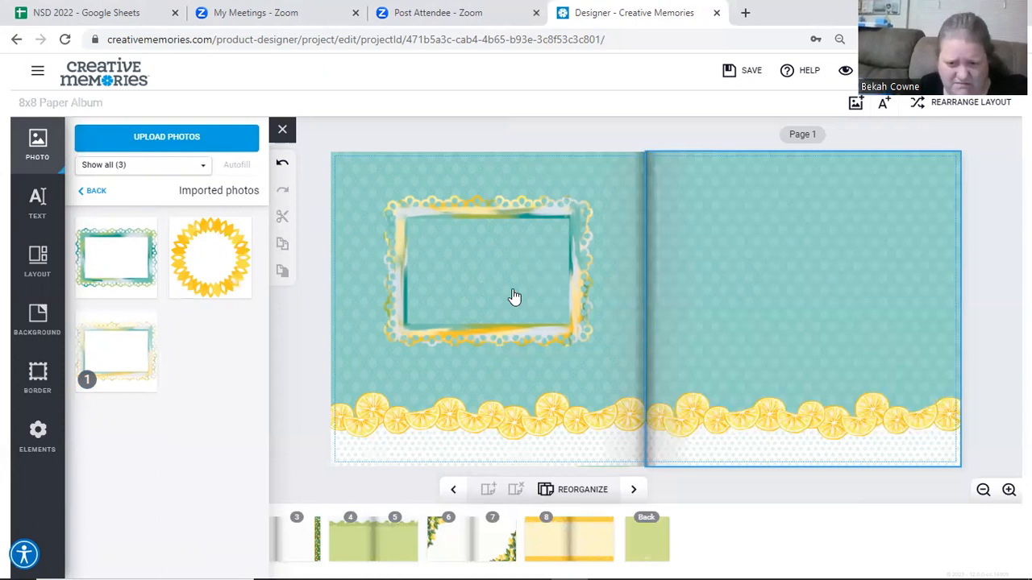
pyautogui.click(529, 208)
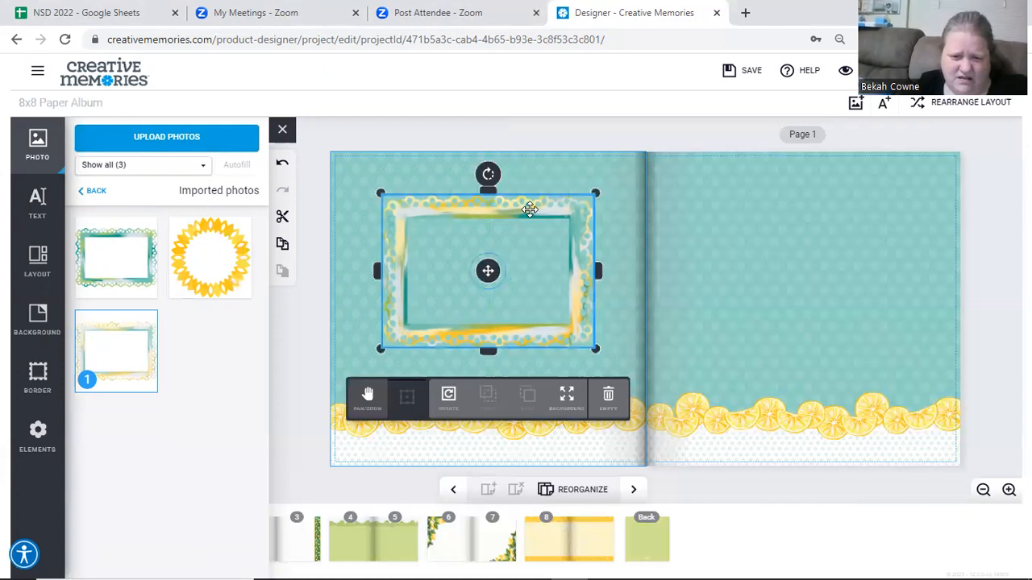
pyautogui.rightClick(529, 210)
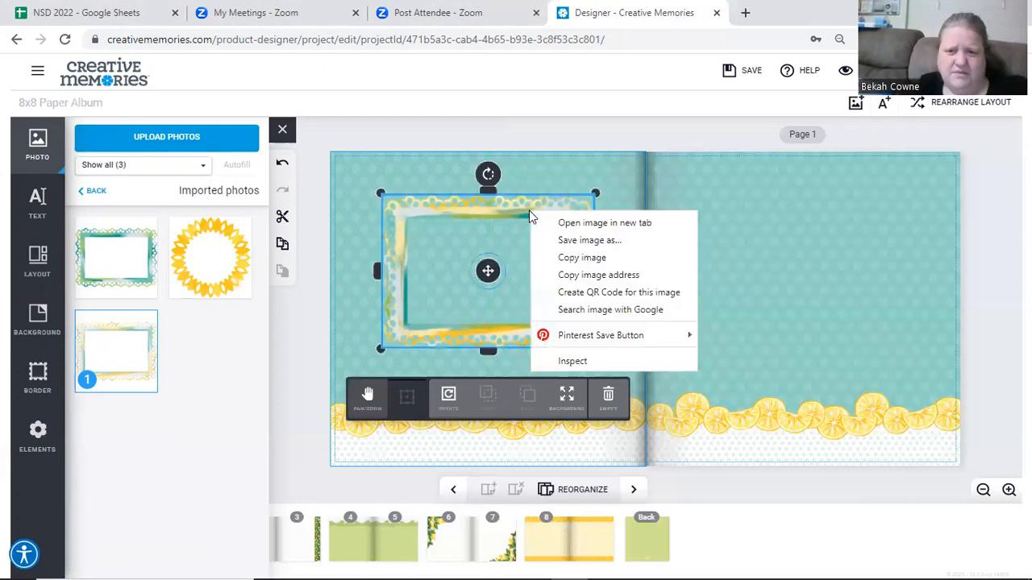
pyautogui.click(716, 194)
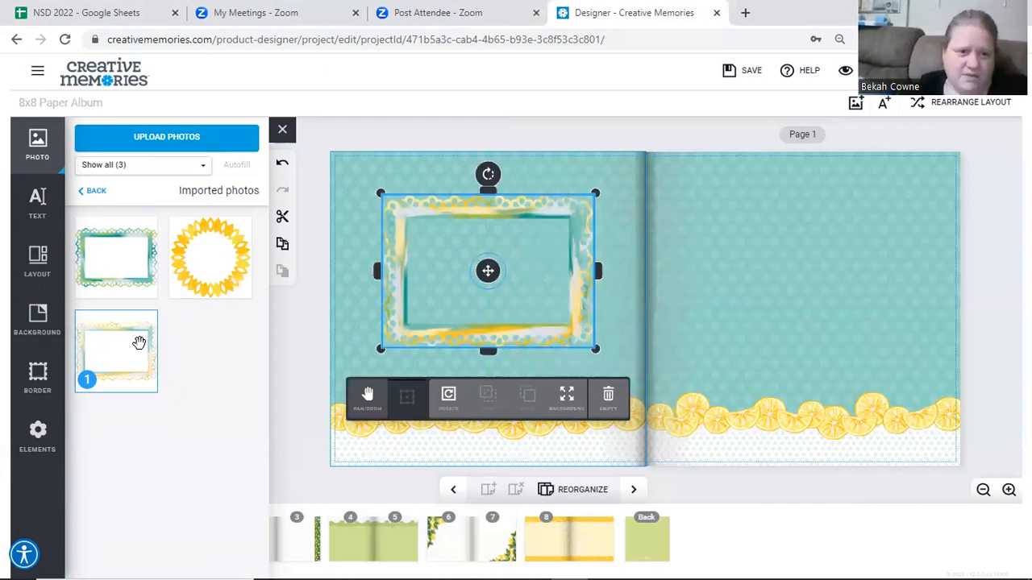
pyautogui.moveTo(125, 352); pyautogui.dragTo(809, 272)
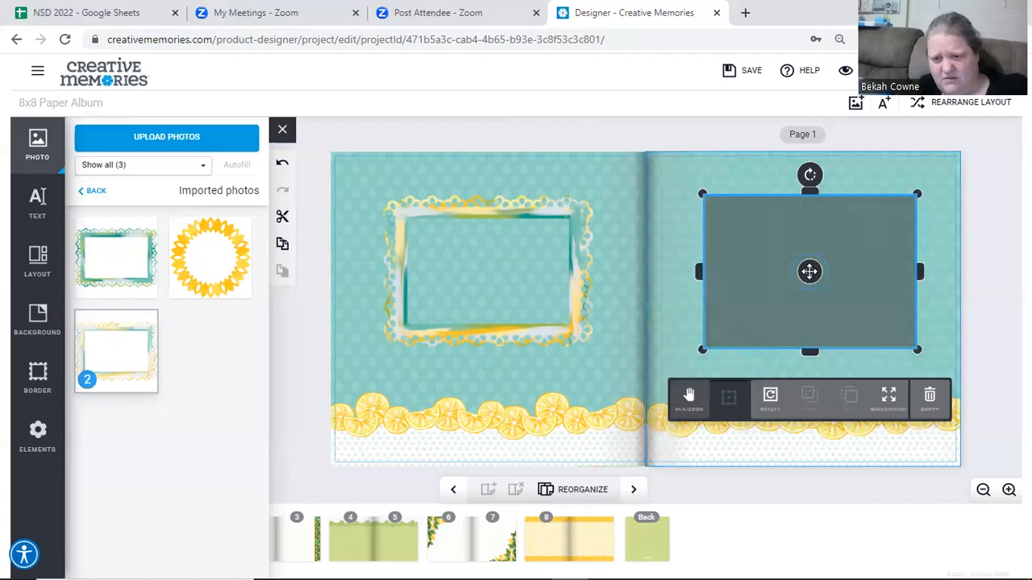
pyautogui.click(948, 262)
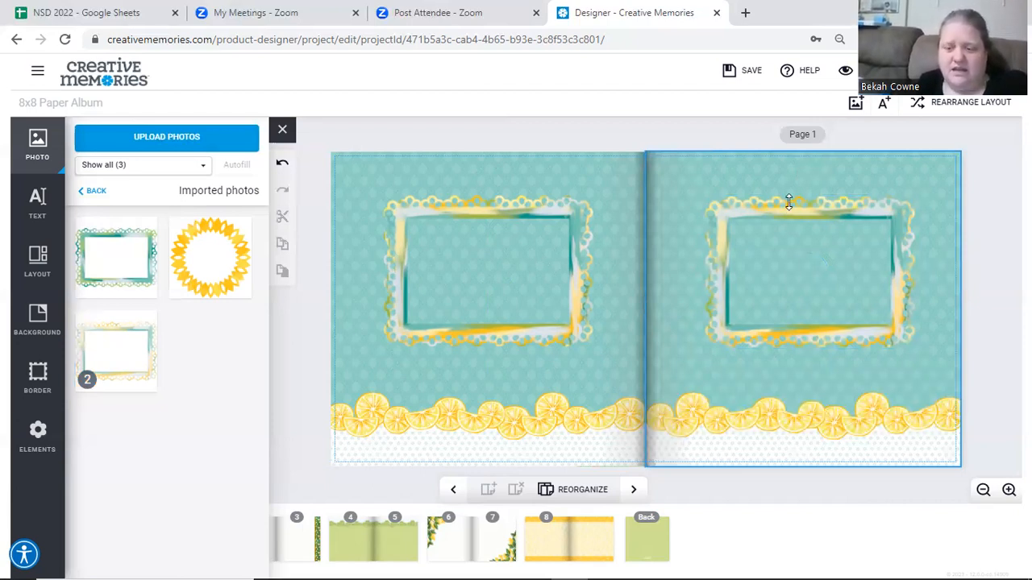
# Step: Remove the yellow and teal frames and their empty photo placeholders from page 1 and the page facing it
pyautogui.click(931, 399)
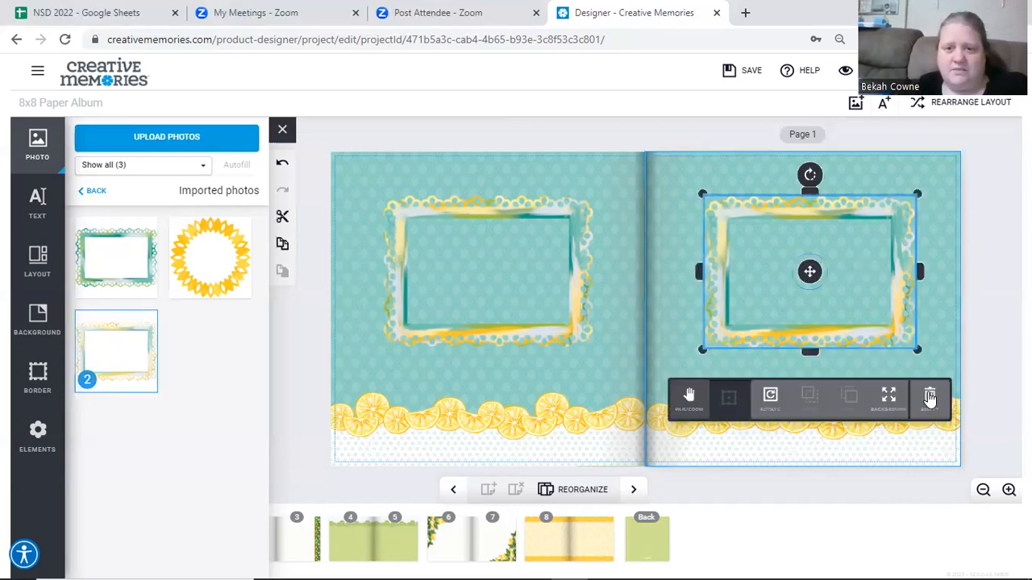
pyautogui.click(930, 396)
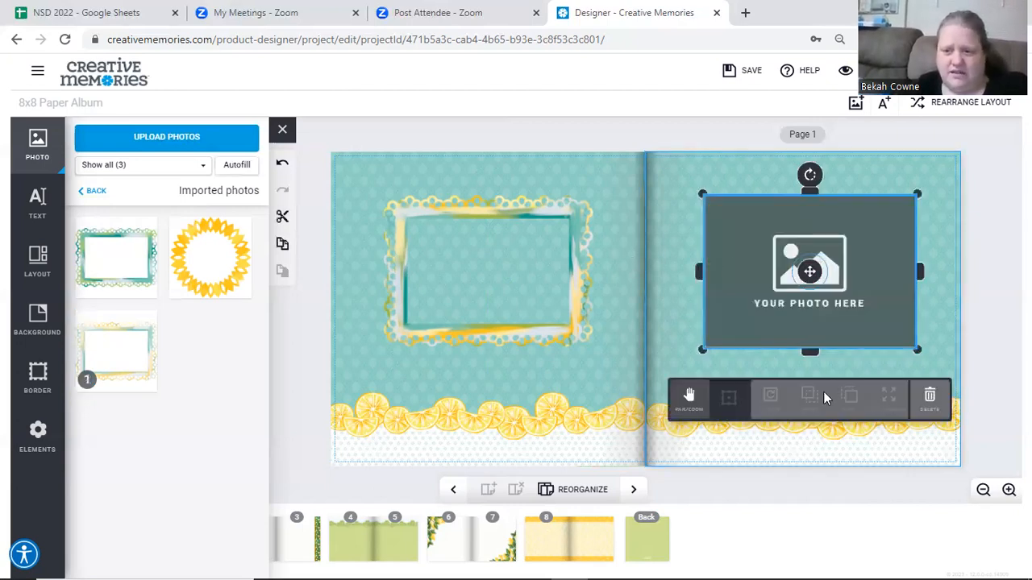
pyautogui.click(928, 399)
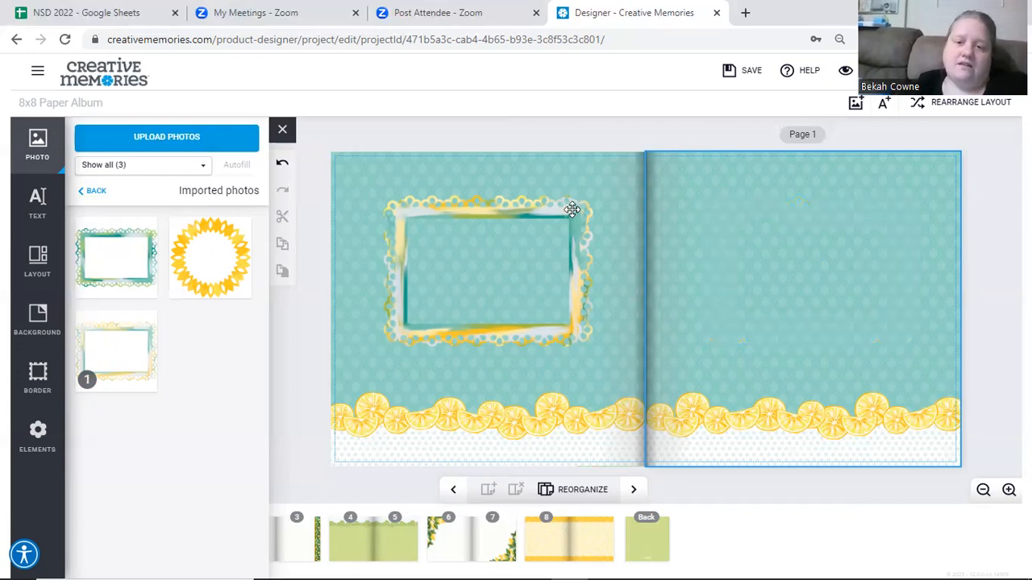
pyautogui.click(588, 345)
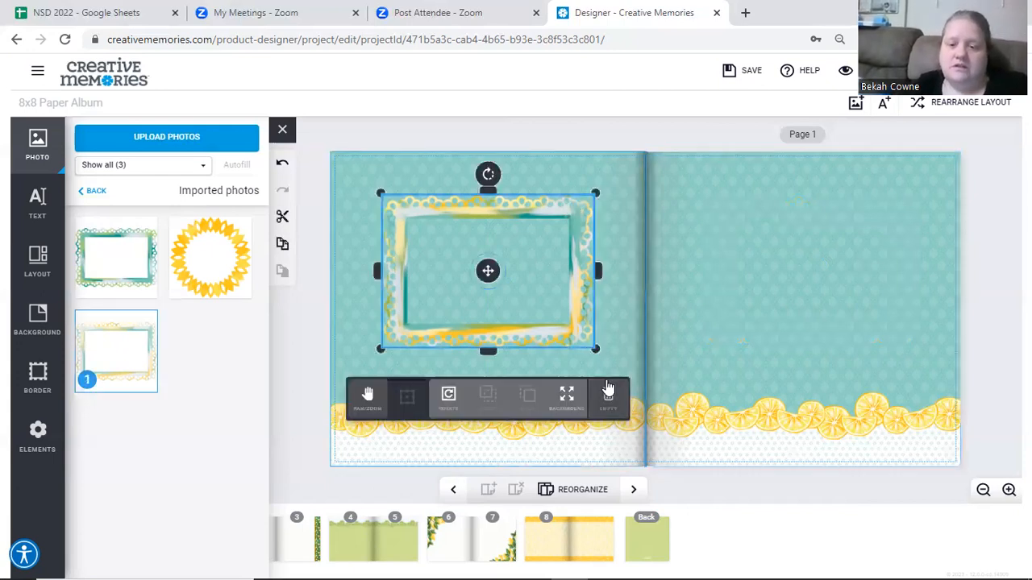
pyautogui.click(608, 392)
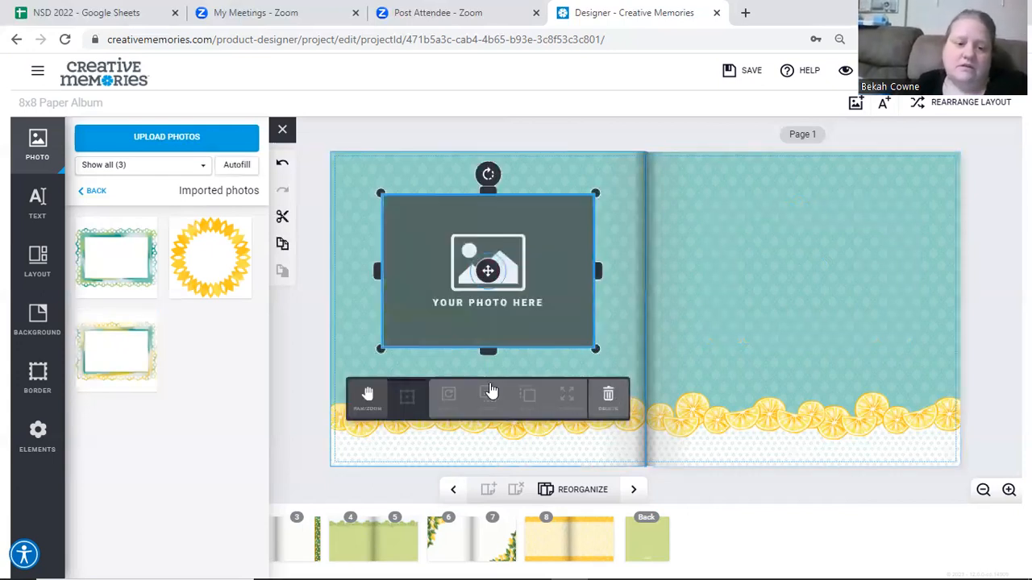
pyautogui.click(608, 394)
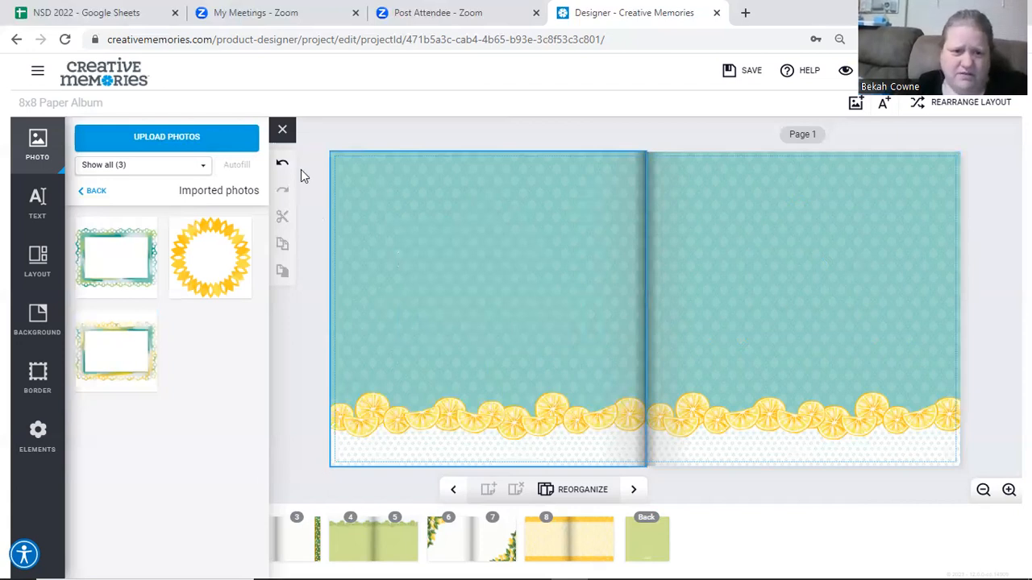
# Step: Open the spread of pages 2 and 3 for editing
pyautogui.click(294, 537)
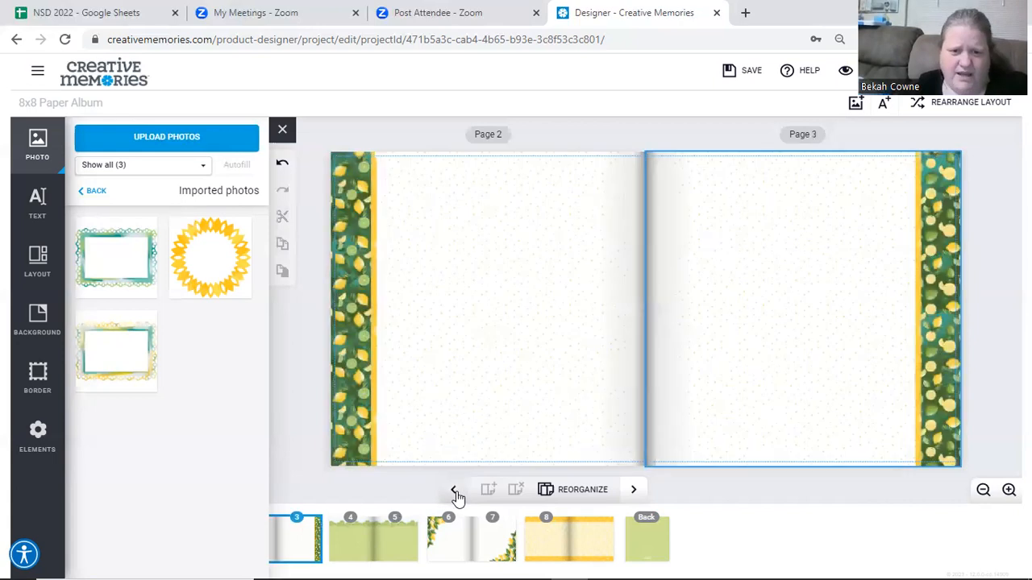
# Step: Go to the cover spread and delete the yellow scalloped circle behind the NSD 2023 title
pyautogui.click(455, 492)
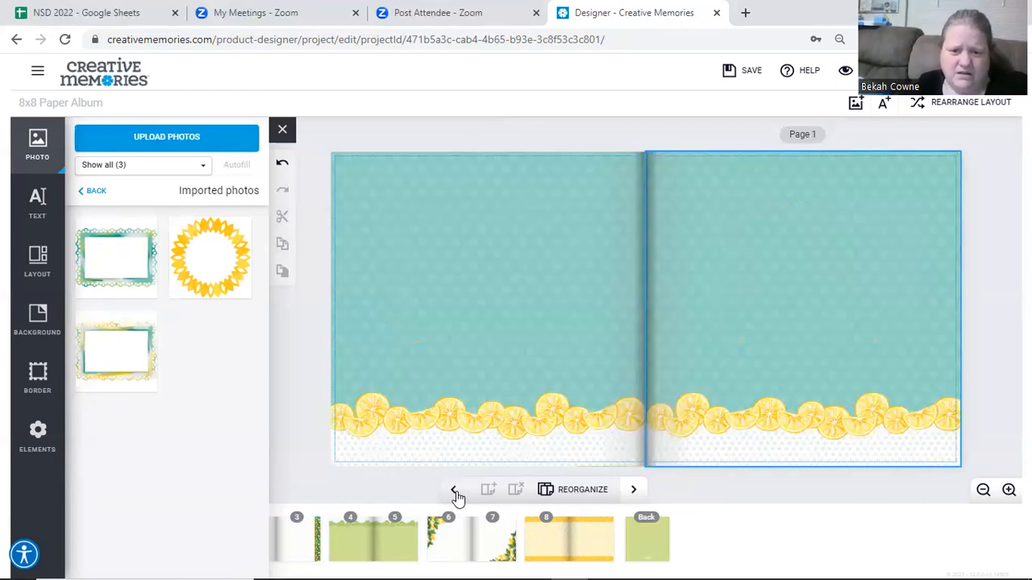
pyautogui.click(455, 492)
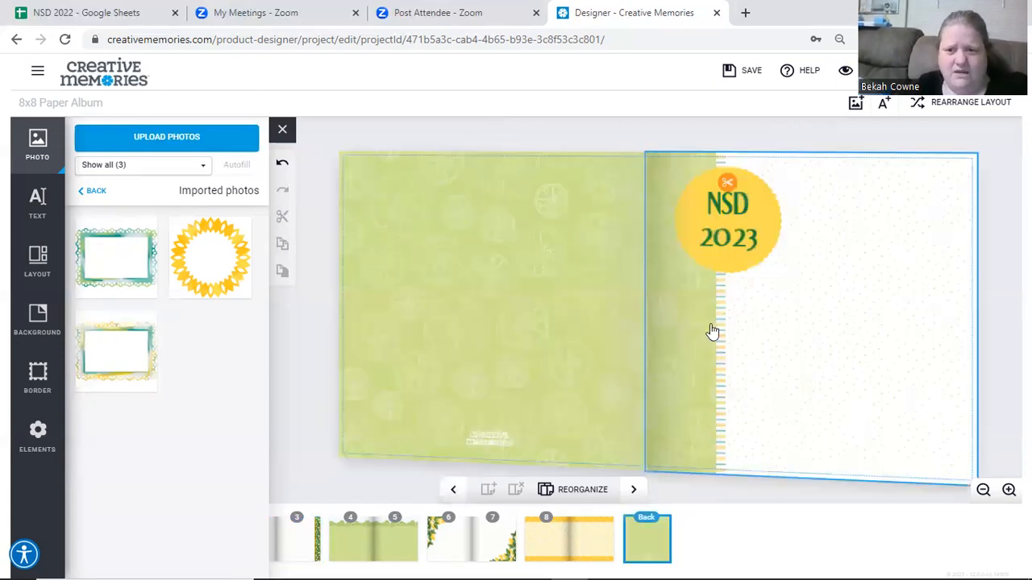
pyautogui.click(768, 226)
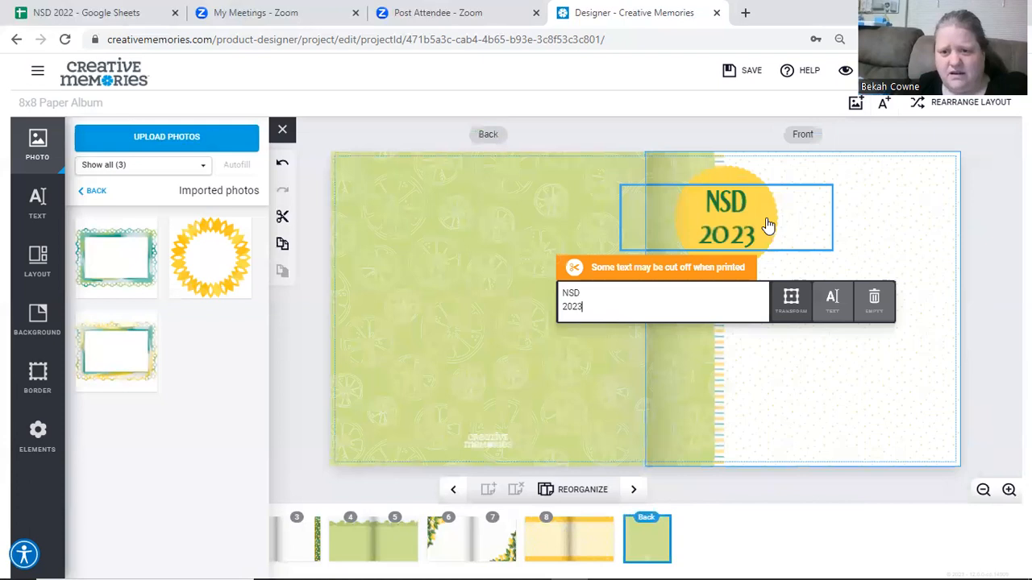
pyautogui.click(742, 179)
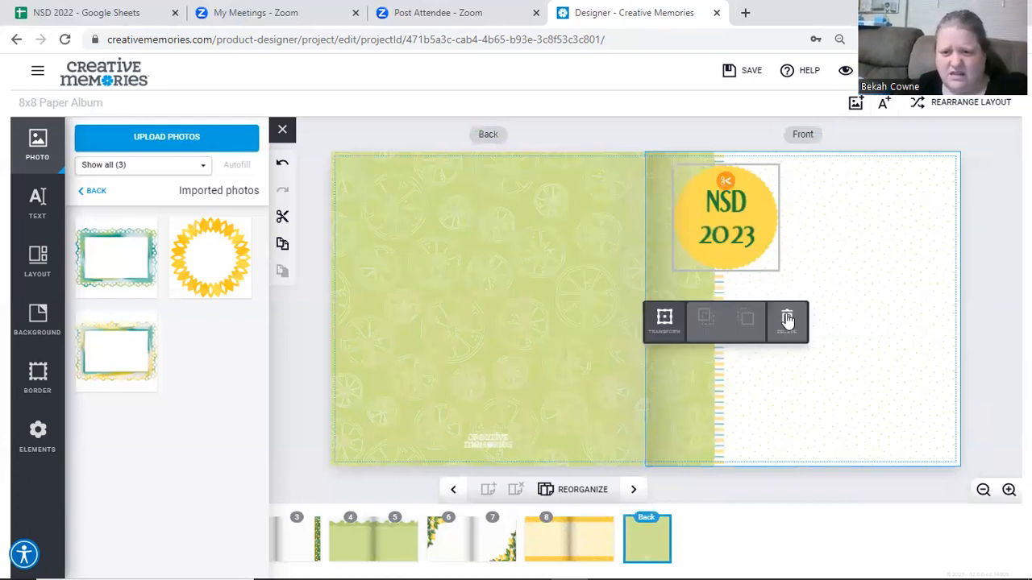
pyautogui.click(785, 320)
# Step: Place the yellow sun frame on the front cover near the NSD 2023 title and shrink it
pyautogui.moveTo(229, 248); pyautogui.dragTo(732, 215)
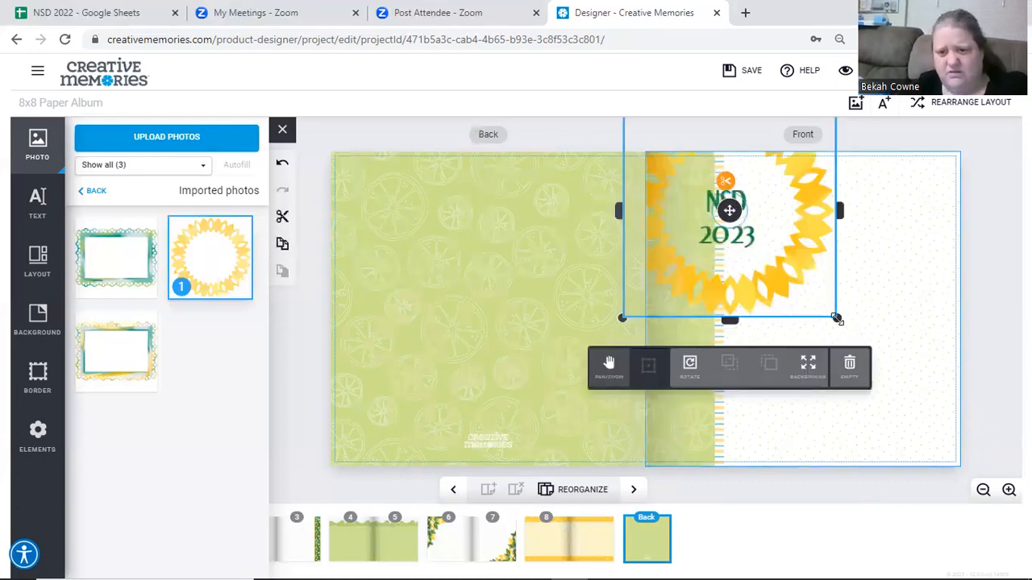
pyautogui.moveTo(839, 318); pyautogui.dragTo(781, 271)
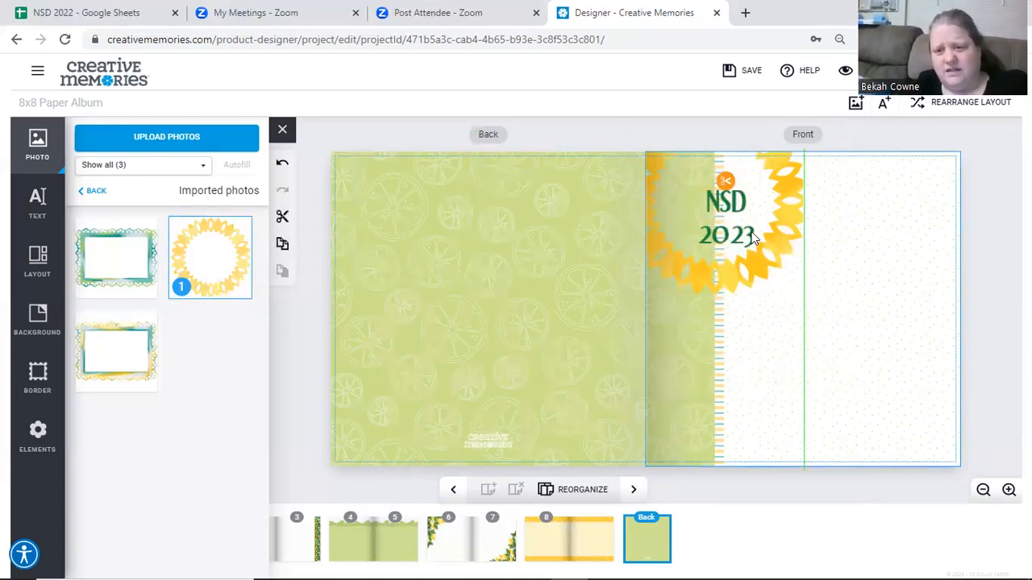
pyautogui.moveTo(753, 235); pyautogui.dragTo(687, 220)
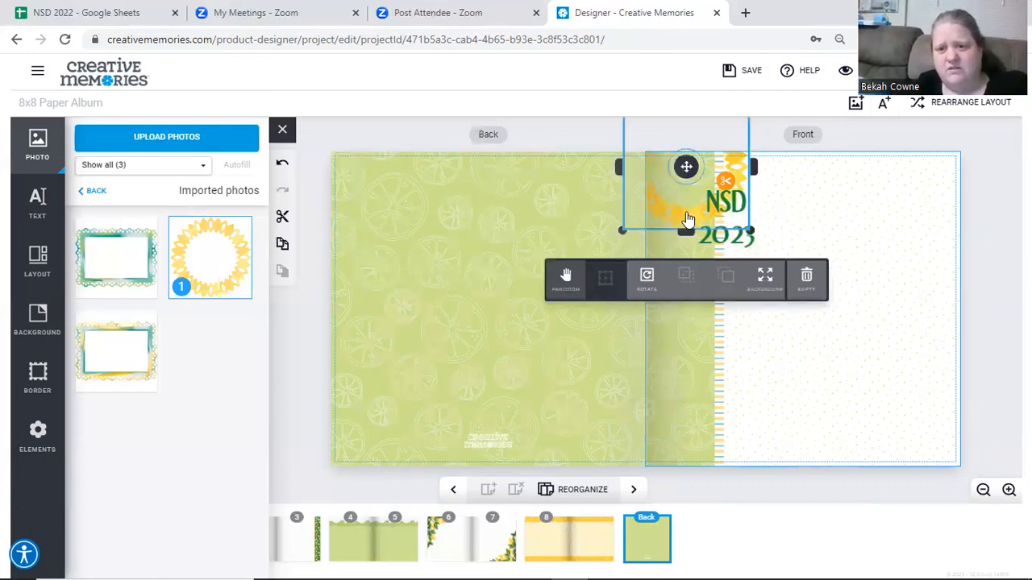
pyautogui.click(726, 260)
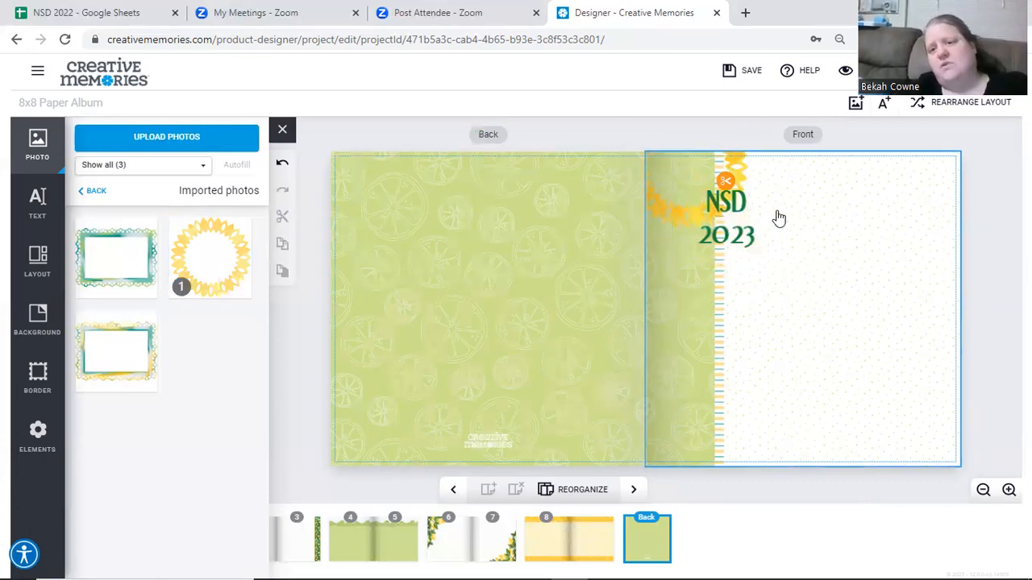
# Step: Center the yellow sun frame around the NSD 2023 title on the front cover
pyautogui.click(701, 250)
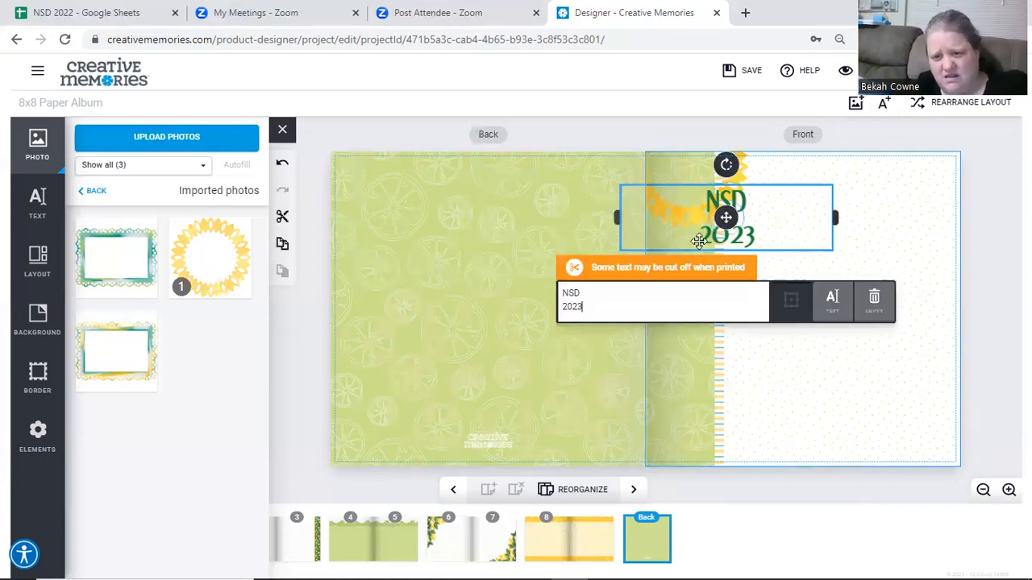
pyautogui.click(689, 168)
pyautogui.moveTo(706, 201); pyautogui.dragTo(734, 224)
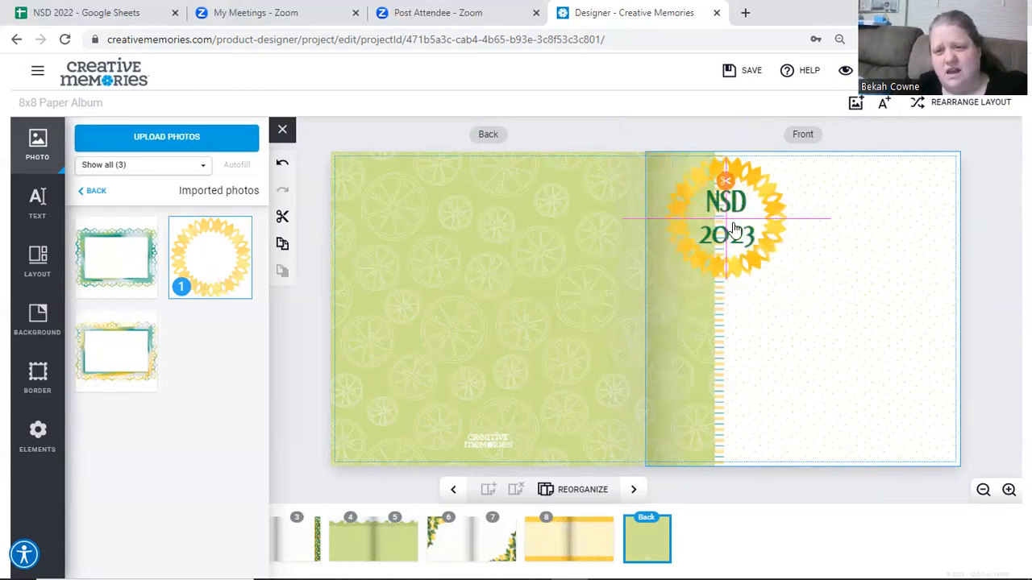
pyautogui.click(883, 274)
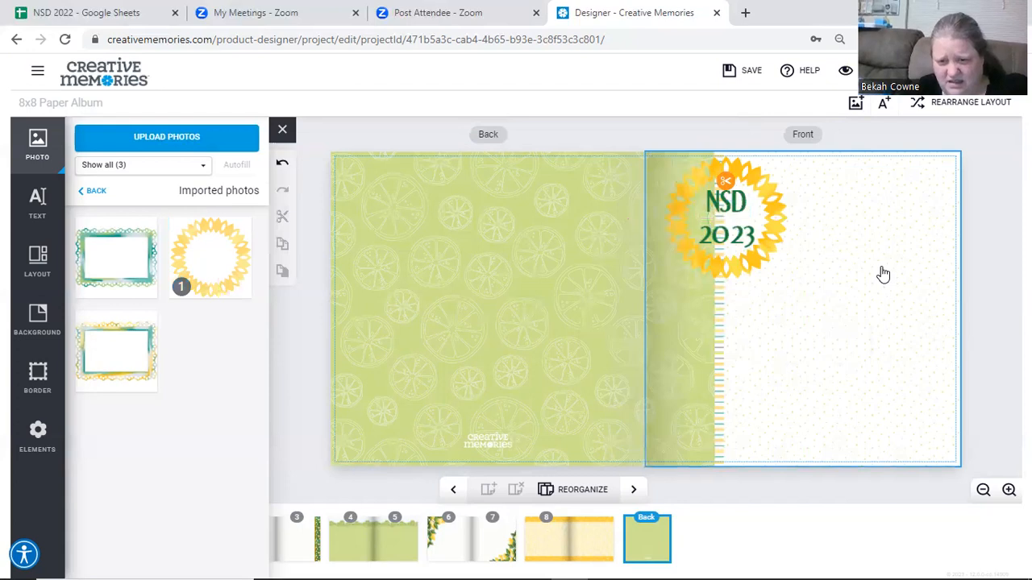
pyautogui.click(728, 216)
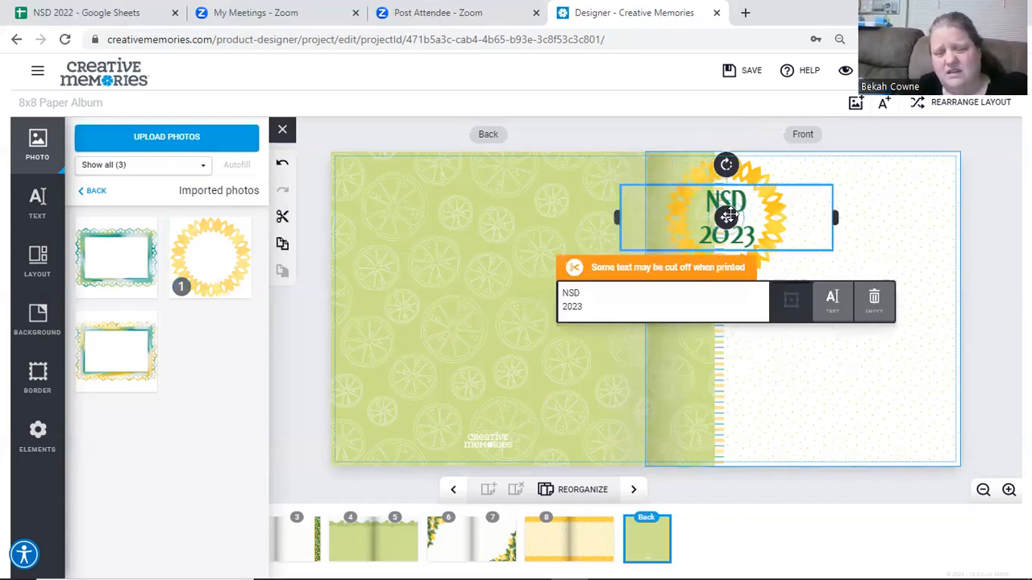
pyautogui.click(742, 423)
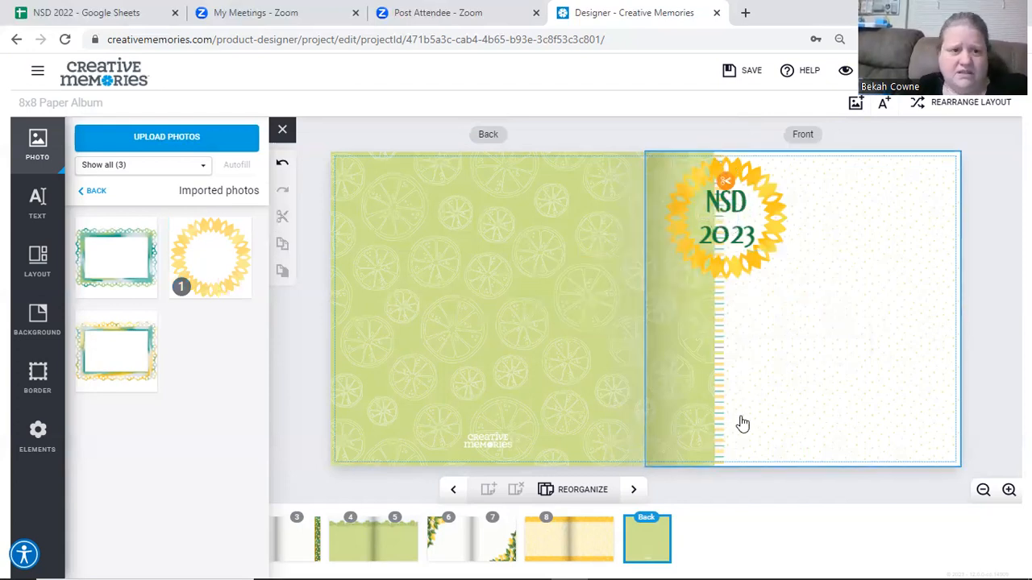
# Step: Upload CM_Circle_Polka_Dots_NSD_2023_ELMT_12.png from the ELMT_NSD_2023 folder to the imported photos
pyautogui.click(141, 150)
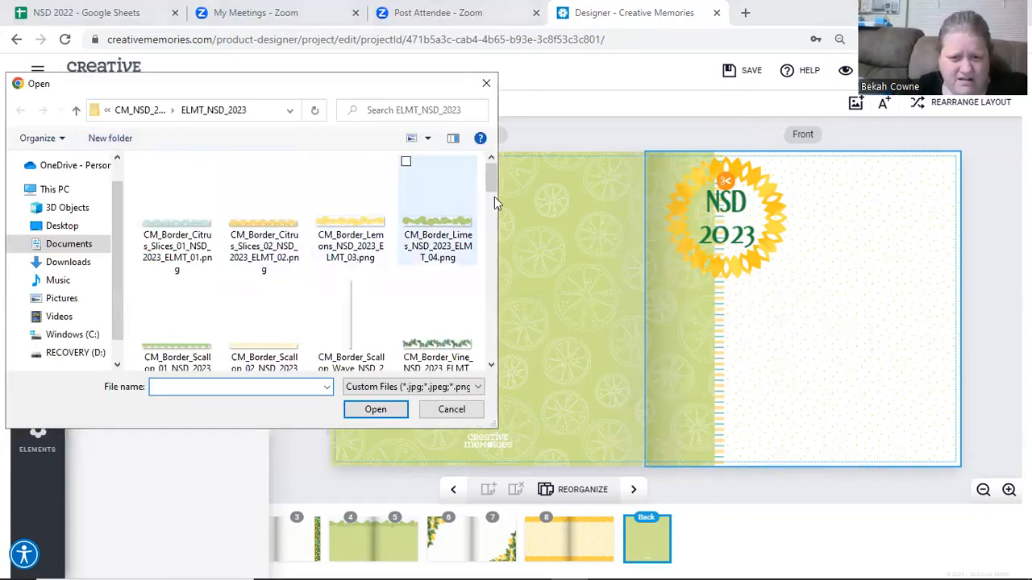
pyautogui.moveTo(497, 176); pyautogui.dragTo(487, 201)
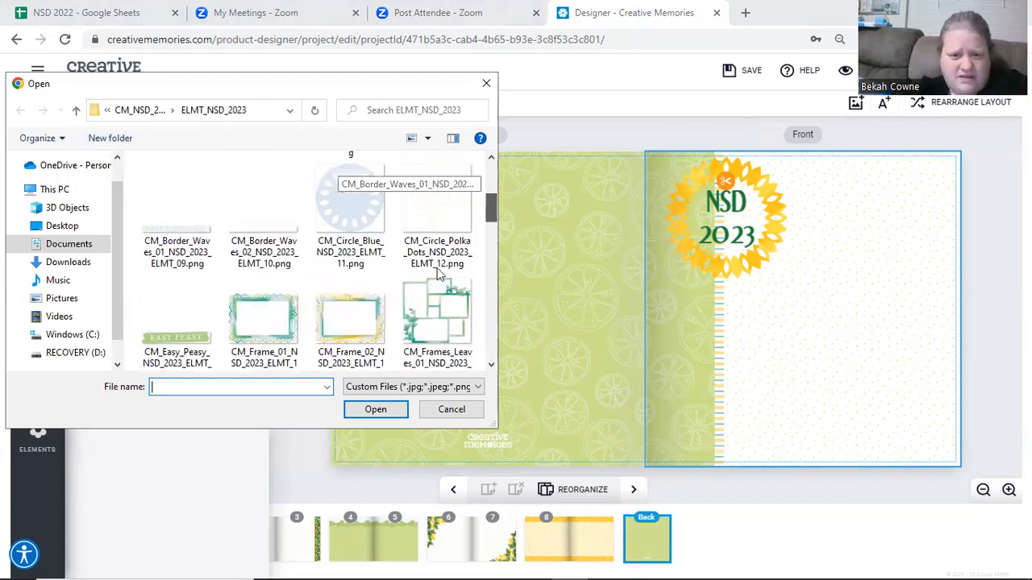
pyautogui.scroll(1, 431, 270)
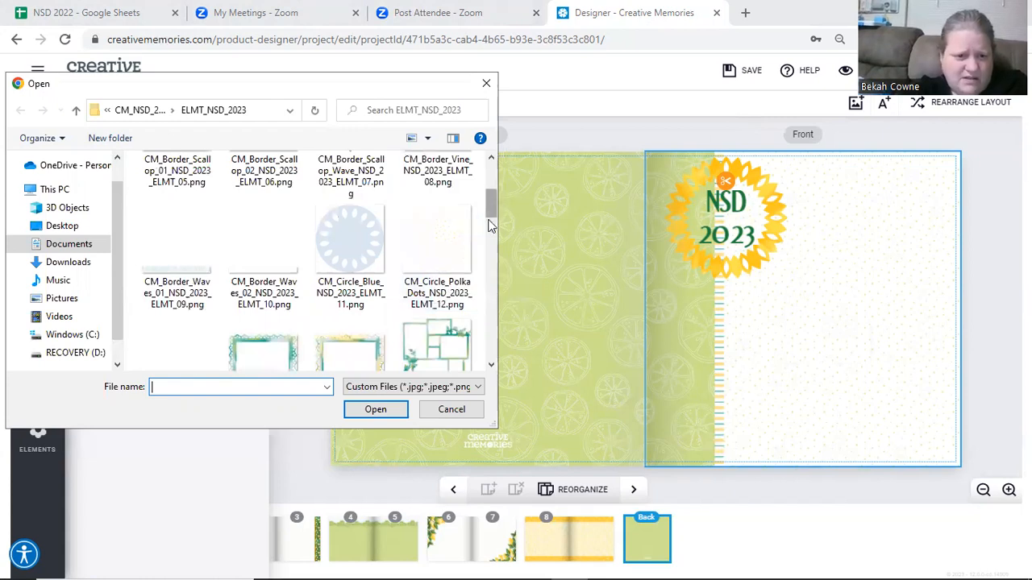
pyautogui.scroll(-2, 496, 241)
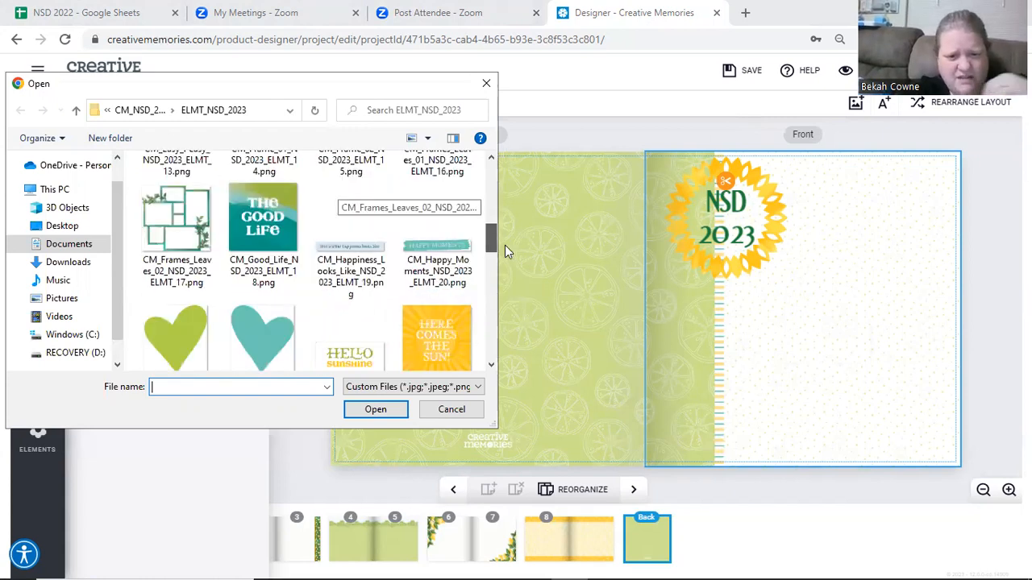
pyautogui.scroll(-1, 503, 247)
pyautogui.scroll(-2, 501, 263)
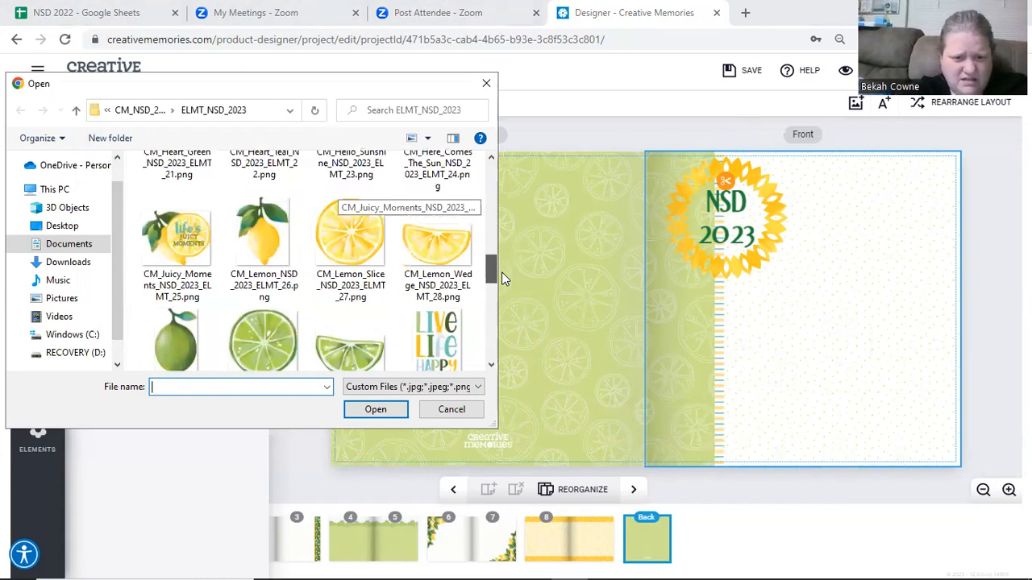
pyautogui.scroll(-1, 503, 278)
pyautogui.scroll(-1, 507, 300)
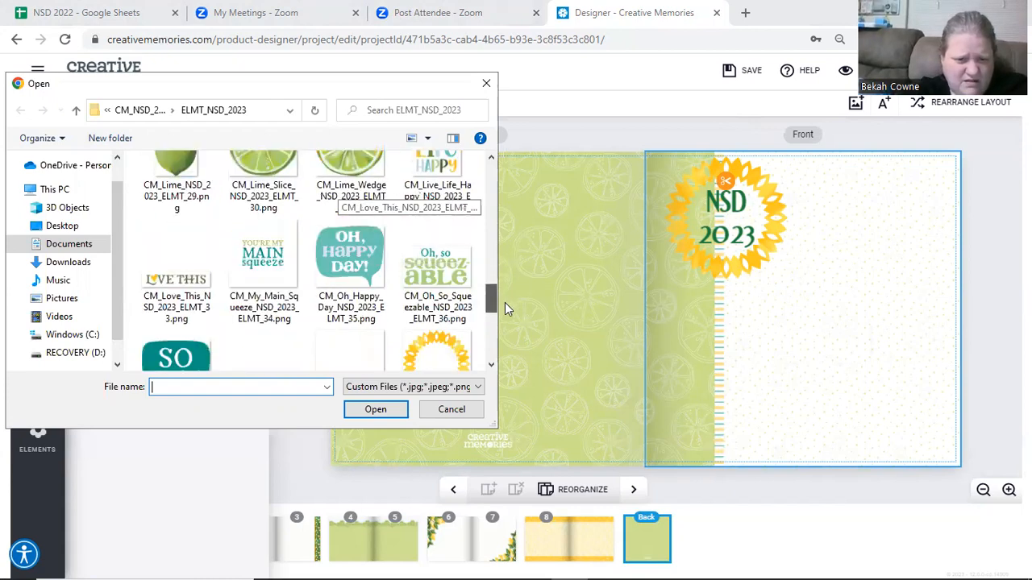
pyautogui.scroll(-1, 520, 305)
pyautogui.scroll(-1, 524, 316)
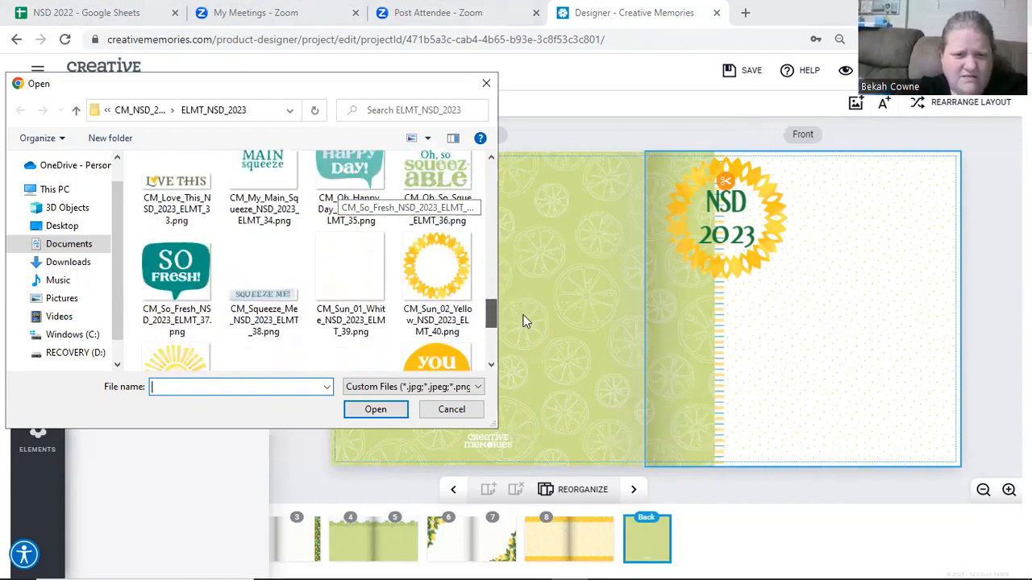
pyautogui.scroll(-1, 334, 214)
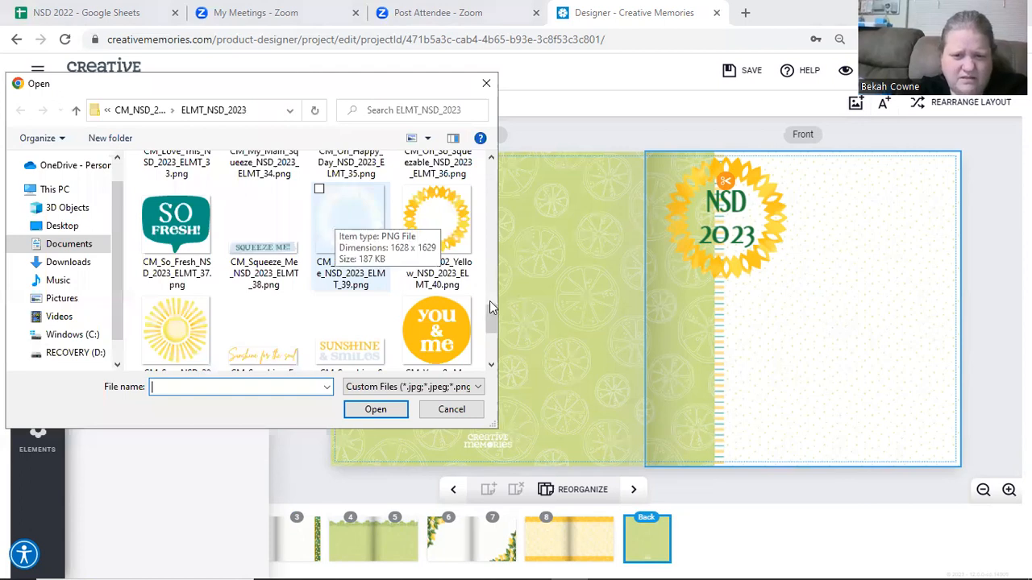
pyautogui.moveTo(492, 310); pyautogui.dragTo(481, 279)
pyautogui.scroll(-2, 492, 337)
pyautogui.moveTo(482, 242); pyautogui.dragTo(498, 213)
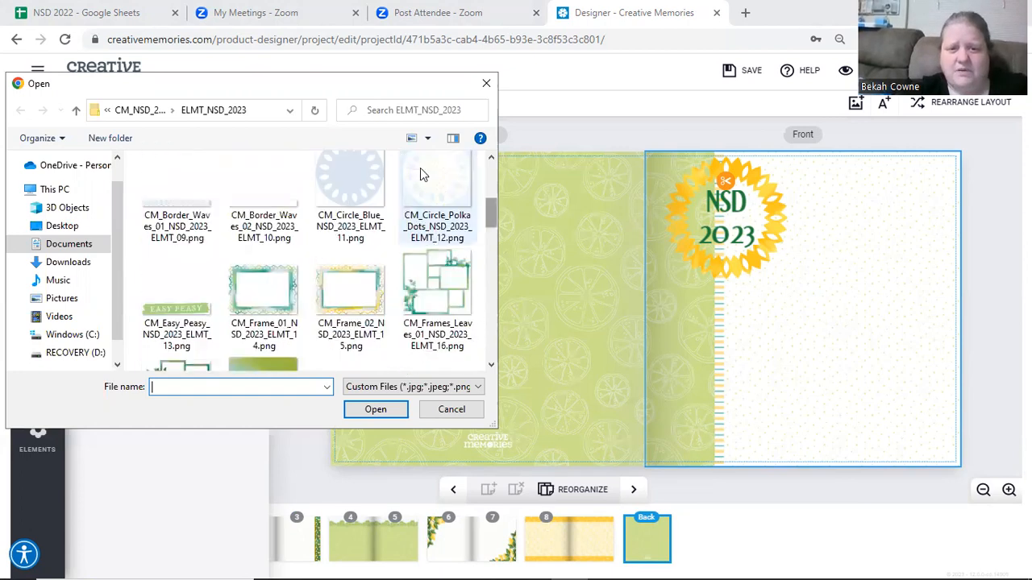
pyautogui.click(420, 168)
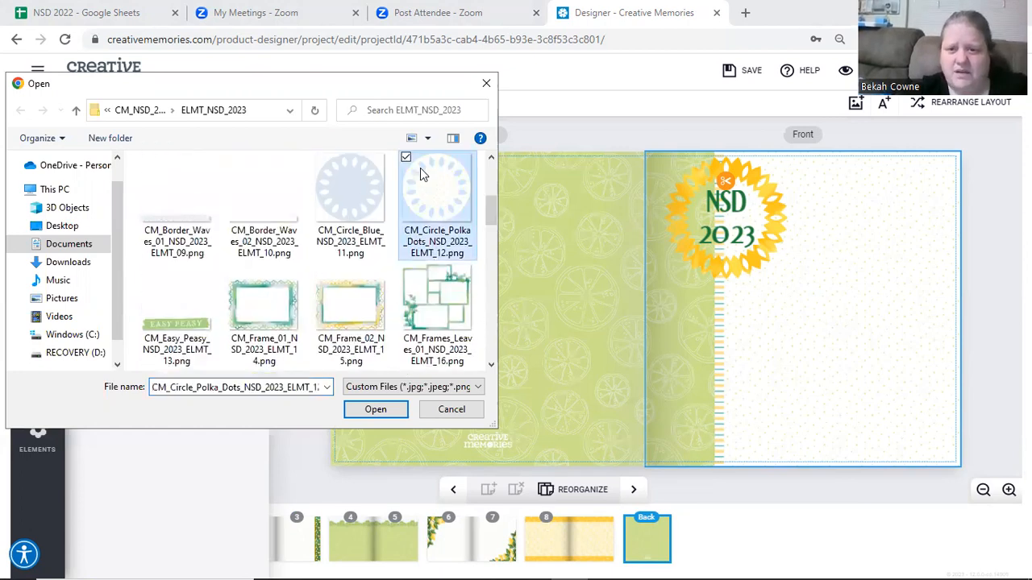
pyautogui.click(373, 411)
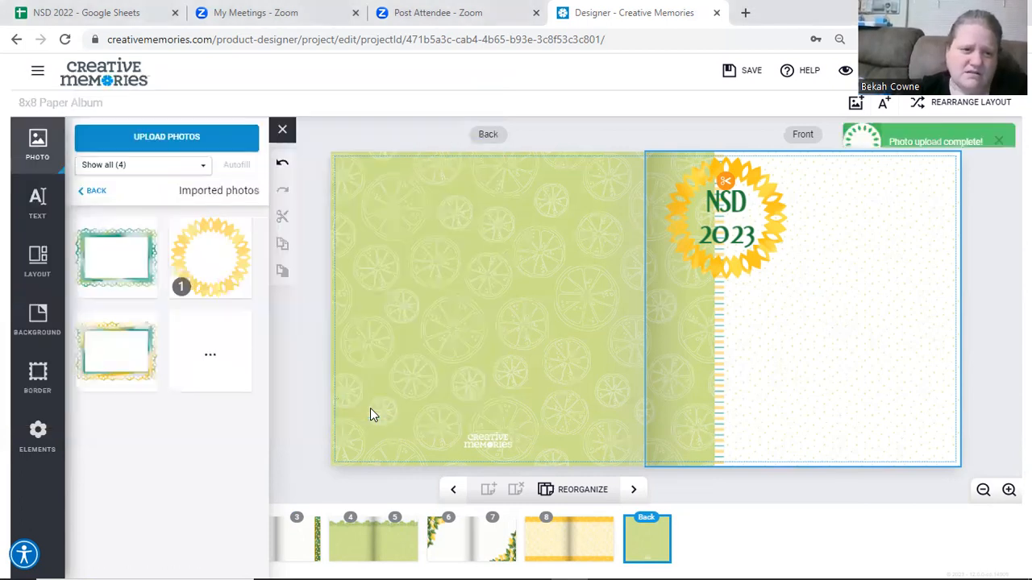
# Step: Try the polka-dot circle in place of the sun frame and as the front cover's background
pyautogui.moveTo(210, 353)
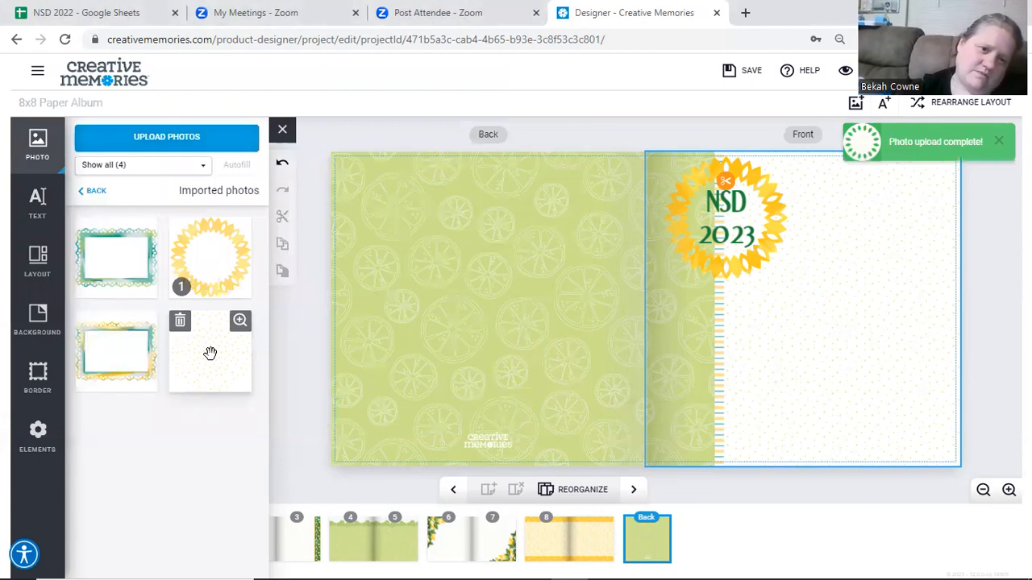
pyautogui.moveTo(210, 353); pyautogui.dragTo(726, 222)
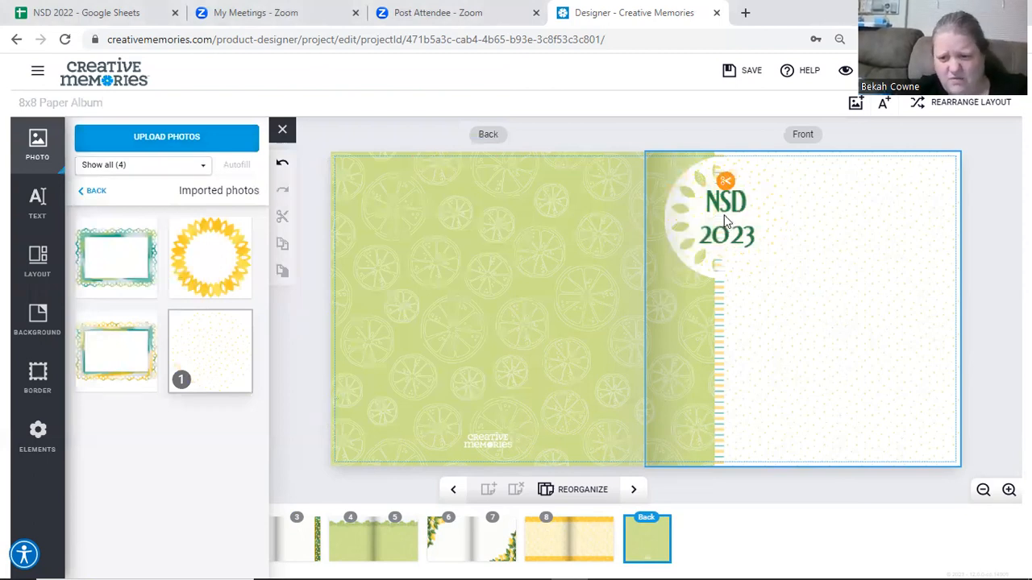
pyautogui.rightClick(726, 221)
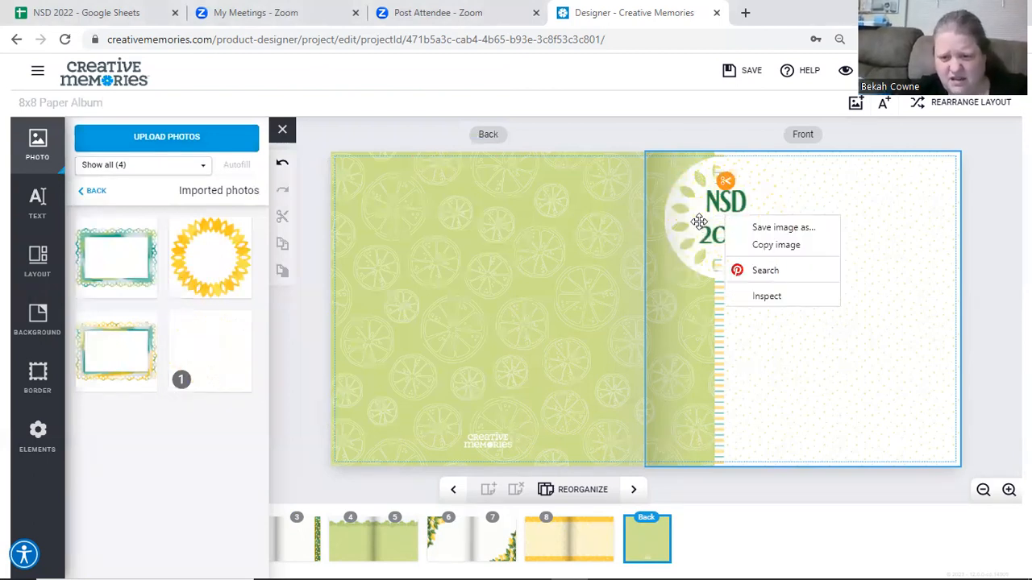
pyautogui.click(699, 221)
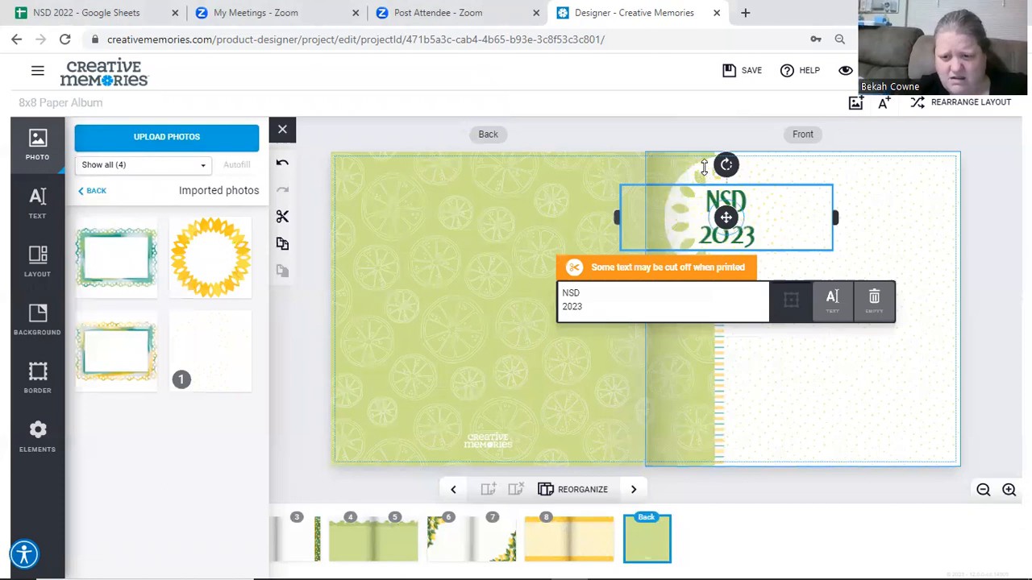
pyautogui.click(705, 169)
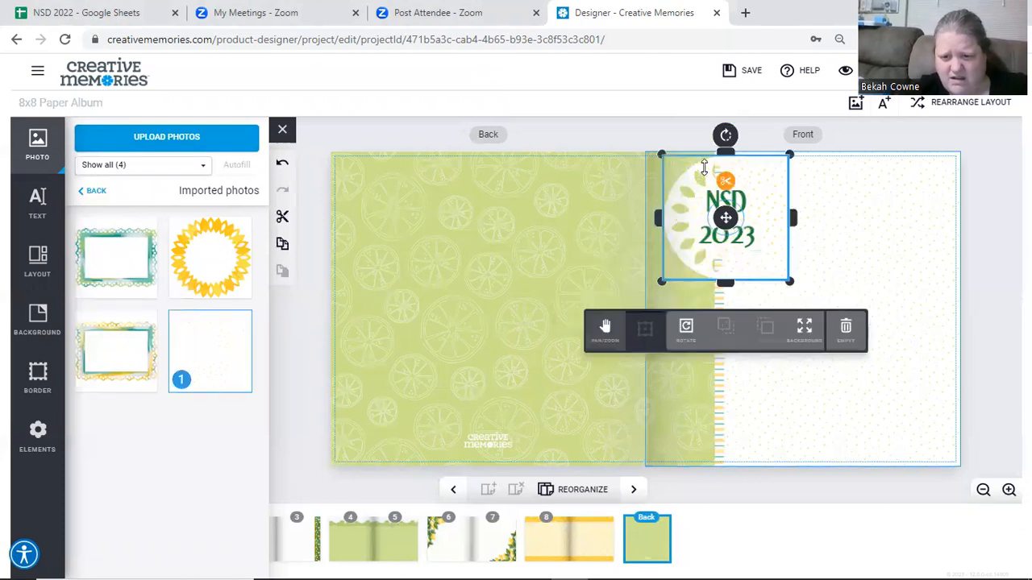
pyautogui.click(804, 328)
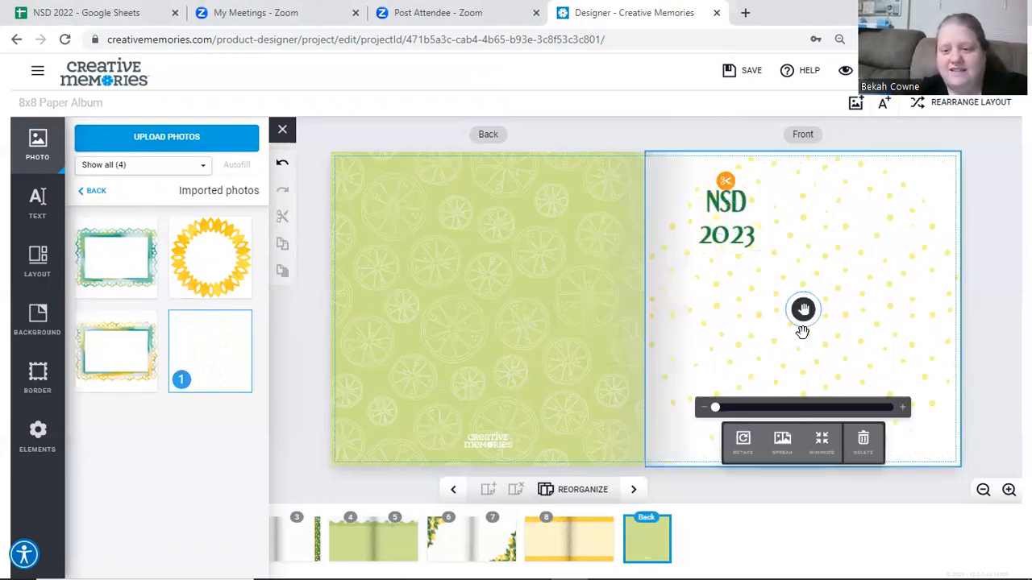
pyautogui.click(863, 440)
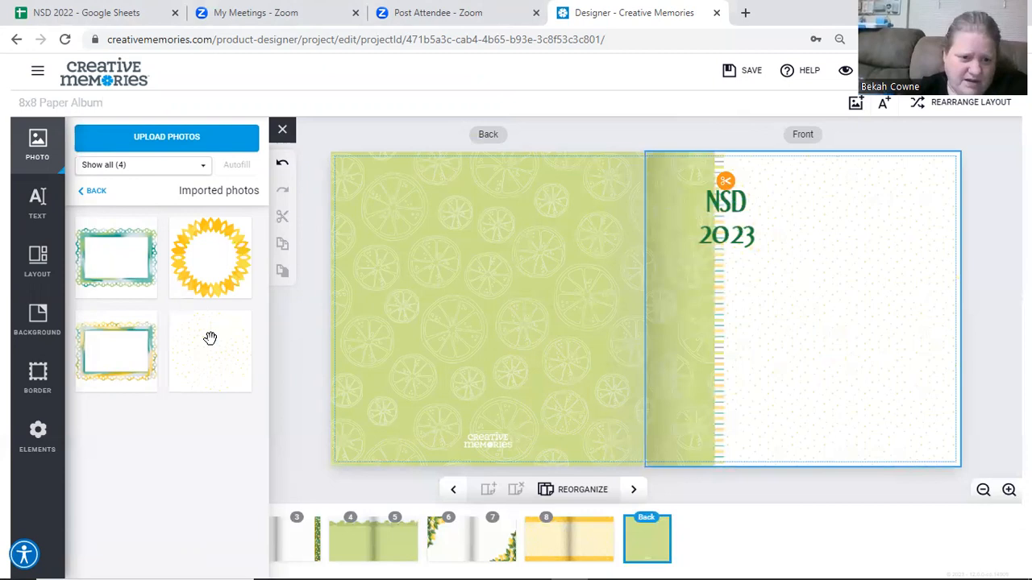
# Step: Place the polka-dot circle element behind the NSD 2023 title on the front cover and shrink it
pyautogui.moveTo(665, 234); pyautogui.dragTo(722, 213)
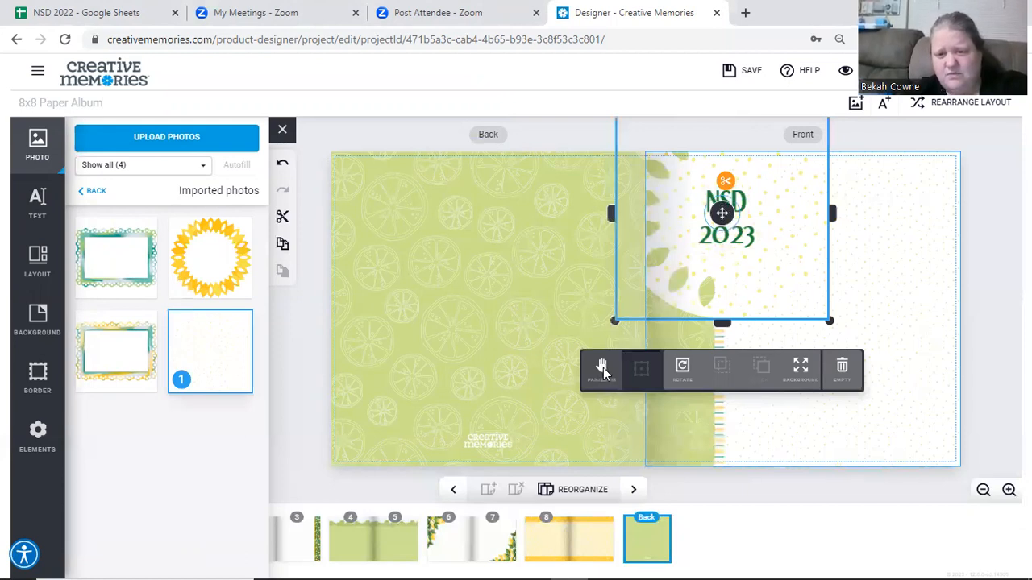
pyautogui.click(601, 367)
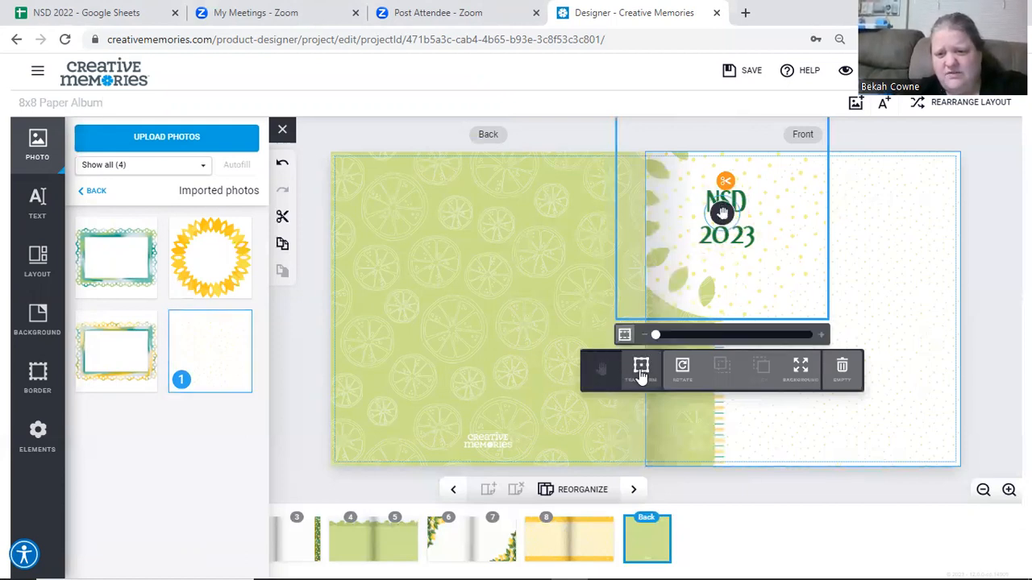
pyautogui.click(601, 367)
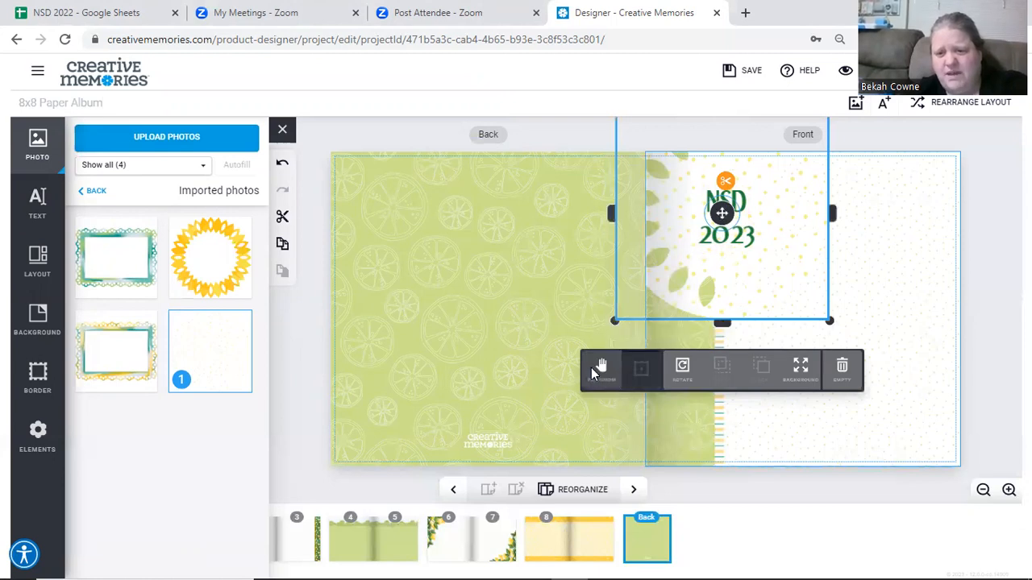
pyautogui.click(599, 364)
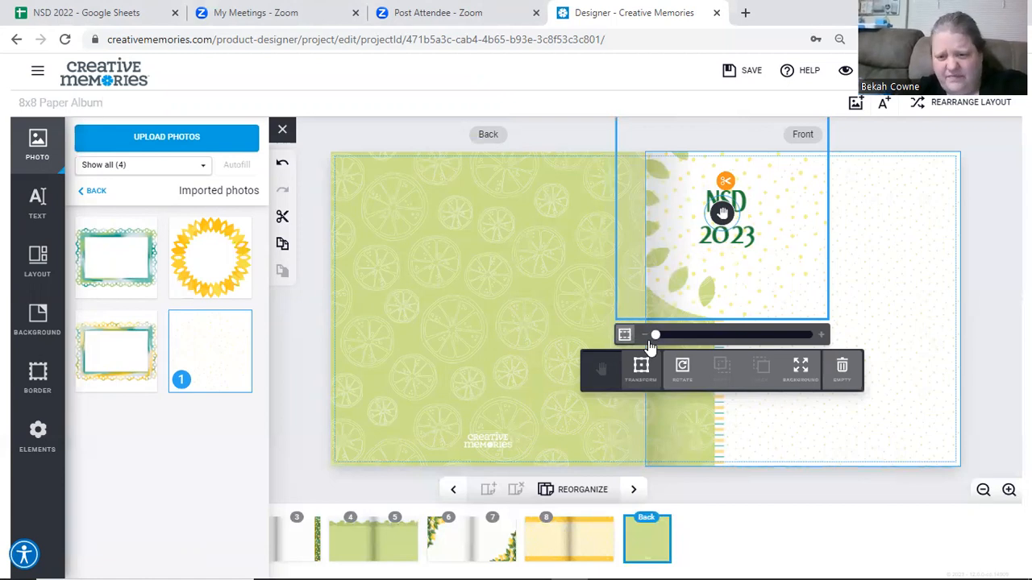
pyautogui.click(650, 369)
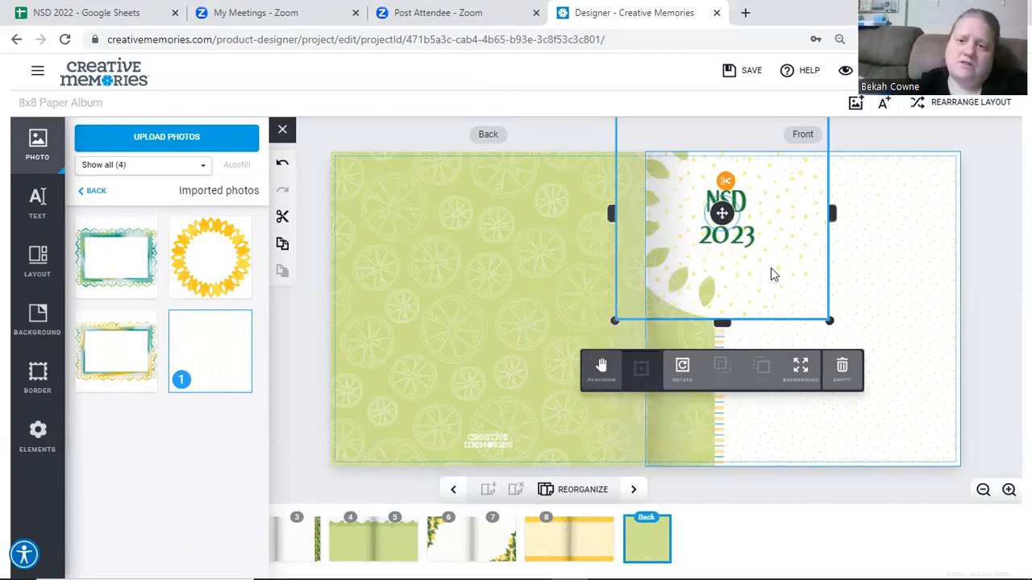
pyautogui.click(739, 242)
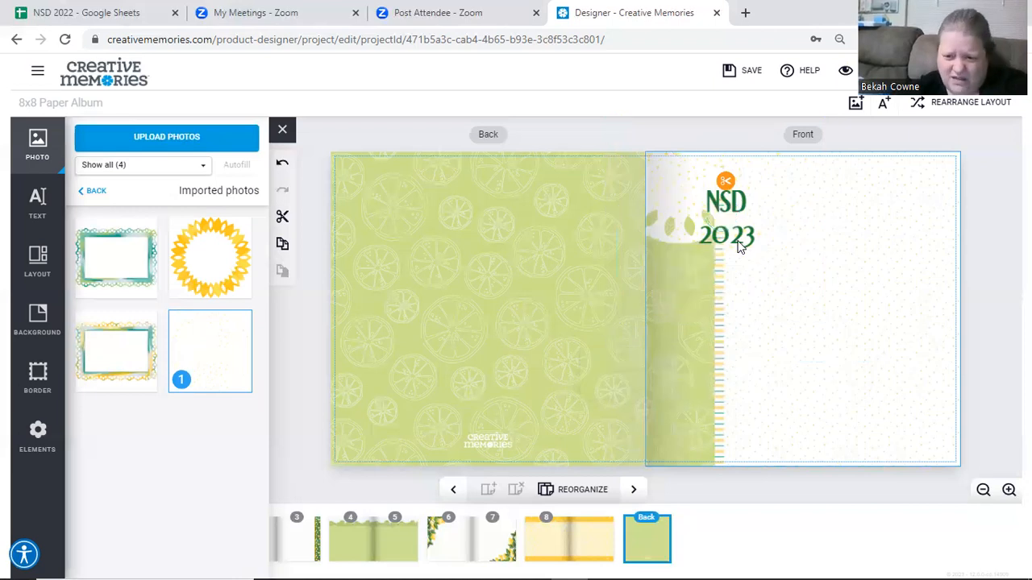
# Step: Try the shrunken polka-dot circle centered behind the NSD 2023 title, and remove it from the front cover
pyautogui.click(682, 208)
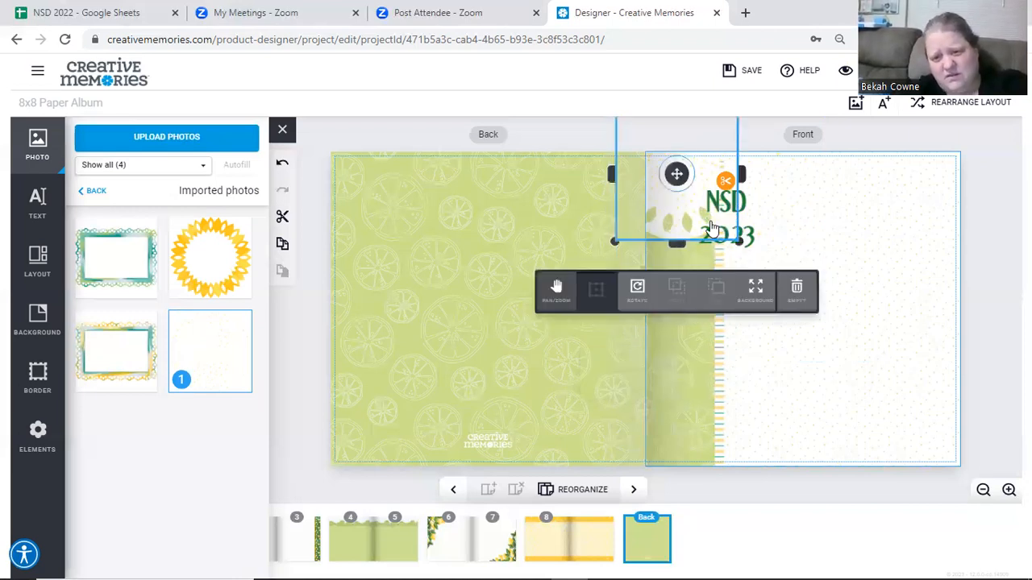
pyautogui.click(674, 201)
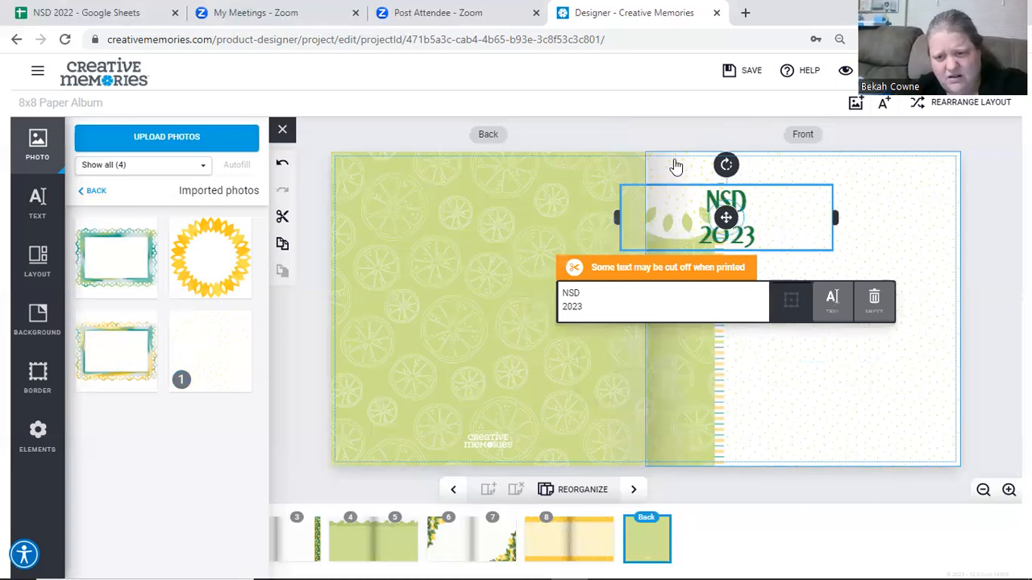
pyautogui.click(675, 174)
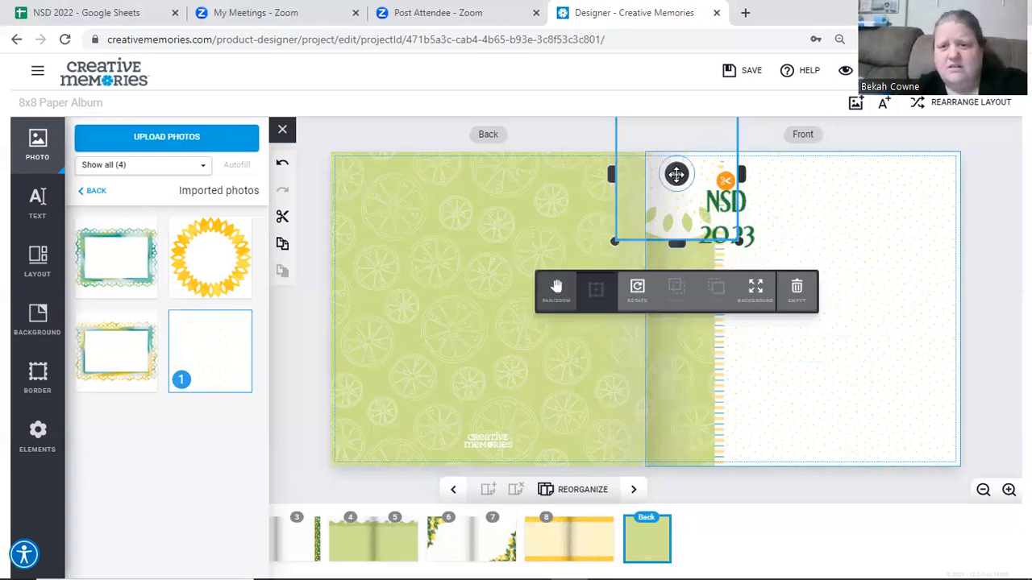
pyautogui.moveTo(676, 174); pyautogui.dragTo(736, 219)
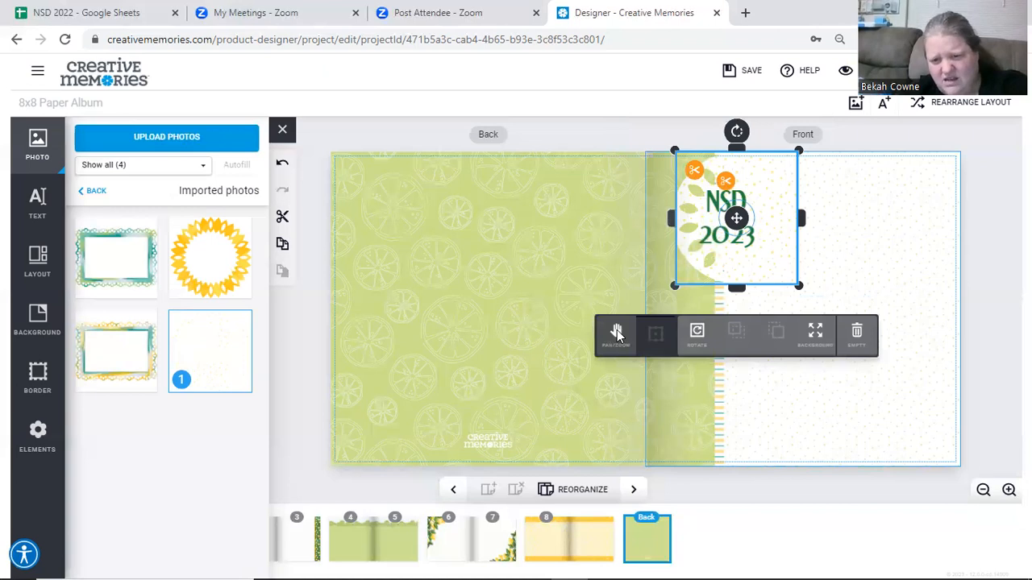
pyautogui.click(617, 333)
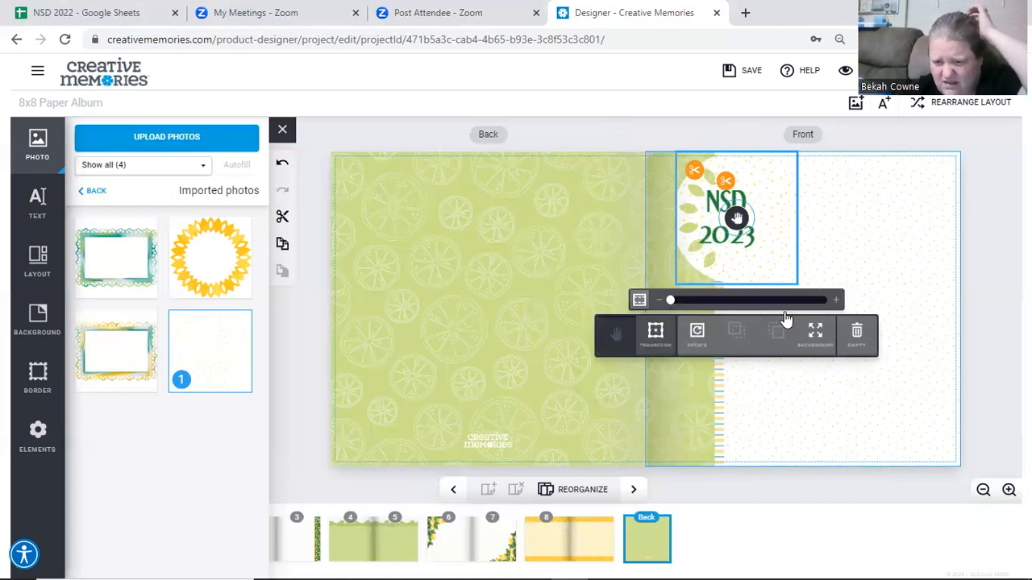
pyautogui.click(857, 337)
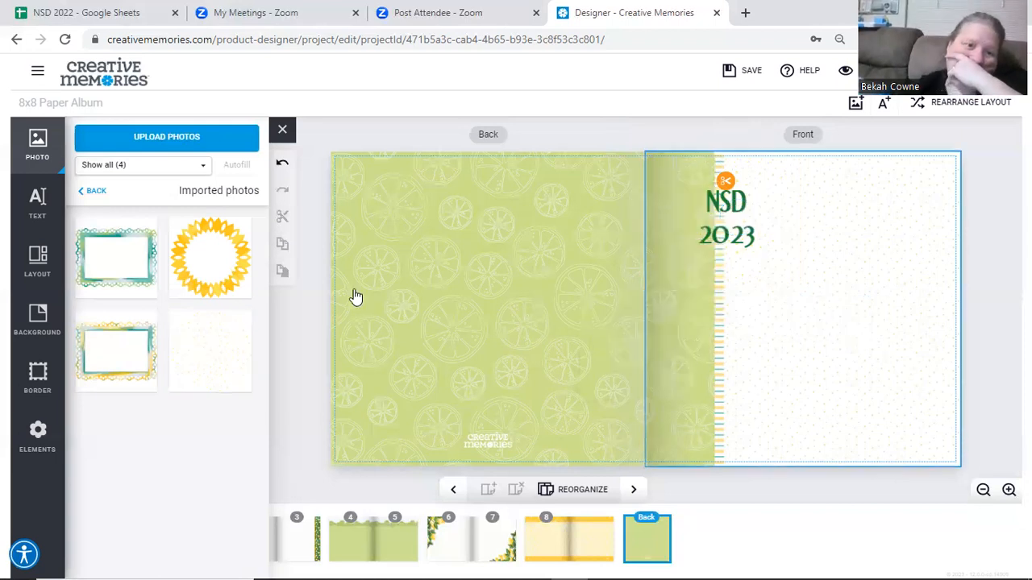
# Step: Move the NSD 2023 title to the lower-right corner of the front cover
pyautogui.click(720, 205)
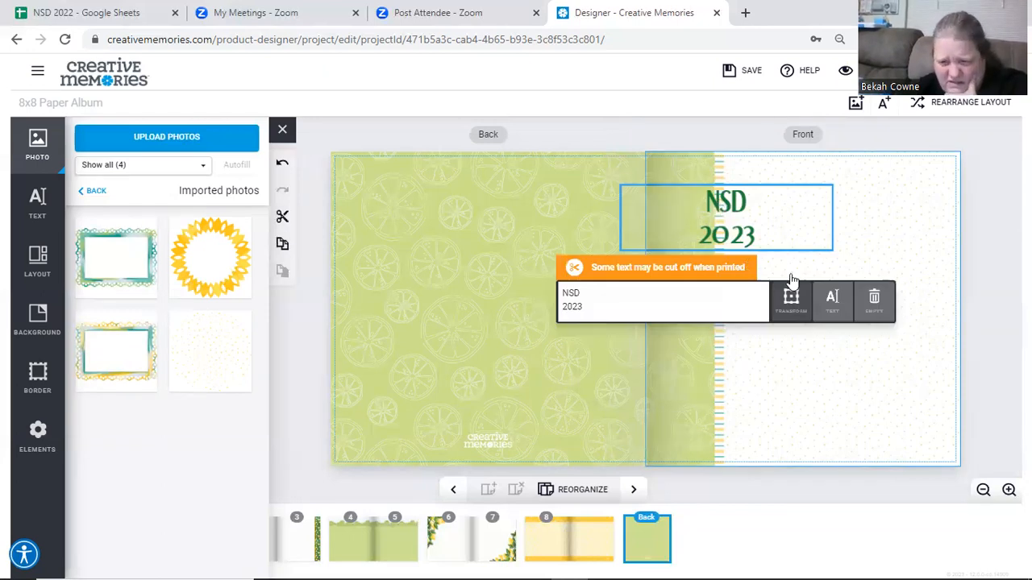
pyautogui.click(793, 303)
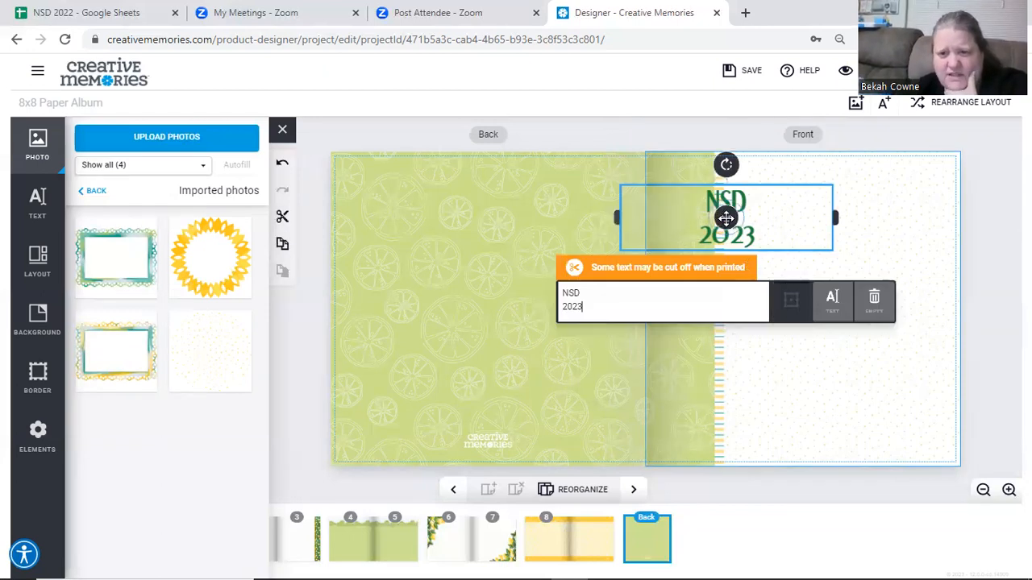
pyautogui.moveTo(741, 339); pyautogui.dragTo(917, 421)
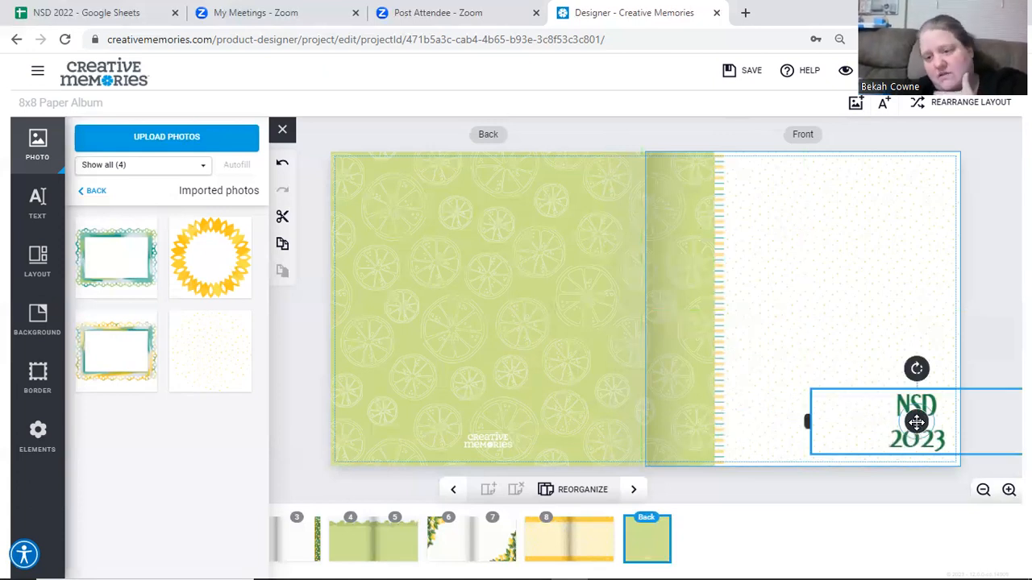
# Step: Upload CM_Live_Life_Happy_NSD_2023_ELMT_32.png from the ELMT_NSD_2023 folder to the imported photos
pyautogui.click(165, 139)
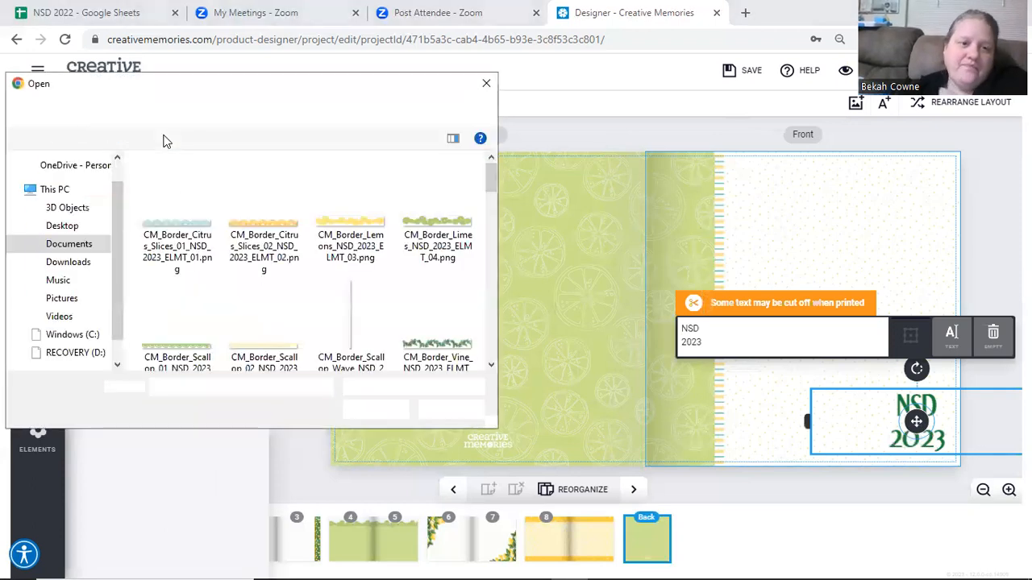
pyautogui.moveTo(488, 187); pyautogui.dragTo(551, 266)
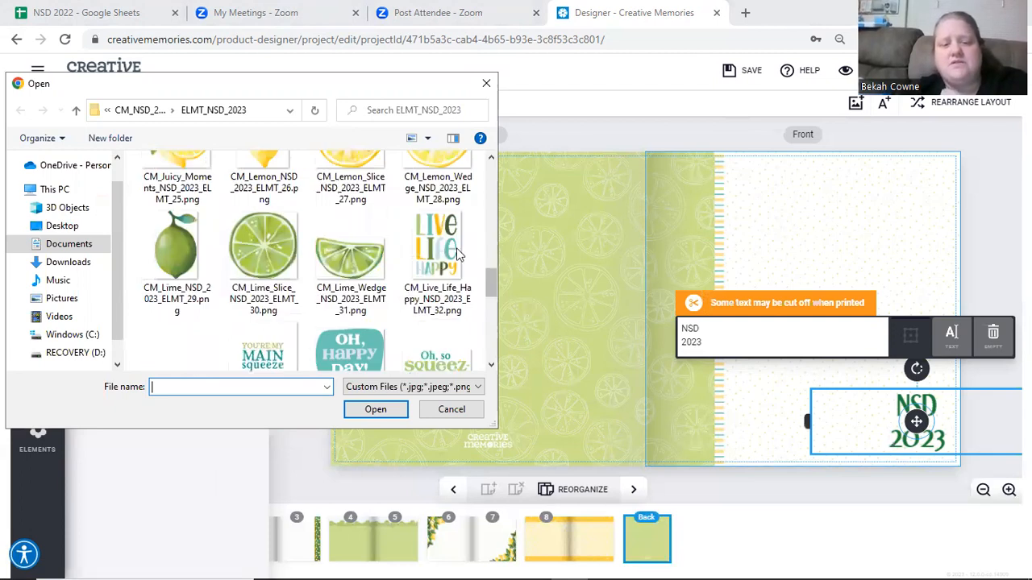
pyautogui.click(436, 262)
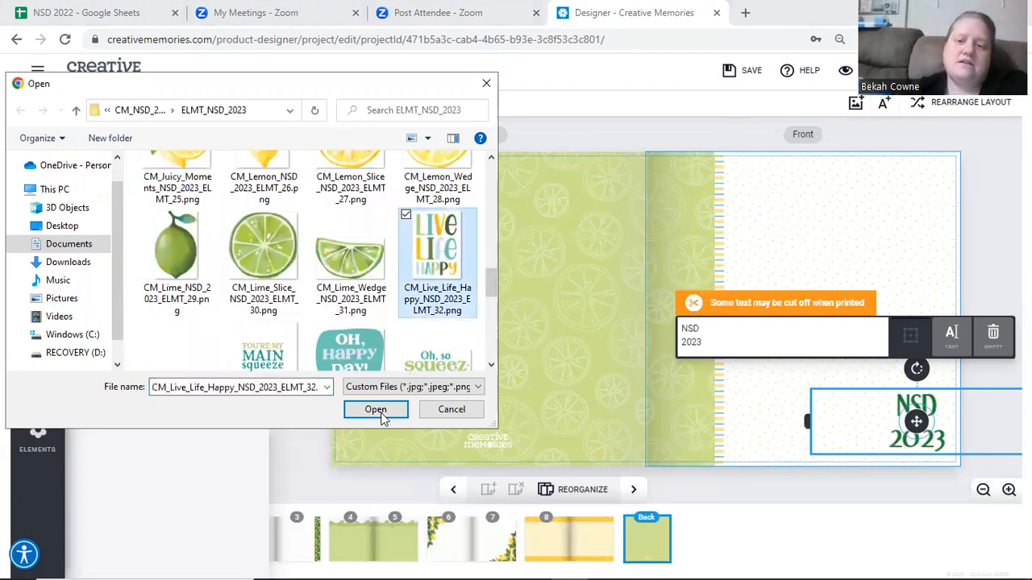
pyautogui.click(376, 409)
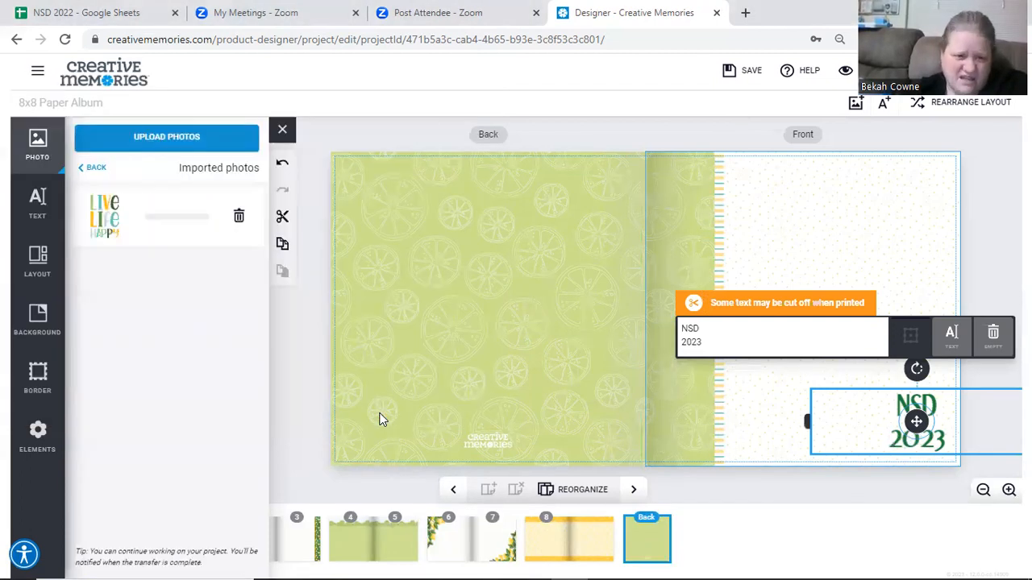
# Step: Place the Live Life Happy element on the front cover, shrink it, and position it over the upper part of the striped vertical border
pyautogui.moveTo(129, 443); pyautogui.dragTo(726, 226)
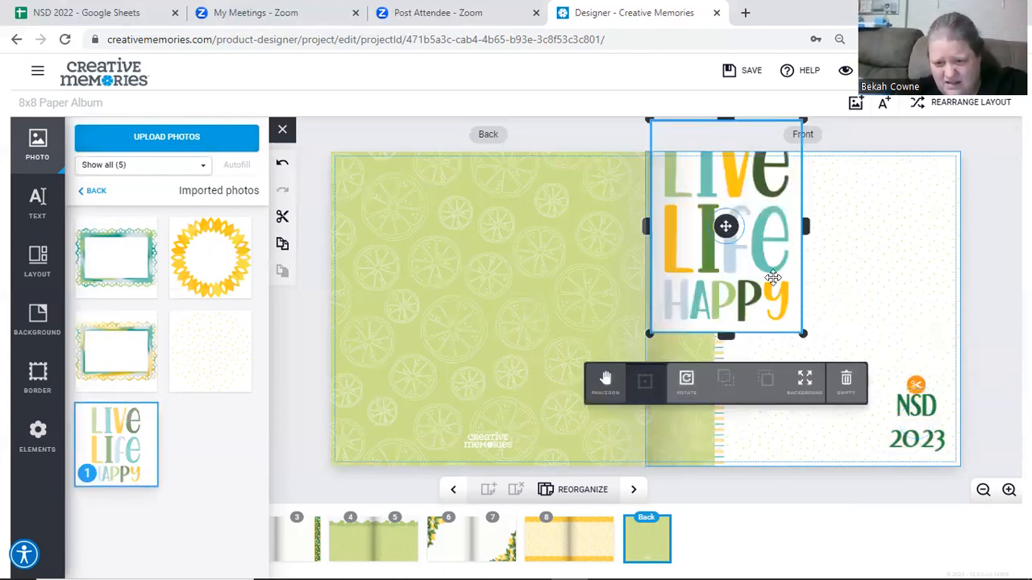
pyautogui.moveTo(806, 333); pyautogui.dragTo(721, 235)
pyautogui.click(707, 214)
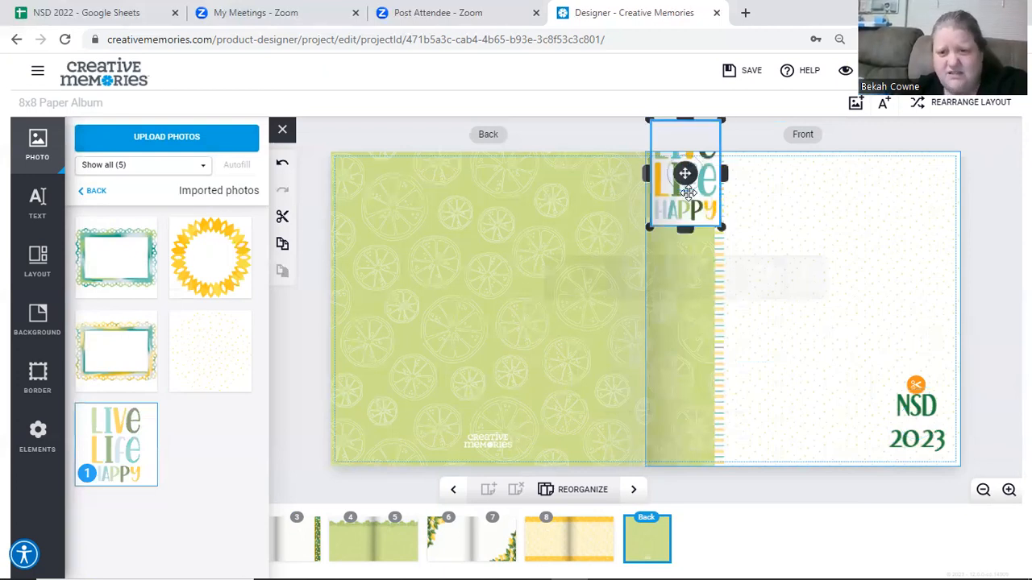
pyautogui.click(729, 257)
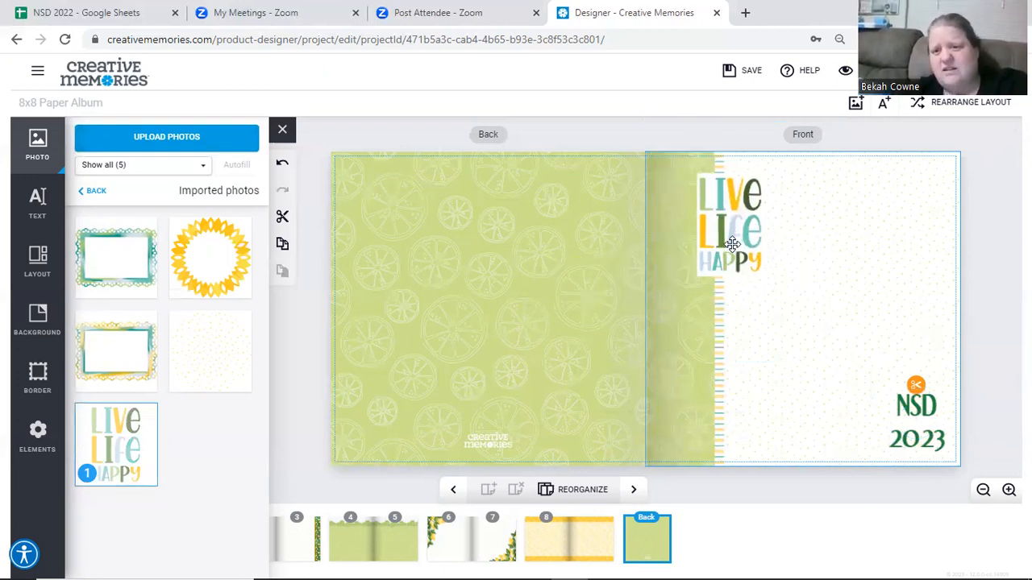
pyautogui.click(732, 244)
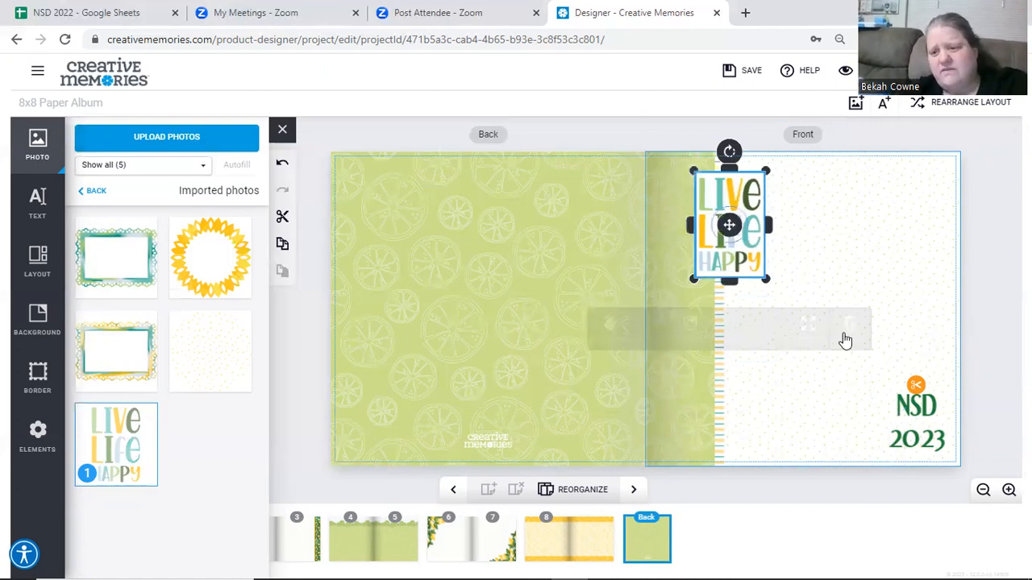
# Step: Recolor the NSD 2023 title text on the front cover from the color palette to a bright blue
pyautogui.click(917, 419)
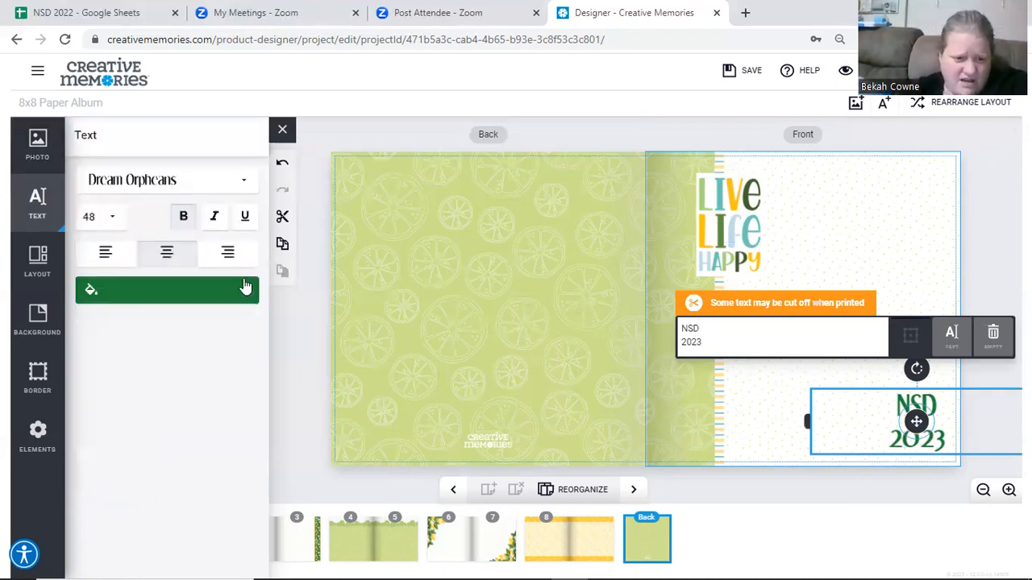
pyautogui.click(224, 293)
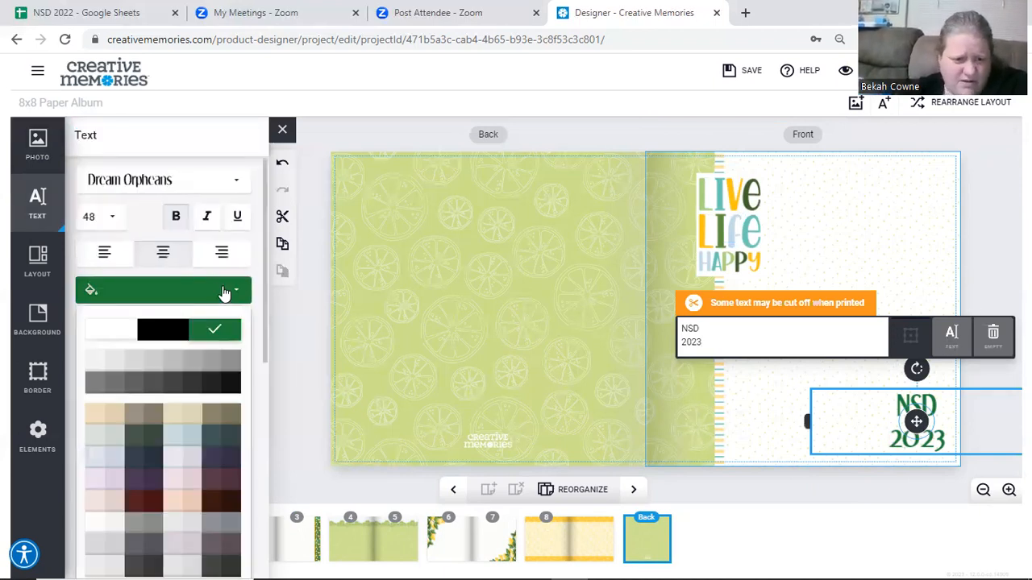
pyautogui.moveTo(265, 312); pyautogui.dragTo(265, 424)
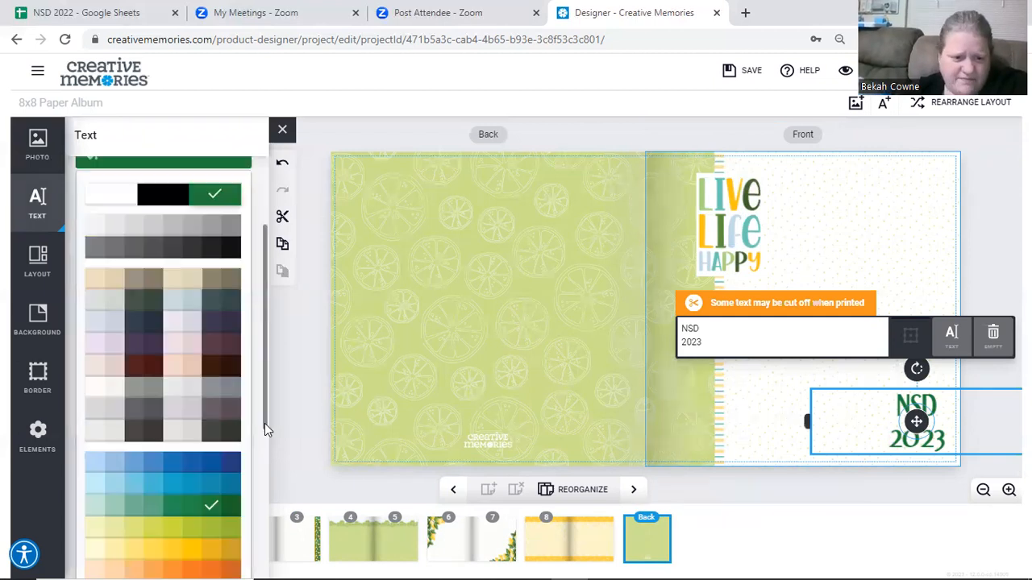
pyautogui.click(187, 382)
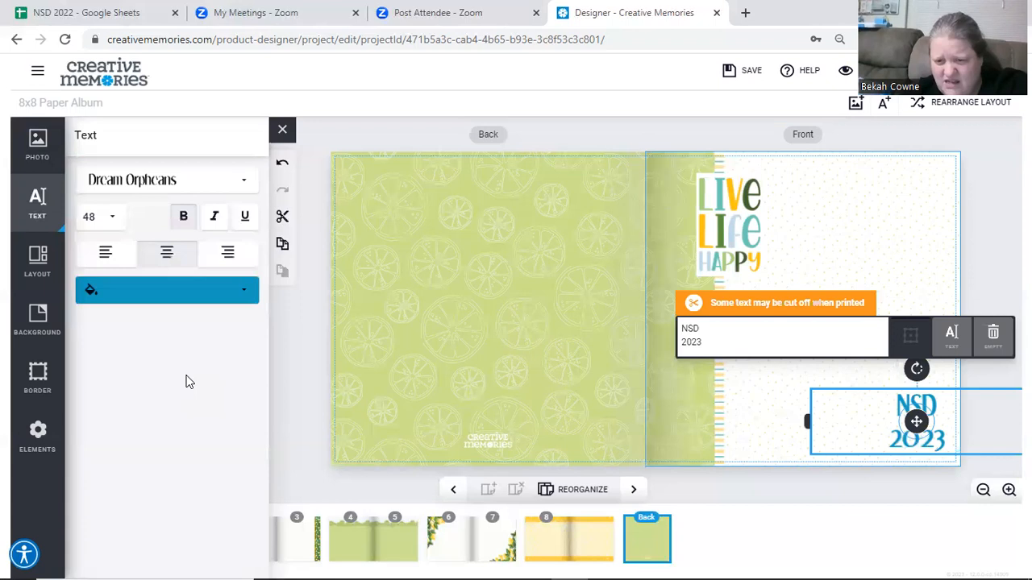
pyautogui.click(234, 295)
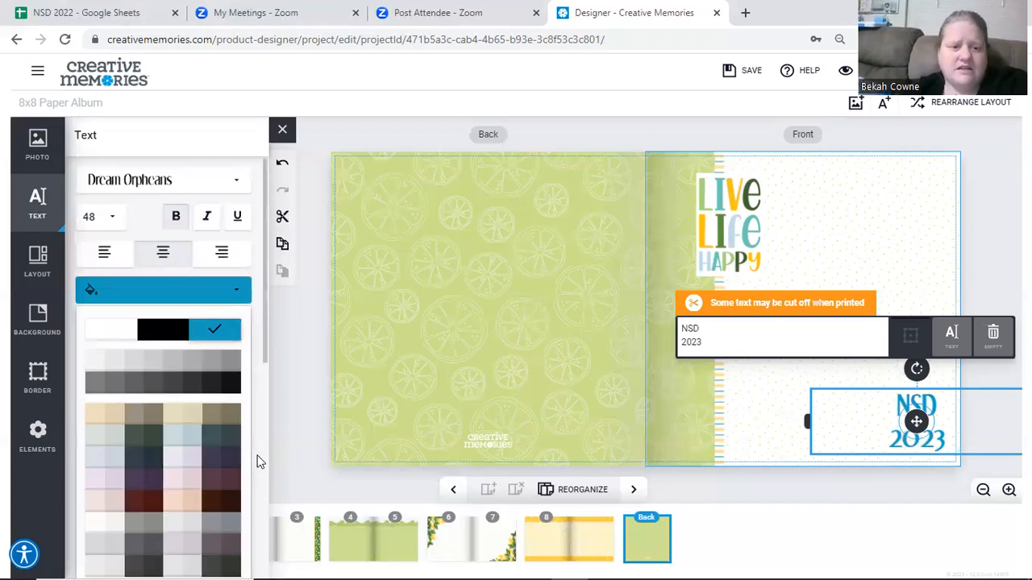
pyautogui.scroll(-3, 189, 403)
pyautogui.click(173, 340)
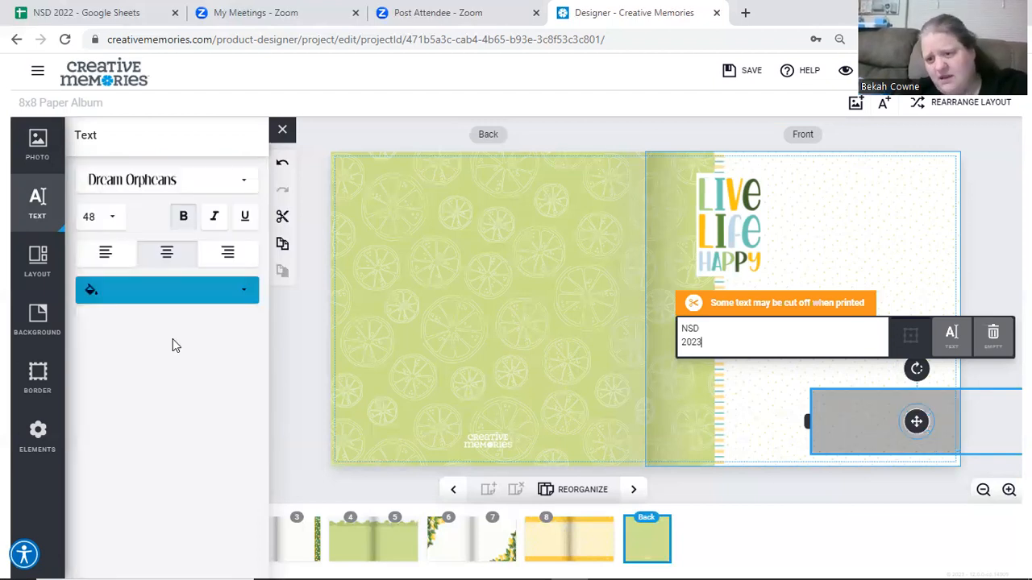
pyautogui.click(819, 252)
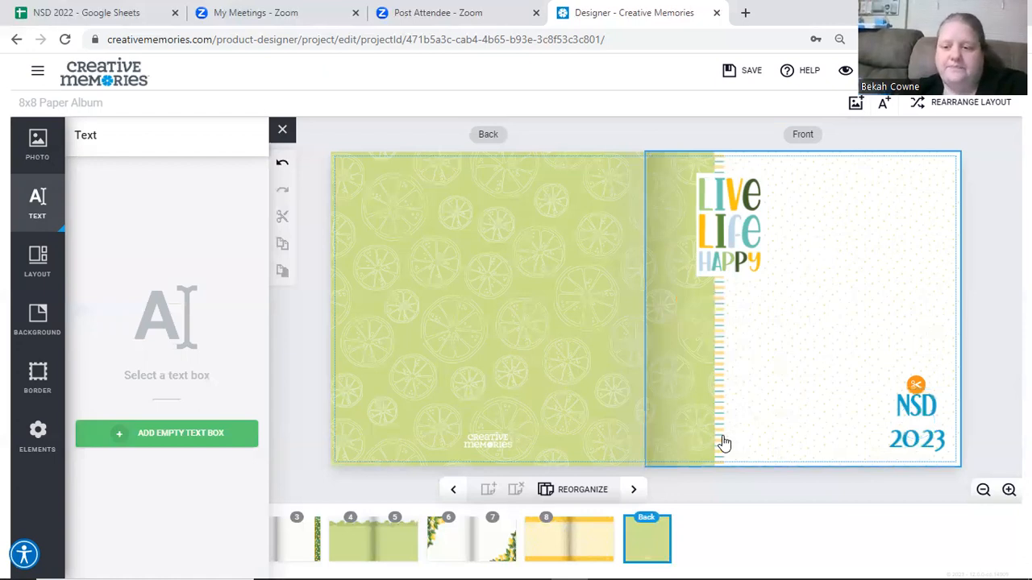
pyautogui.click(764, 507)
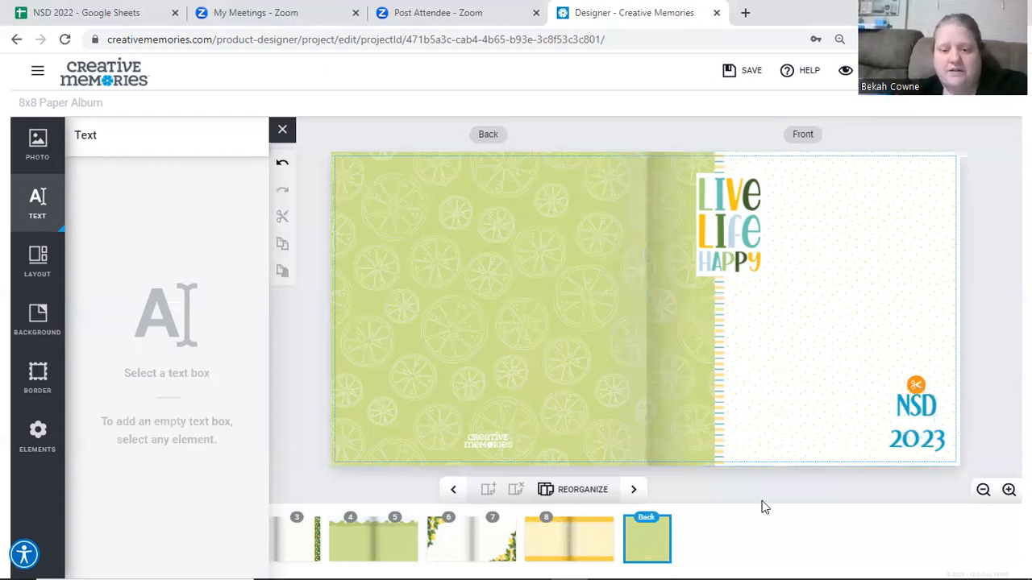
# Step: Go to the page 1 spread and upload CM_Juicy_Moments_NSD_2023_ELMT_25.png from the ELMT_NSD_2023 folder to the imported photos
pyautogui.click(633, 492)
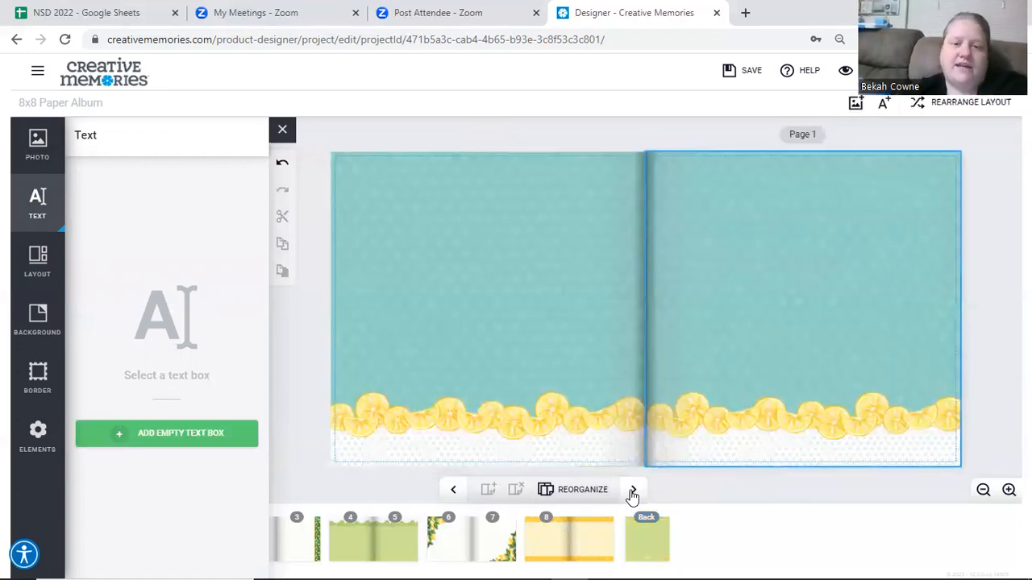
pyautogui.click(39, 148)
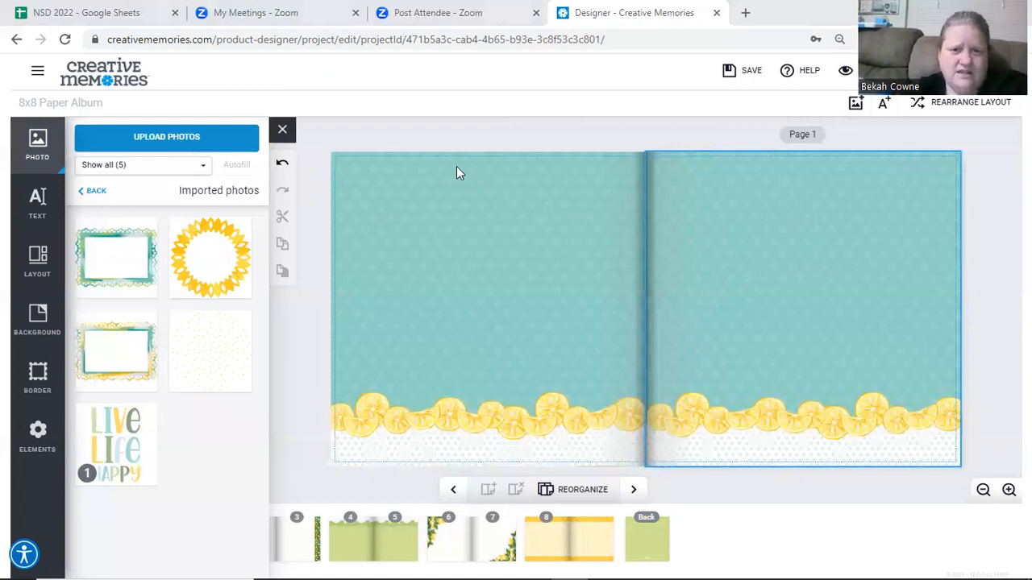
pyautogui.scroll(-2, 491, 204)
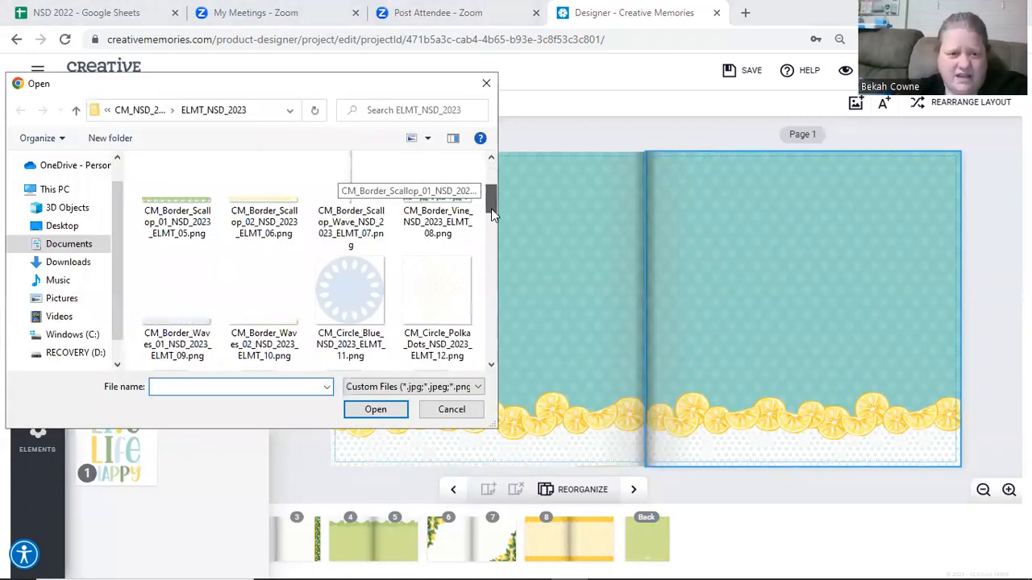
pyautogui.scroll(-1, 491, 215)
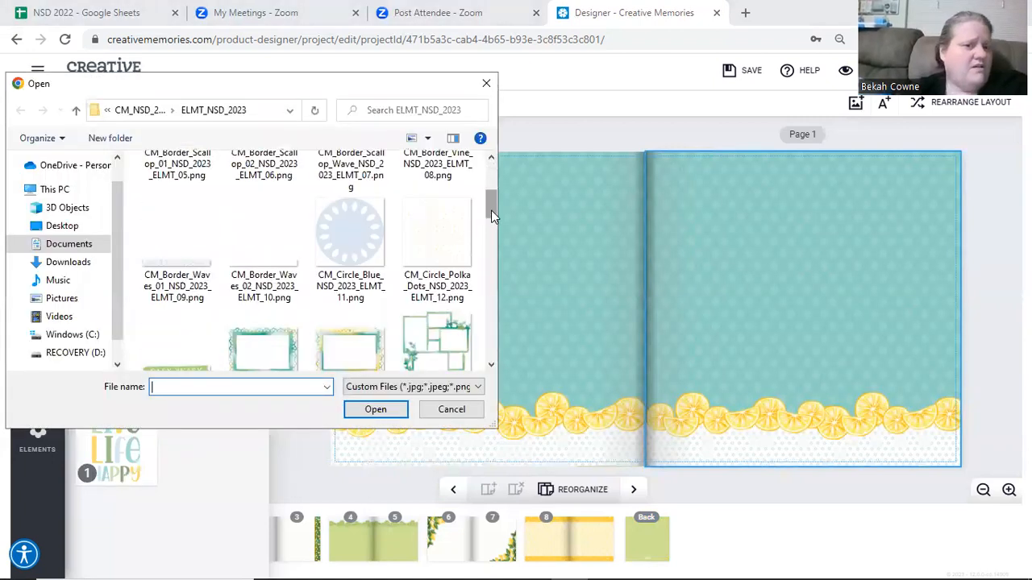
pyautogui.scroll(-2, 494, 234)
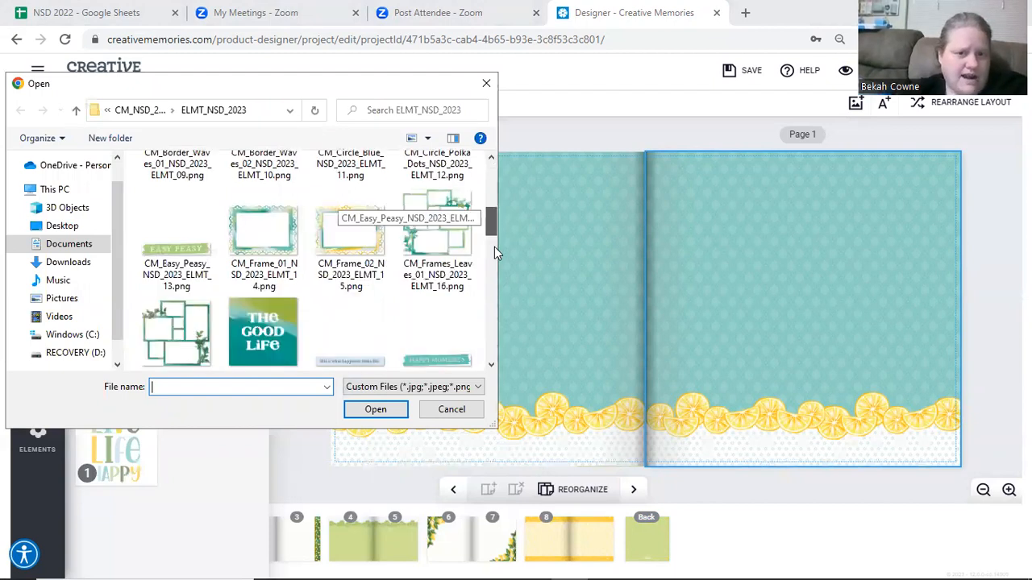
pyautogui.scroll(-3, 494, 247)
pyautogui.scroll(1, 519, 257)
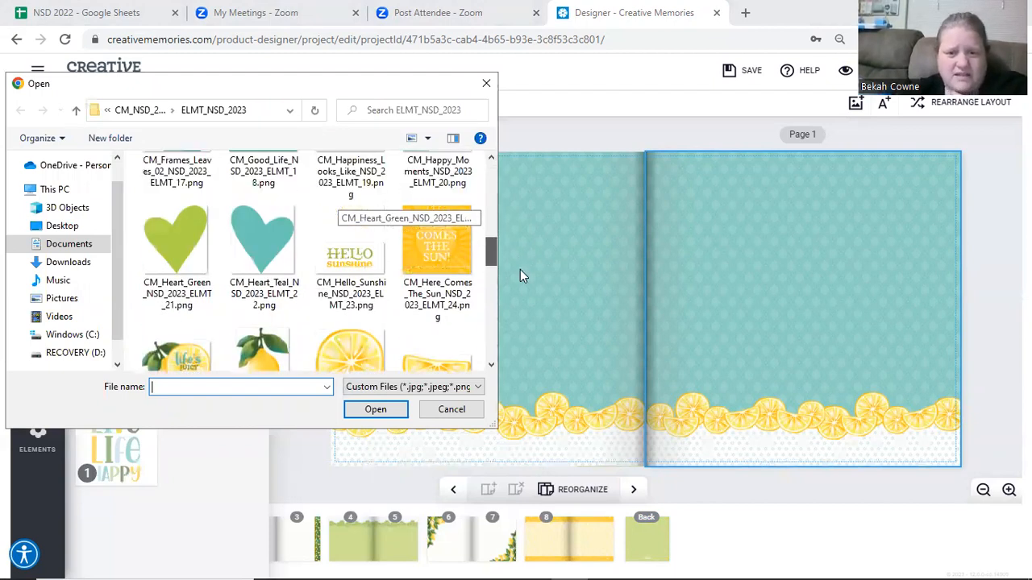
pyautogui.scroll(-1, 520, 276)
pyautogui.scroll(-1, 520, 283)
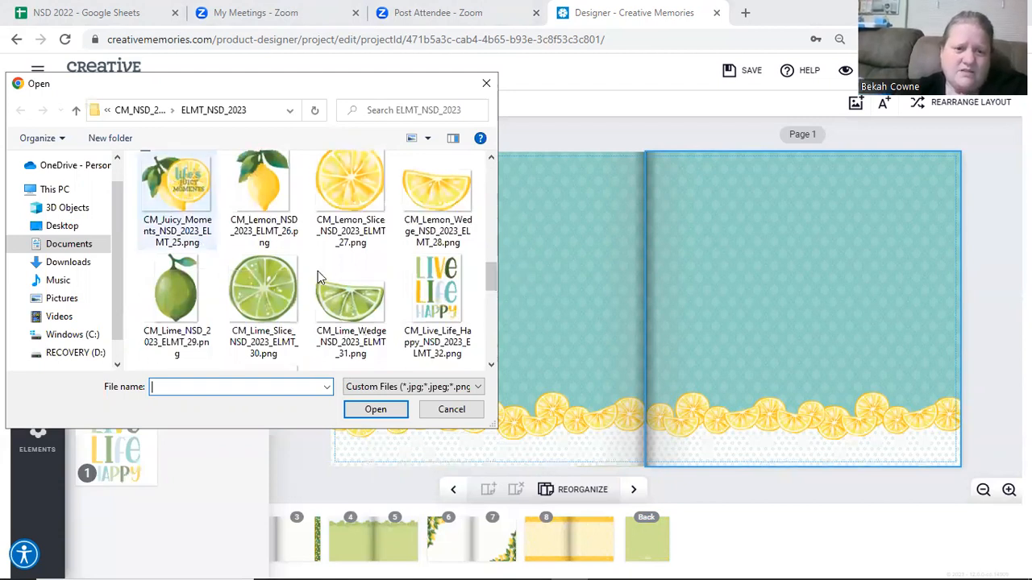
pyautogui.click(169, 168)
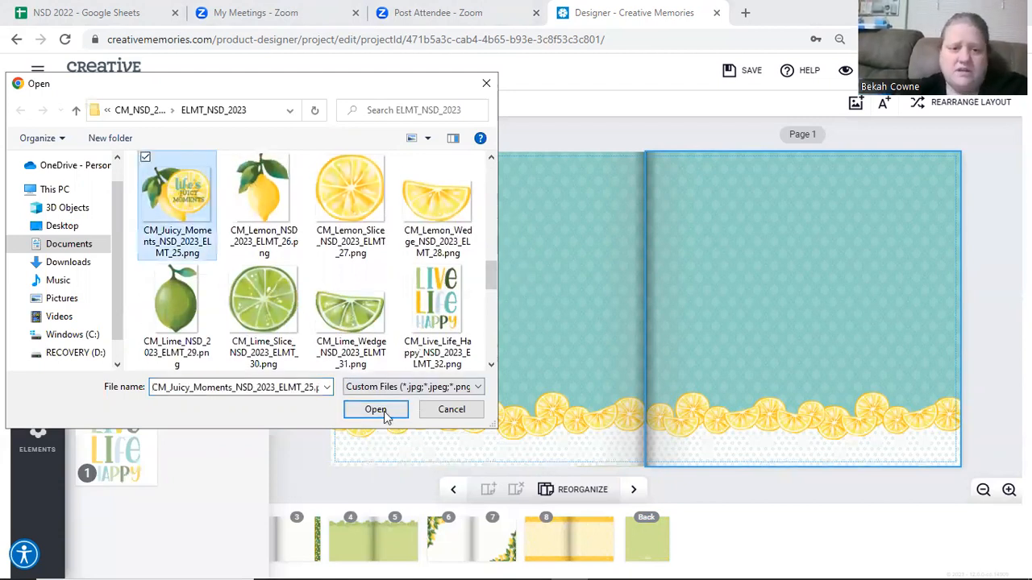
pyautogui.click(376, 410)
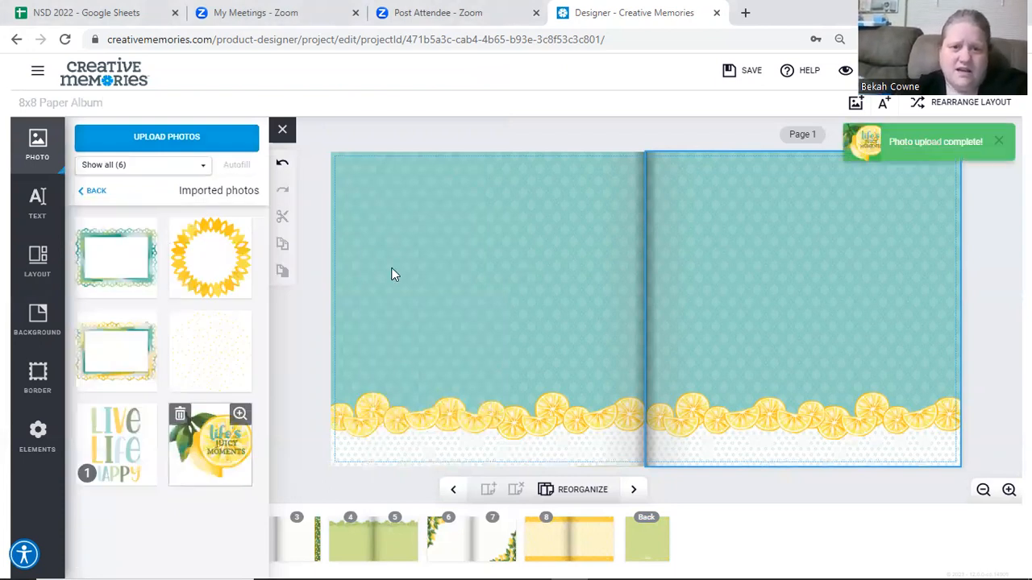
# Step: Place the Life's Juicy Moments lemon element on the page 1 spread, shrink it, and position it in the left-hand page's upper-left corner
pyautogui.moveTo(391, 239)
pyautogui.mouseDown()
pyautogui.moveTo(387, 214)
pyautogui.moveTo(395, 223)
pyautogui.mouseUp()
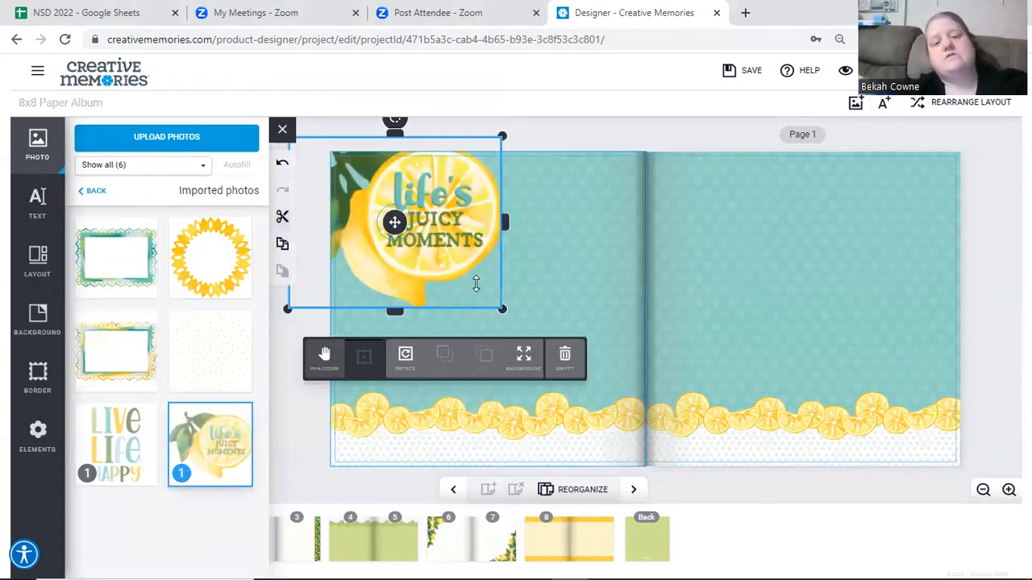
pyautogui.moveTo(379, 216); pyautogui.dragTo(339, 166)
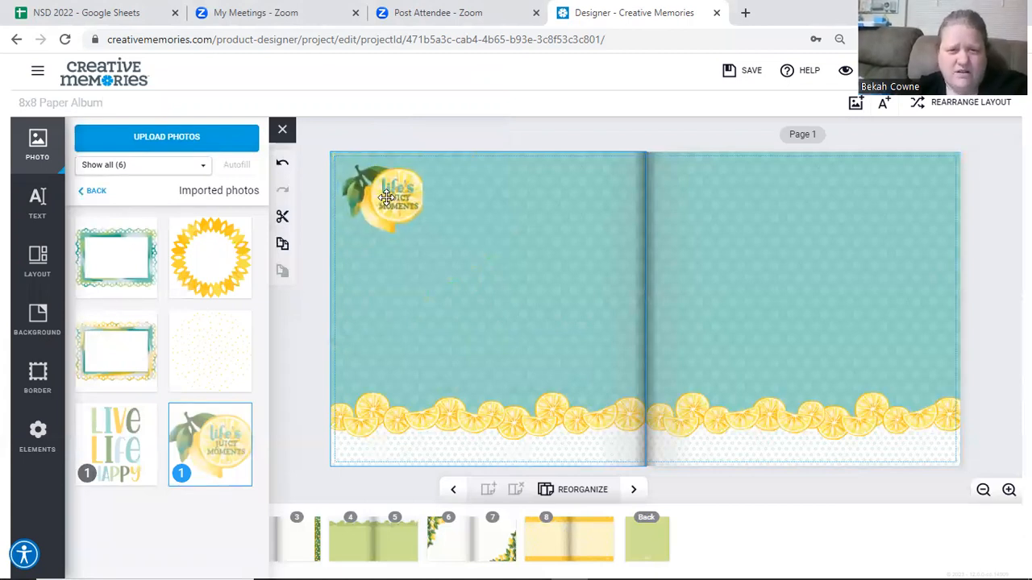
pyautogui.click(387, 198)
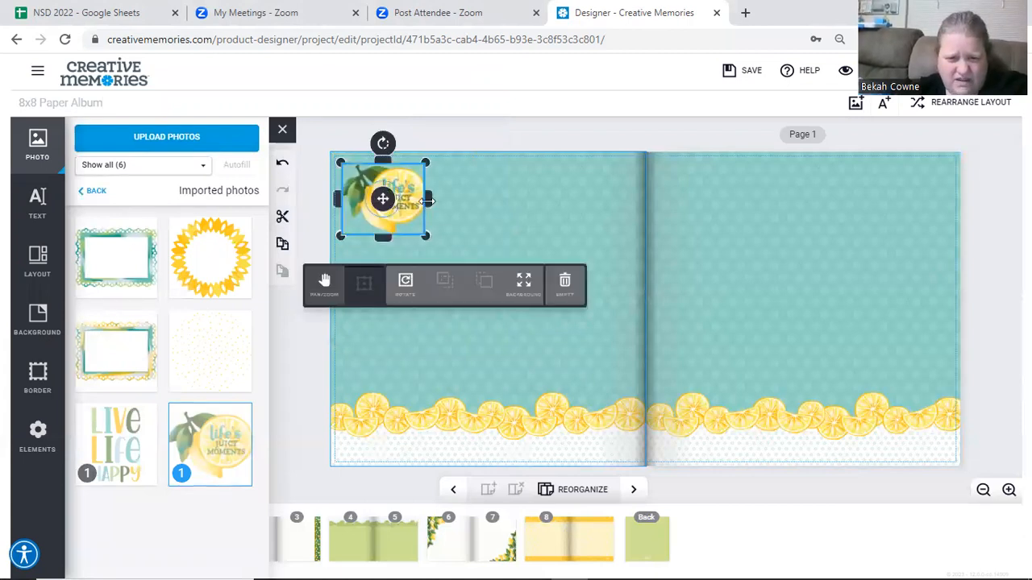
pyautogui.click(440, 208)
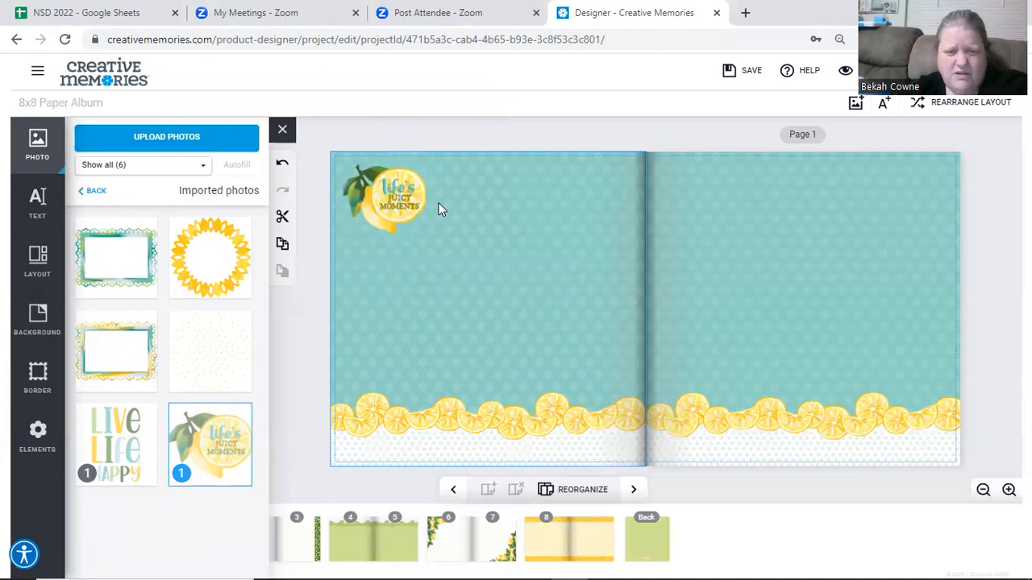
pyautogui.click(440, 209)
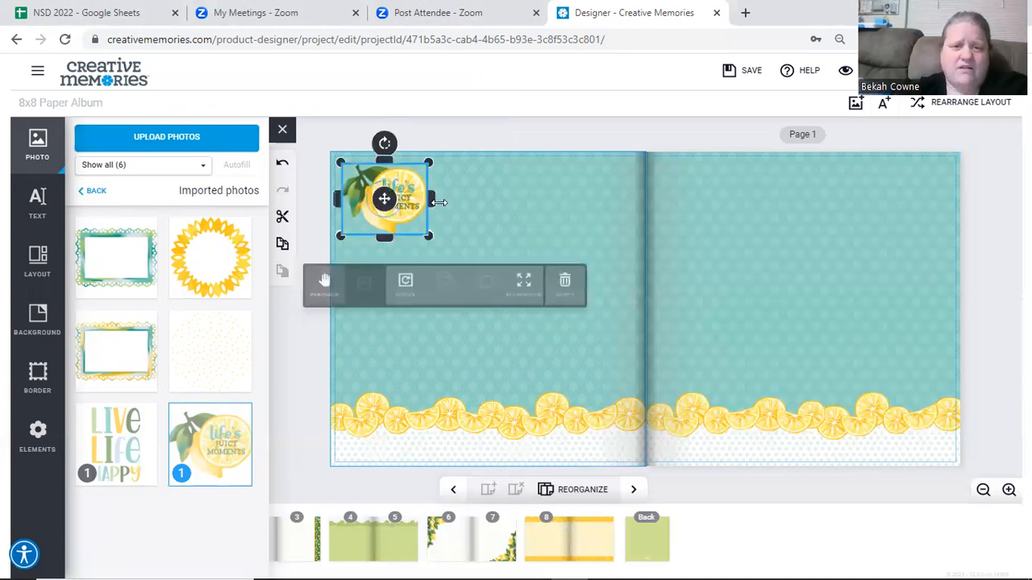
pyautogui.click(491, 213)
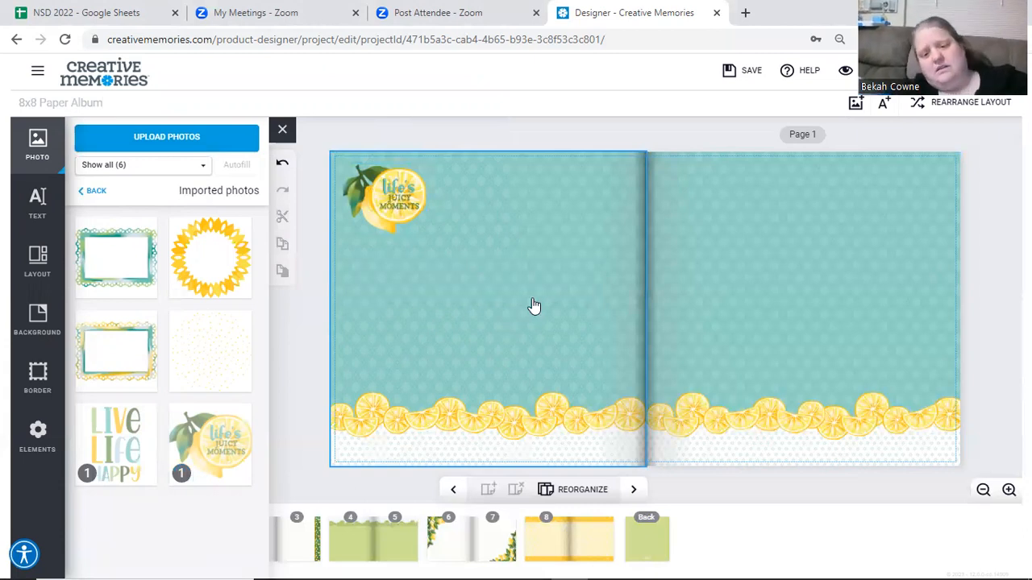
# Step: Open the spread with pages 2 and 3 and upload CM_My_Main_Squeeze_NSD_2023_ELMT_34.png from the ELMT_NSD_2023 folder
pyautogui.click(312, 545)
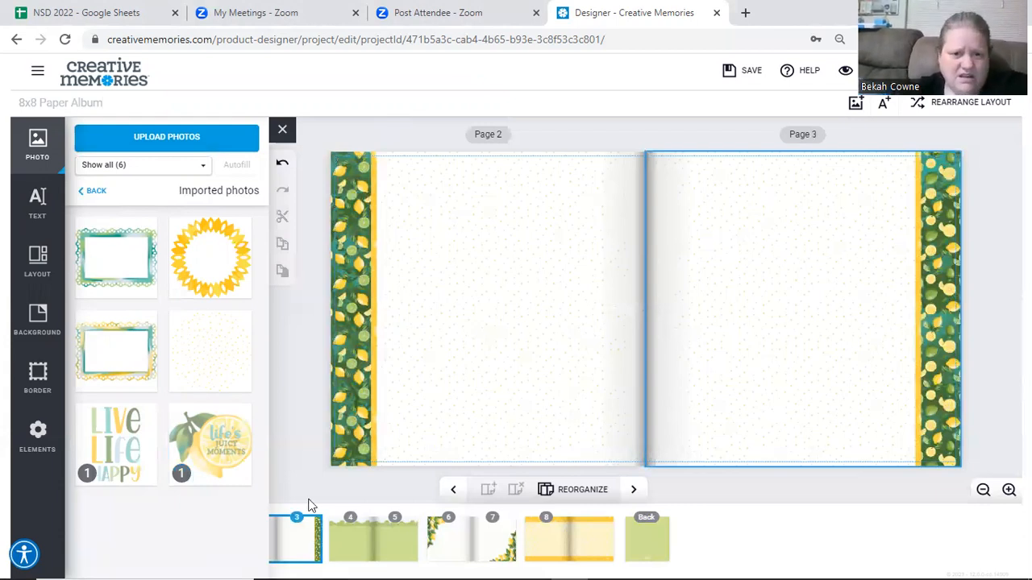
pyautogui.click(219, 145)
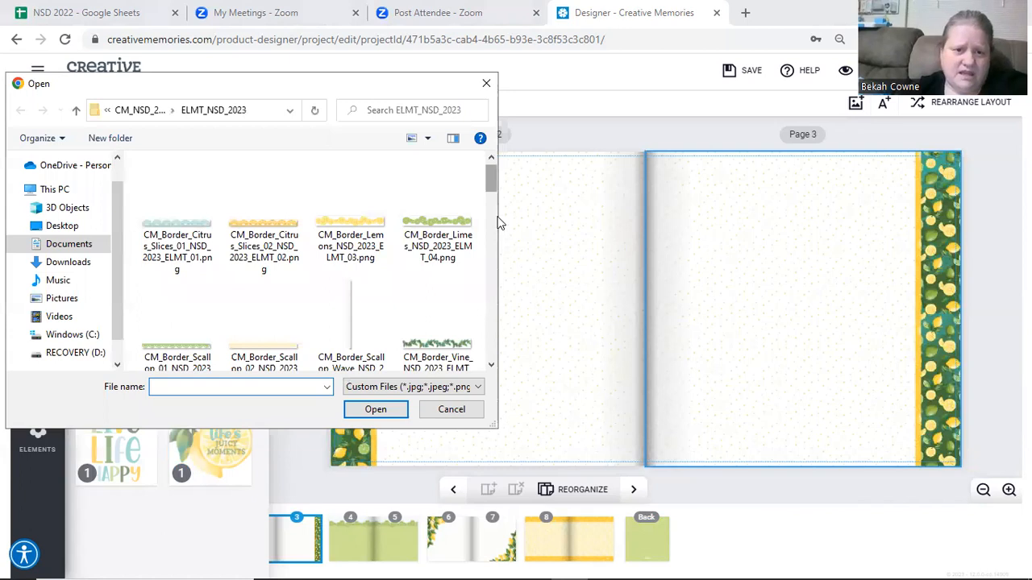
pyautogui.scroll(-3, 497, 234)
pyautogui.scroll(-5, 495, 240)
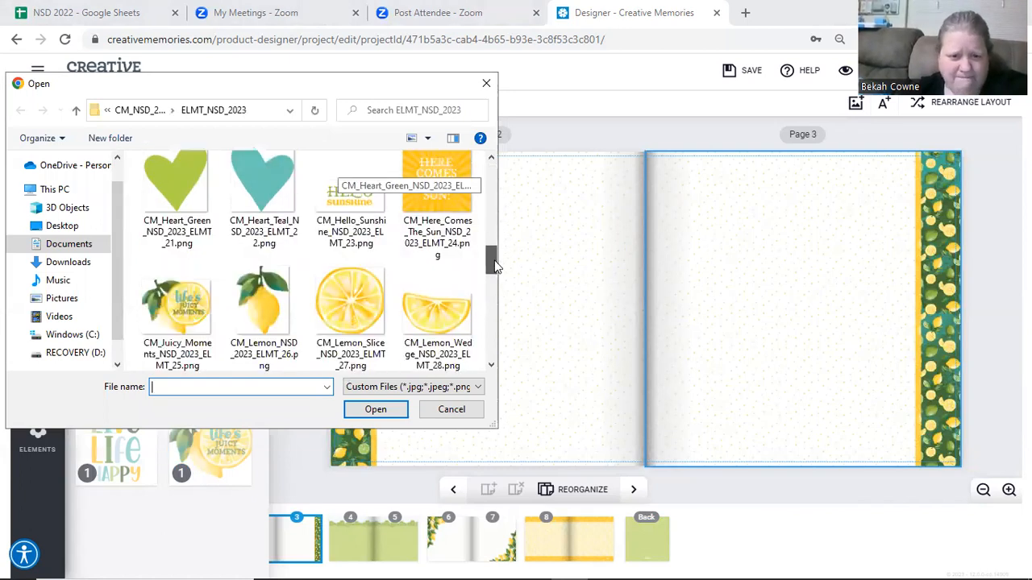
pyautogui.scroll(-1, 498, 292)
pyautogui.scroll(-6, 494, 292)
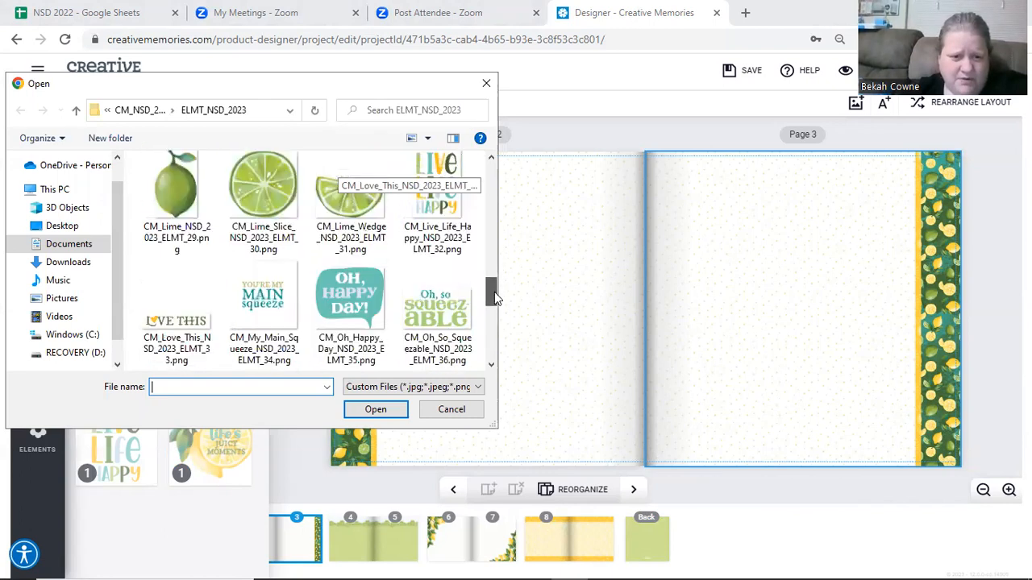
pyautogui.scroll(-3, 520, 304)
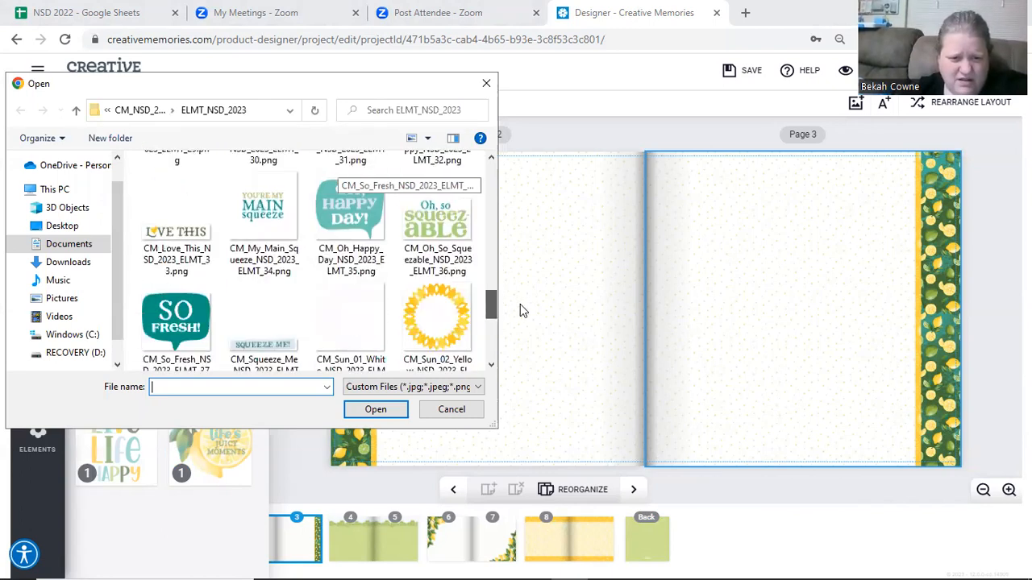
pyautogui.scroll(-1, 520, 309)
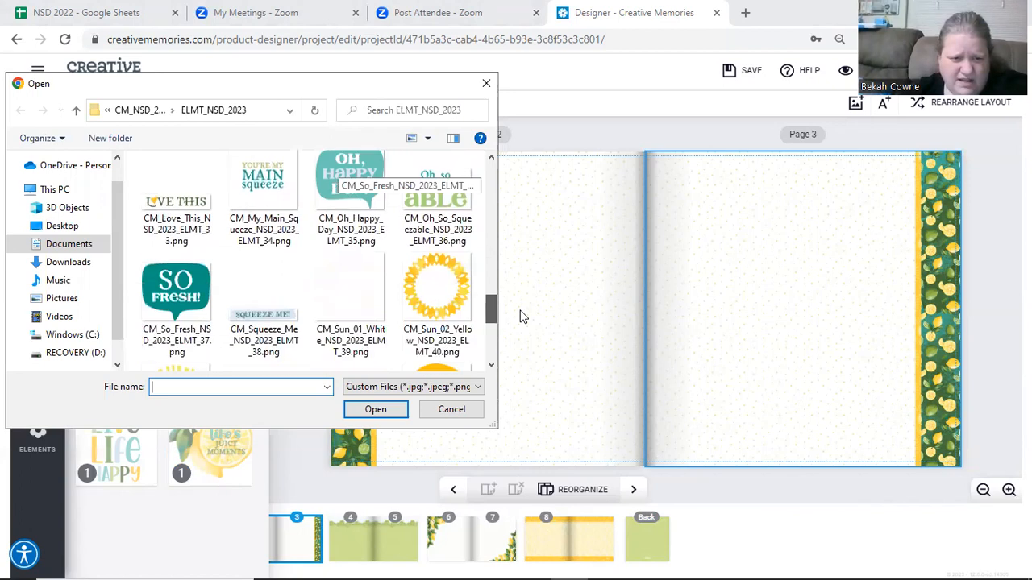
pyautogui.scroll(-1, 520, 314)
pyautogui.scroll(-1, 521, 337)
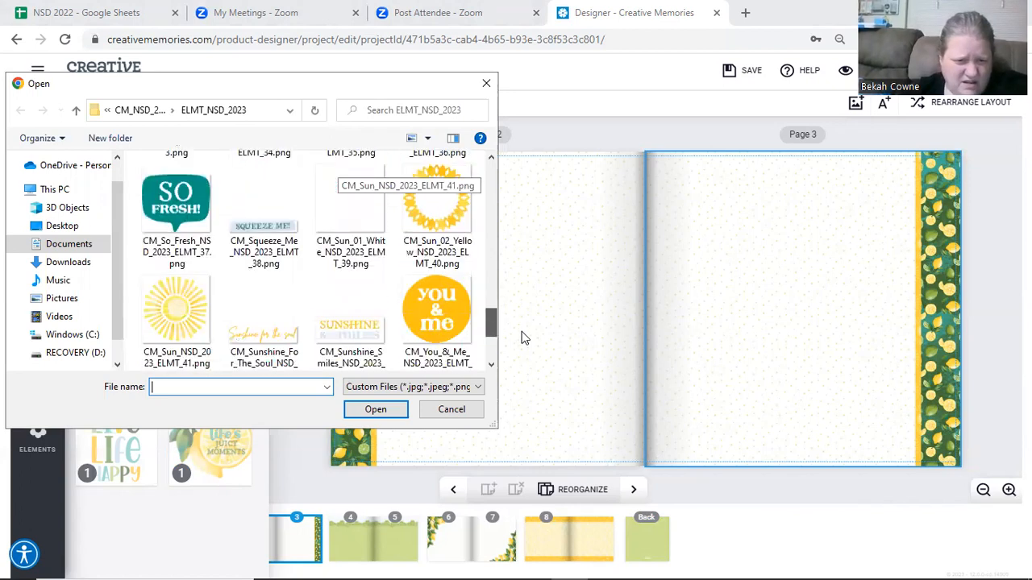
pyautogui.scroll(-1, 522, 337)
pyautogui.scroll(4, 516, 311)
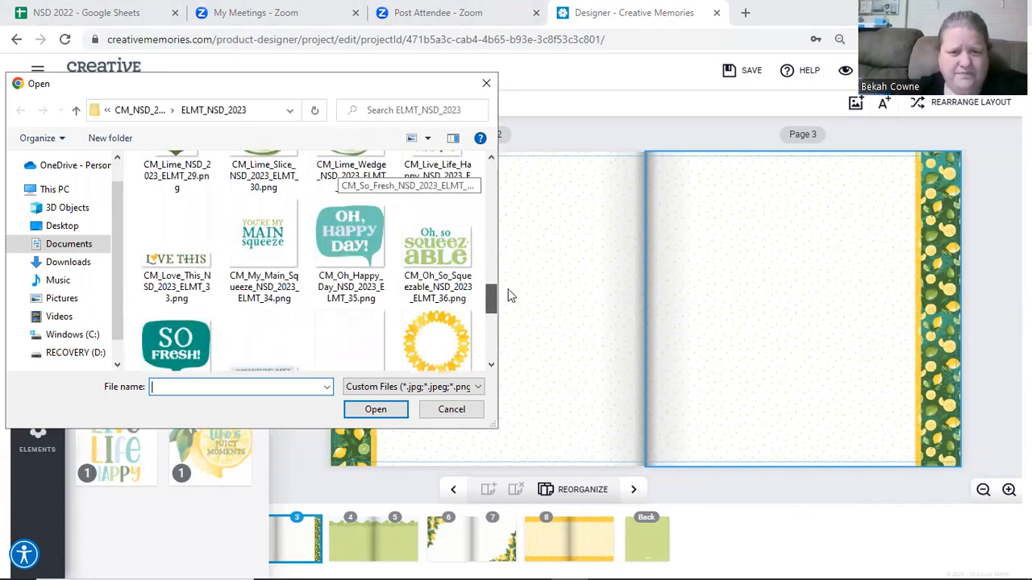
pyautogui.scroll(1, 506, 266)
pyautogui.scroll(3, 505, 256)
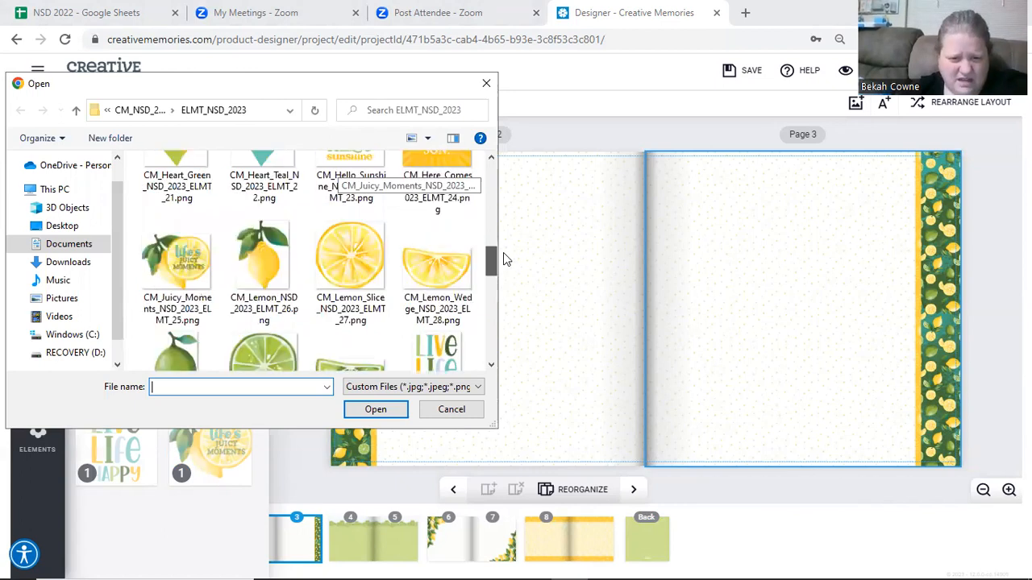
pyautogui.scroll(1, 506, 242)
pyautogui.scroll(3, 506, 233)
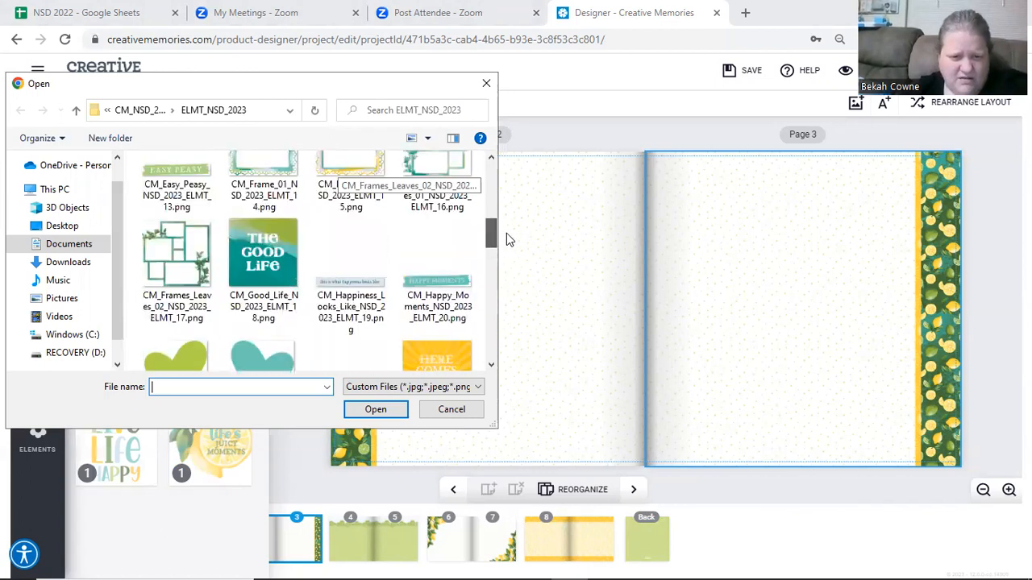
pyautogui.scroll(-4, 506, 266)
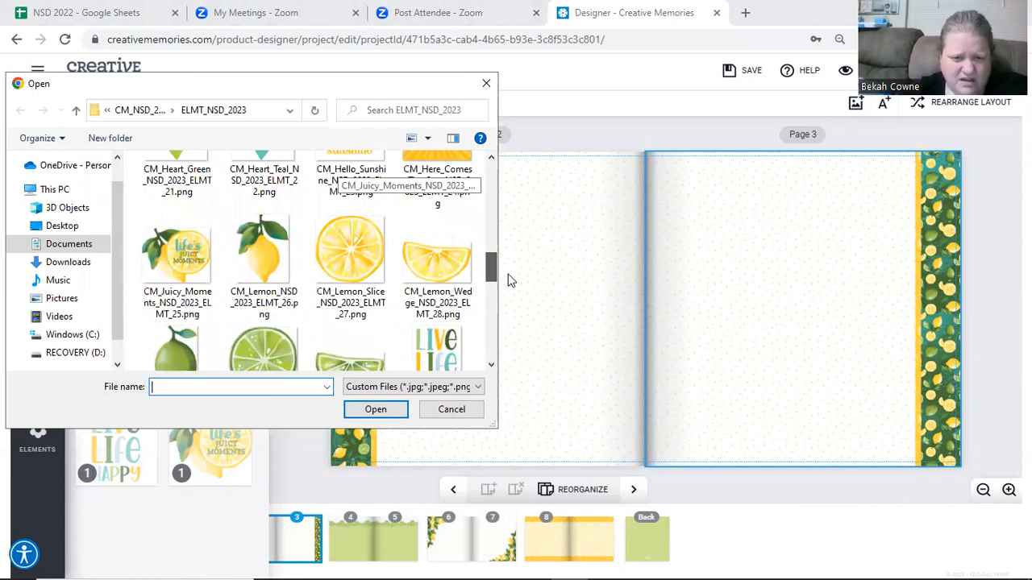
pyautogui.scroll(-3, 516, 297)
pyautogui.scroll(-3, 516, 298)
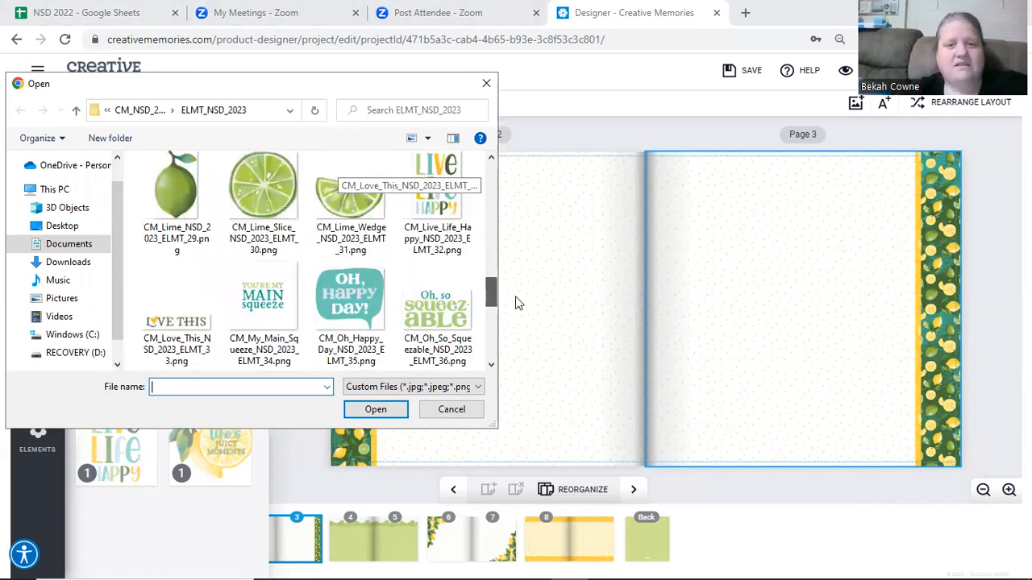
pyautogui.scroll(-1, 453, 299)
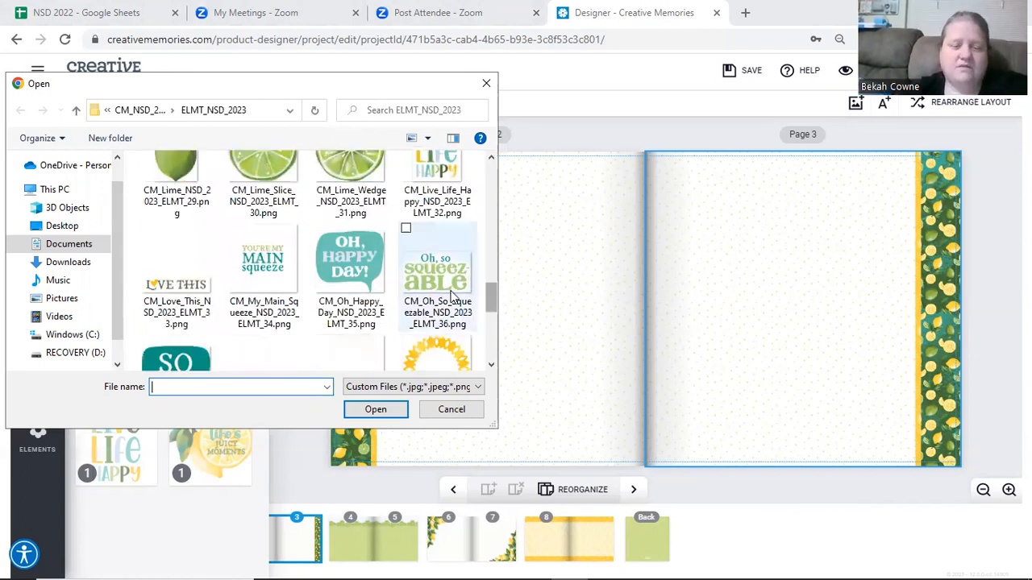
pyautogui.click(266, 274)
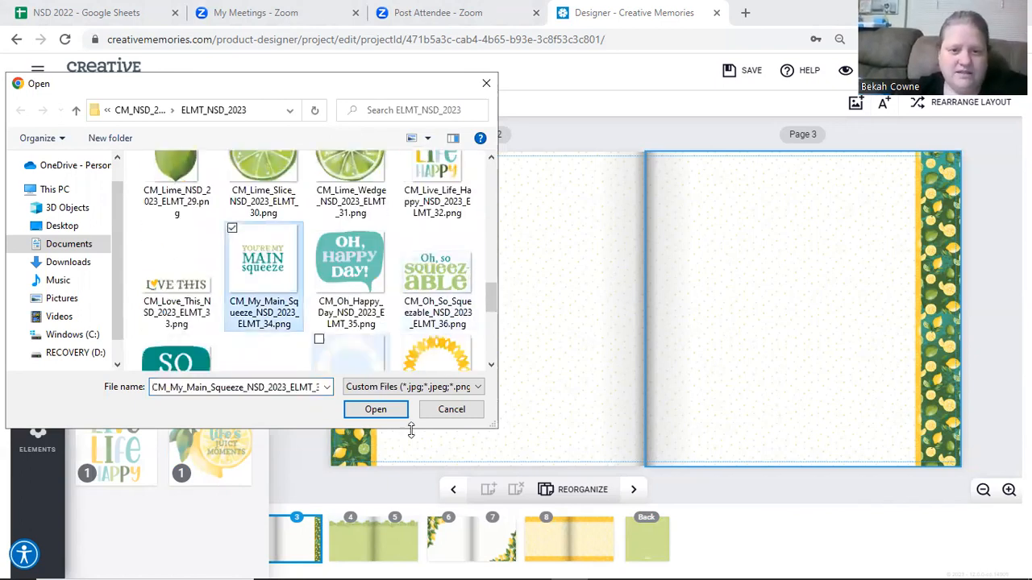
pyautogui.click(375, 410)
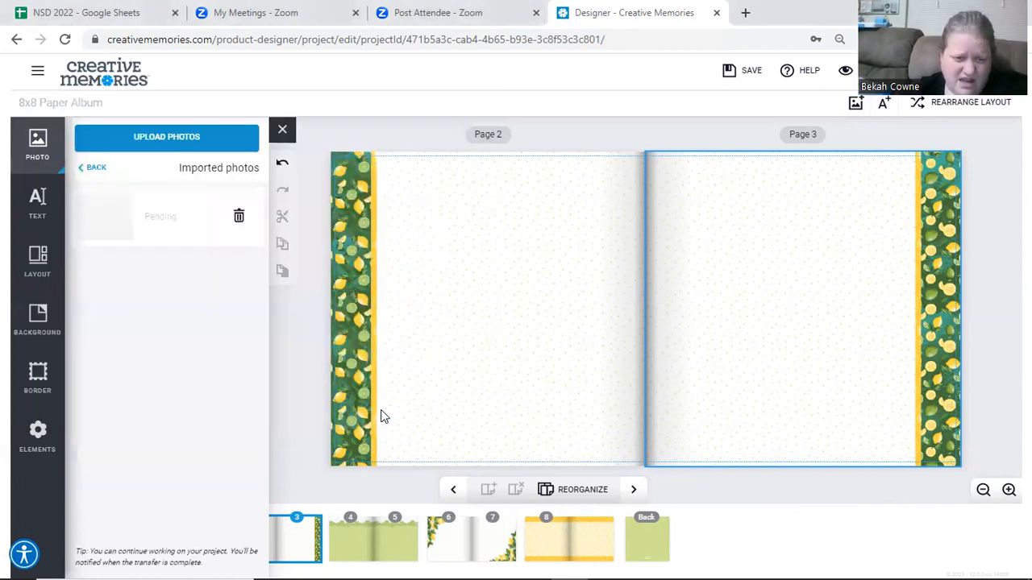
# Step: Place the You're My Main Squeeze element on page 3, shrink it, and position it overlapping the upper part of the lemon border
pyautogui.moveTo(272, 513); pyautogui.dragTo(889, 286)
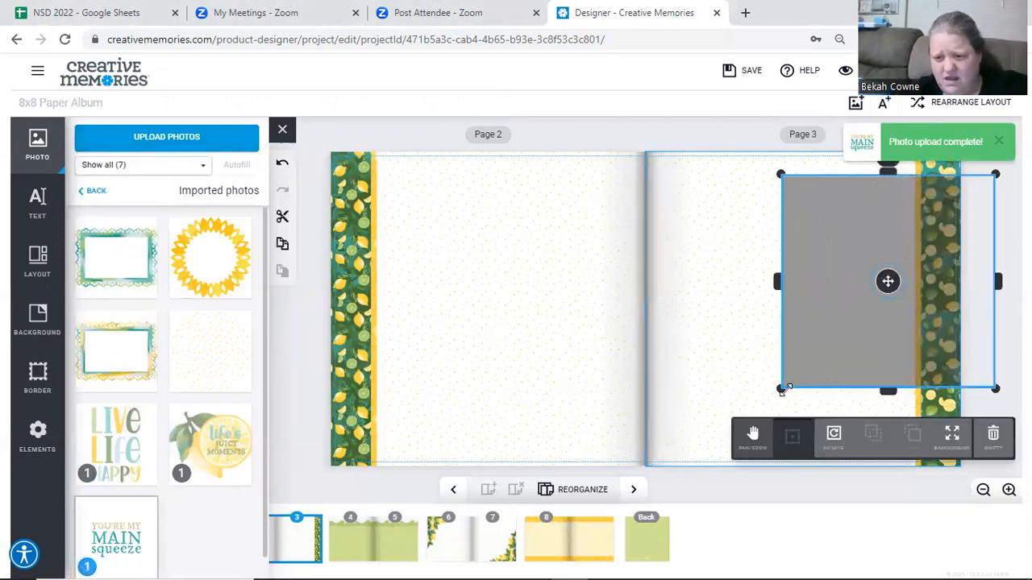
pyautogui.moveTo(783, 390); pyautogui.dragTo(857, 279)
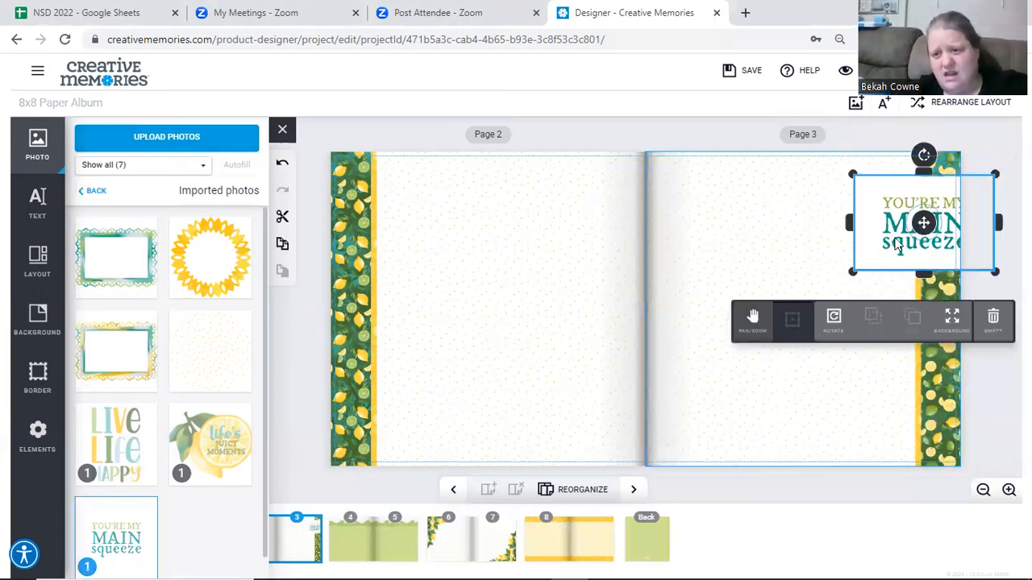
pyautogui.moveTo(897, 246); pyautogui.dragTo(926, 220)
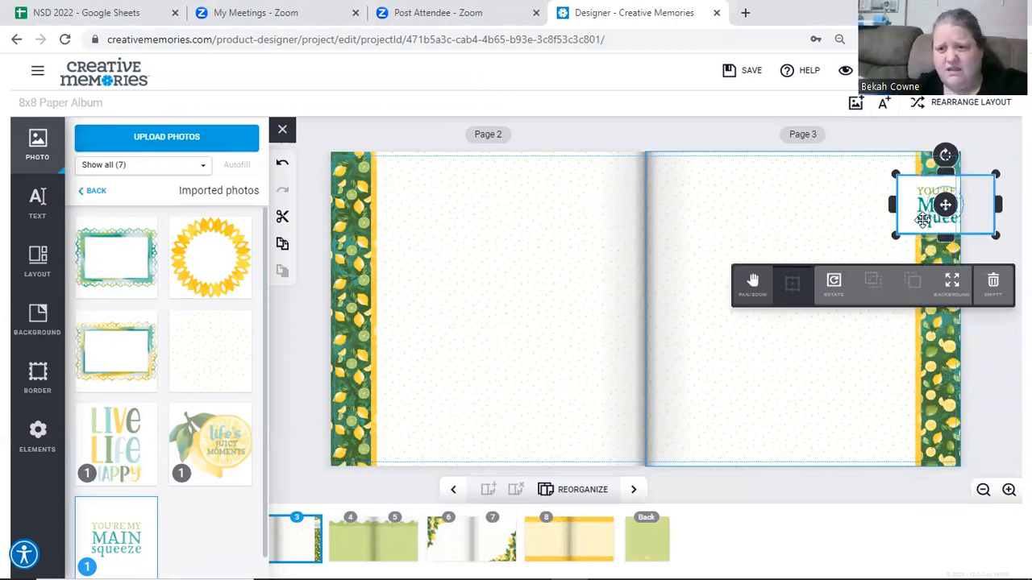
pyautogui.moveTo(919, 205); pyautogui.dragTo(885, 228)
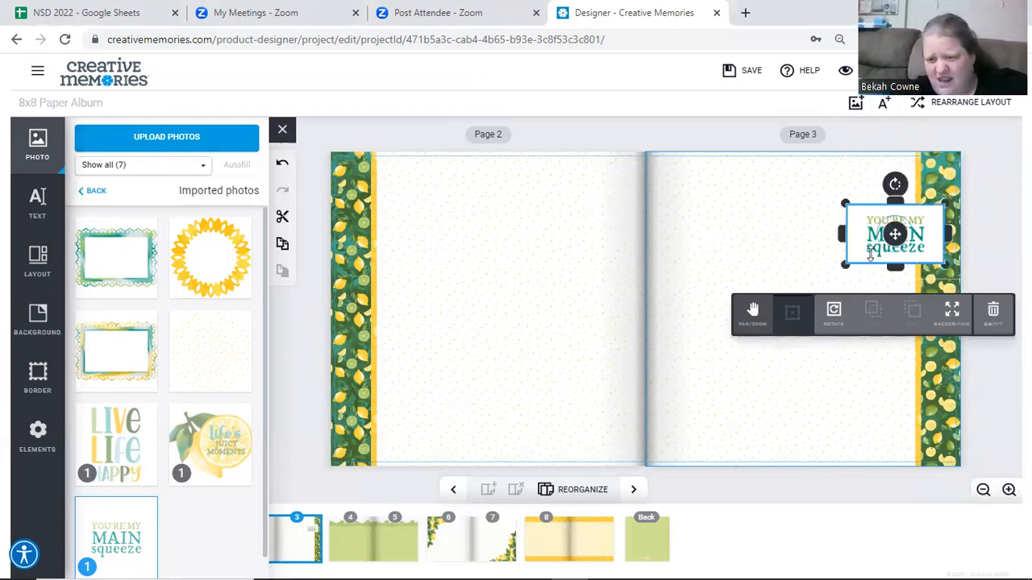
pyautogui.click(807, 236)
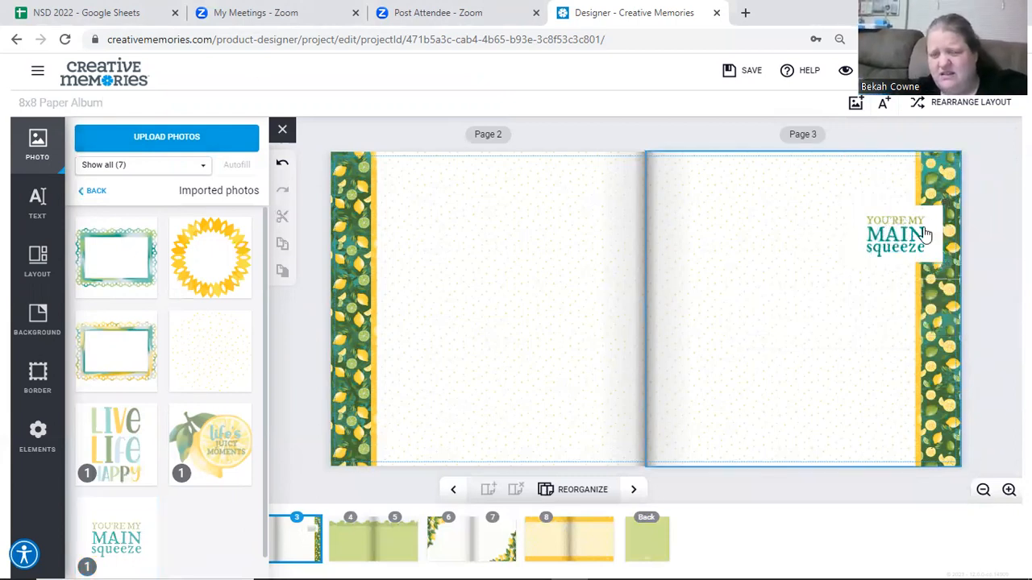
# Step: Stretch the You're My Main Squeeze element's white box taller at its lower and upper edges on page 3
pyautogui.click(907, 232)
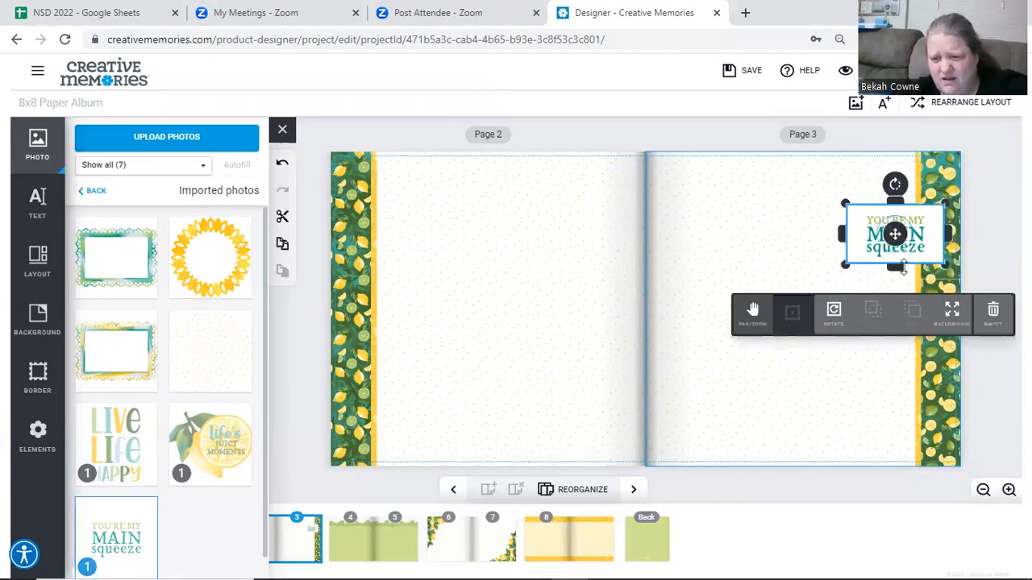
pyautogui.click(835, 243)
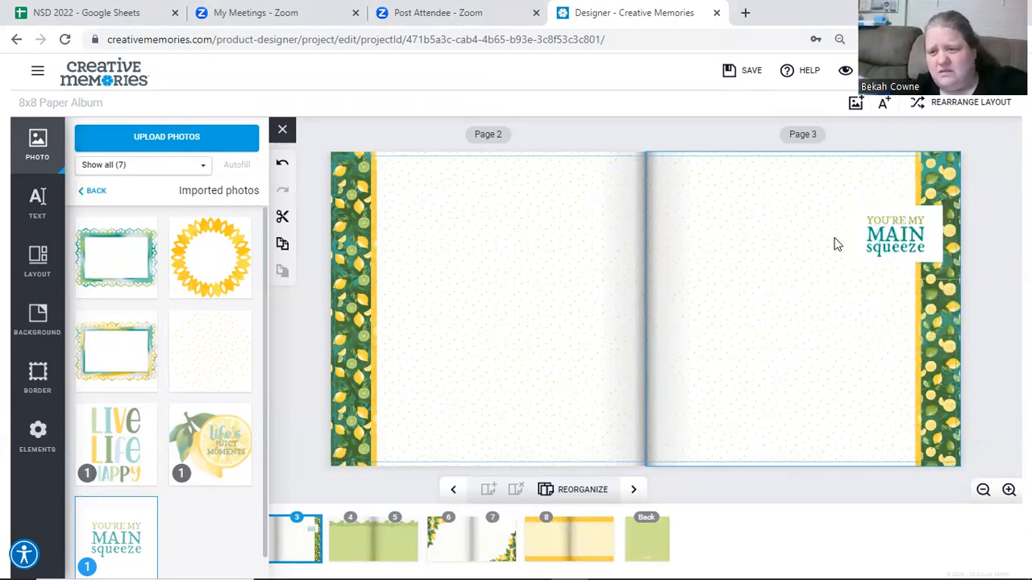
pyautogui.click(886, 235)
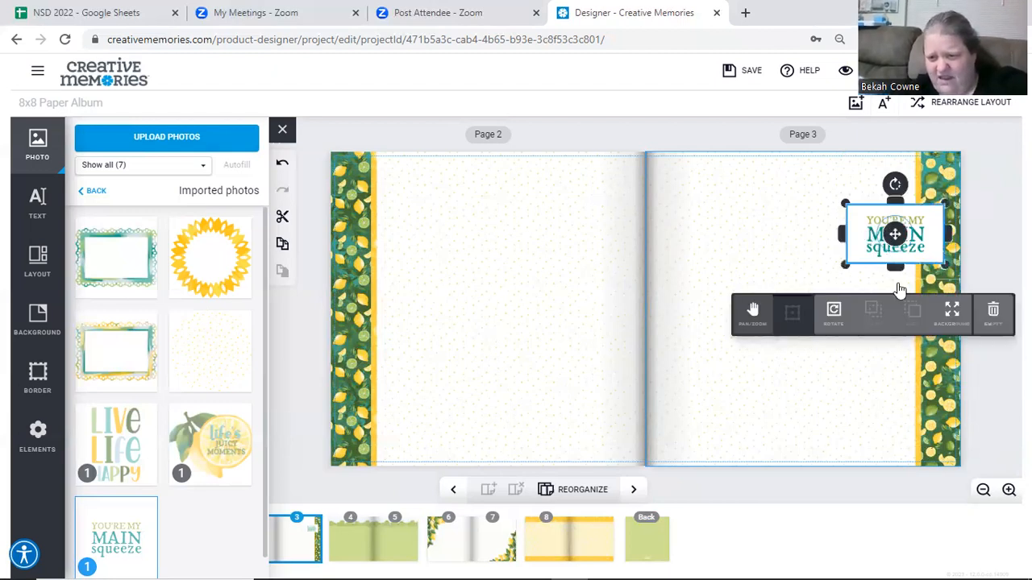
pyautogui.moveTo(896, 267); pyautogui.dragTo(898, 284)
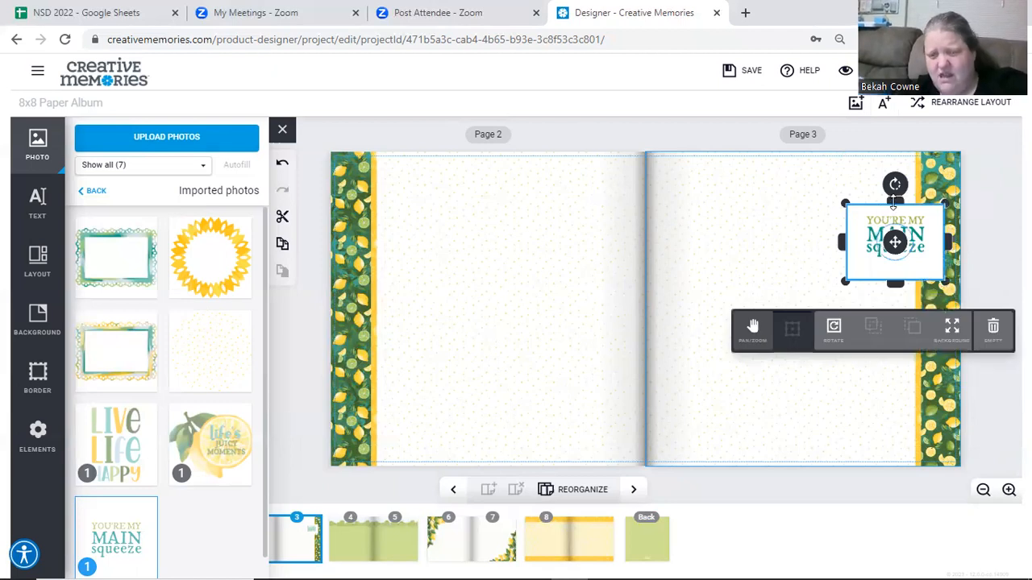
pyautogui.moveTo(896, 200); pyautogui.dragTo(895, 186)
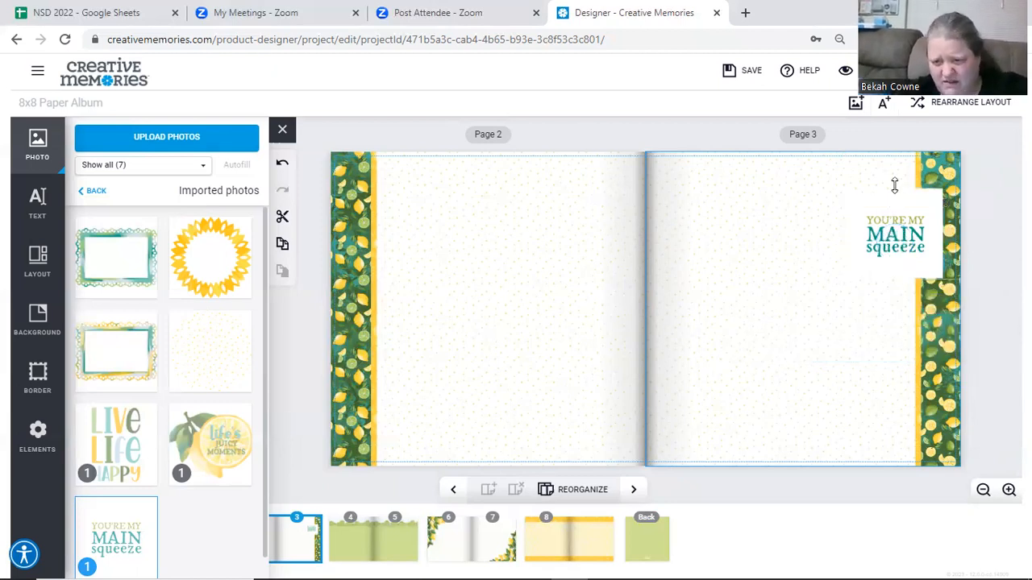
pyautogui.click(757, 237)
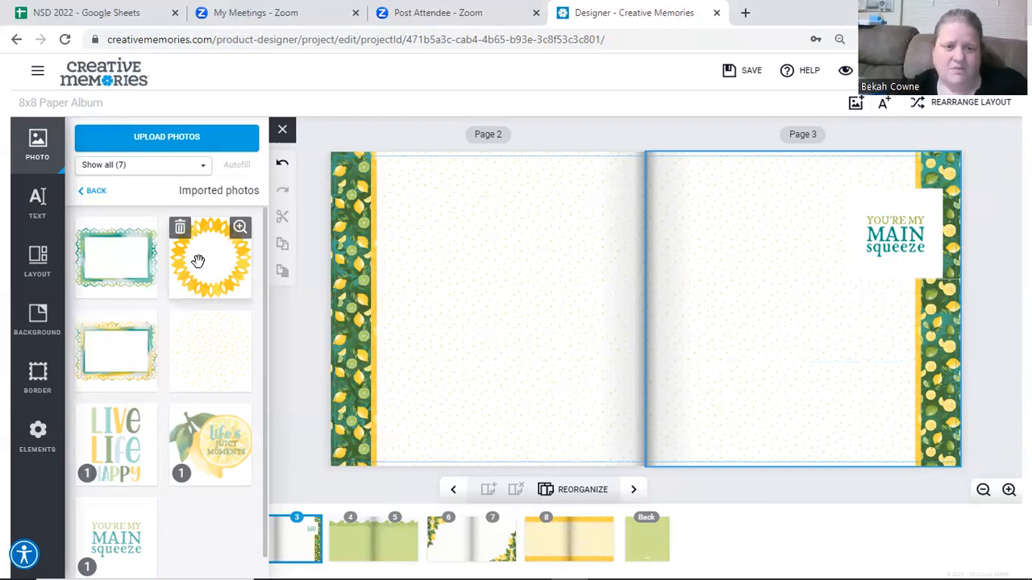
# Step: Place the yellow sun frame on page 3, shrink it, and move it below the You're My Main Squeeze element
pyautogui.moveTo(197, 260); pyautogui.dragTo(468, 285)
pyautogui.moveTo(834, 257); pyautogui.dragTo(829, 261)
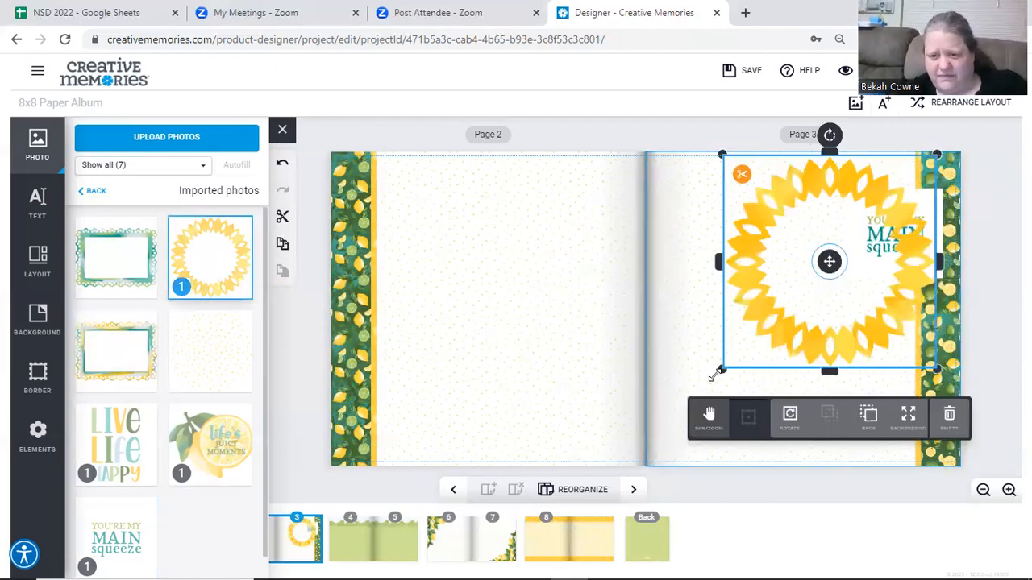
pyautogui.moveTo(795, 253); pyautogui.dragTo(856, 227)
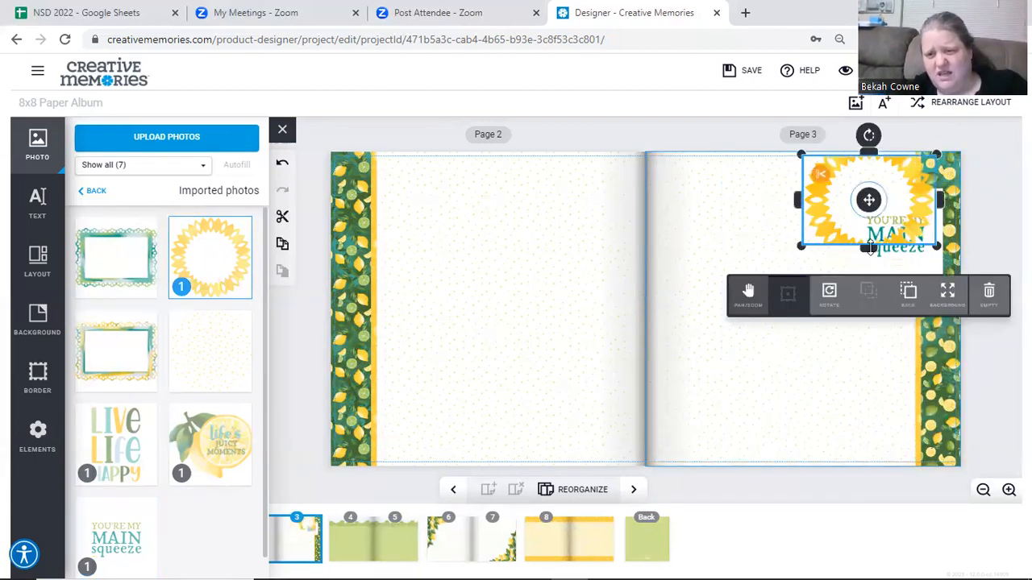
pyautogui.rightClick(871, 282)
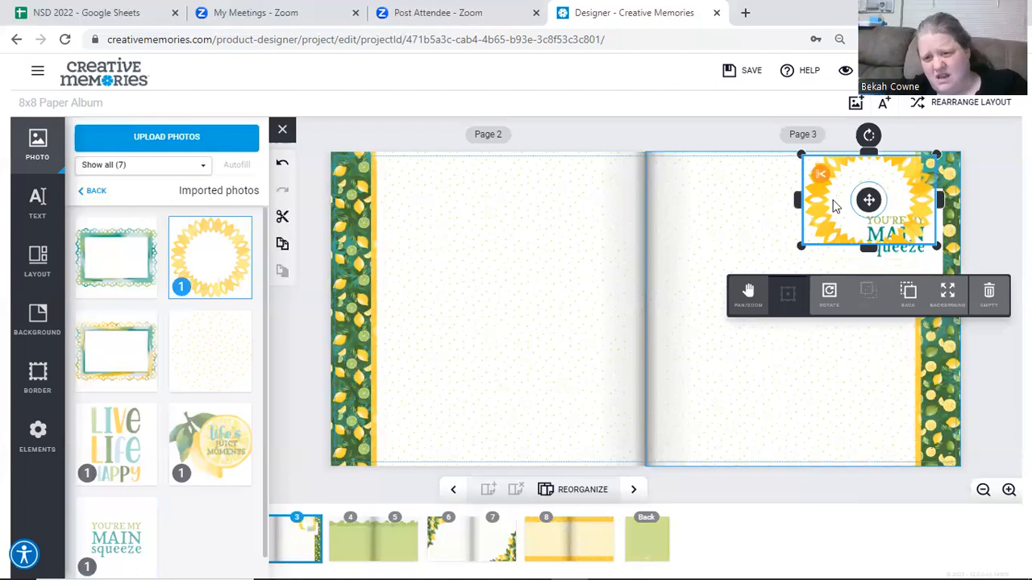
pyautogui.click(814, 208)
pyautogui.moveTo(814, 209); pyautogui.dragTo(763, 332)
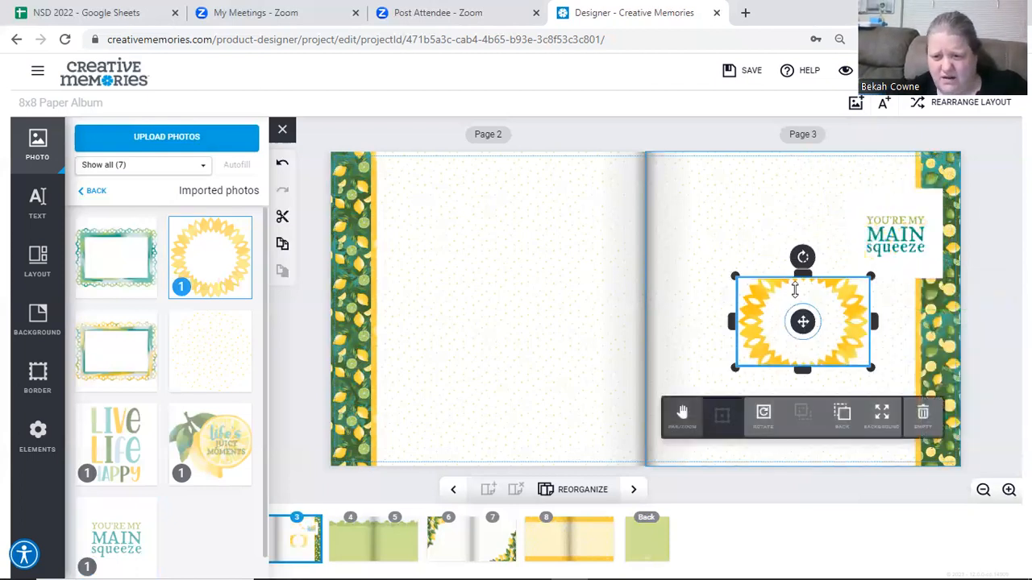
# Step: Stretch the yellow sun frame vertically into a full circle, shrink it, and position it over the You're My Main Squeeze text
pyautogui.moveTo(803, 274); pyautogui.dragTo(800, 255)
pyautogui.moveTo(803, 370); pyautogui.dragTo(821, 389)
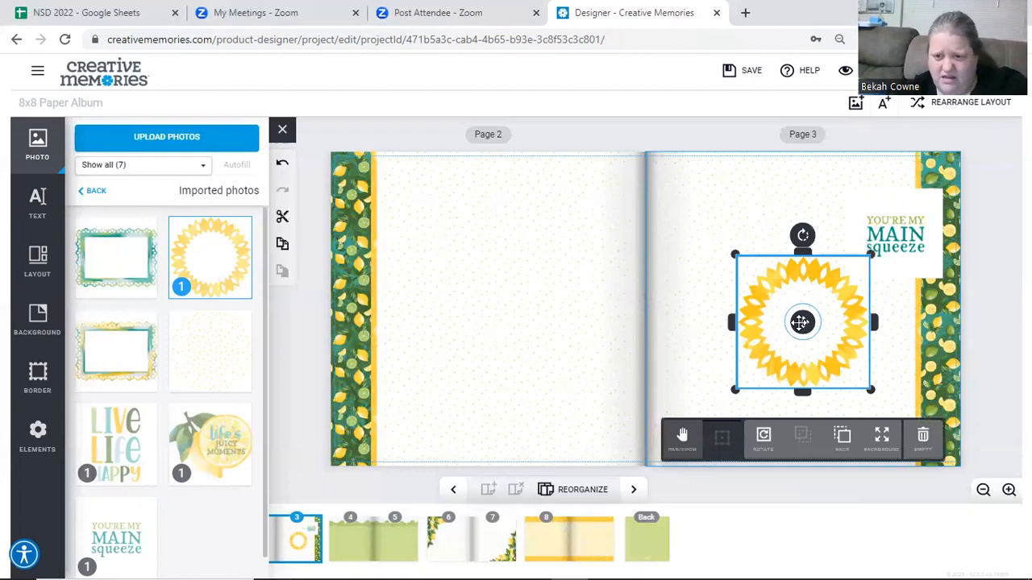
pyautogui.moveTo(735, 390); pyautogui.dragTo(796, 324)
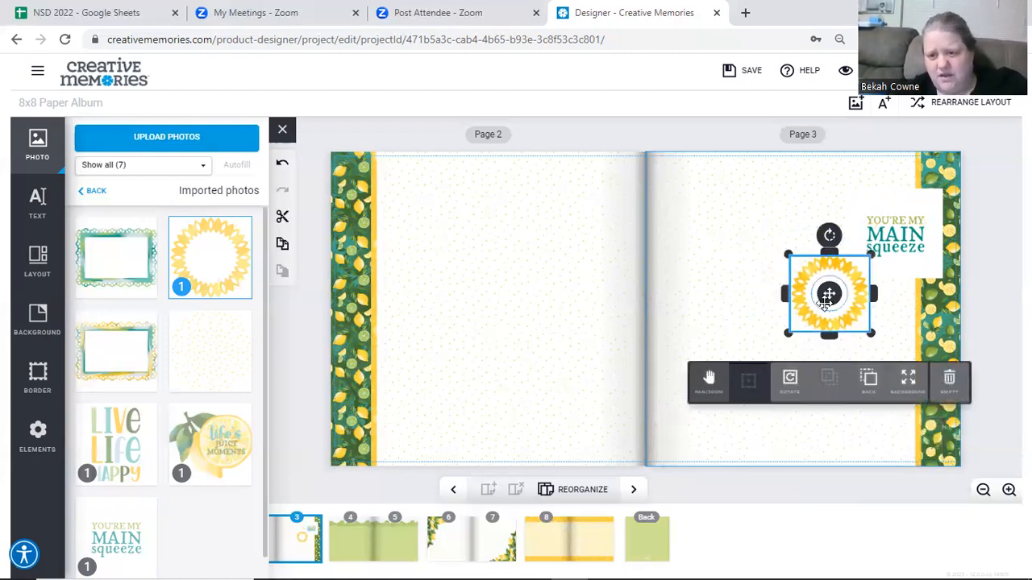
pyautogui.moveTo(893, 232); pyautogui.dragTo(897, 234)
pyautogui.click(897, 234)
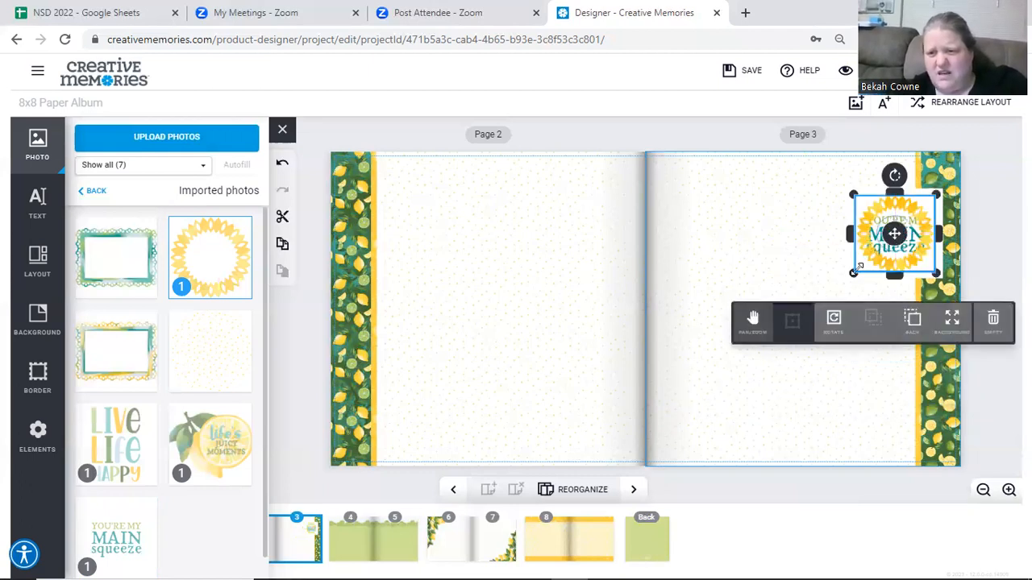
# Step: Enlarge and widen the yellow sun frame around the You're My Main Squeeze text so it extends over the lemon border
pyautogui.click(854, 300)
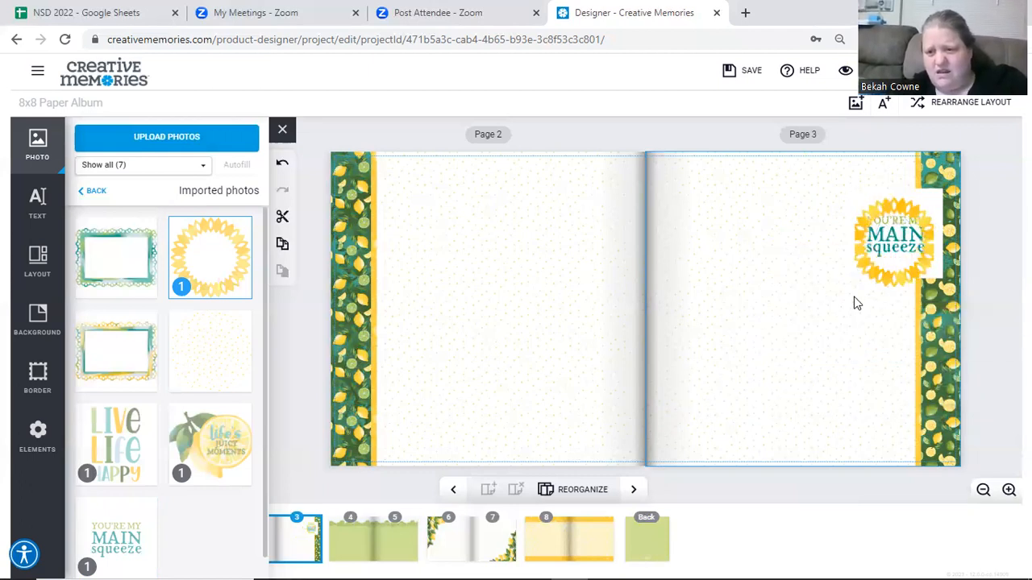
pyautogui.click(889, 258)
pyautogui.click(893, 243)
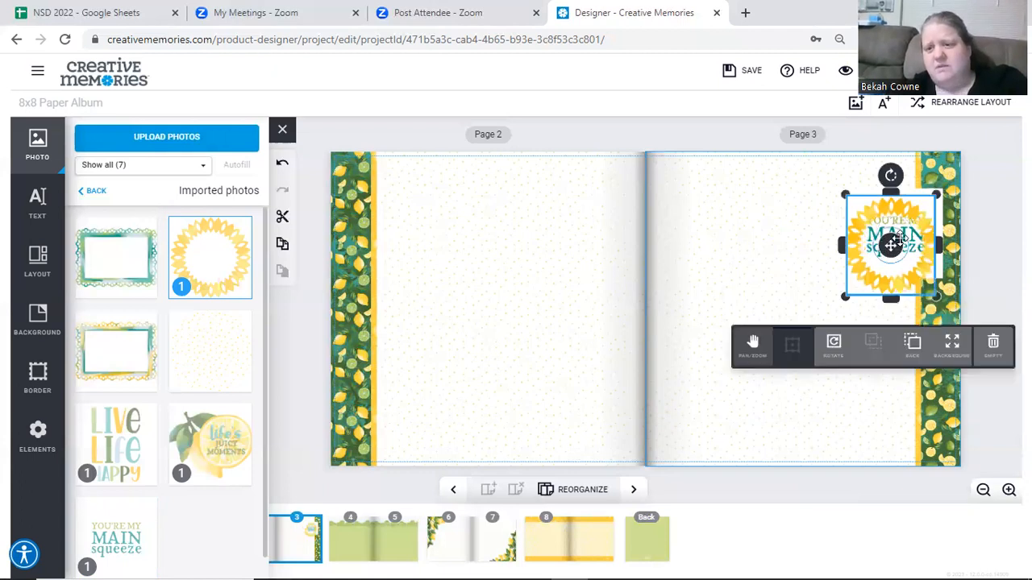
pyautogui.moveTo(898, 239); pyautogui.dragTo(896, 234)
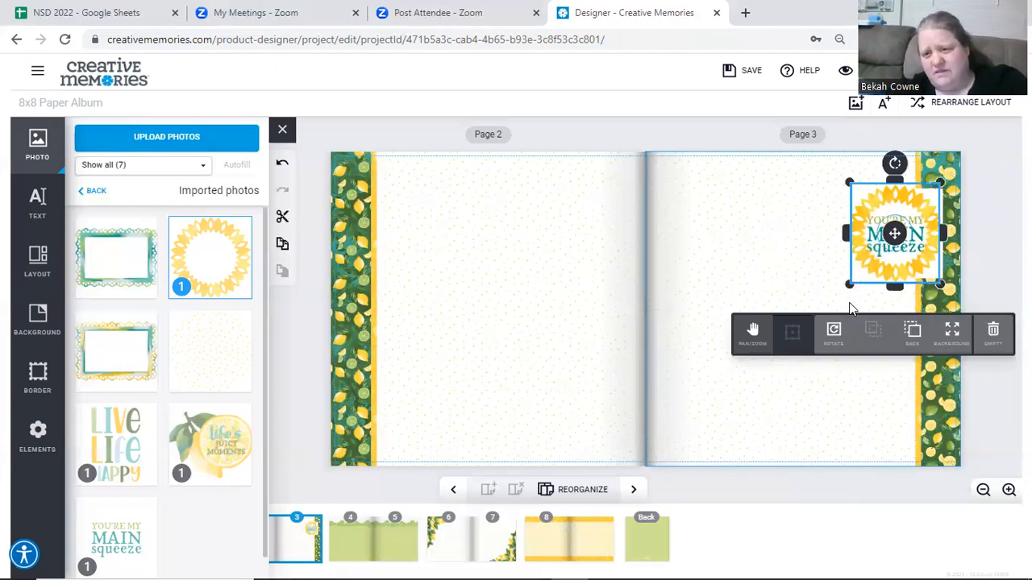
pyautogui.moveTo(851, 309); pyautogui.dragTo(833, 258)
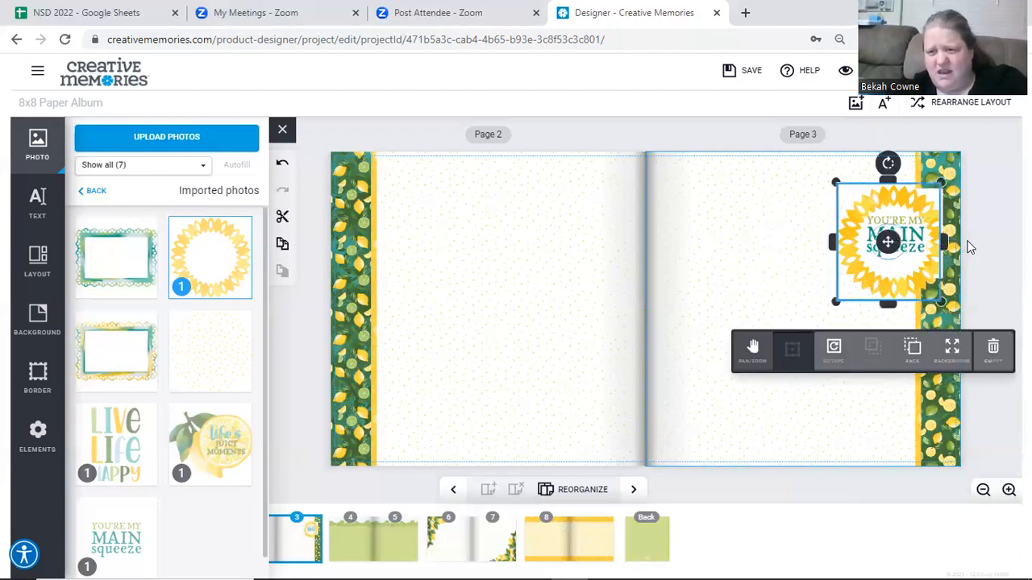
pyautogui.rightClick(980, 244)
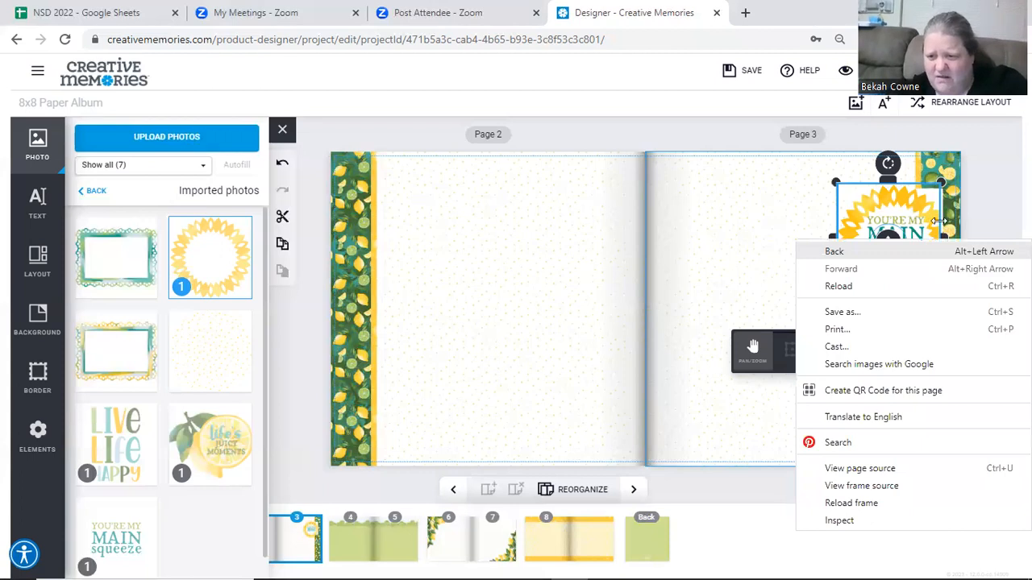
pyautogui.click(942, 242)
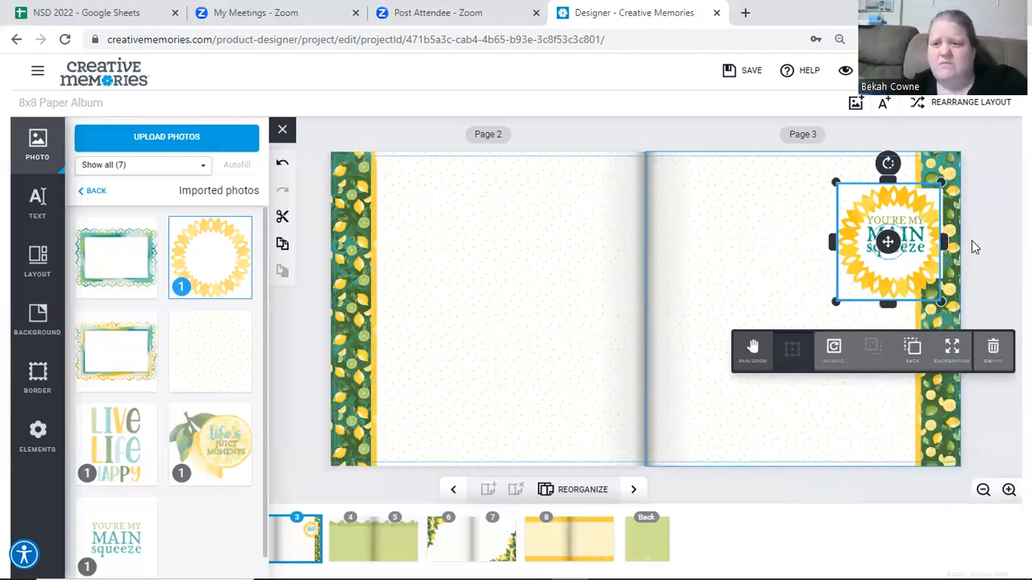
pyautogui.moveTo(944, 242); pyautogui.dragTo(954, 241)
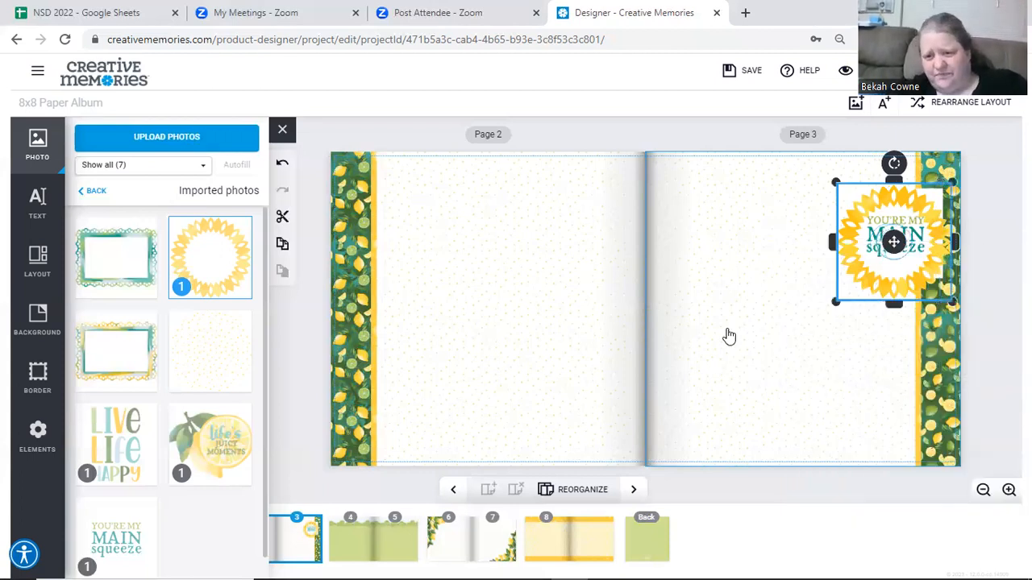
pyautogui.click(729, 336)
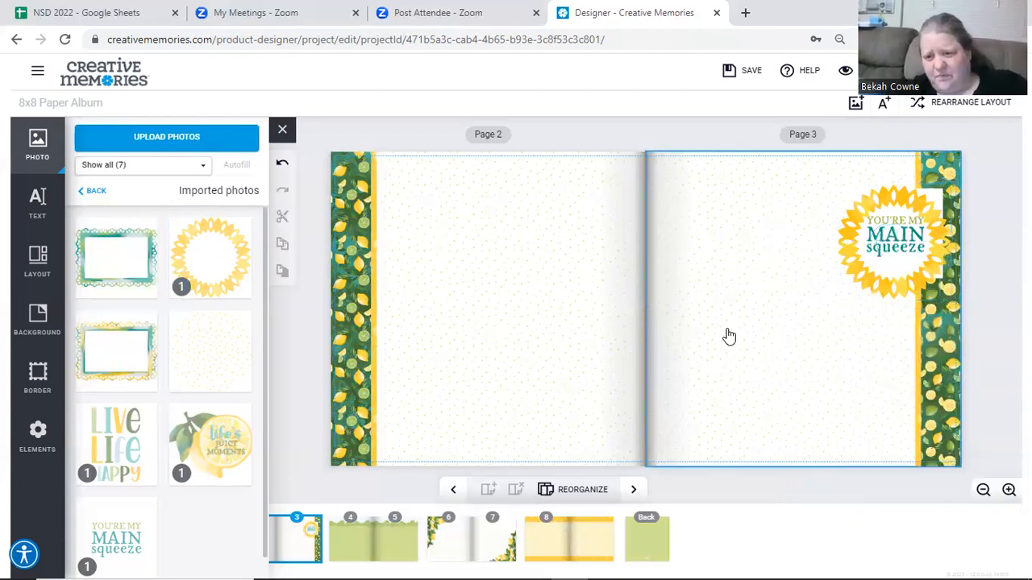
# Step: Move the yellow sun frame aside to page 3's inner edge and shrink the You're My Main Squeeze element from its lower-right corner
pyautogui.click(904, 226)
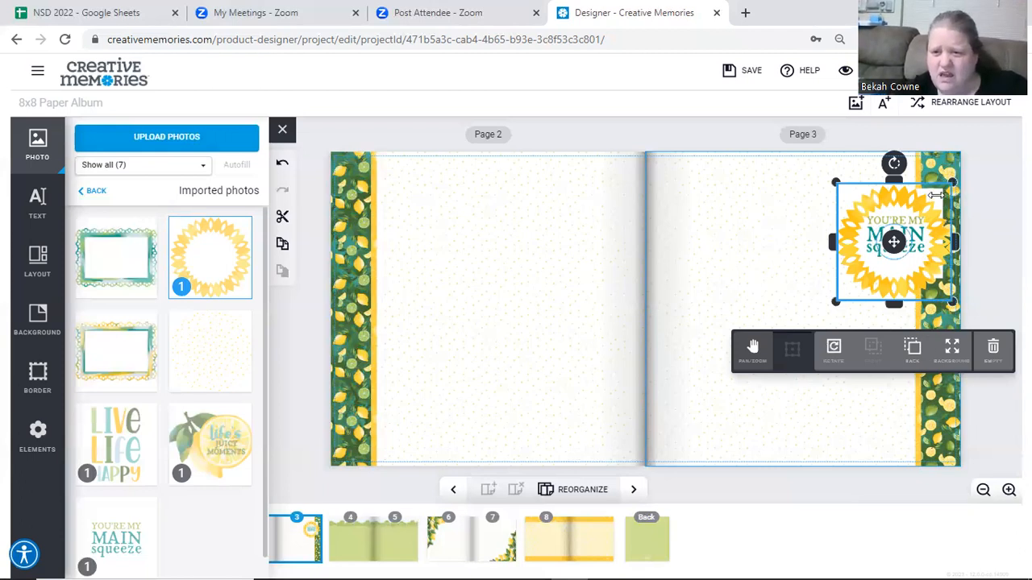
pyautogui.moveTo(865, 252); pyautogui.dragTo(663, 287)
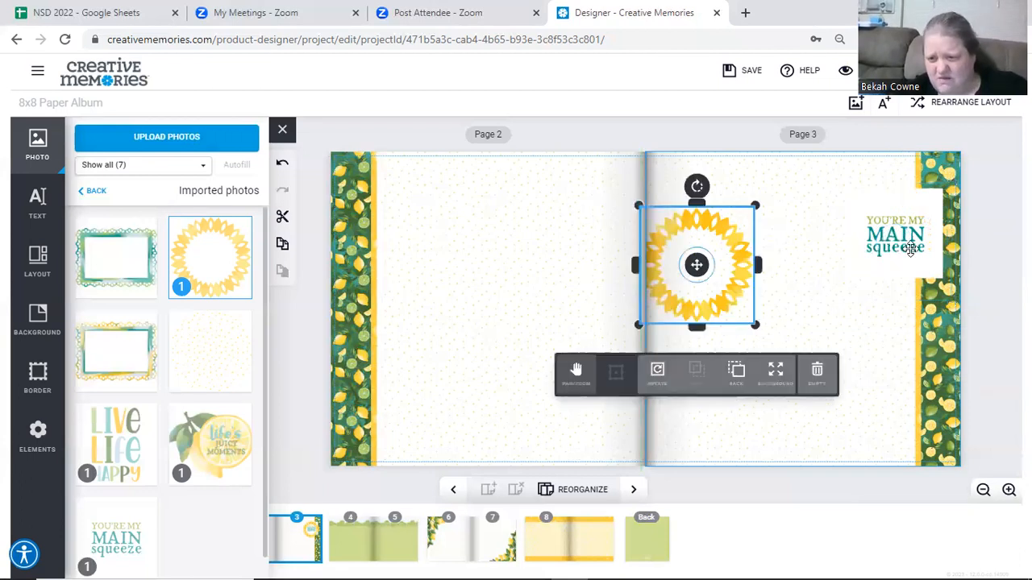
pyautogui.click(940, 276)
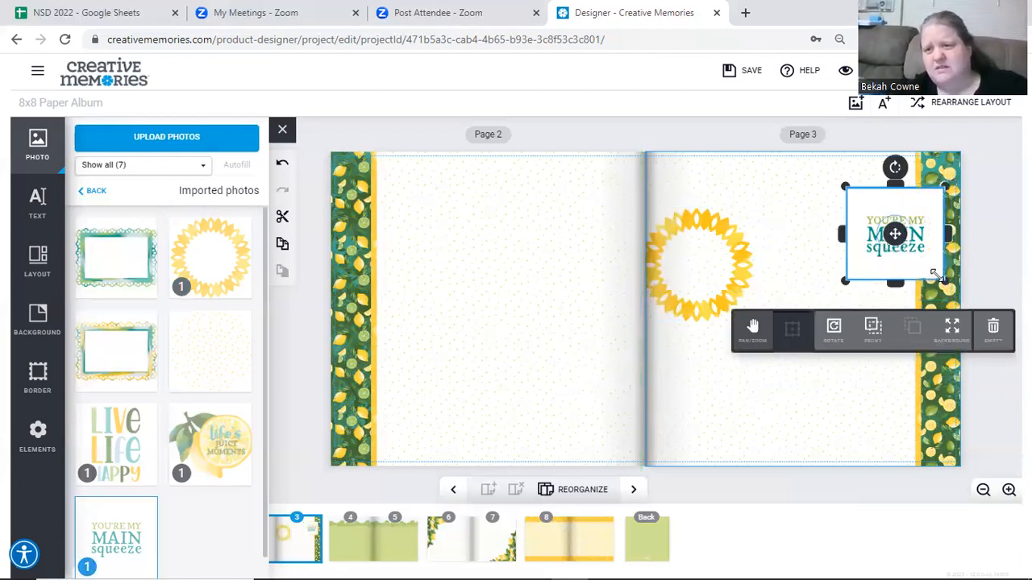
pyautogui.moveTo(928, 266); pyautogui.dragTo(921, 264)
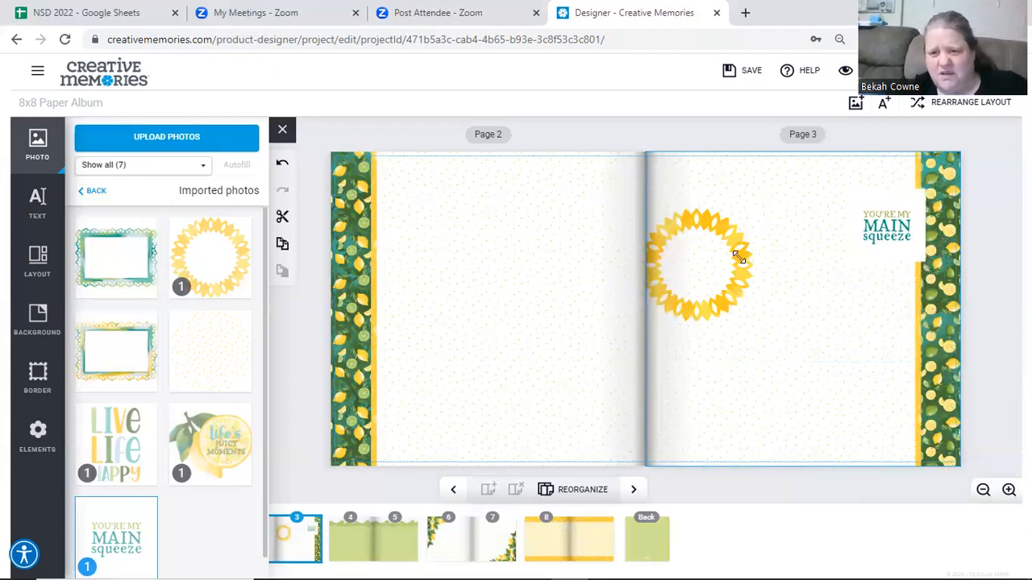
# Step: Center the yellow sun frame around the You're My Main Squeeze text, overlapping the lemon border
pyautogui.click(709, 216)
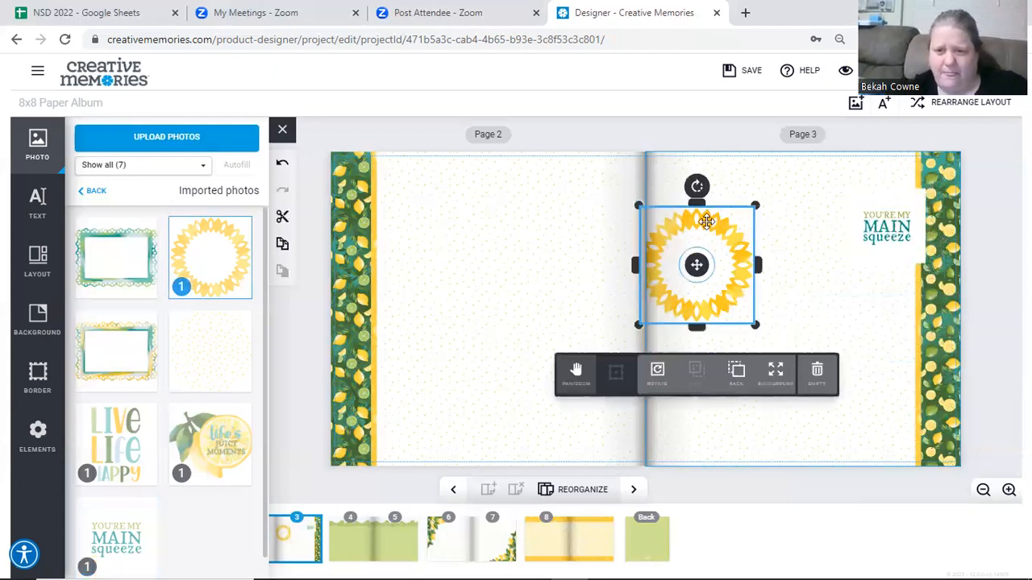
pyautogui.moveTo(844, 241); pyautogui.dragTo(887, 232)
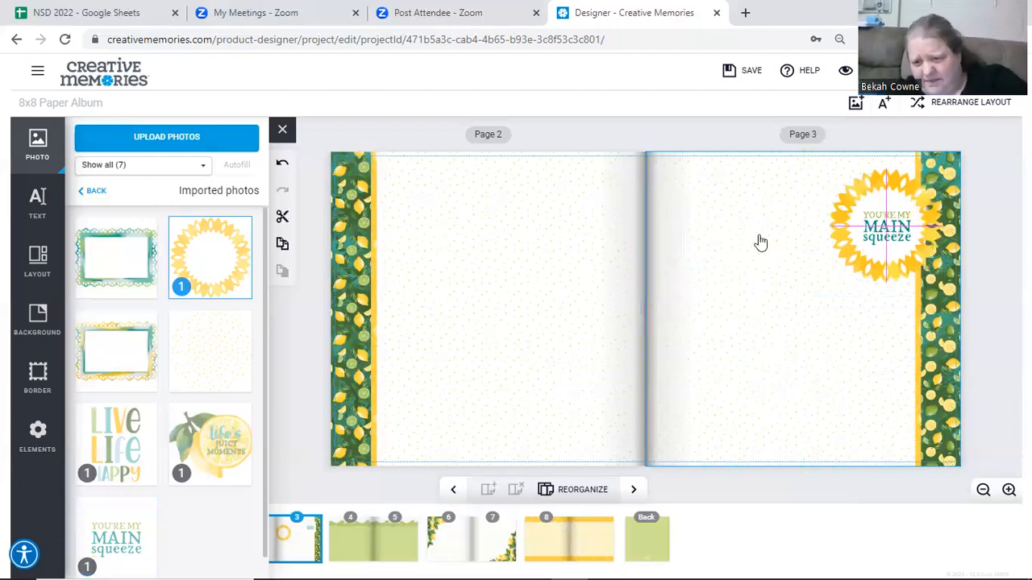
pyautogui.click(760, 242)
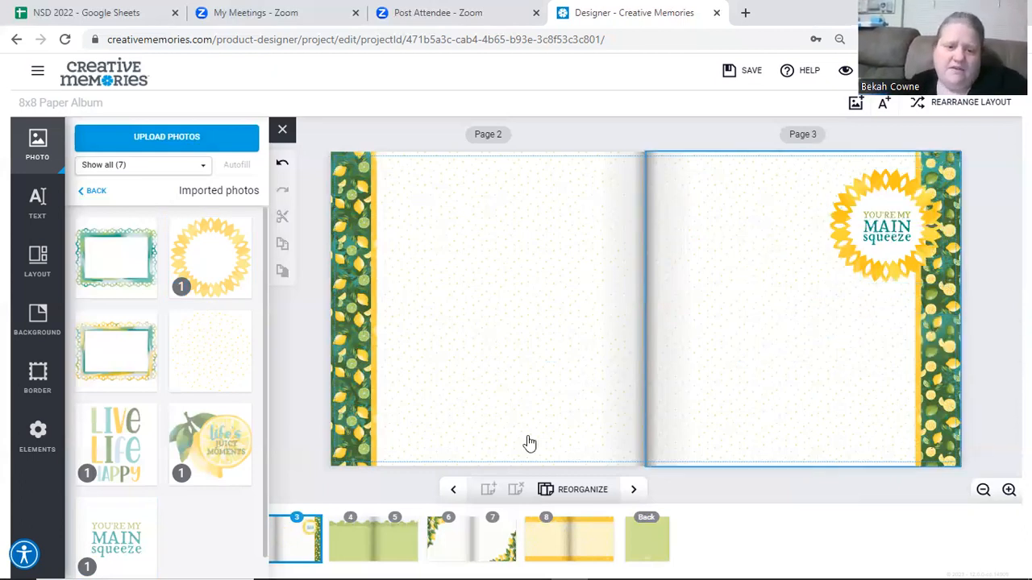
# Step: Open the pages 4–5 spread and upload CM_You_Make_Life_Sweeter_NSD_2023_ELMT_45.png from the ELMT_NSD_2023 folder
pyautogui.click(377, 534)
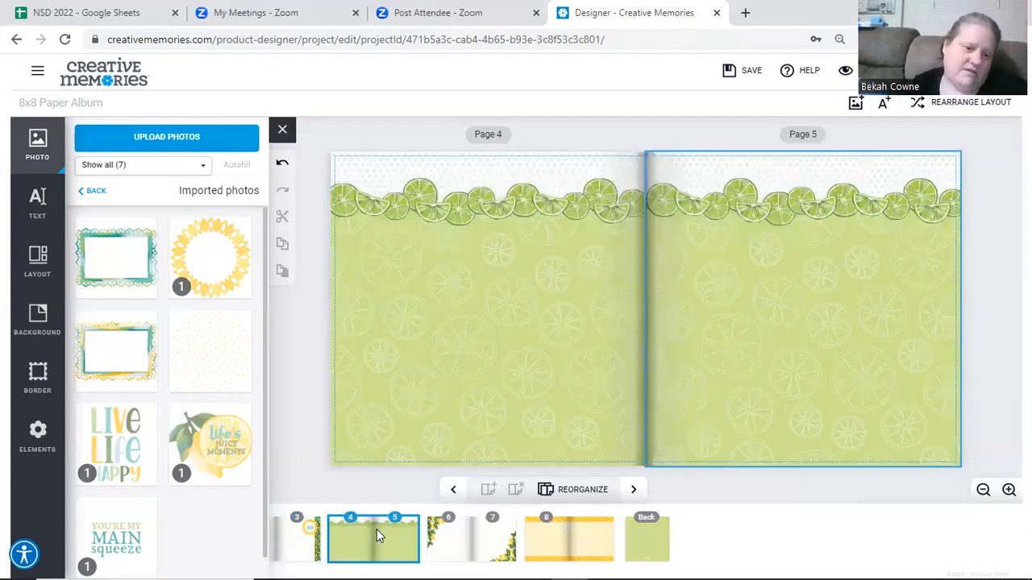
pyautogui.click(126, 145)
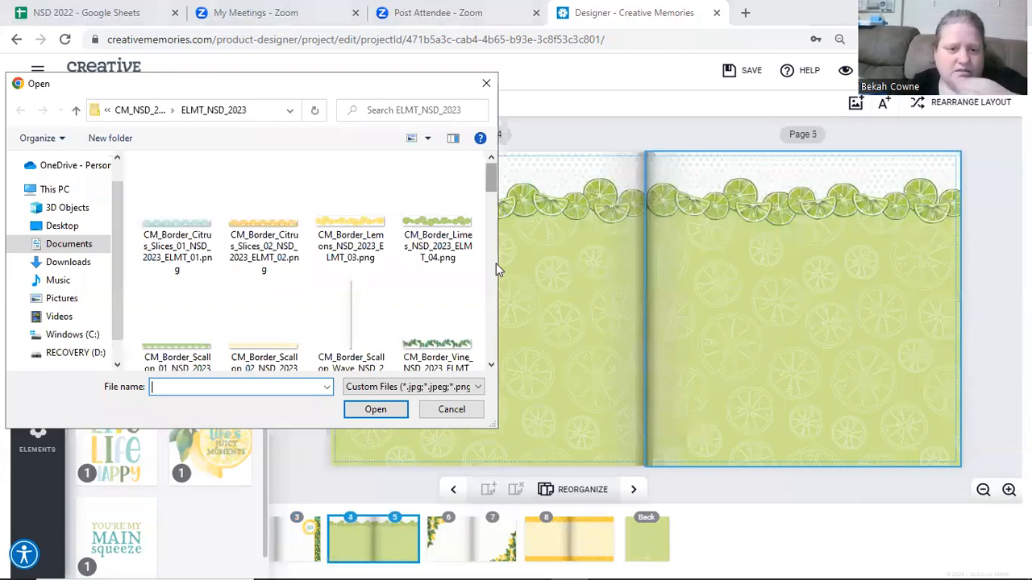
pyautogui.click(496, 271)
pyautogui.scroll(1, 493, 260)
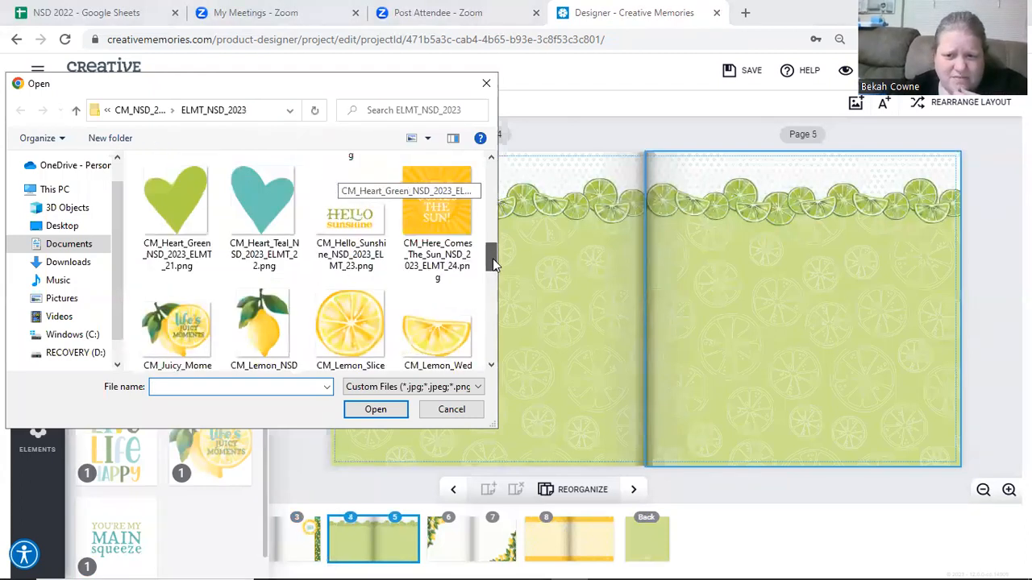
pyautogui.scroll(-2, 524, 288)
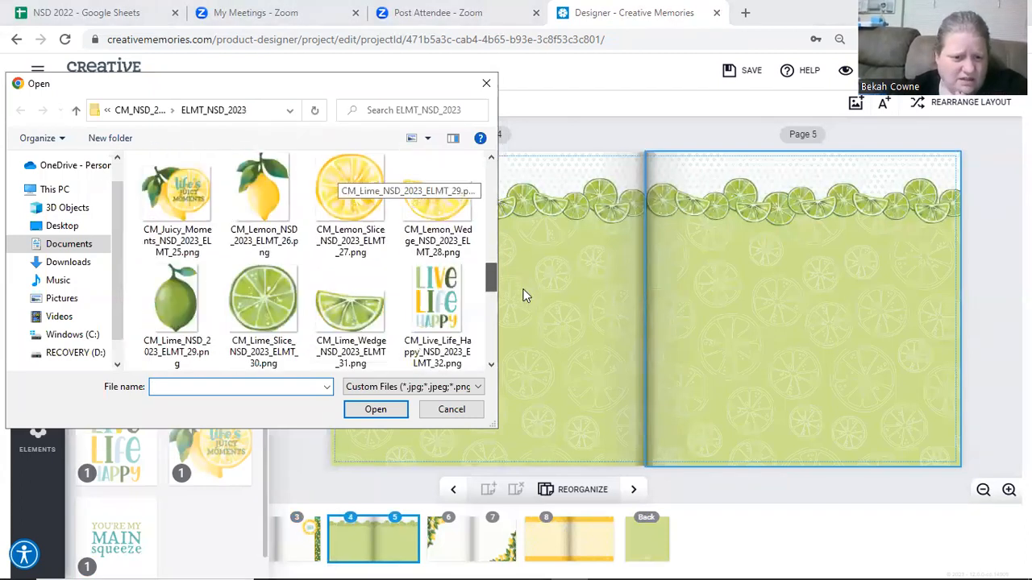
pyautogui.scroll(-2, 524, 304)
pyautogui.scroll(-1, 524, 310)
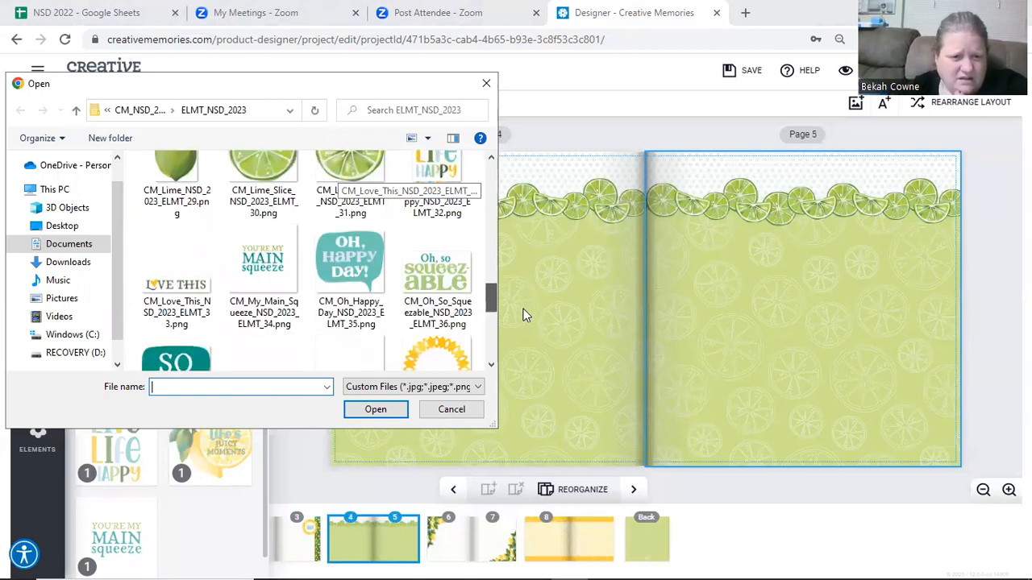
pyautogui.scroll(-1, 524, 315)
pyautogui.scroll(-1, 526, 319)
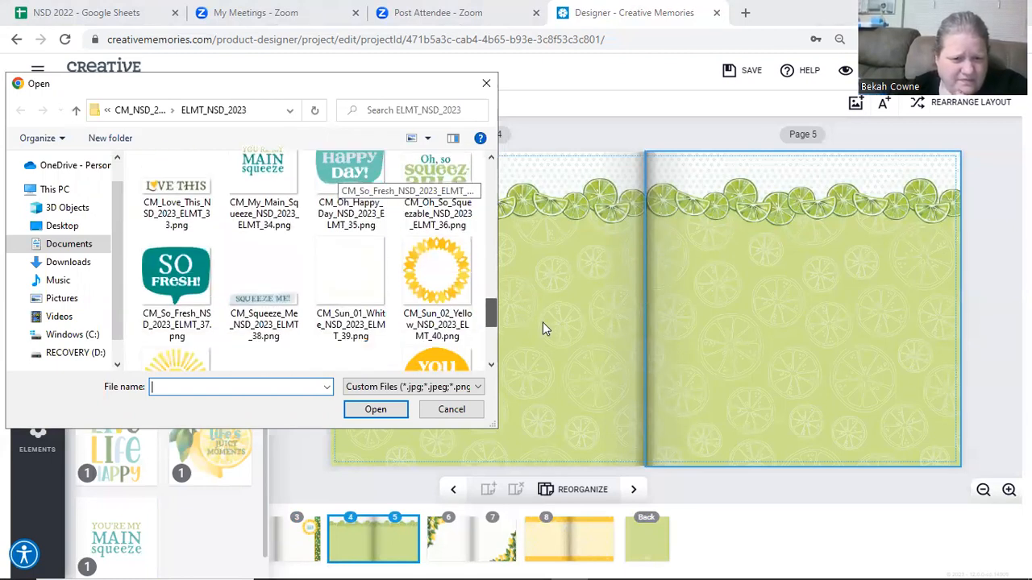
pyautogui.scroll(-1, 542, 326)
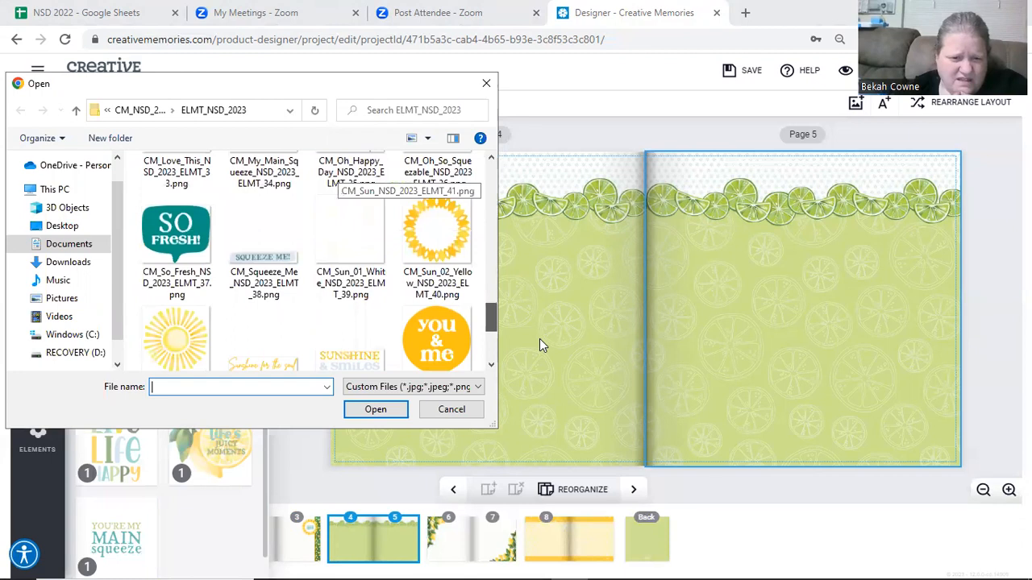
pyautogui.scroll(-1, 541, 345)
pyautogui.scroll(-1, 541, 346)
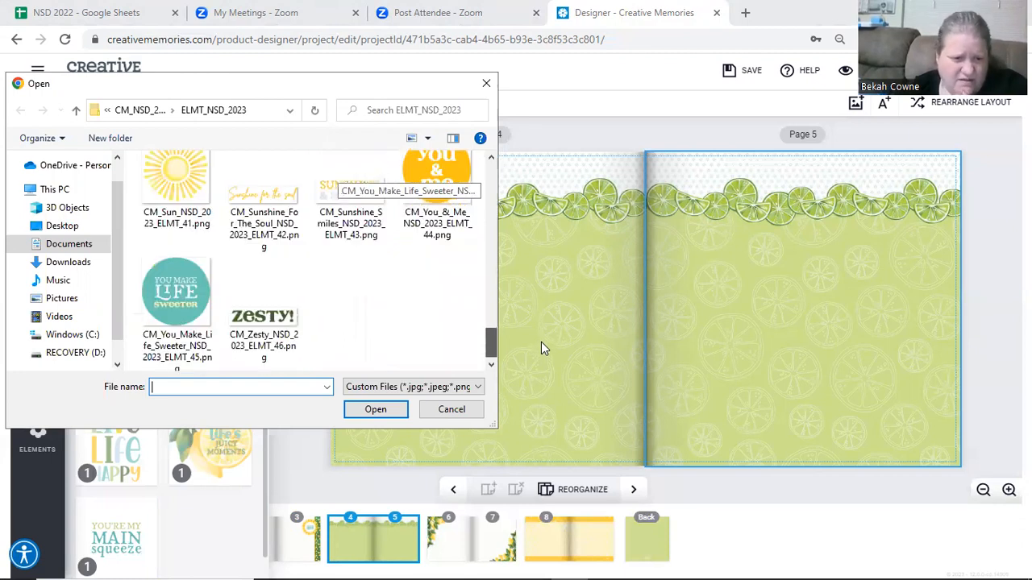
pyautogui.scroll(1, 173, 323)
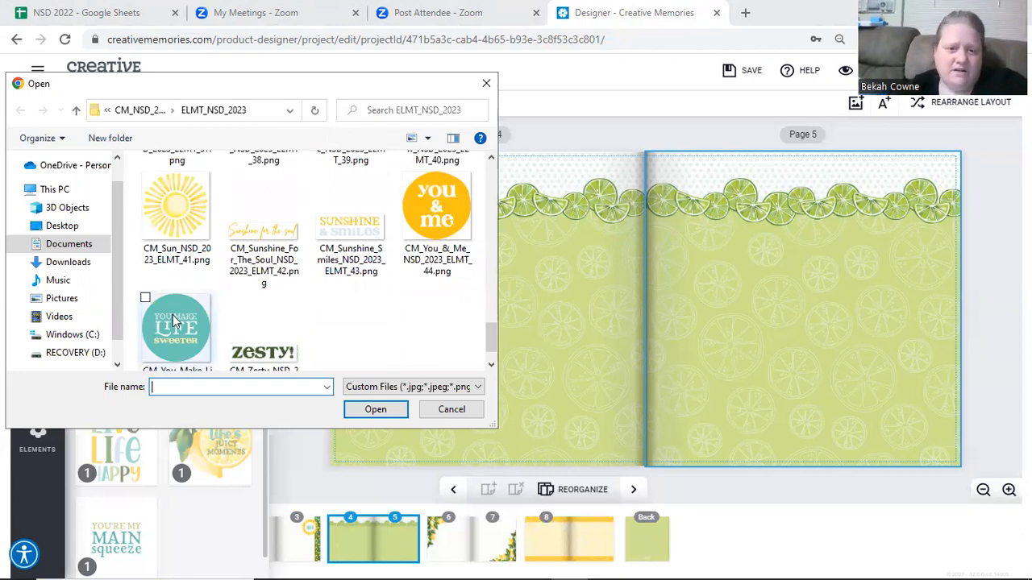
pyautogui.click(173, 323)
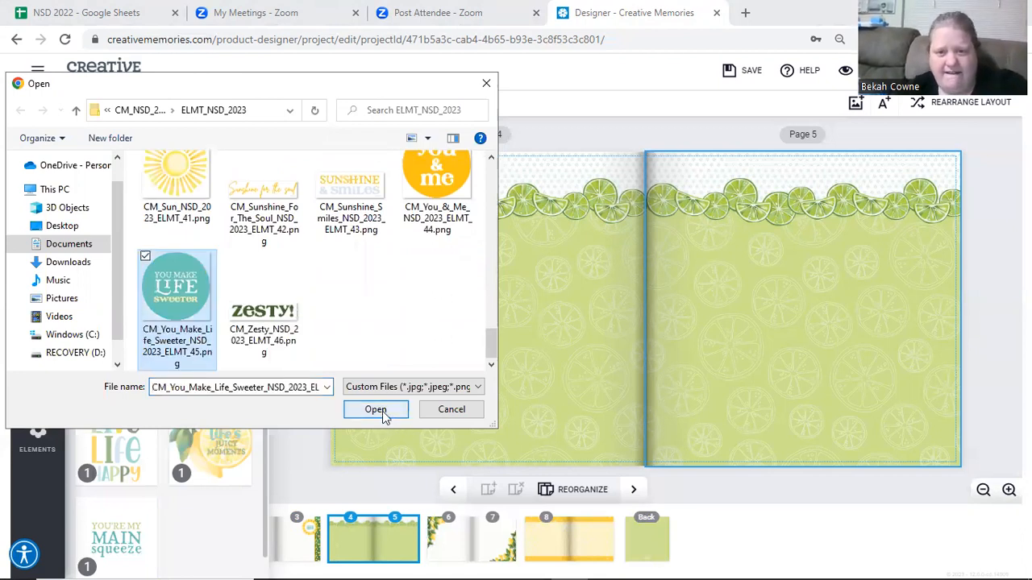
pyautogui.click(379, 411)
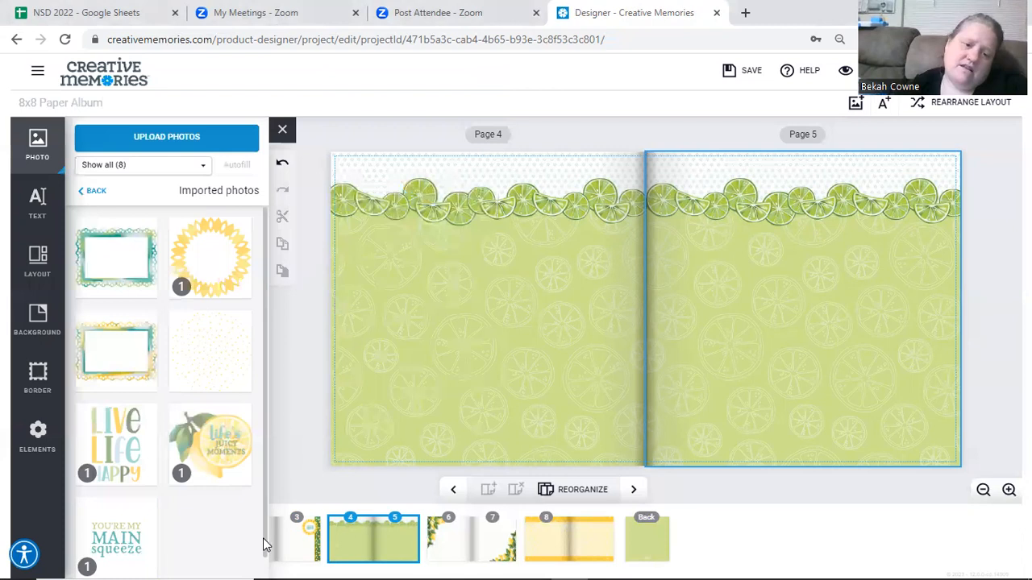
# Step: Place the You Make Life Sweeter element on page 4 and fit it against the inner edge just below the lime border
pyautogui.moveTo(210, 538); pyautogui.dragTo(537, 324)
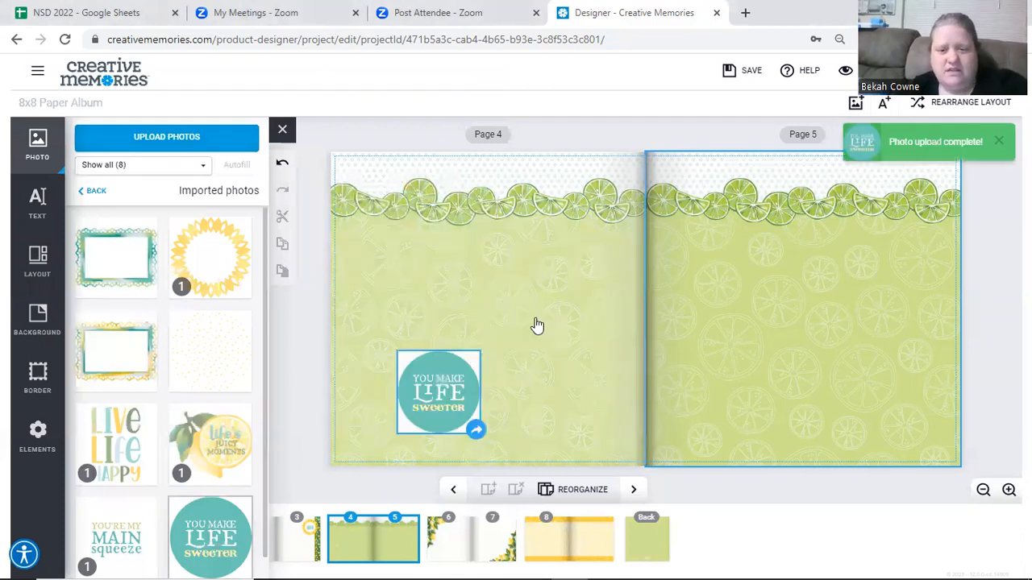
pyautogui.moveTo(431, 426); pyautogui.dragTo(528, 307)
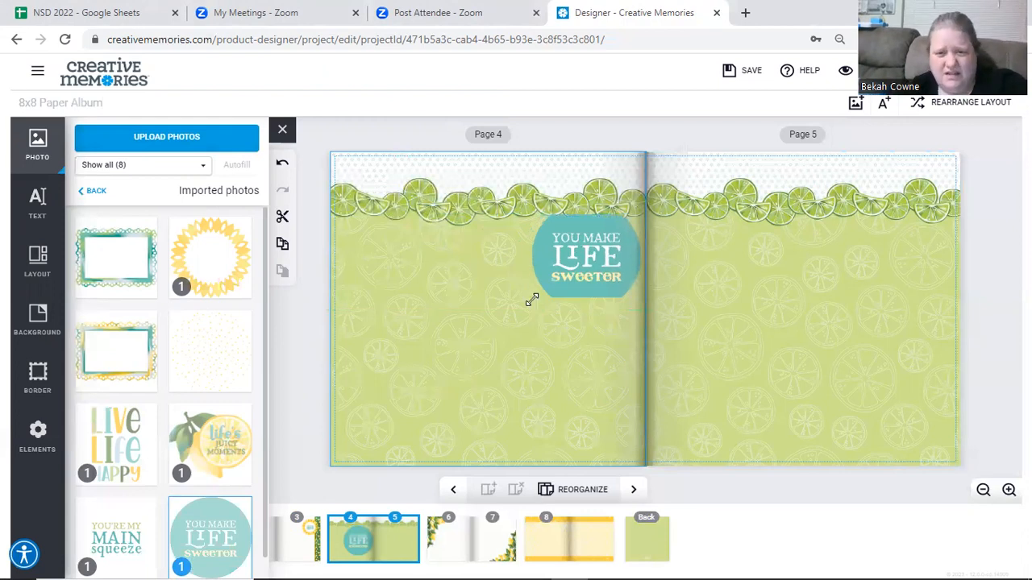
pyautogui.click(532, 299)
pyautogui.click(516, 257)
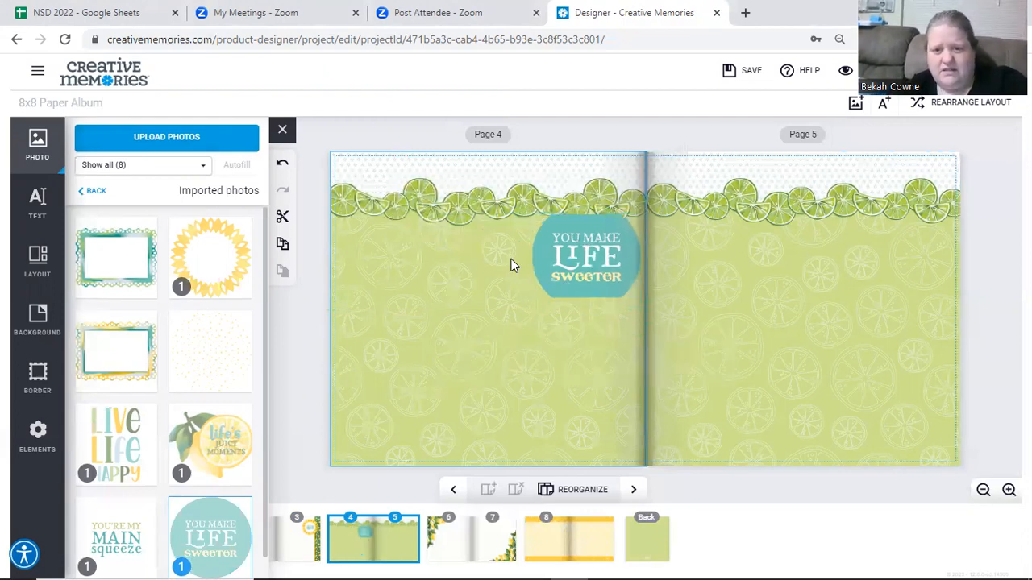
pyautogui.click(528, 255)
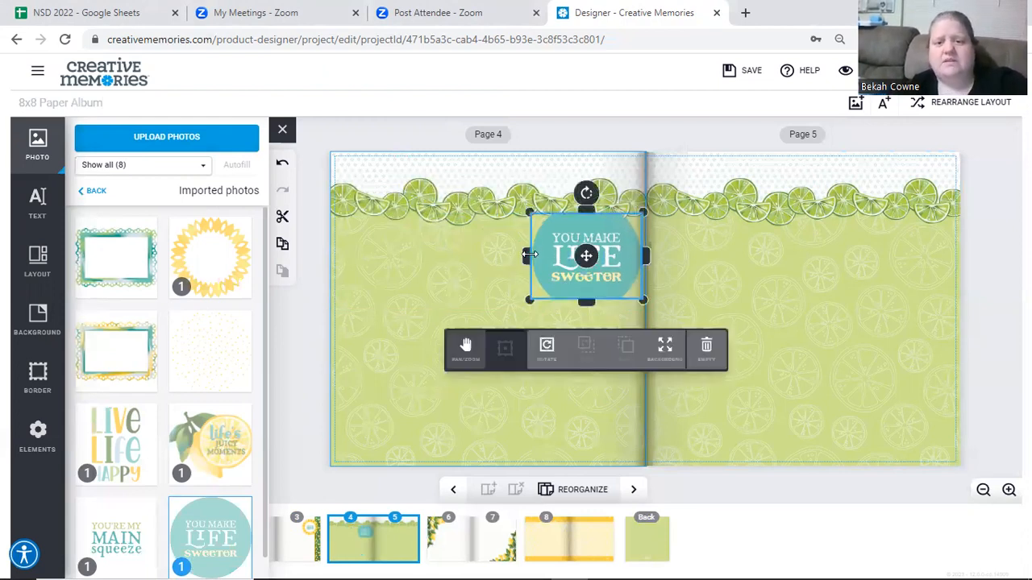
# Step: Move the You Make Life Sweeter element away from page 4's inner edge and stretch its frame vertically into a full circle
pyautogui.click(508, 259)
pyautogui.click(539, 272)
pyautogui.moveTo(551, 279); pyautogui.dragTo(545, 345)
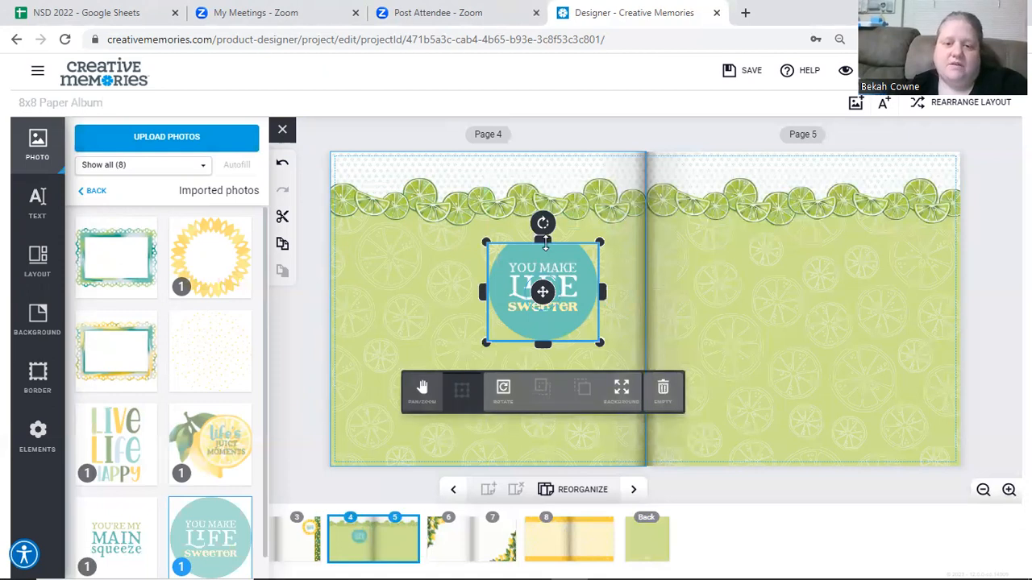
pyautogui.moveTo(543, 241); pyautogui.dragTo(543, 230)
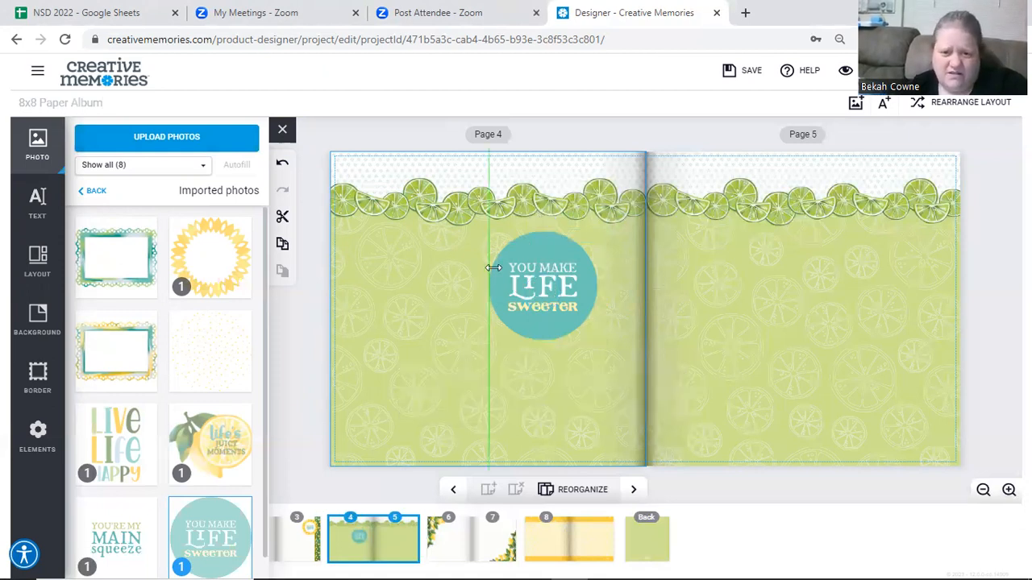
pyautogui.moveTo(486, 287); pyautogui.dragTo(467, 290)
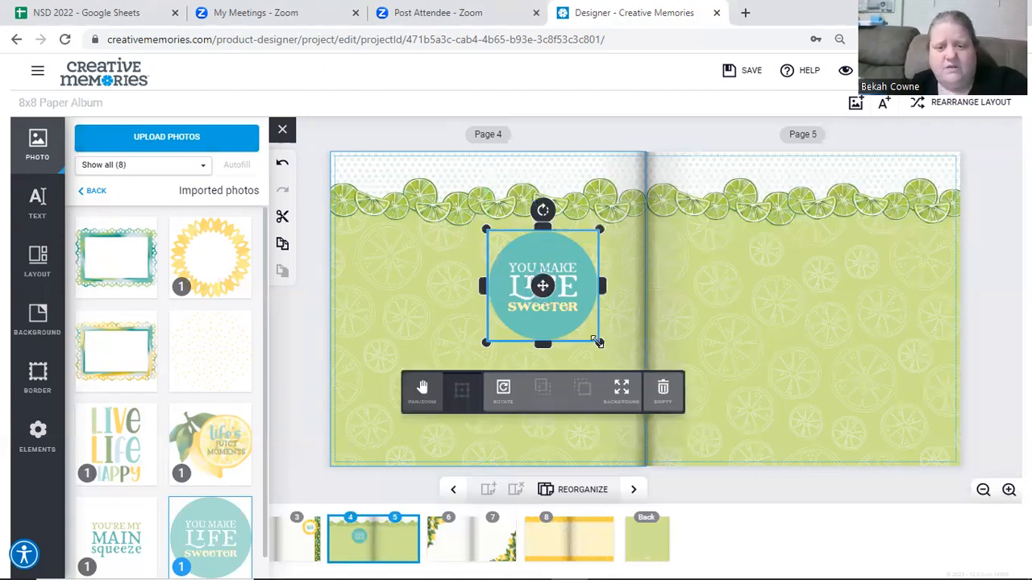
# Step: Shrink the You Make Life Sweeter circle and move it onto the lime border near page 5's upper outer corner
pyautogui.moveTo(567, 315); pyautogui.dragTo(881, 203)
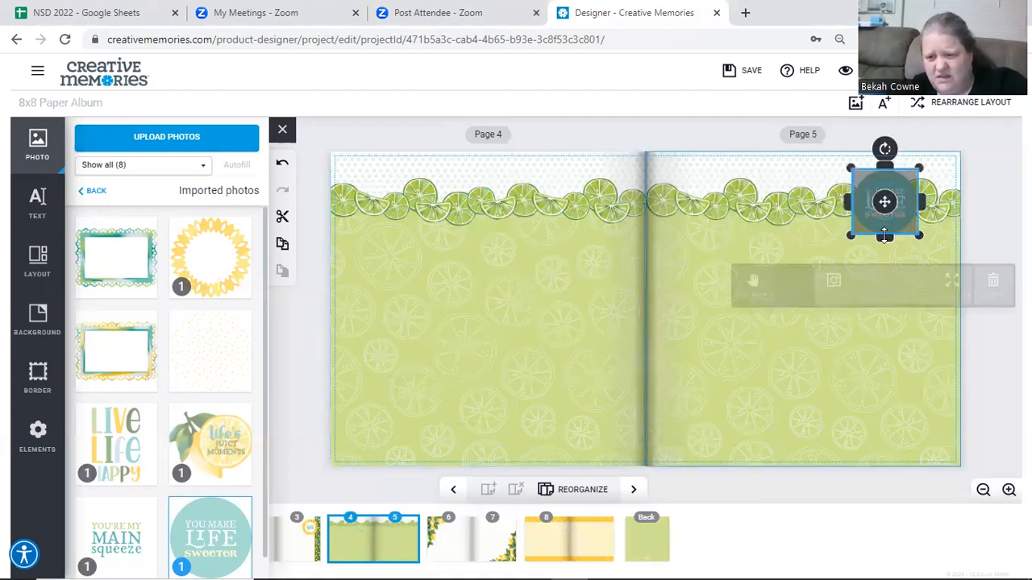
pyautogui.click(887, 254)
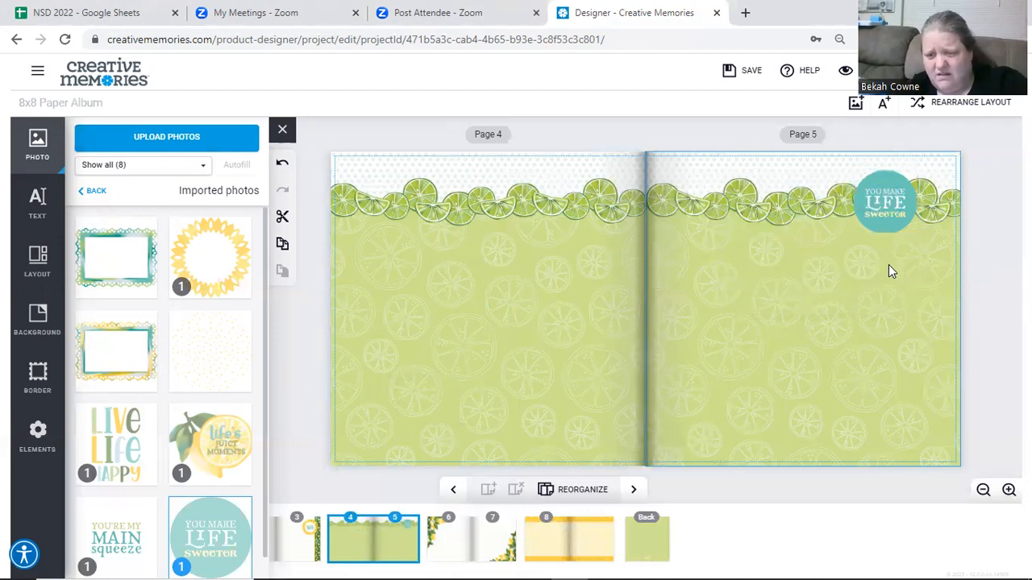
pyautogui.click(886, 230)
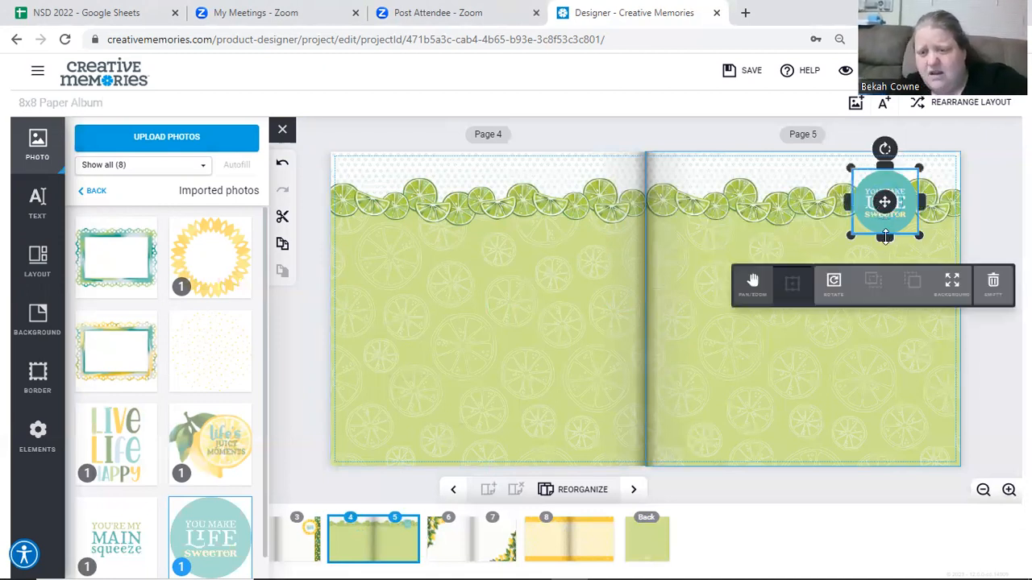
pyautogui.click(887, 257)
pyautogui.click(884, 237)
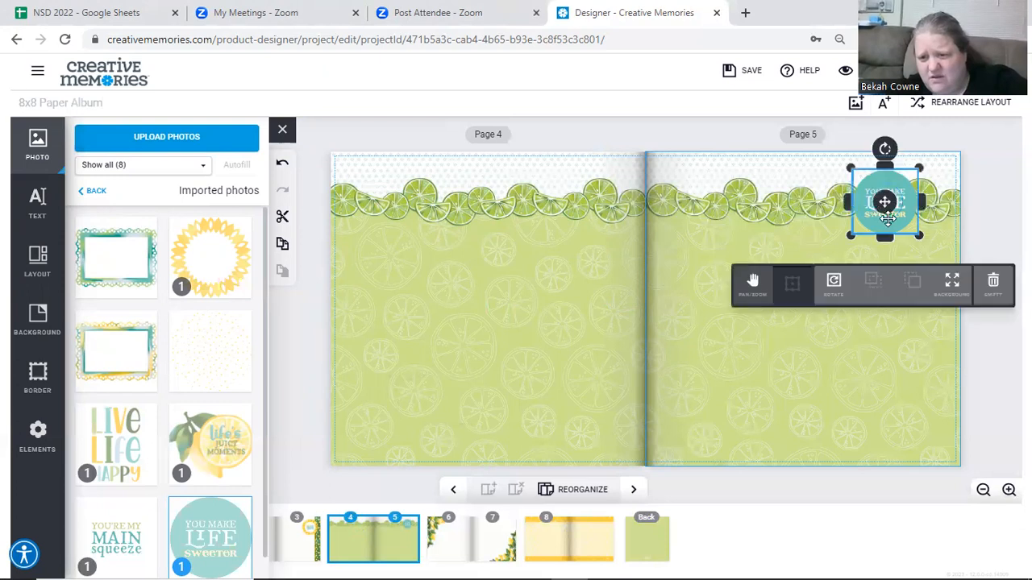
pyautogui.click(884, 263)
pyautogui.click(872, 235)
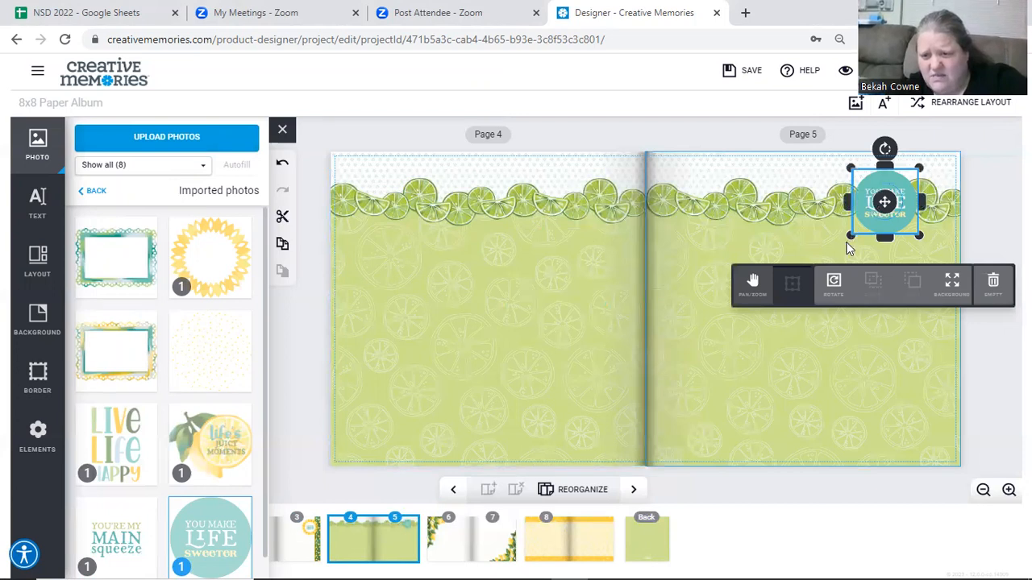
# Step: Enlarge the You Make Life Sweeter circle slightly from its lower-left corner and fine-tune its frame on page 5's lime border
pyautogui.click(848, 248)
pyautogui.click(865, 234)
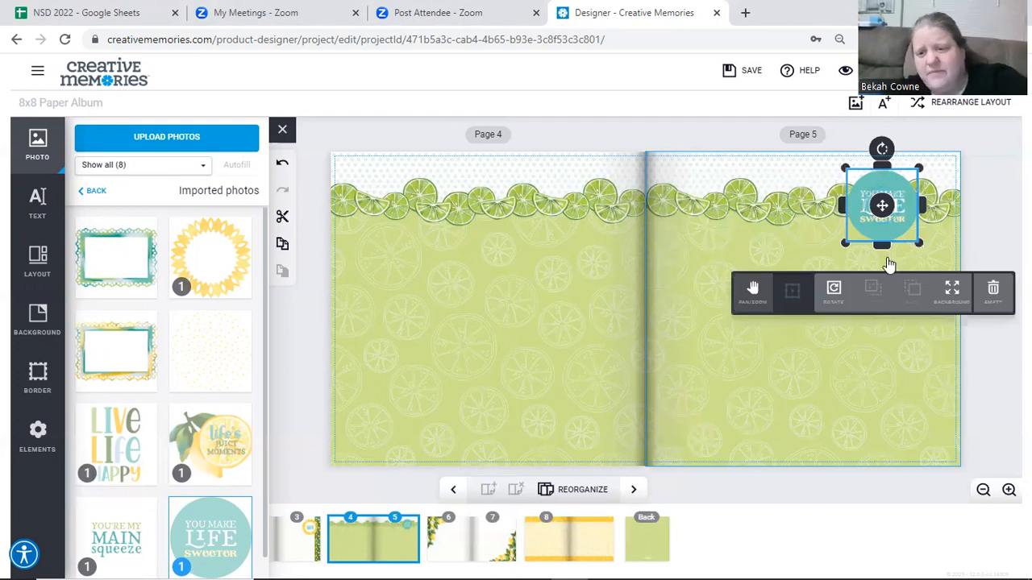
pyautogui.click(887, 257)
pyautogui.click(846, 214)
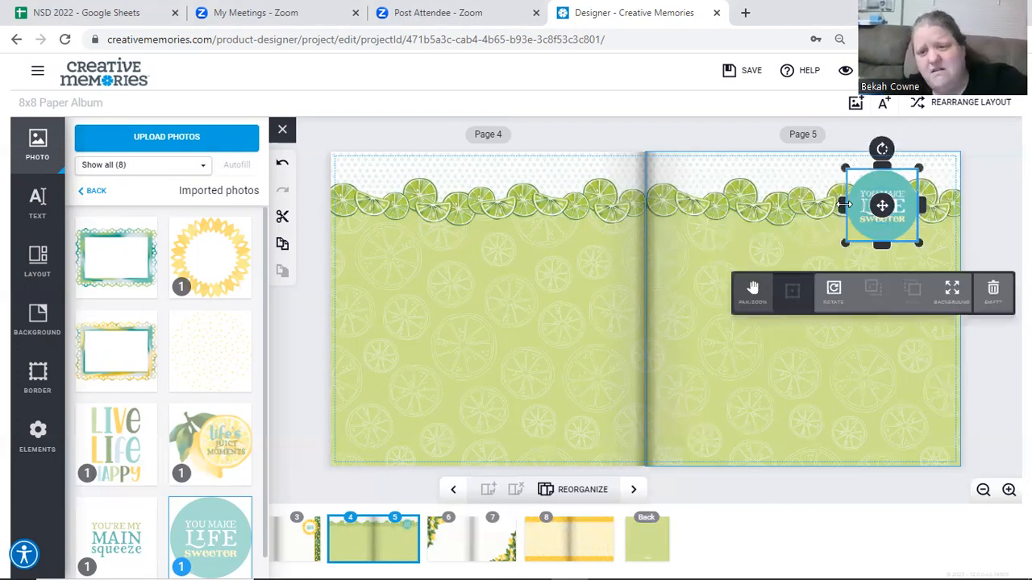
pyautogui.click(883, 254)
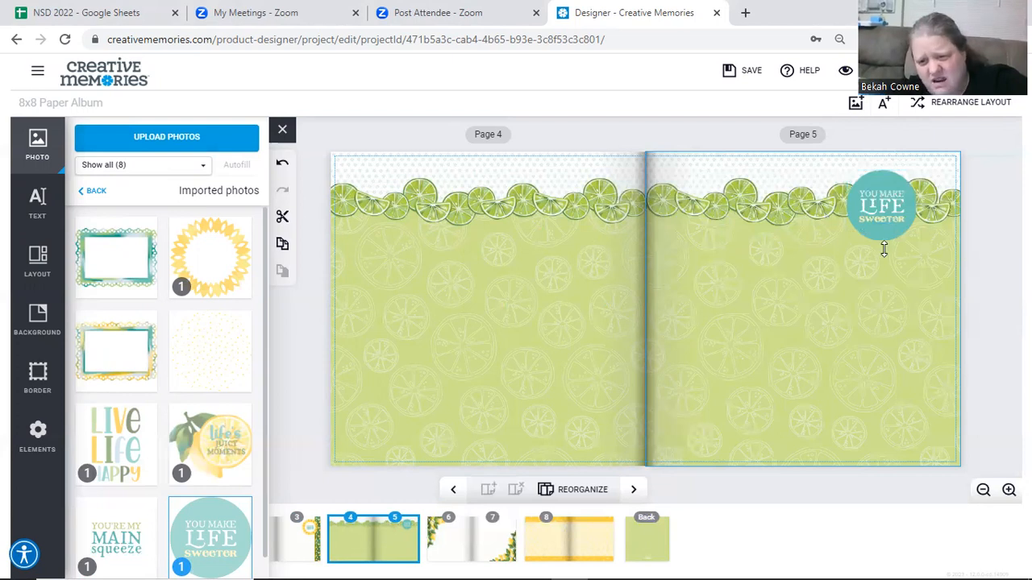
pyautogui.click(882, 241)
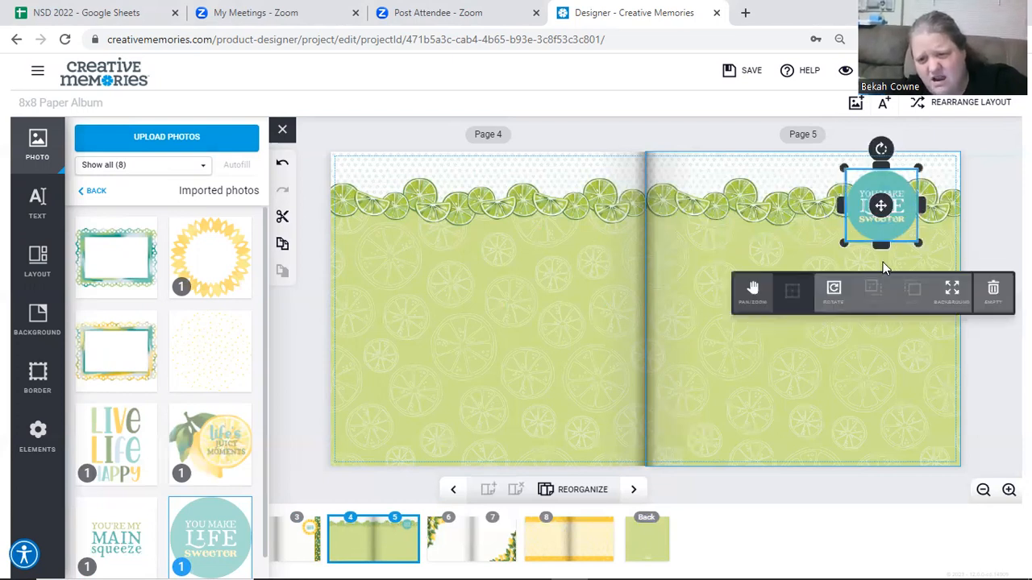
pyautogui.click(882, 262)
pyautogui.click(884, 269)
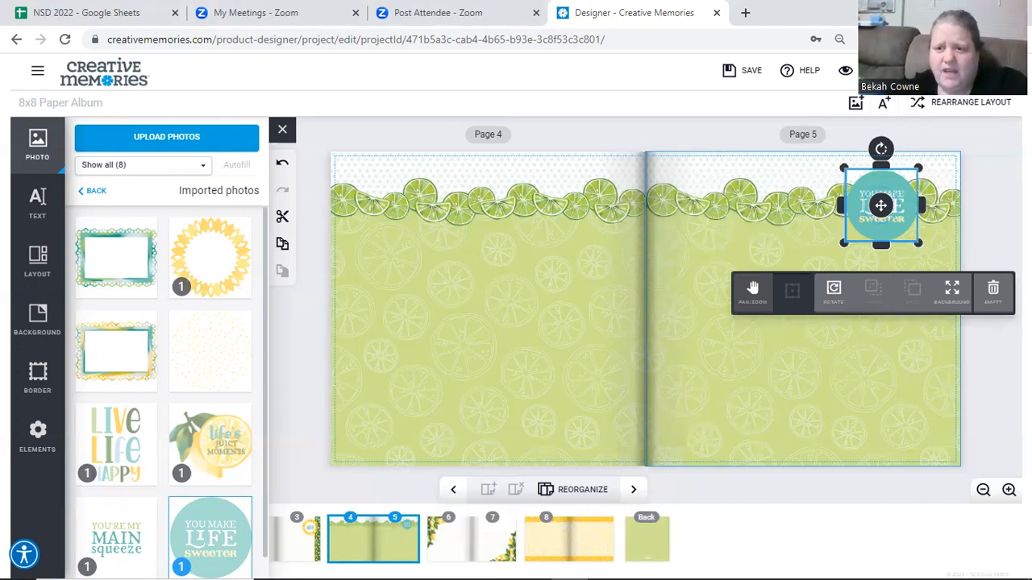
pyautogui.click(774, 391)
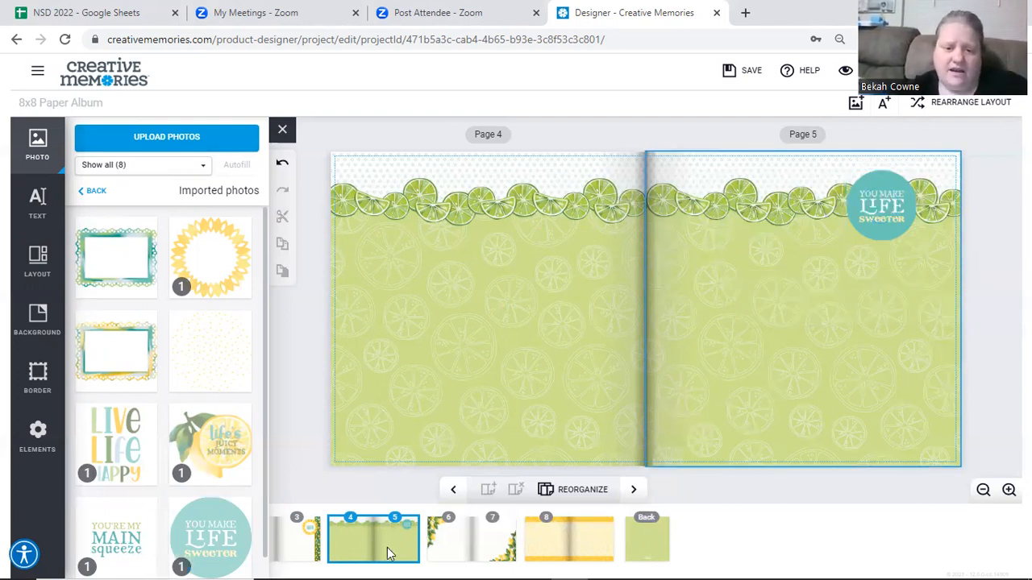
# Step: Open the pages 6–7 spread, upload CM_Sunshine_For_The_Soul_NSD_2023_ELMT_42.png, and locate it among the imported photos
pyautogui.click(457, 557)
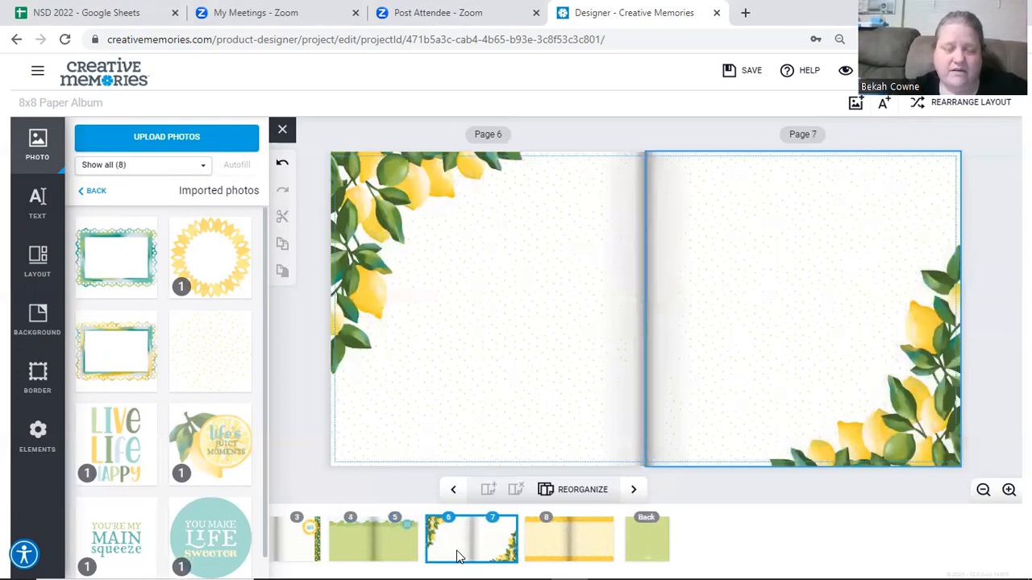
pyautogui.click(130, 143)
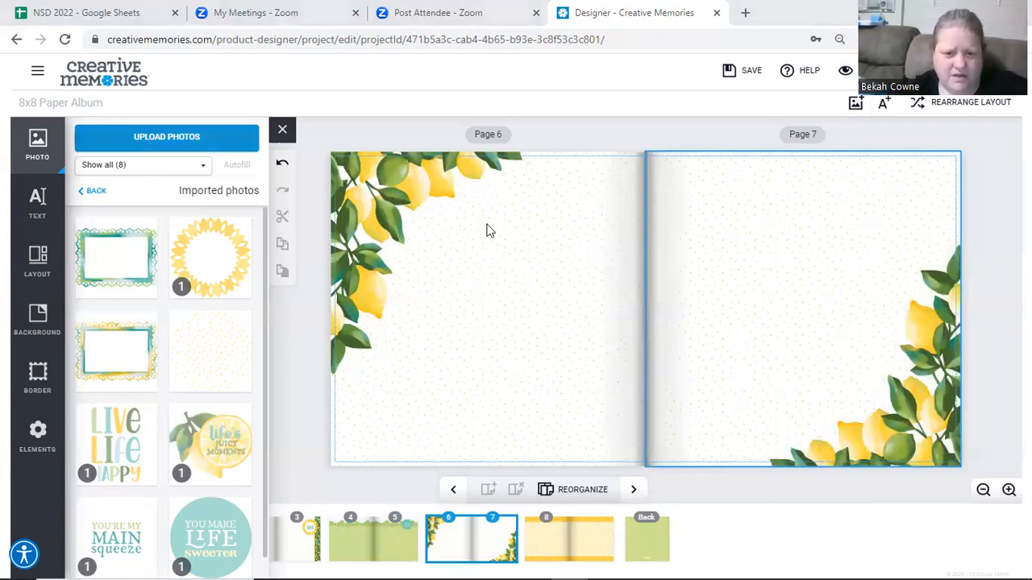
pyautogui.moveTo(489, 232); pyautogui.dragTo(517, 329)
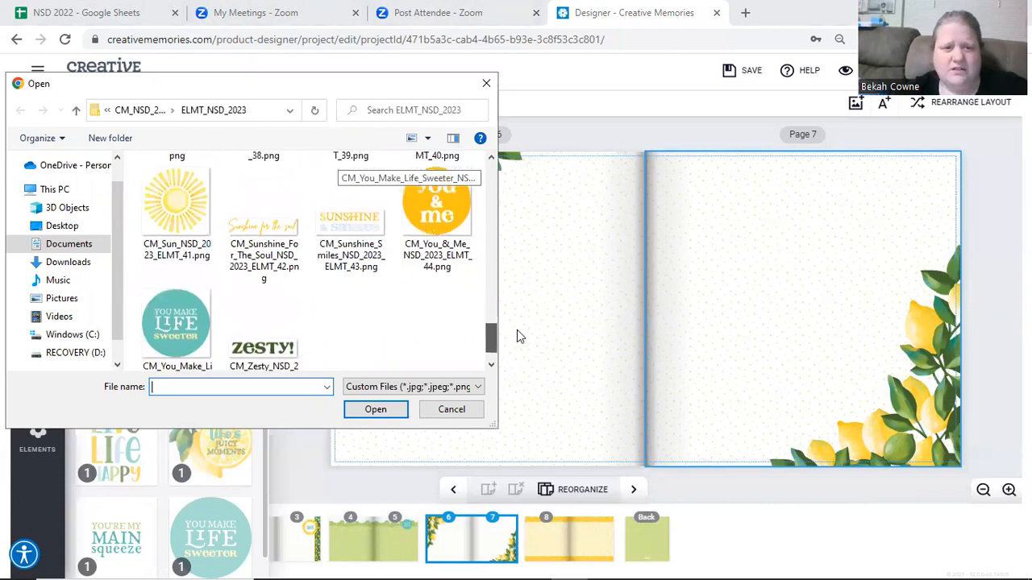
pyautogui.click(262, 234)
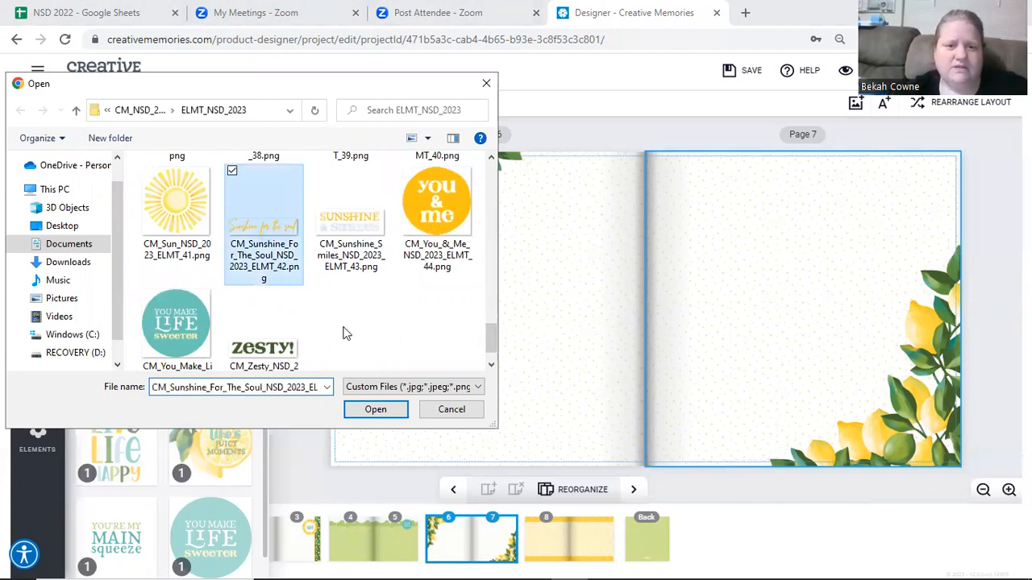
pyautogui.click(374, 410)
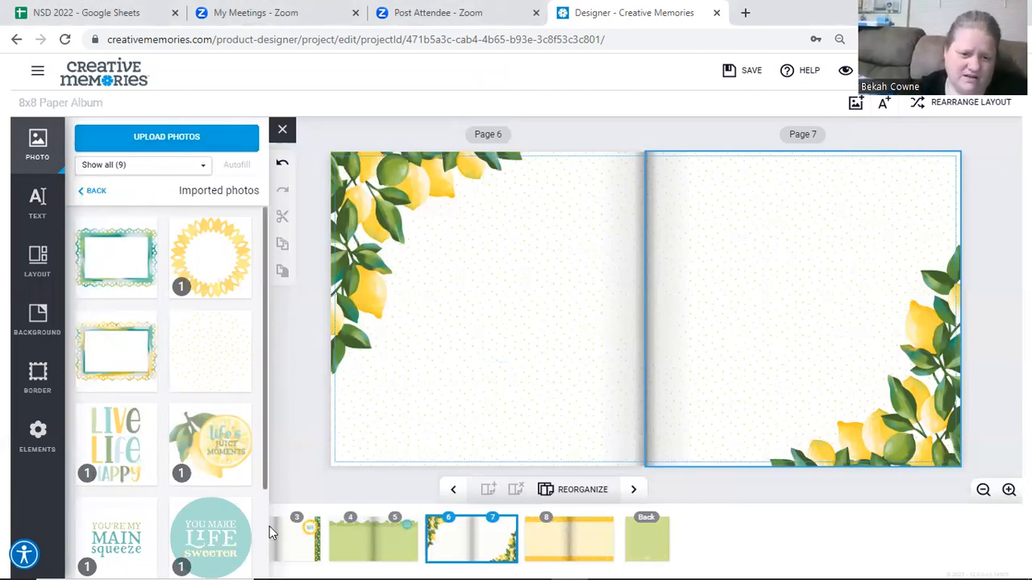
pyautogui.scroll(-2, 230, 553)
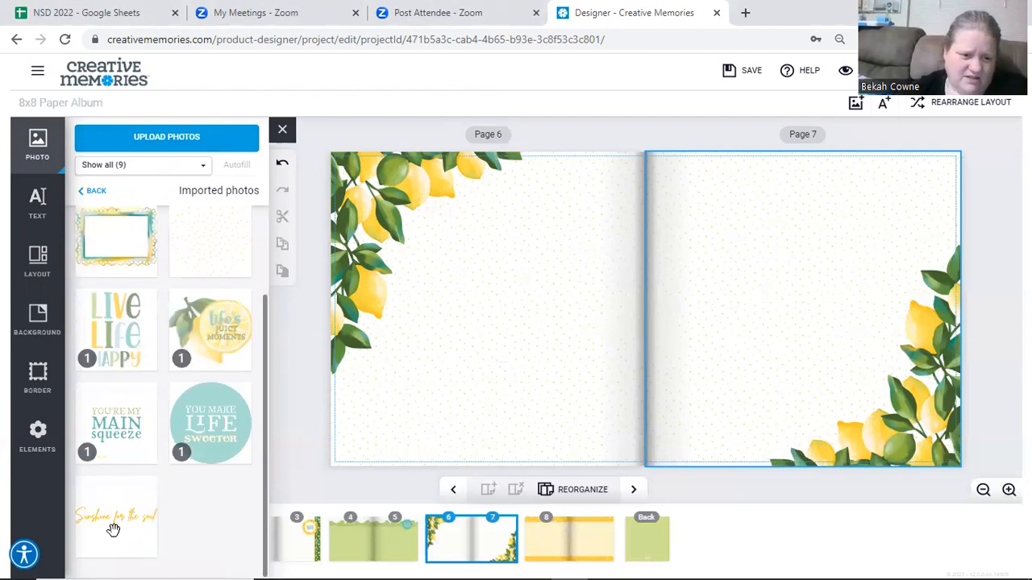
# Step: Place the Sunshine for the Soul element on page 6 and move it to the page's lower outer corner
pyautogui.moveTo(301, 497); pyautogui.dragTo(486, 317)
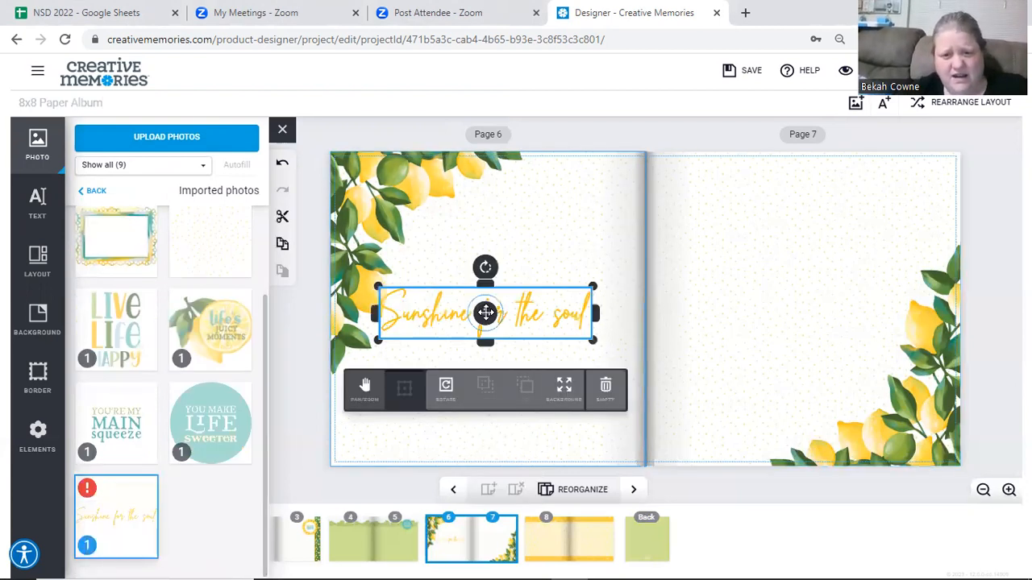
pyautogui.moveTo(485, 313); pyautogui.dragTo(524, 216)
pyautogui.moveTo(524, 220); pyautogui.dragTo(447, 438)
pyautogui.click(447, 437)
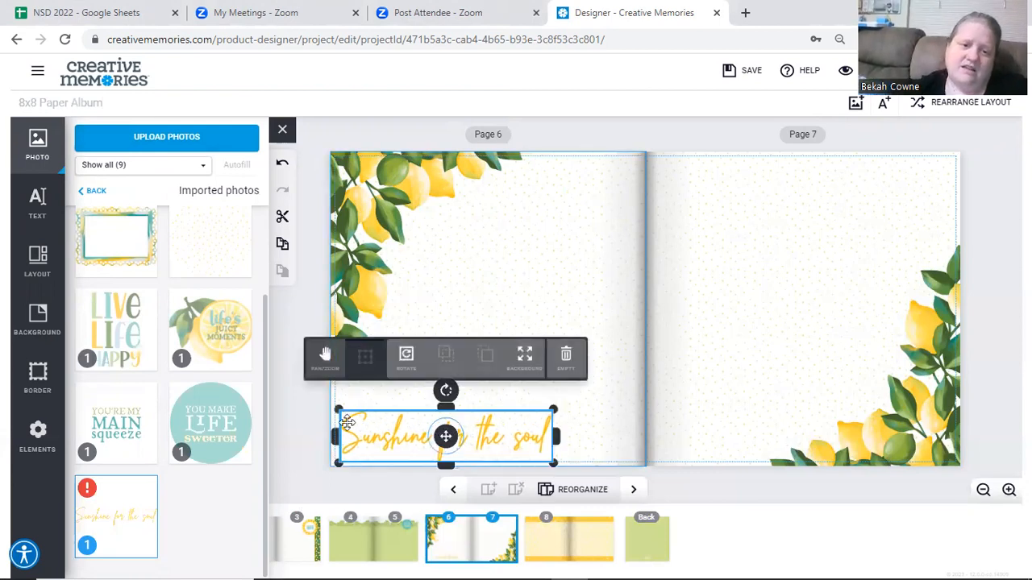
pyautogui.click(287, 410)
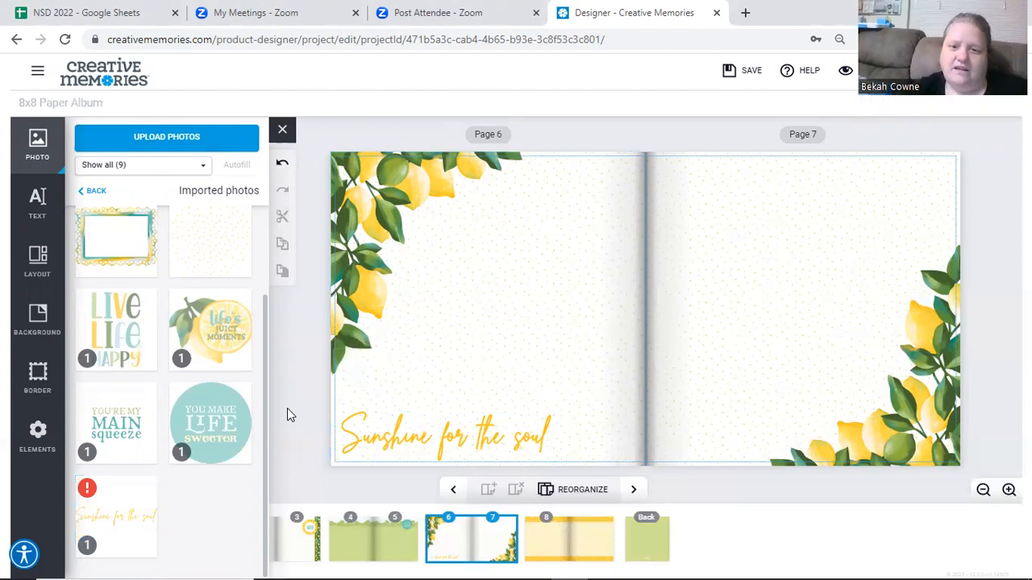
# Step: Open the page 8 spread and upload CM_Hello_Sunshine_NSD_2023_ELMT_23.png from the ELMT_NSD_2023 folder
pyautogui.click(564, 544)
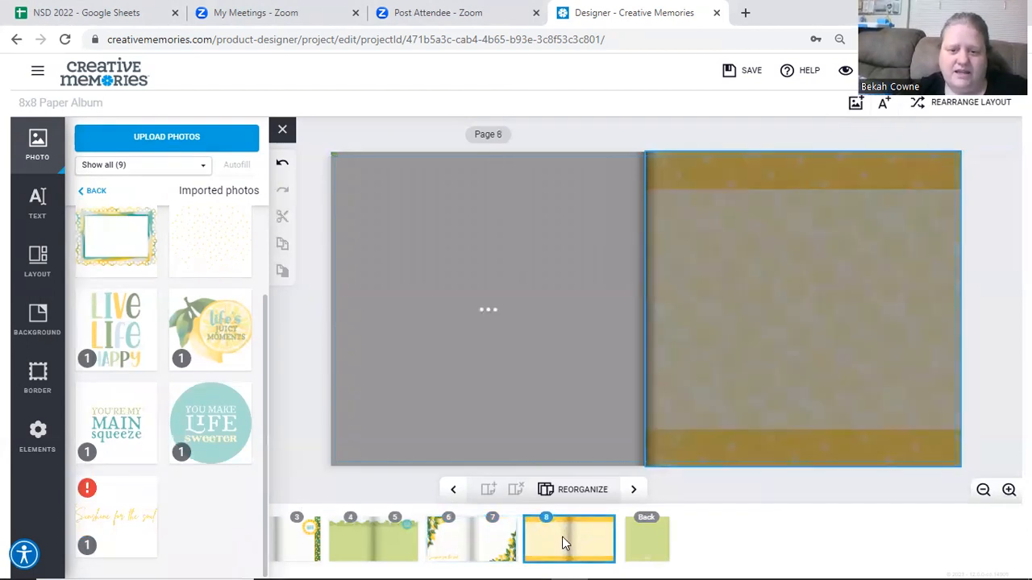
pyautogui.click(125, 145)
pyautogui.moveTo(491, 178); pyautogui.dragTo(484, 270)
pyautogui.scroll(2, 483, 240)
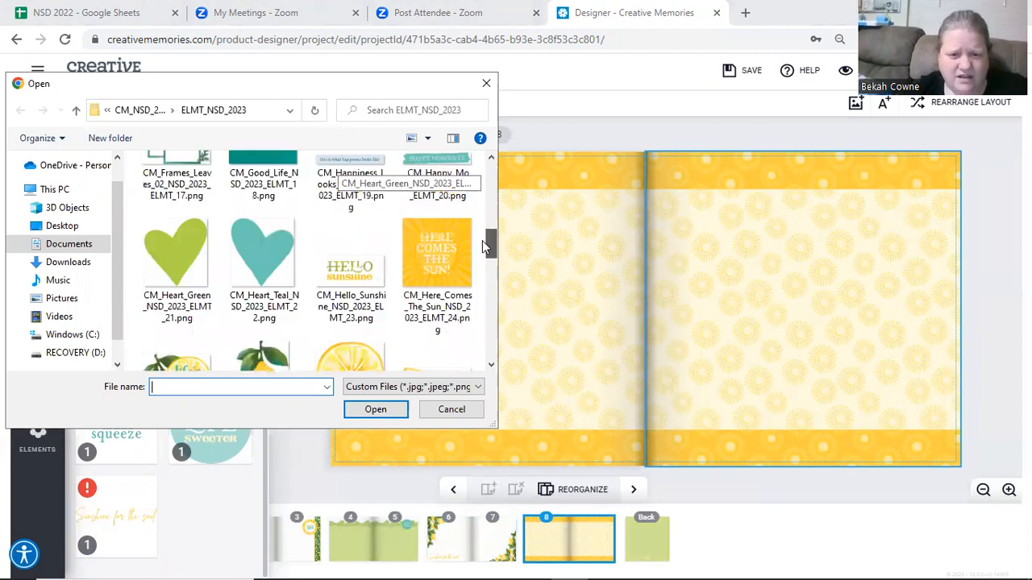
pyautogui.scroll(1, 351, 323)
pyautogui.click(350, 339)
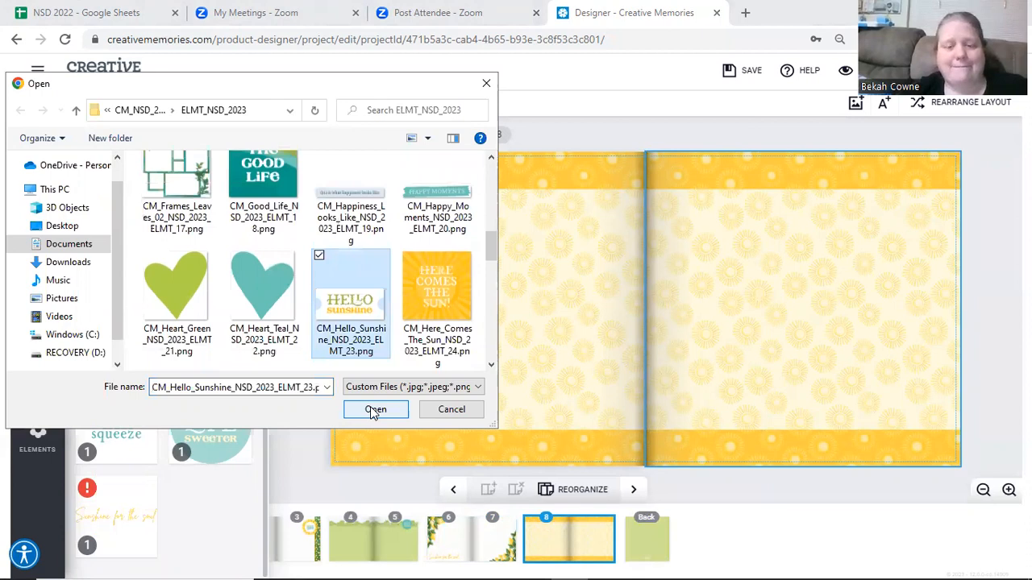
pyautogui.click(375, 409)
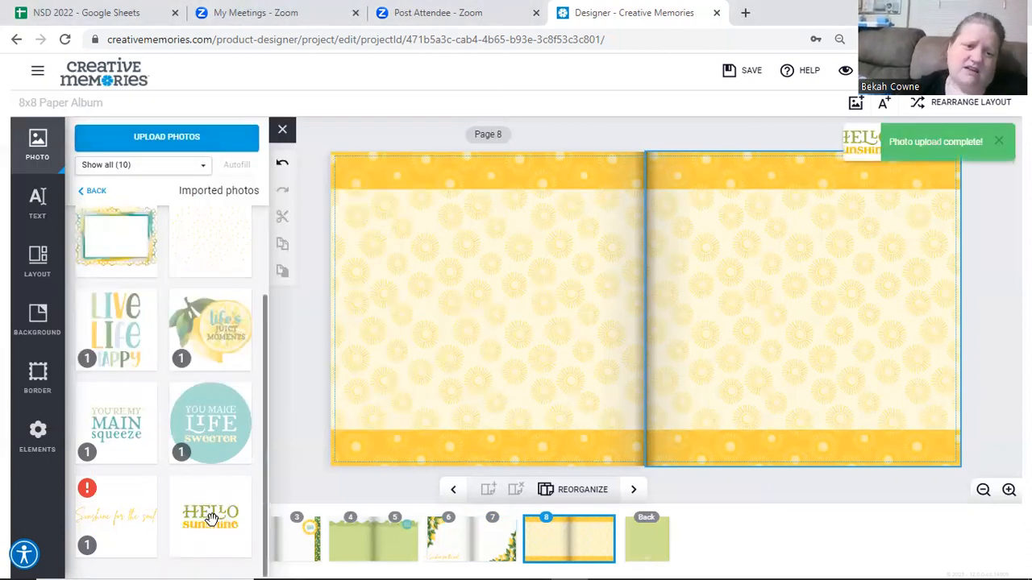
# Step: Place the Hello Sunshine element on page 8 over the upper yellow border
pyautogui.moveTo(306, 410); pyautogui.dragTo(363, 320)
pyautogui.moveTo(495, 204); pyautogui.dragTo(491, 200)
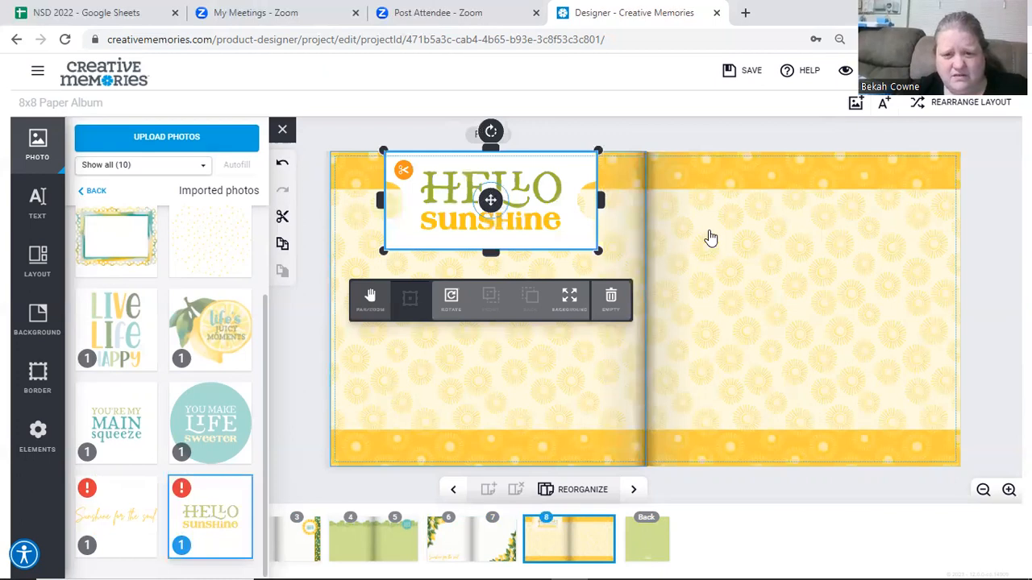
pyautogui.click(515, 207)
pyautogui.click(520, 205)
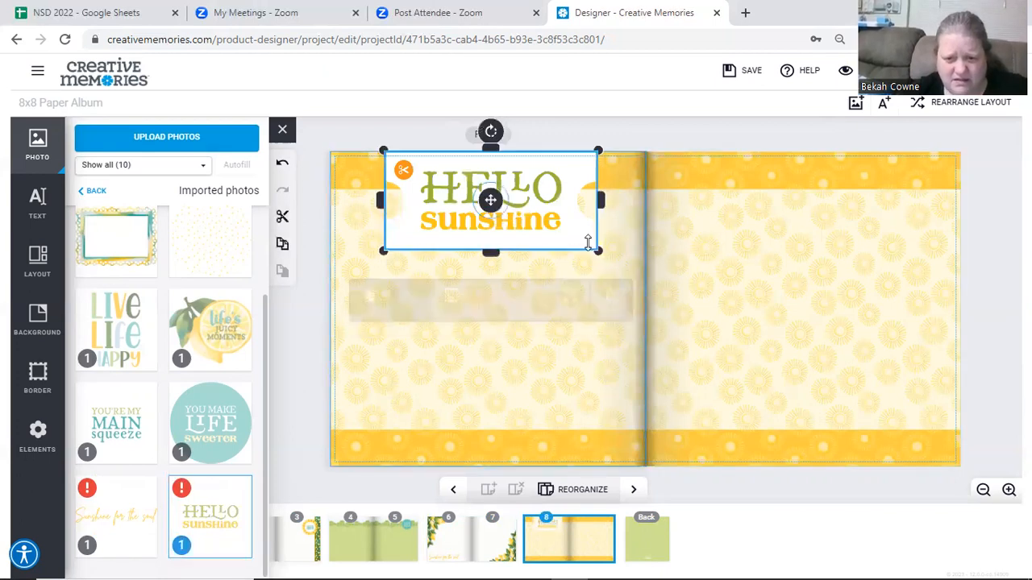
# Step: Shrink the Hello Sunshine label to roughly half its width and center it horizontally across page 8's upper yellow border
pyautogui.moveTo(589, 244); pyautogui.dragTo(506, 206)
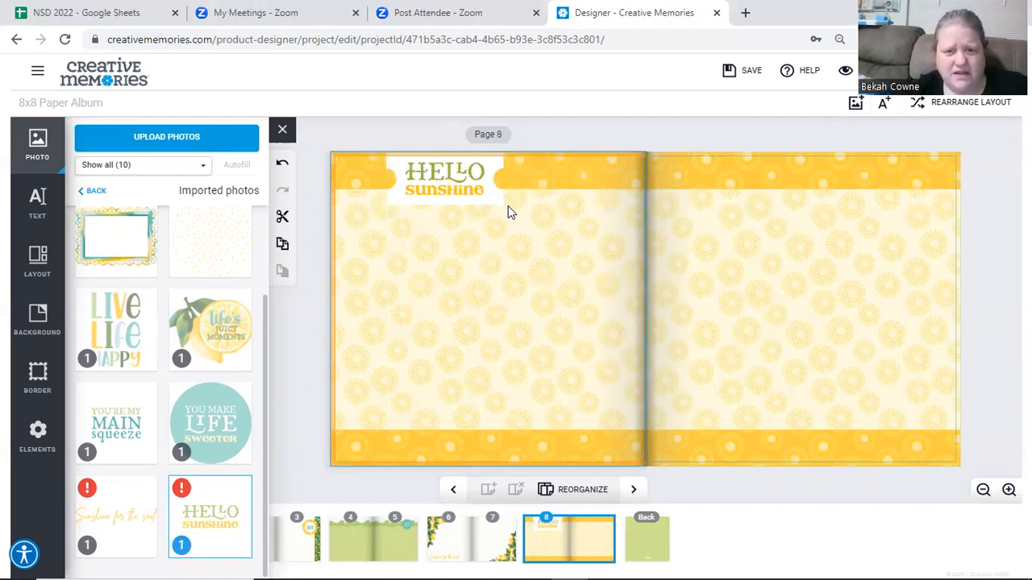
pyautogui.click(444, 176)
pyautogui.moveTo(444, 178); pyautogui.dragTo(481, 187)
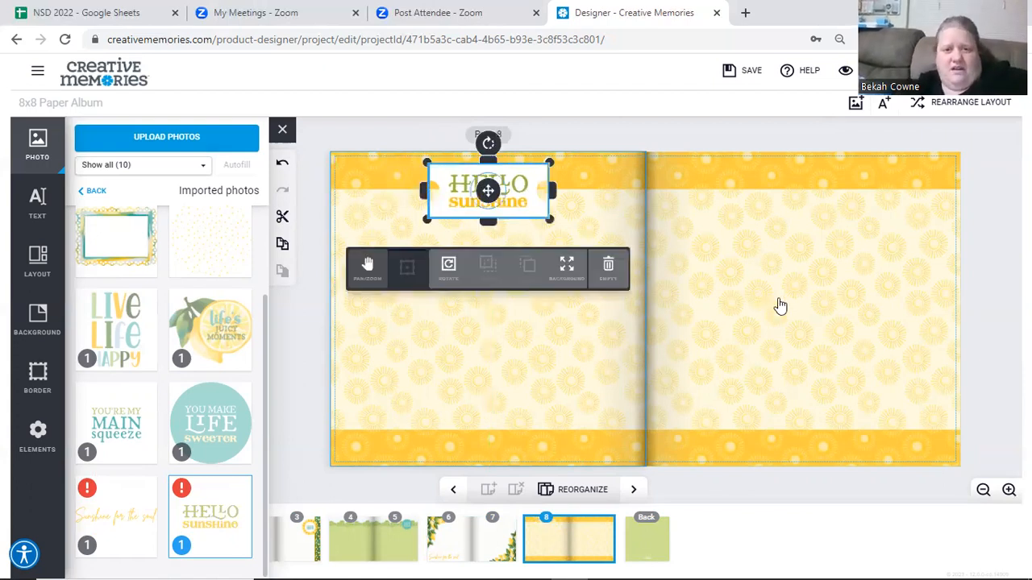
pyautogui.click(780, 306)
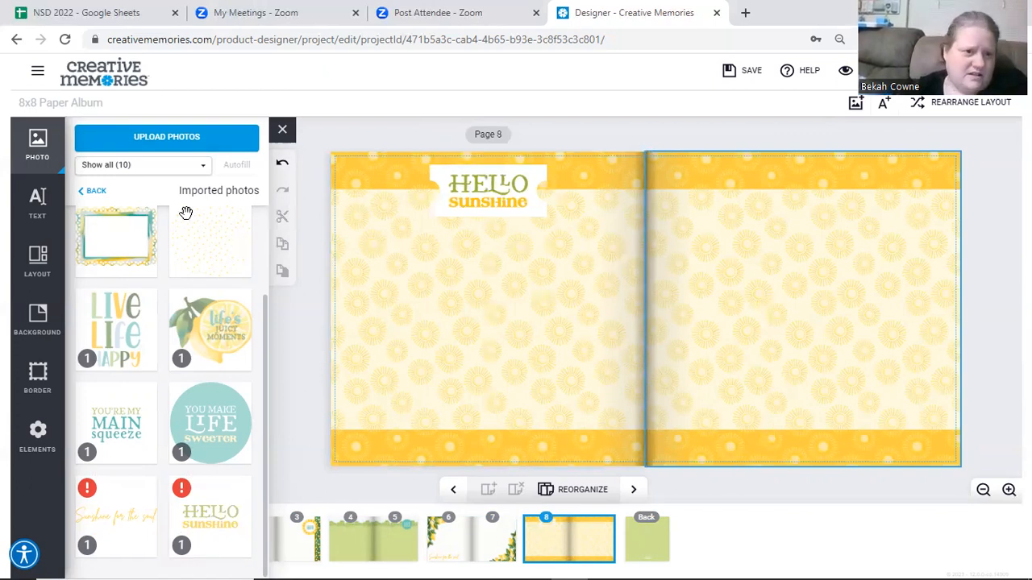
# Step: Upload CM_Sunshine_Smiles_NSD_2023_ELMT_43.png from the ELMT_NSD_2023 folder to the imported photos
pyautogui.click(128, 147)
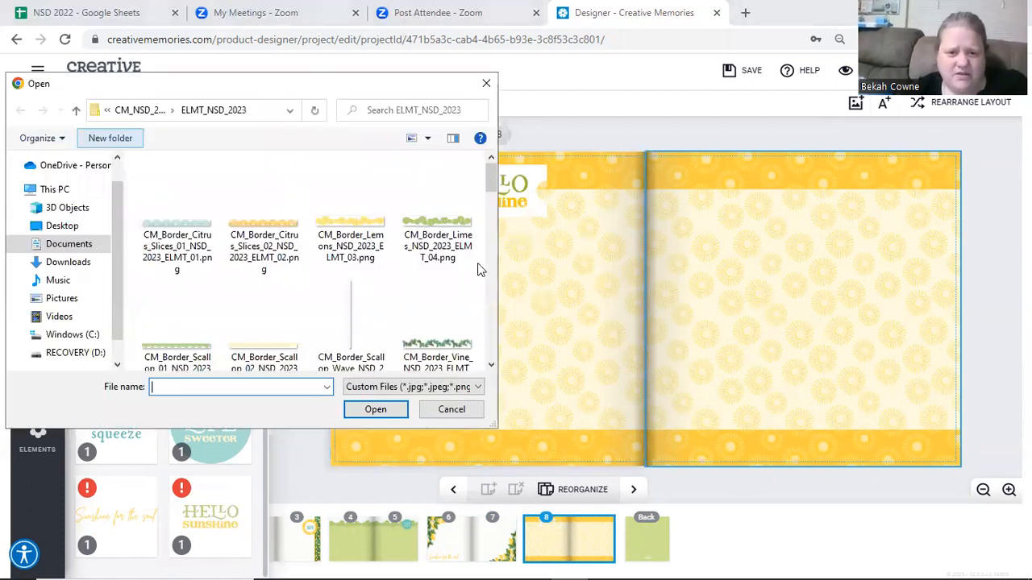
pyautogui.scroll(-5, 477, 290)
pyautogui.scroll(-5, 488, 310)
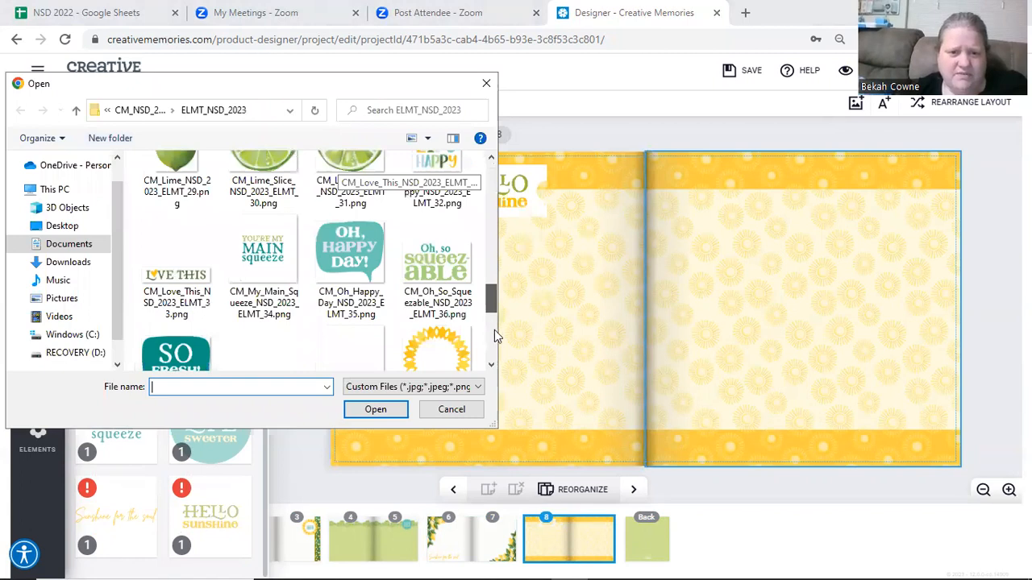
pyautogui.scroll(-5, 495, 330)
pyautogui.moveTo(495, 349); pyautogui.dragTo(496, 212)
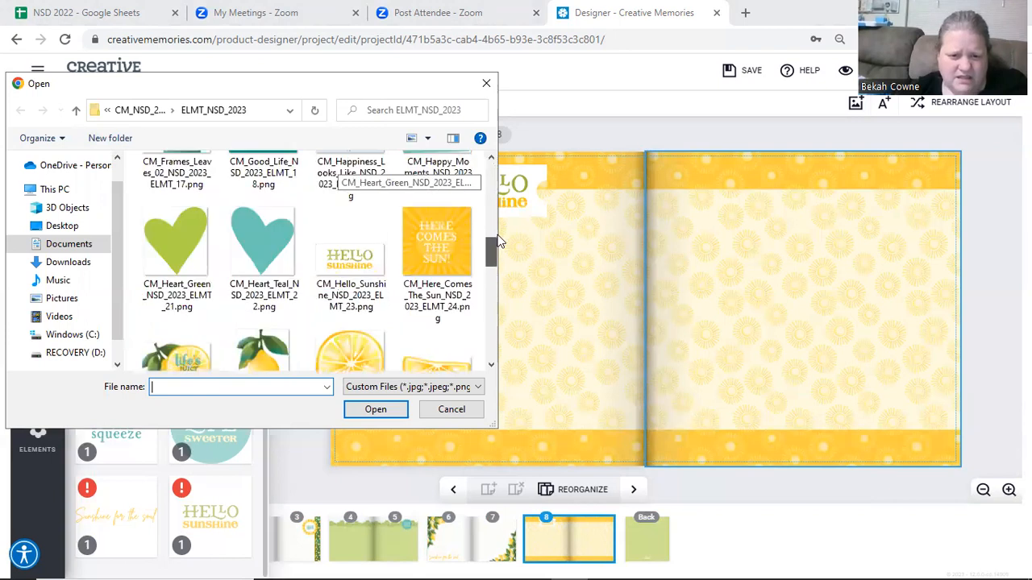
pyautogui.click(494, 351)
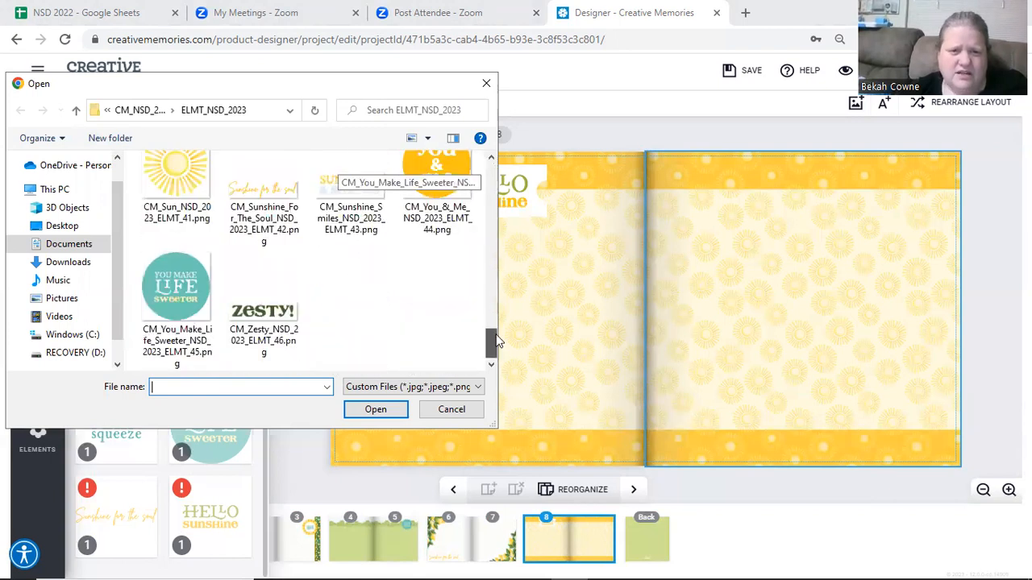
pyautogui.scroll(2, 346, 272)
pyautogui.click(351, 258)
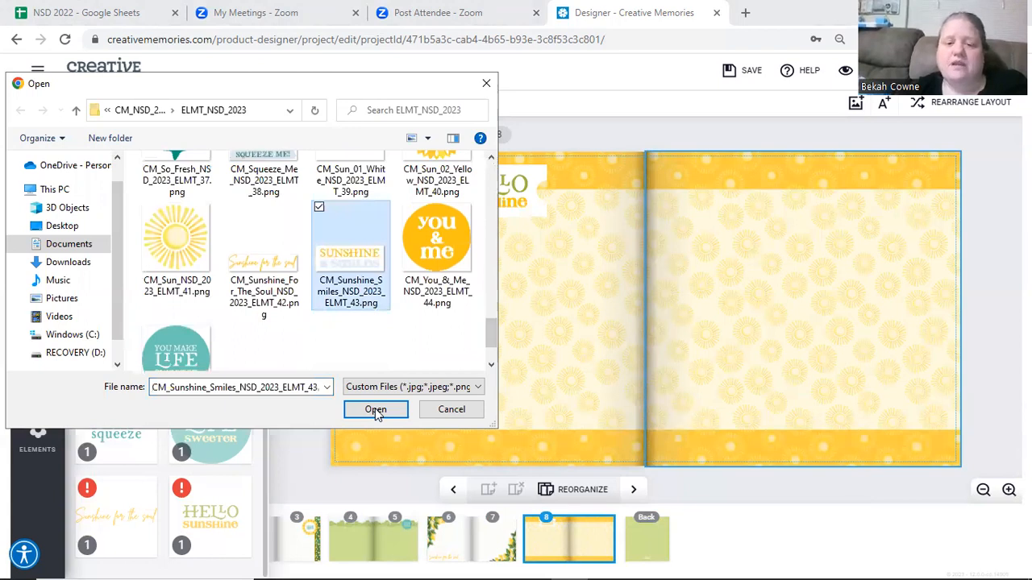
pyautogui.click(375, 410)
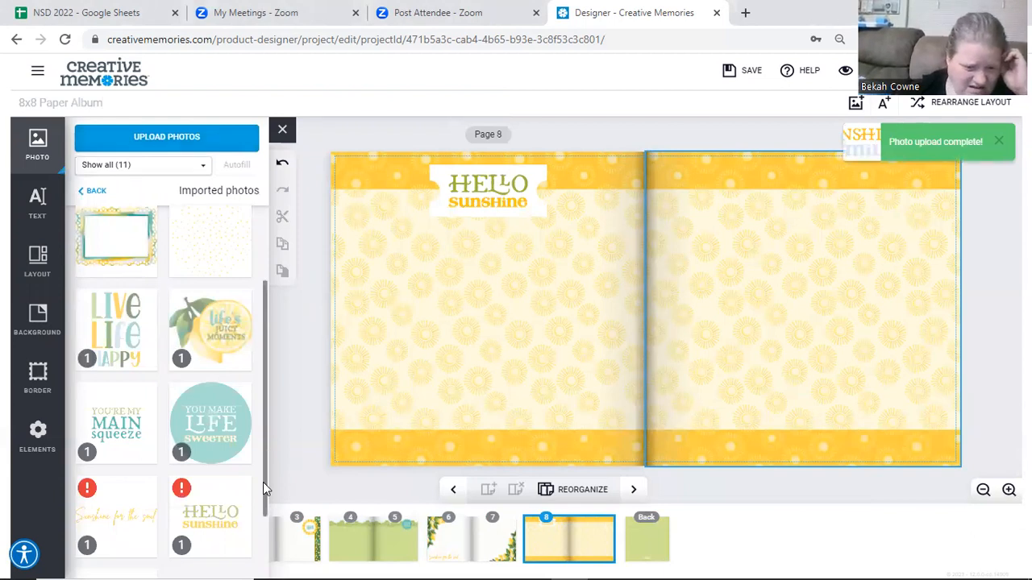
# Step: Place a reduced Sunshine & Smiles element on the page 8 spread and move it onto the facing page's lower yellow border
pyautogui.scroll(-1, 137, 502)
pyautogui.moveTo(133, 514); pyautogui.dragTo(532, 362)
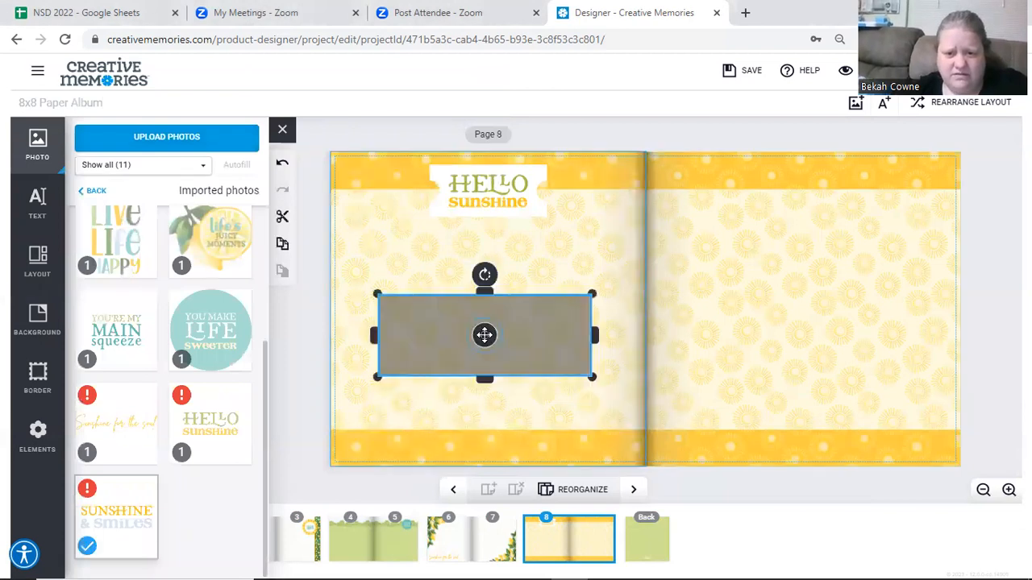
pyautogui.moveTo(592, 377); pyautogui.dragTo(532, 347)
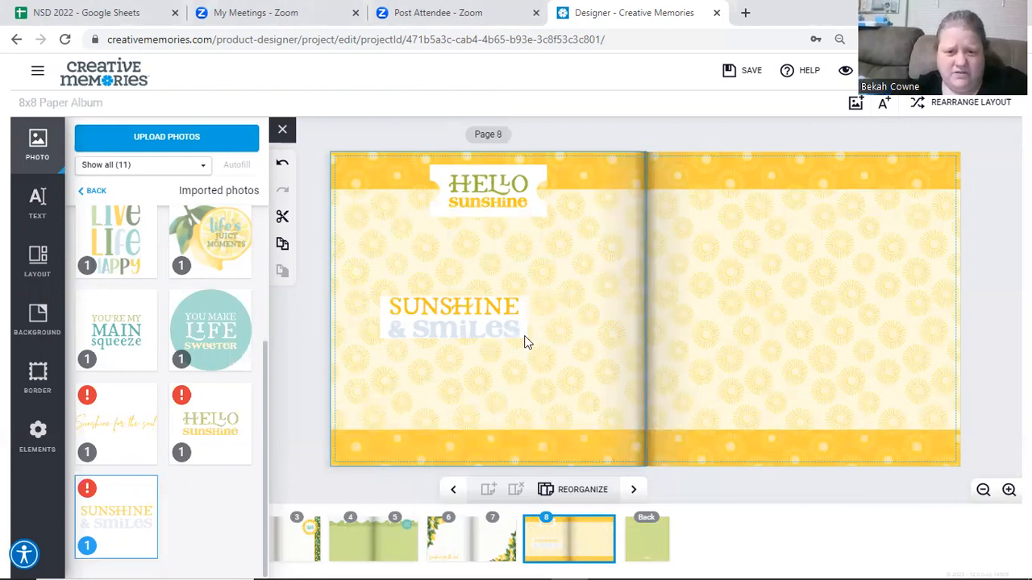
pyautogui.click(446, 314)
pyautogui.moveTo(447, 314); pyautogui.dragTo(806, 431)
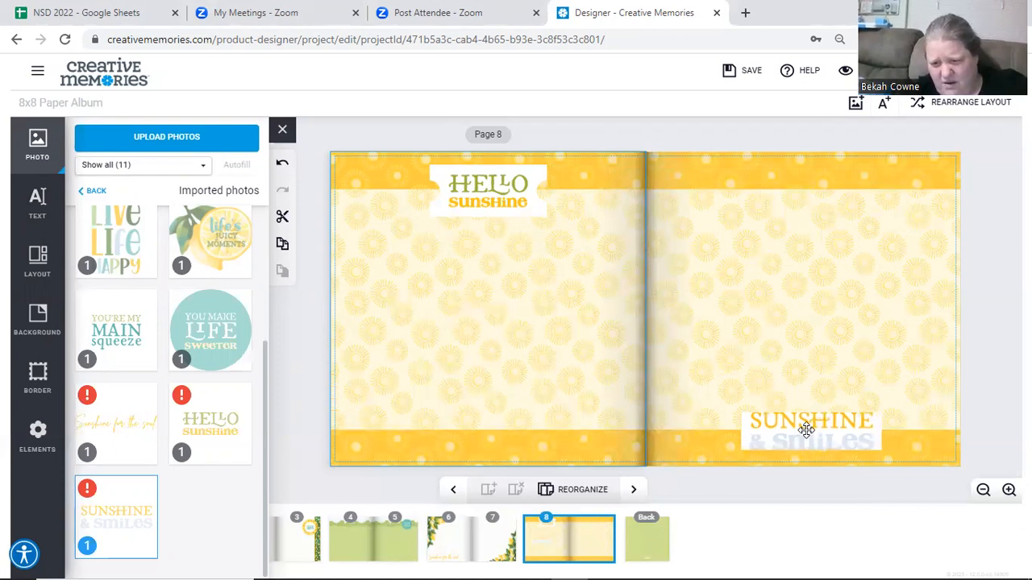
pyautogui.click(806, 430)
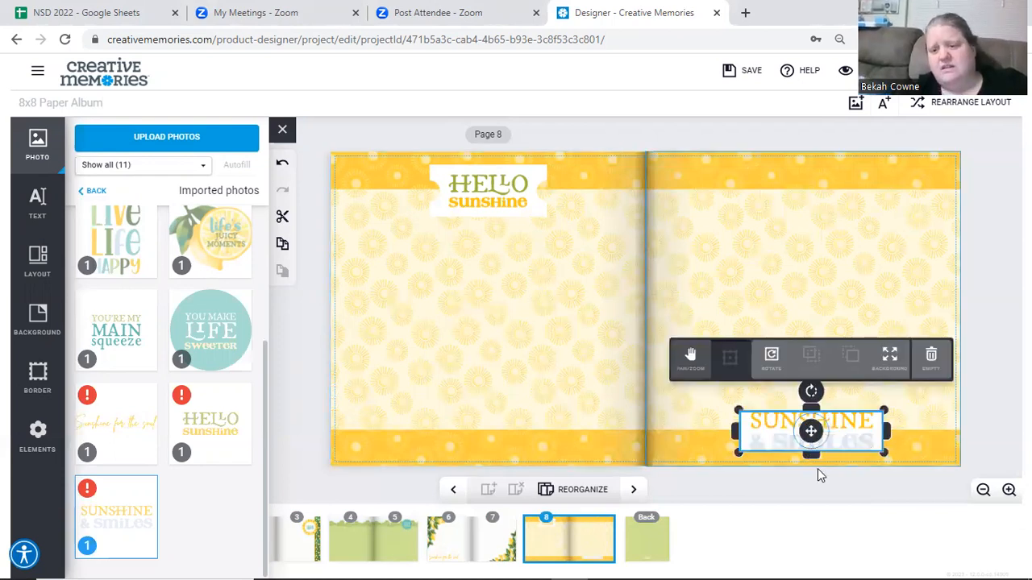
# Step: Extend the Sunshine & Smiles frame slightly at its lower and upper edges so the whole label shows
pyautogui.moveTo(814, 457); pyautogui.dragTo(817, 467)
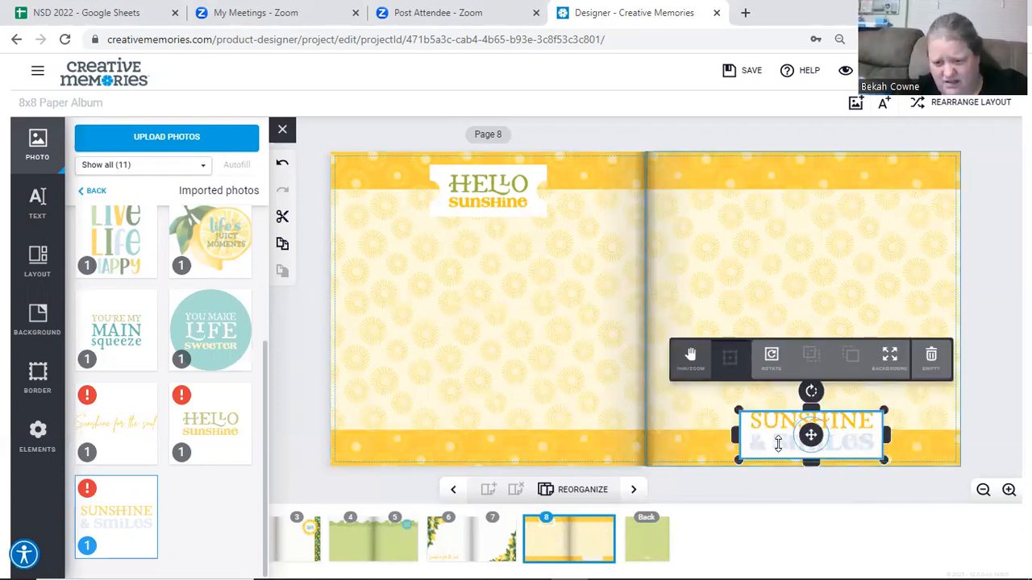
pyautogui.moveTo(804, 411); pyautogui.dragTo(808, 403)
pyautogui.click(809, 394)
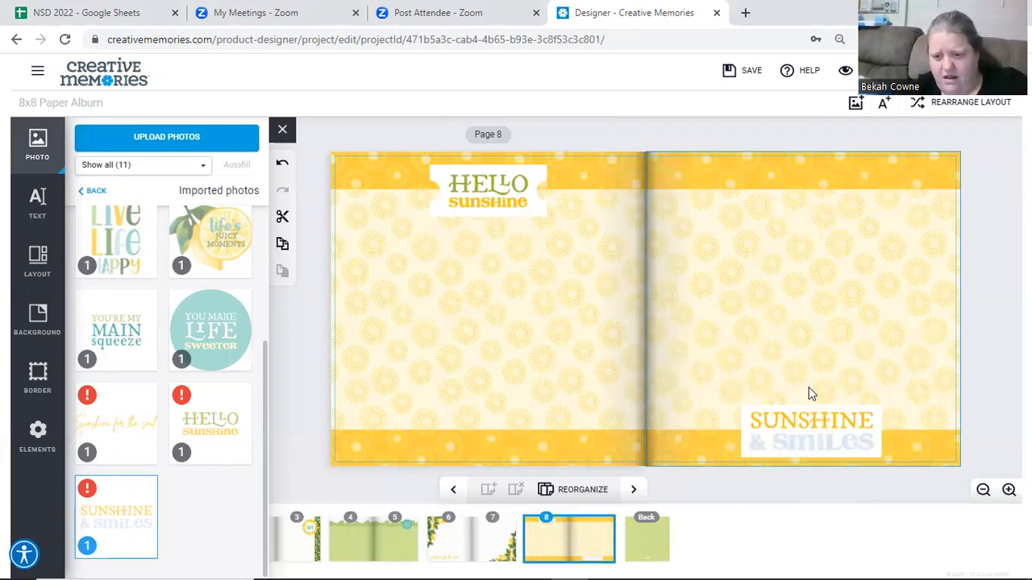
pyautogui.click(774, 427)
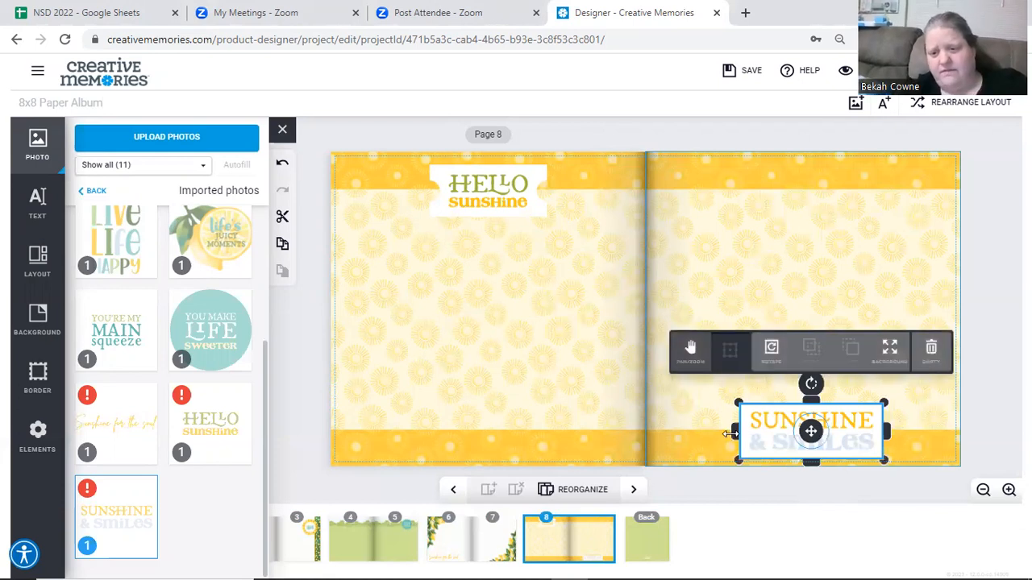
pyautogui.click(900, 431)
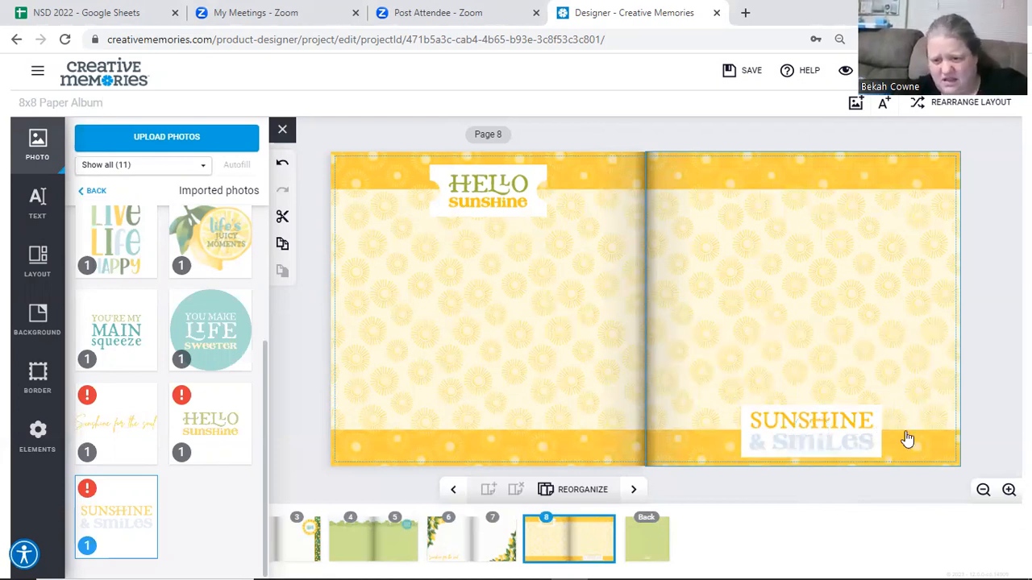
pyautogui.click(821, 288)
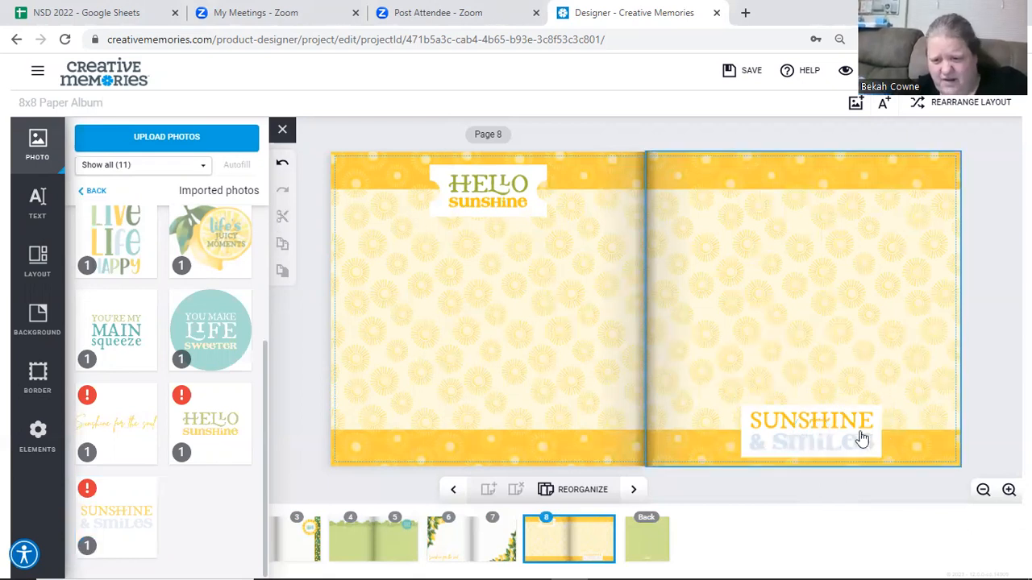
# Step: Shrink the Sunshine & Smiles label slightly and recenter it on the facing page's lower yellow border
pyautogui.click(847, 432)
pyautogui.moveTo(883, 462); pyautogui.dragTo(866, 451)
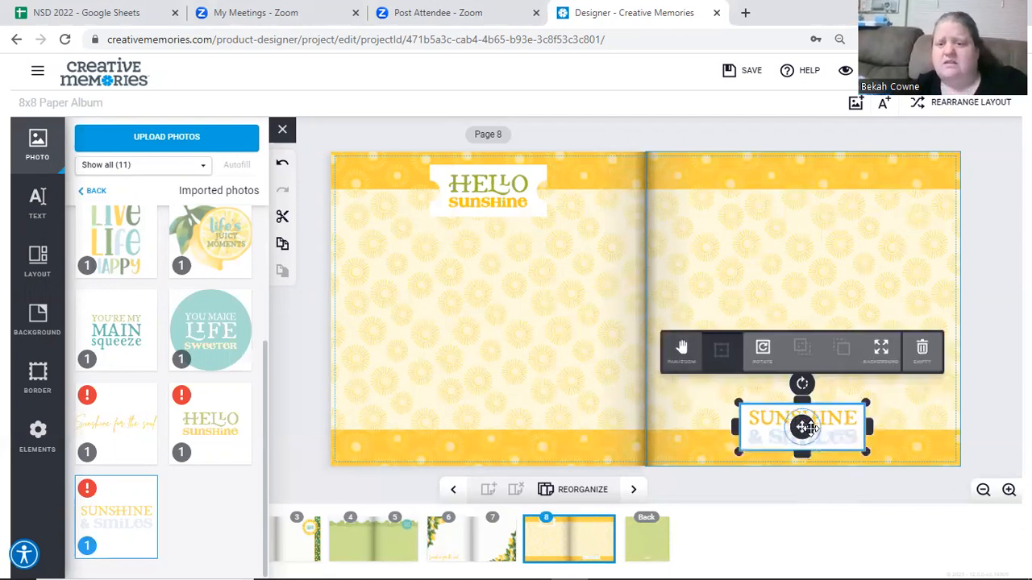
pyautogui.moveTo(804, 427); pyautogui.dragTo(814, 432)
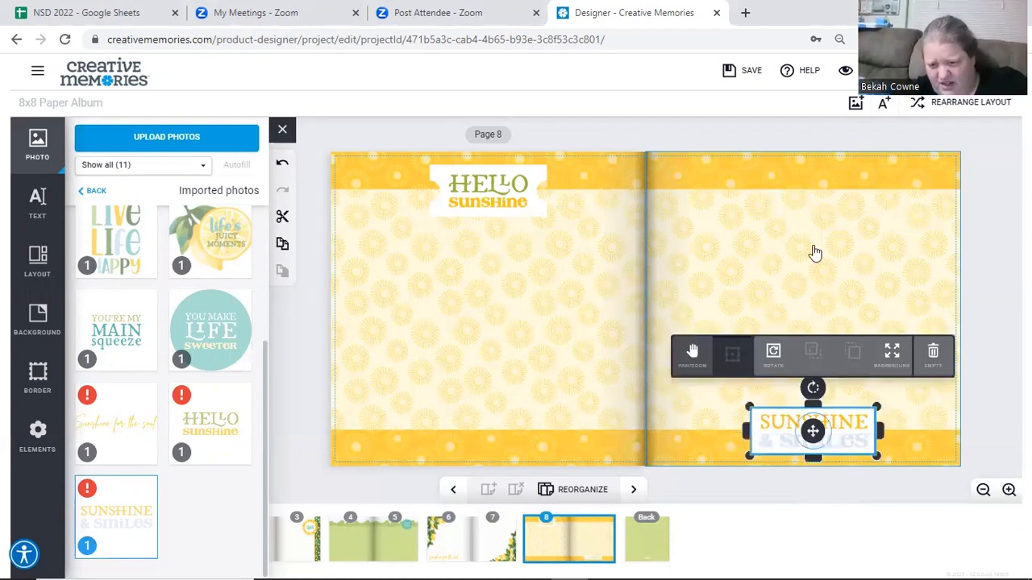
pyautogui.click(574, 491)
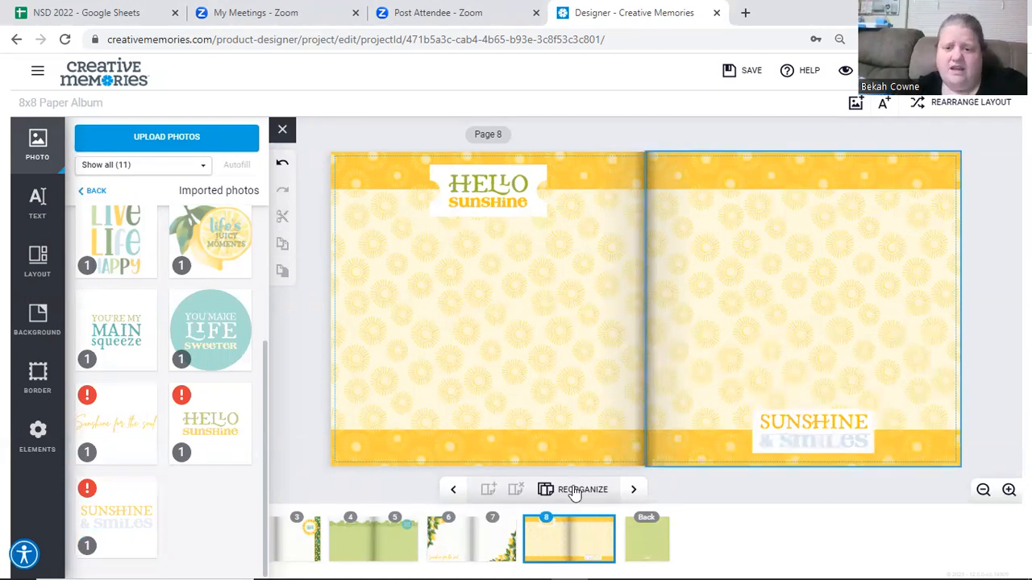
# Step: Open the back cover spread and upload CM_Heart_Teal_NSD_2023_ELMT_22.png from the ELMT_NSD_2023 folder to the imported photos
pyautogui.click(654, 535)
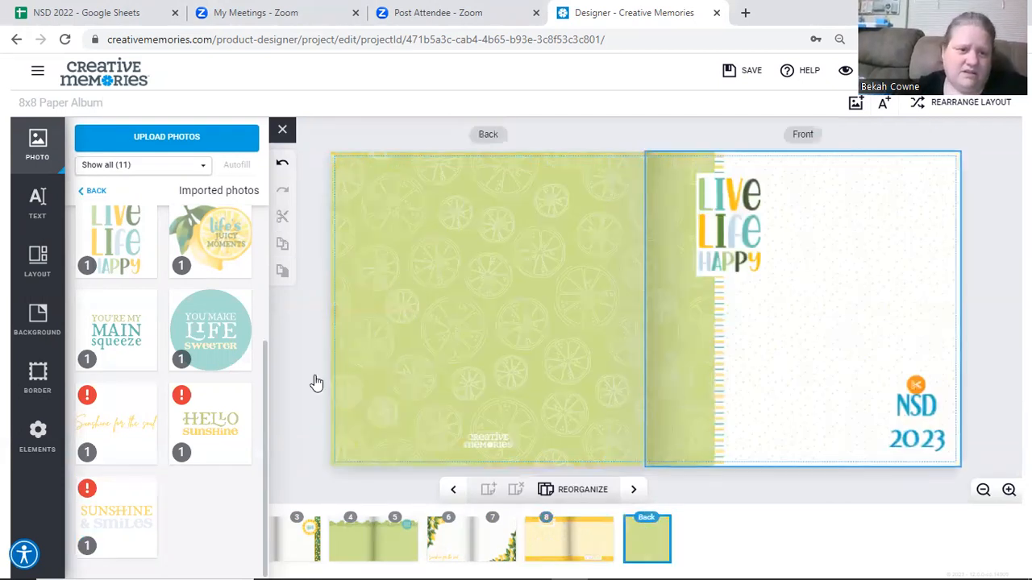
pyautogui.click(117, 139)
pyautogui.moveTo(491, 185); pyautogui.dragTo(481, 289)
pyautogui.moveTo(483, 328); pyautogui.dragTo(487, 363)
pyautogui.scroll(5, 478, 312)
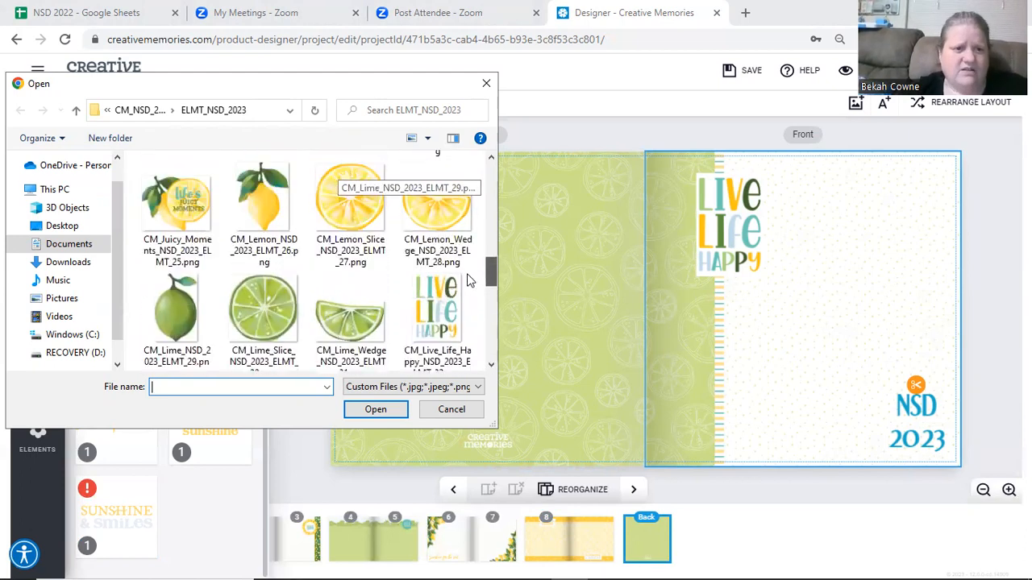
pyautogui.scroll(-1, 474, 307)
pyautogui.scroll(-1, 474, 308)
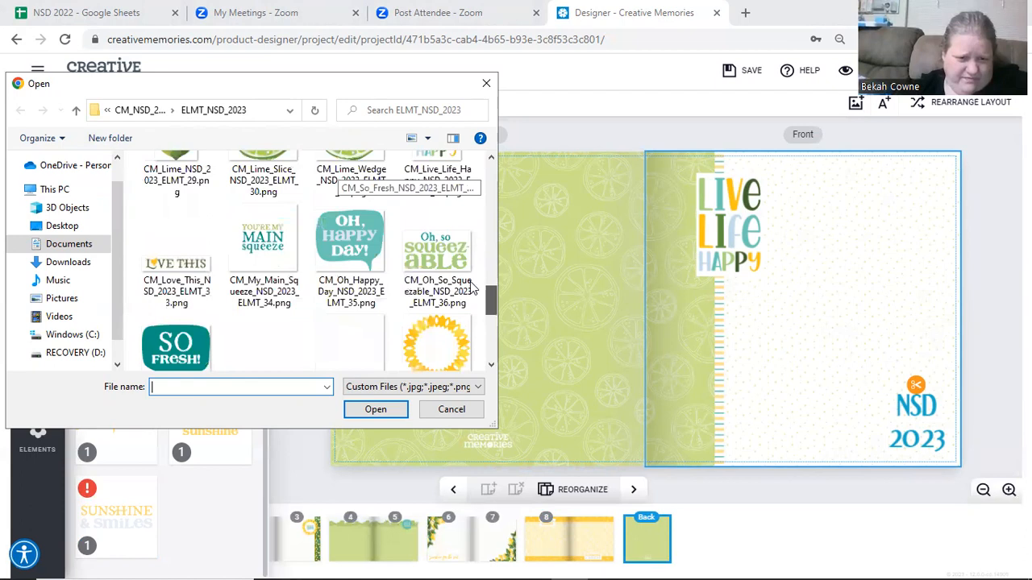
pyautogui.scroll(2, 468, 276)
pyautogui.scroll(1, 475, 262)
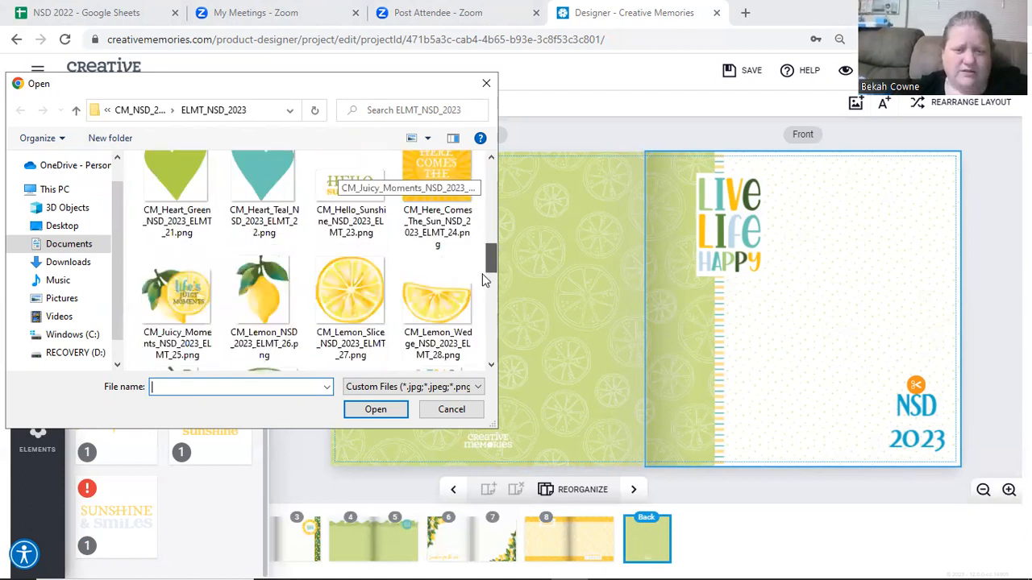
pyautogui.scroll(-1, 489, 287)
pyautogui.scroll(-2, 496, 315)
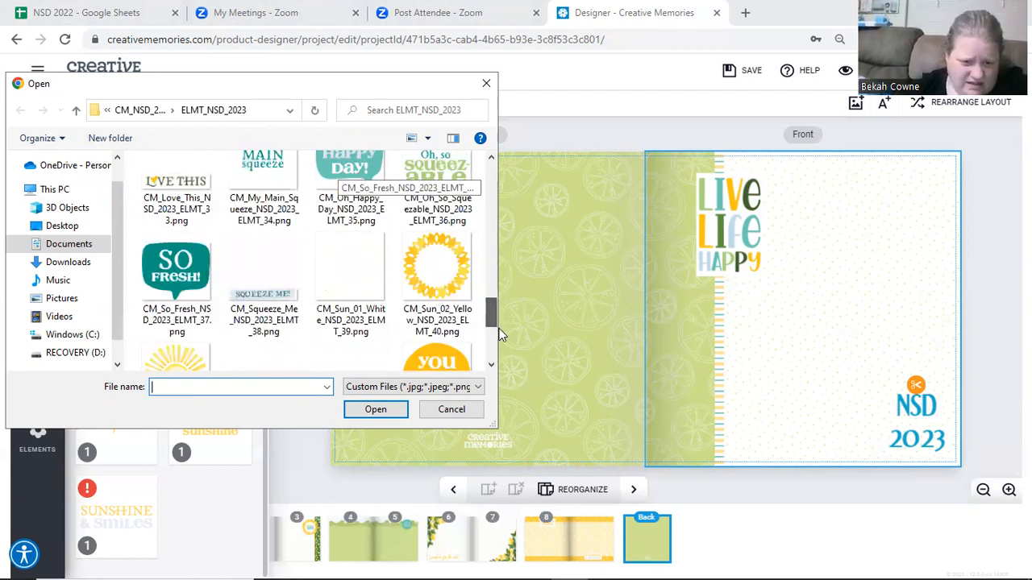
pyautogui.scroll(-1, 497, 334)
pyautogui.moveTo(518, 330); pyautogui.dragTo(258, 268)
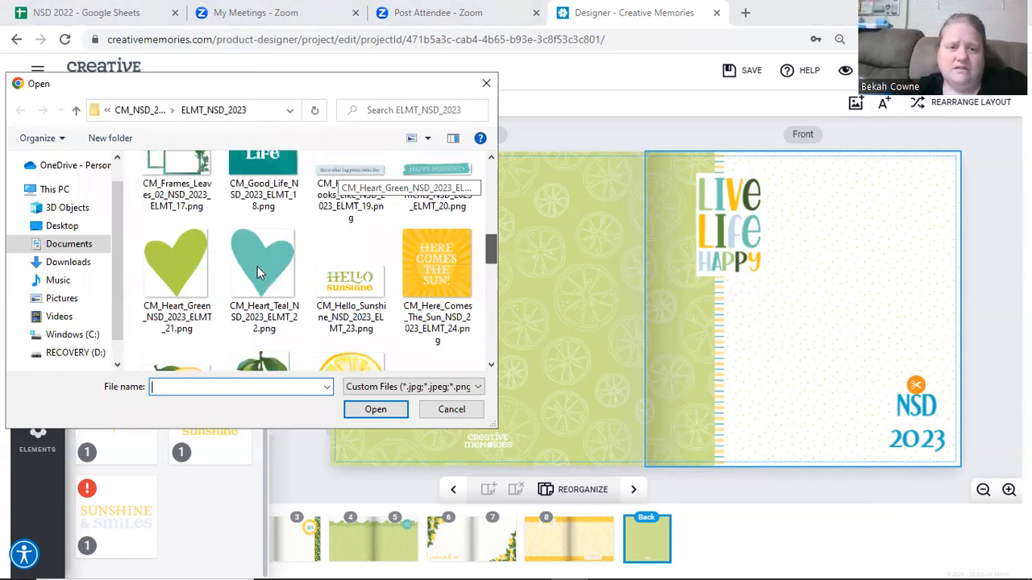
pyautogui.click(376, 410)
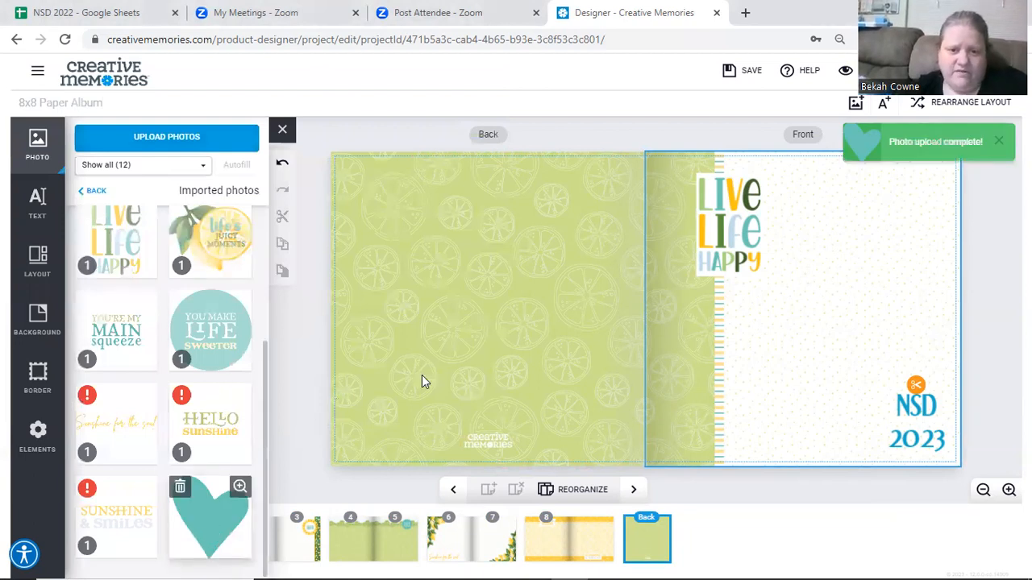
# Step: Place the teal heart on the back cover and reduce it to a small accent with its whole shape inside the frame
pyautogui.moveTo(206, 513); pyautogui.dragTo(412, 298)
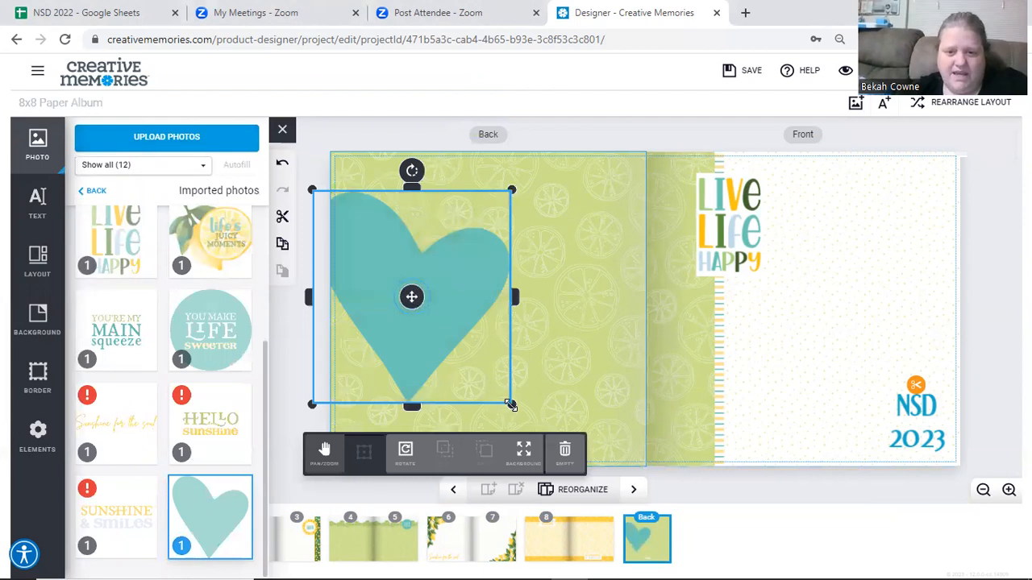
pyautogui.moveTo(512, 404); pyautogui.dragTo(450, 246)
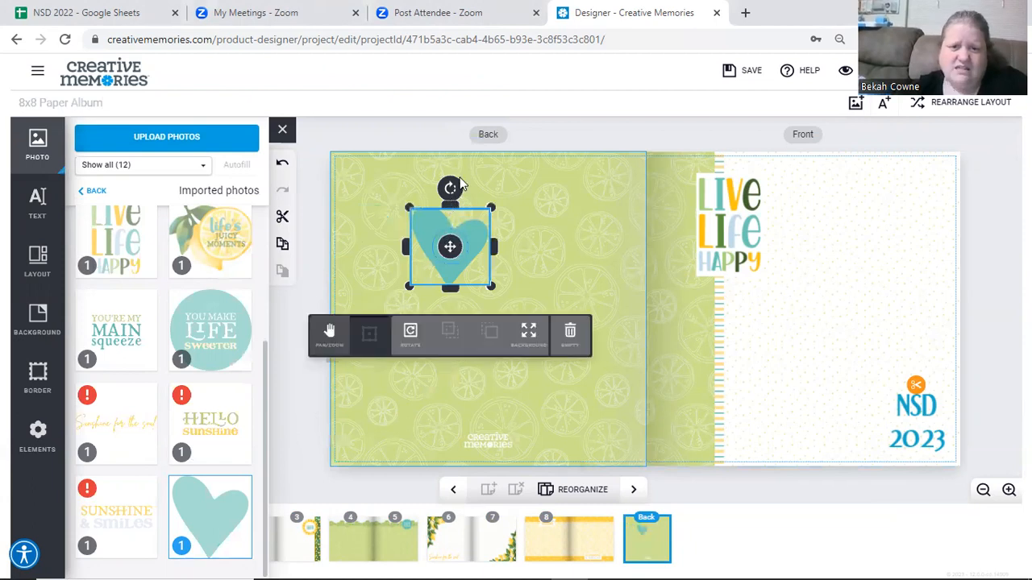
pyautogui.moveTo(449, 205); pyautogui.dragTo(445, 203)
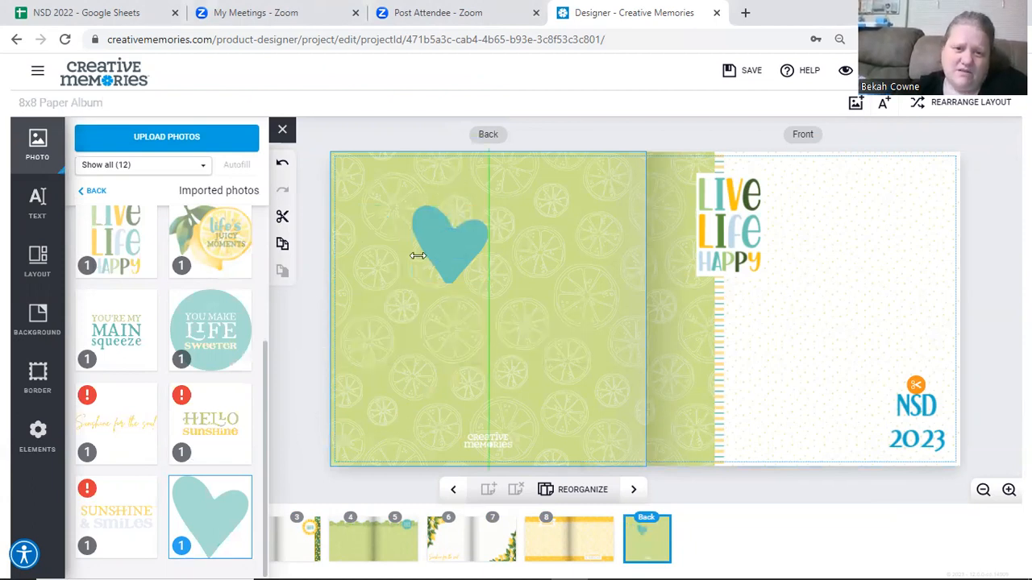
pyautogui.moveTo(409, 288); pyautogui.dragTo(453, 254)
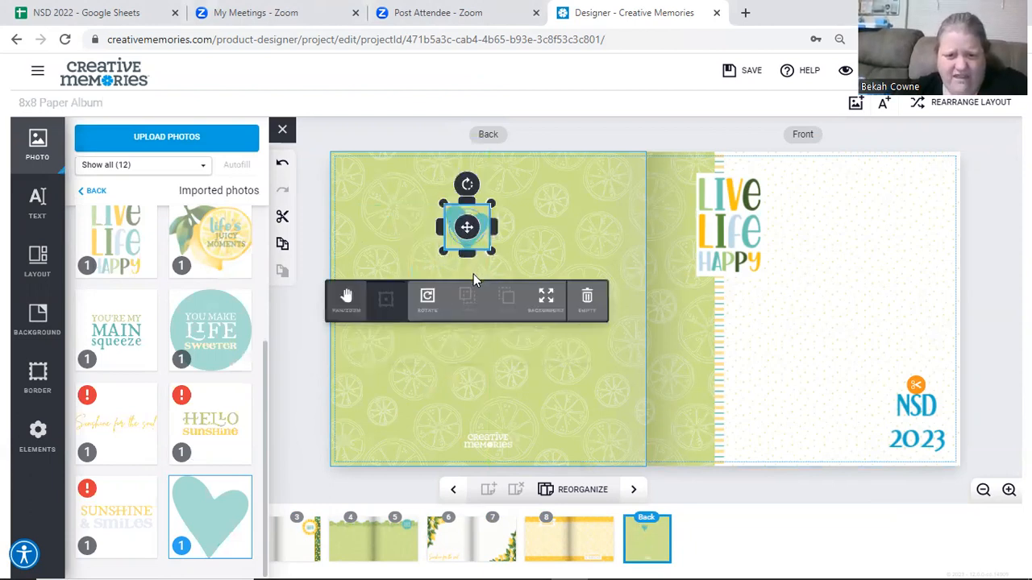
pyautogui.moveTo(469, 252); pyautogui.dragTo(469, 256)
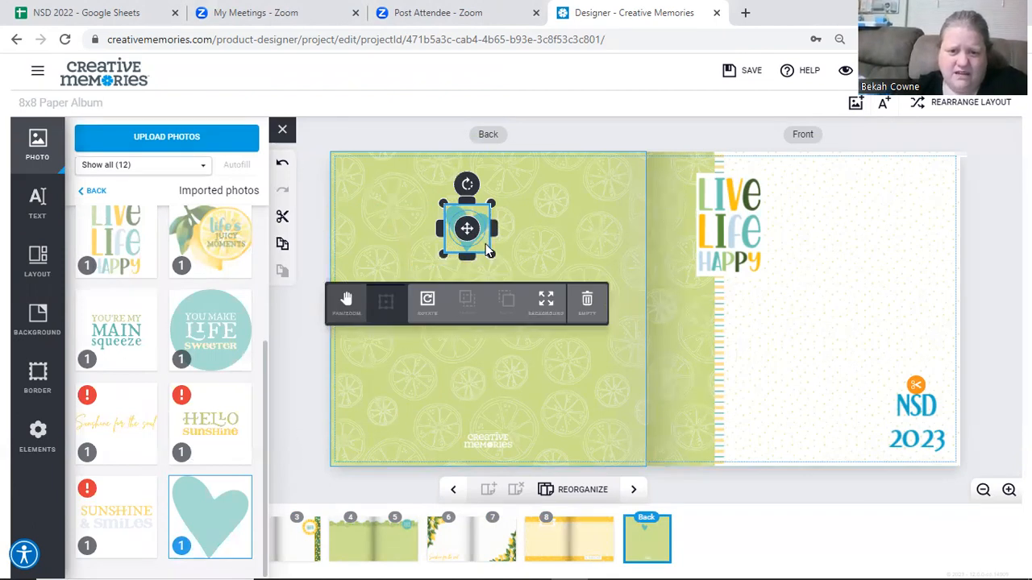
# Step: Move the teal heart to the lower-left area of the back cover and adjust its size there
pyautogui.moveTo(486, 248); pyautogui.dragTo(394, 329)
pyautogui.moveTo(379, 398); pyautogui.dragTo(418, 364)
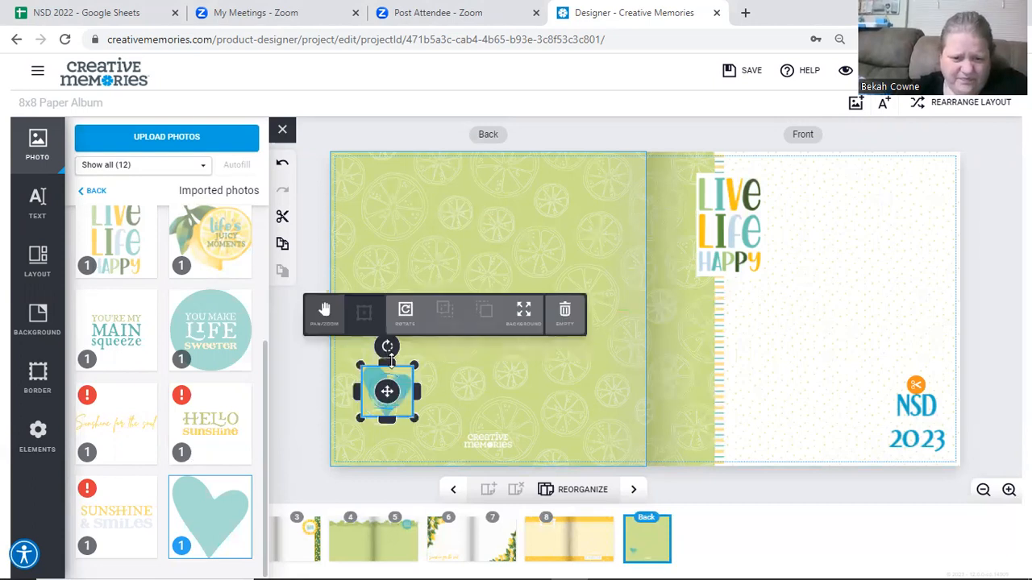
pyautogui.click(390, 364)
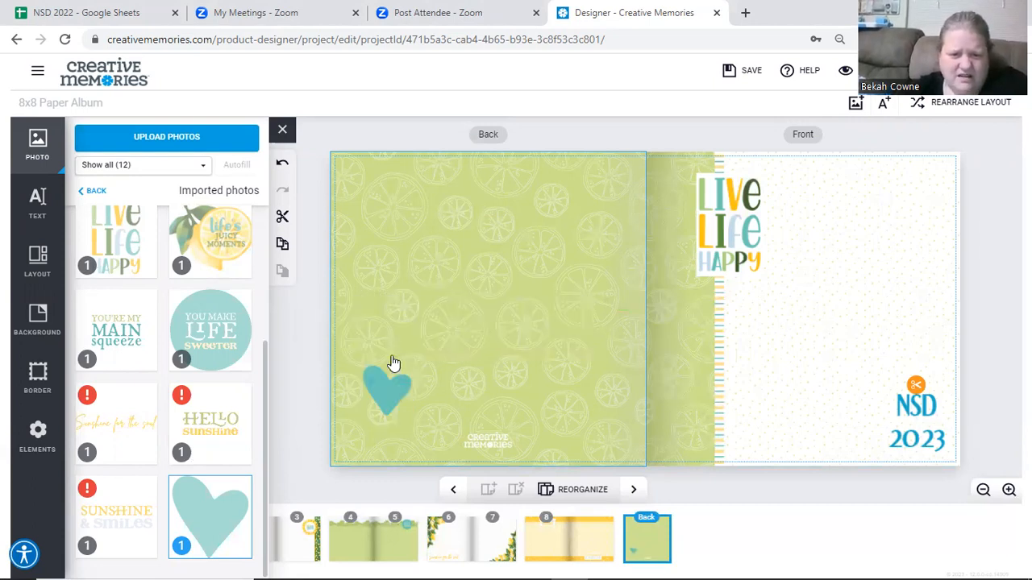
pyautogui.click(492, 386)
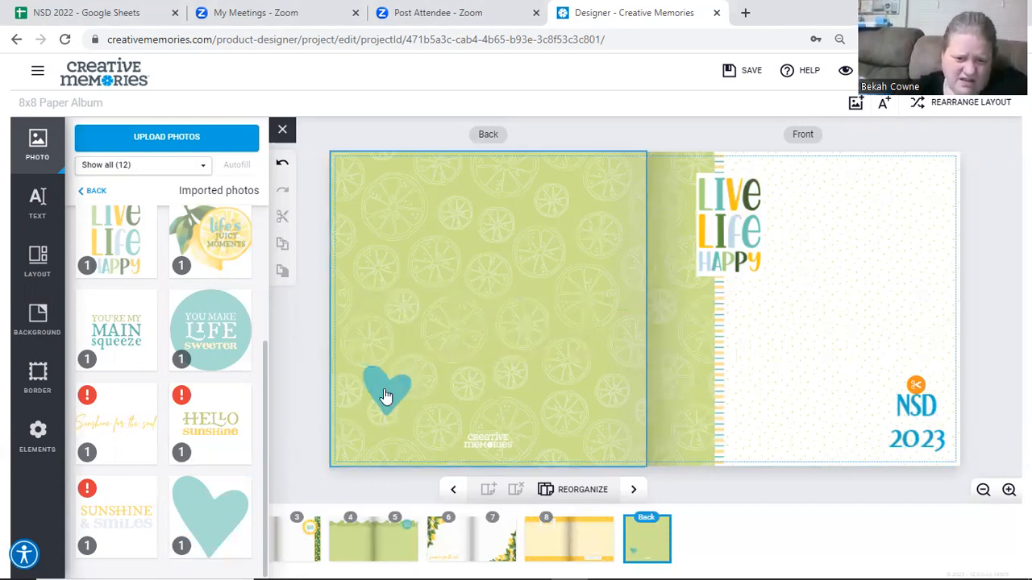
pyautogui.click(414, 419)
pyautogui.moveTo(413, 419); pyautogui.dragTo(406, 400)
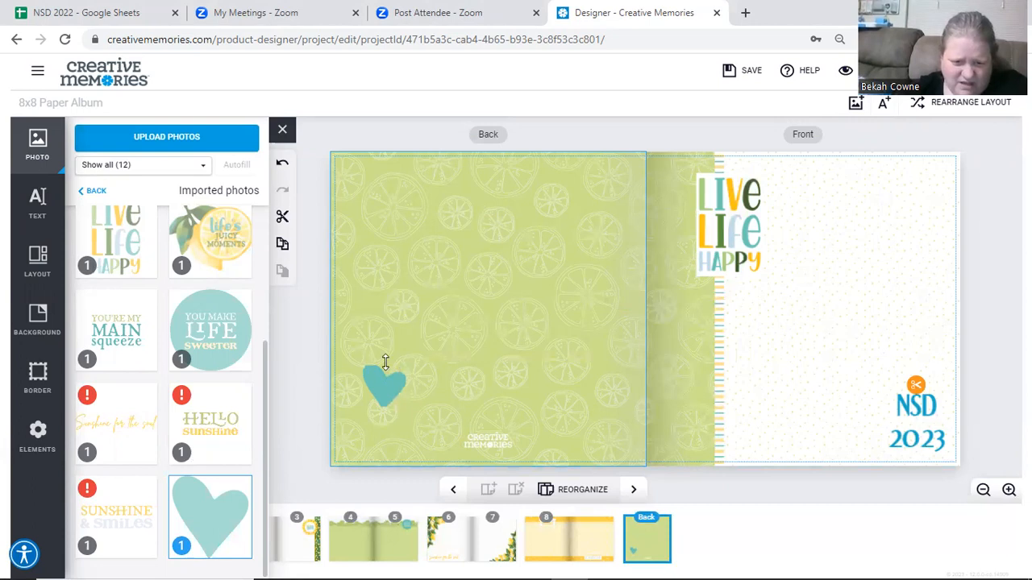
# Step: Extend the teal heart's frame slightly at its upper and lower edges so the whole heart shows
pyautogui.click(390, 364)
pyautogui.click(386, 335)
pyautogui.click(382, 408)
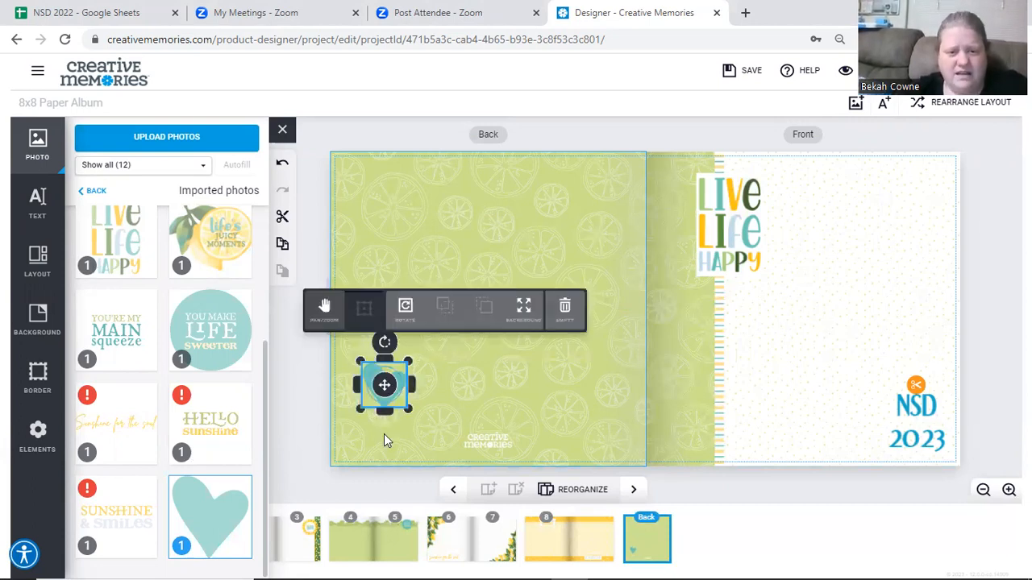
pyautogui.moveTo(384, 414); pyautogui.dragTo(386, 419)
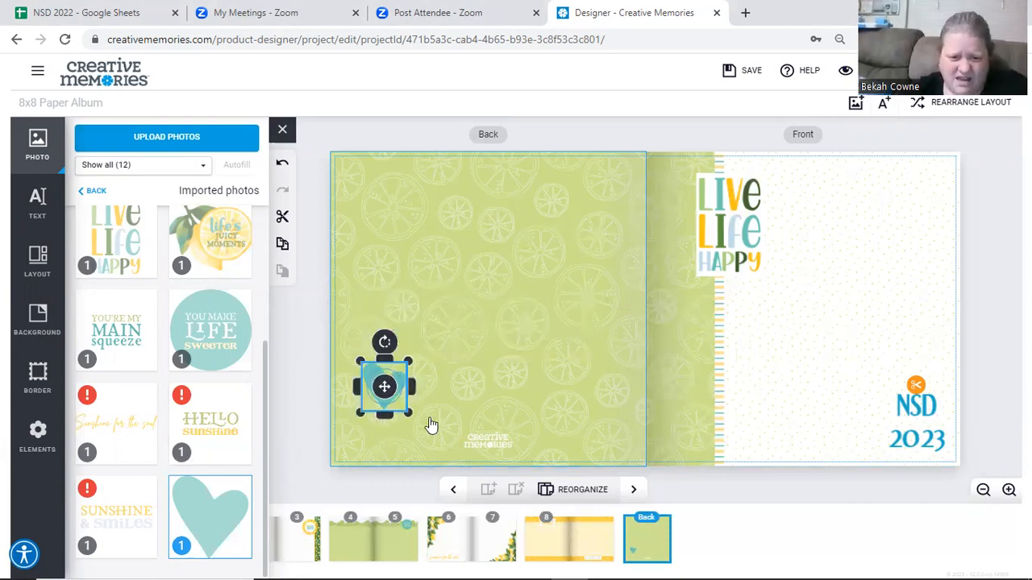
pyautogui.click(435, 370)
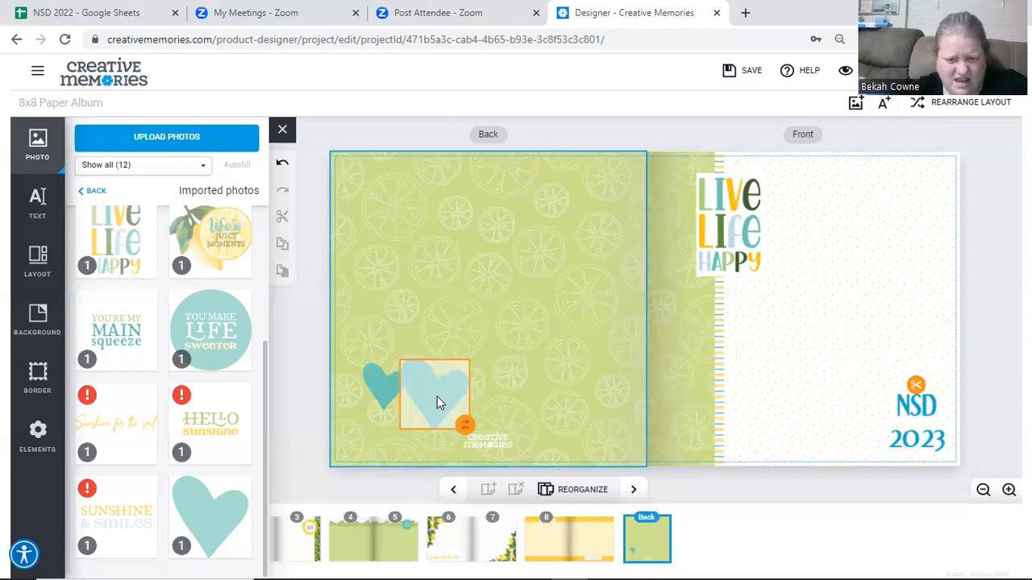
pyautogui.click(379, 395)
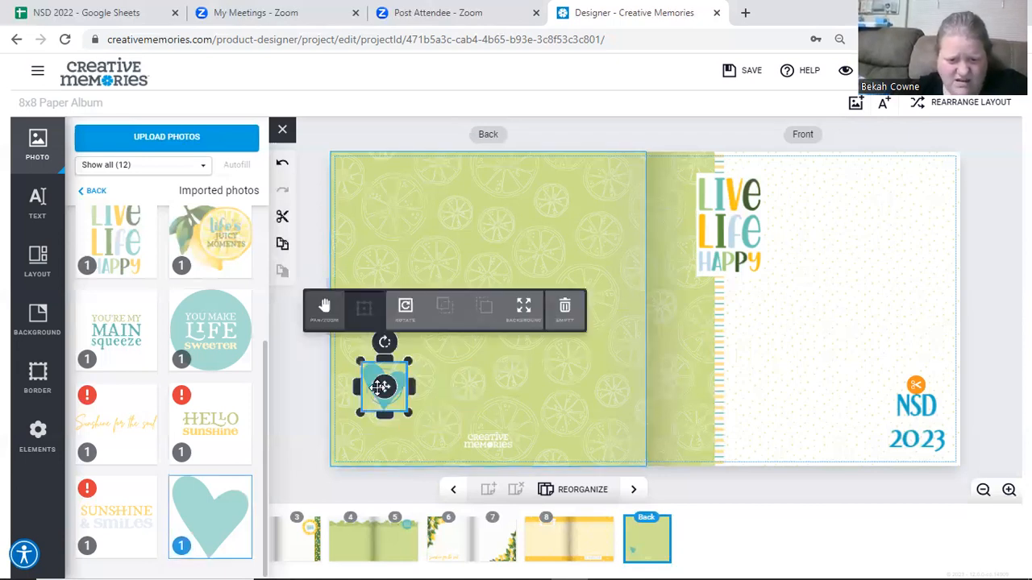
pyautogui.click(418, 407)
pyautogui.click(489, 372)
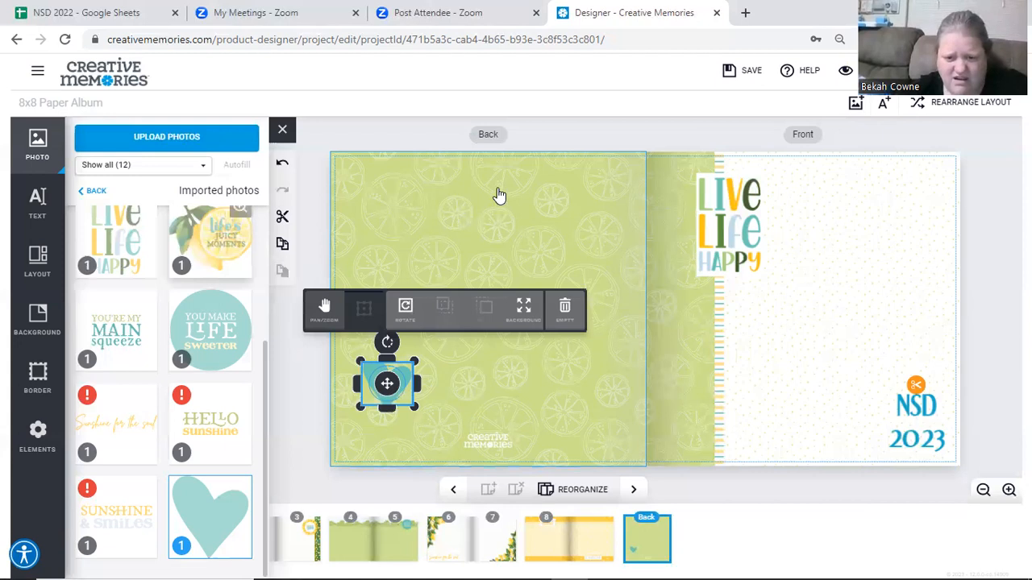
pyautogui.click(992, 292)
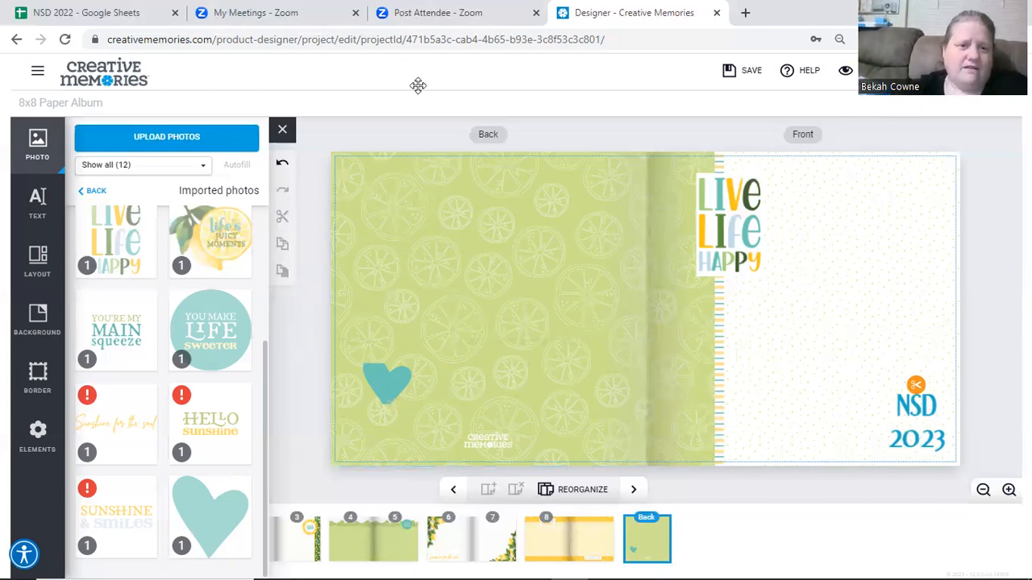
pyautogui.click(284, 168)
pyautogui.click(466, 378)
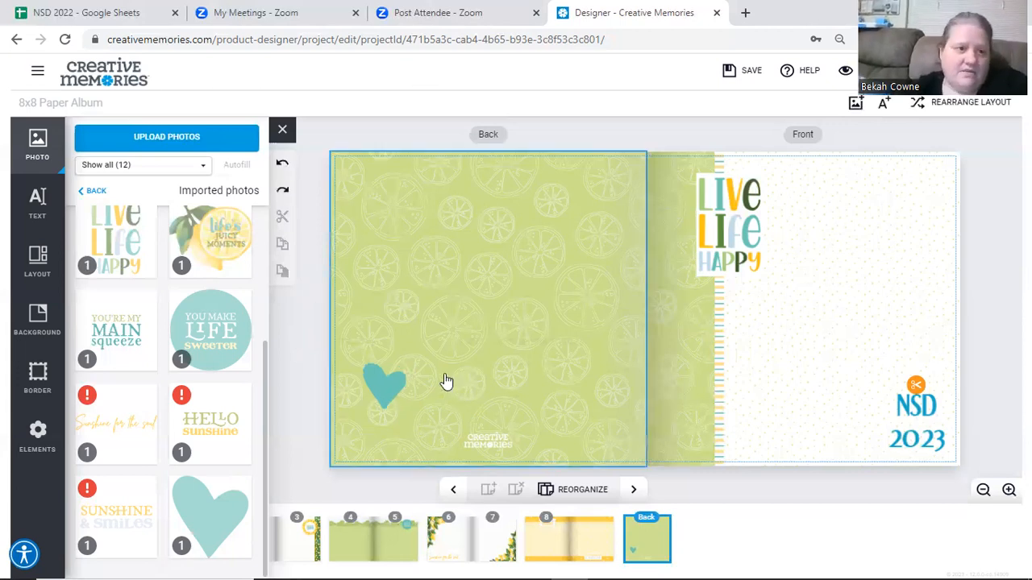
# Step: Add a text box on the back cover reading "Created with Love by" with the creator's full name on a second line
pyautogui.click(40, 205)
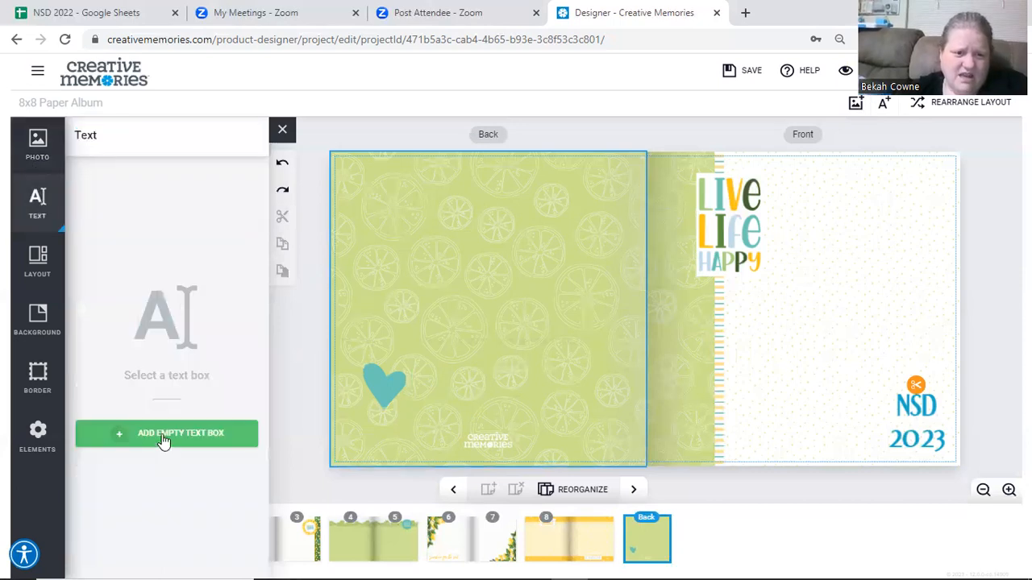
pyautogui.click(163, 436)
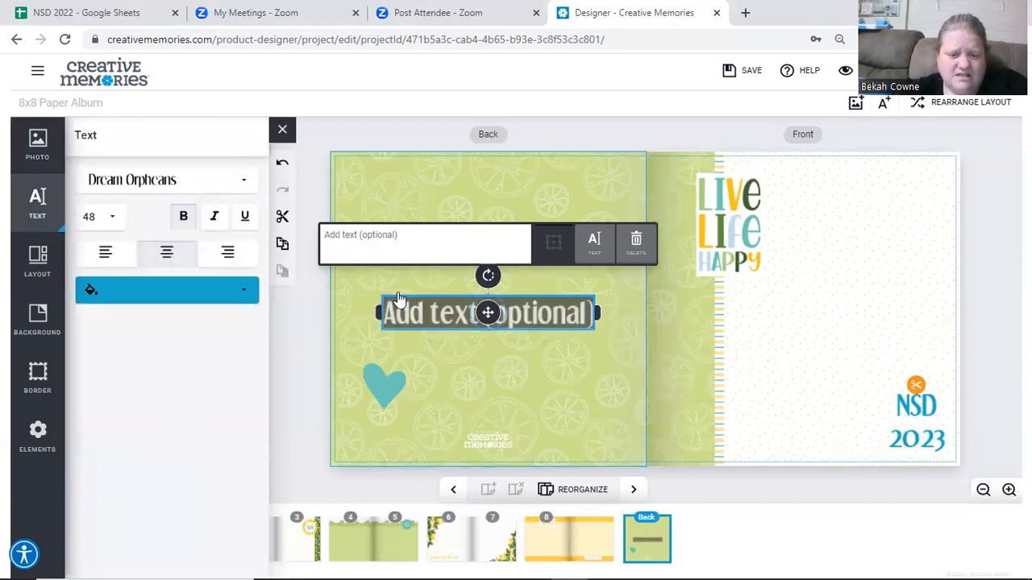
pyautogui.write('Created')
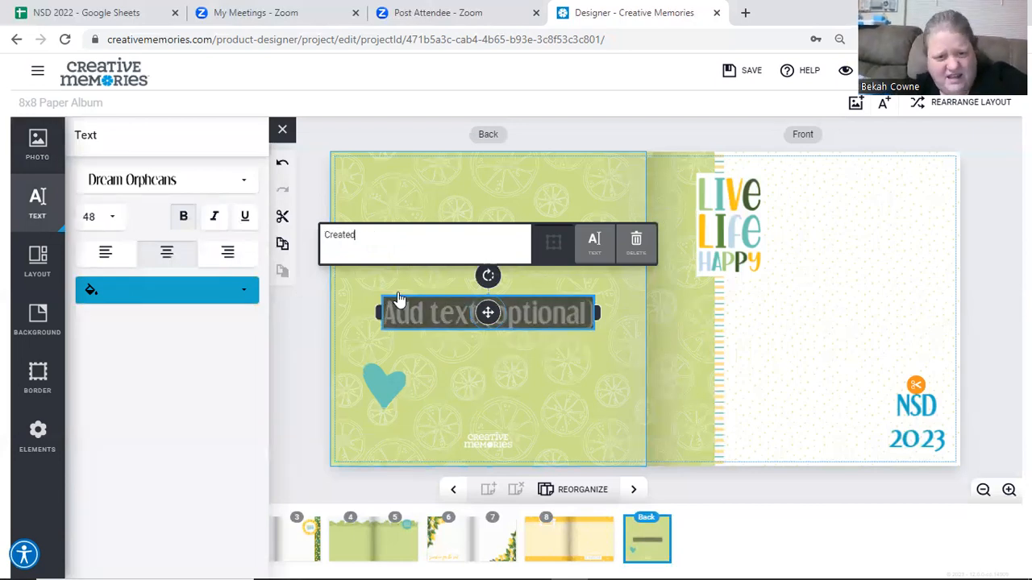
pyautogui.write(' with Love')
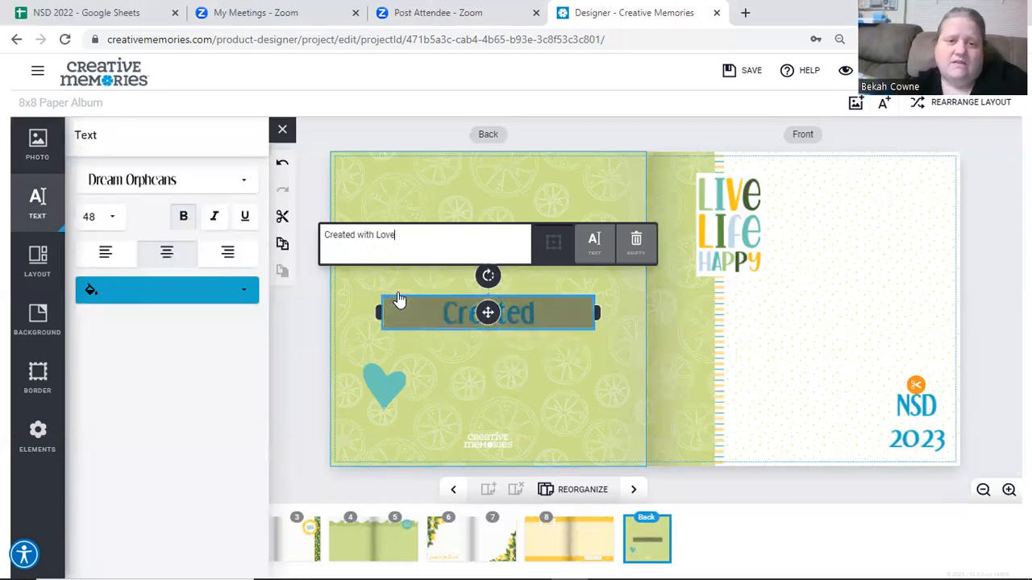
pyautogui.write(' by')
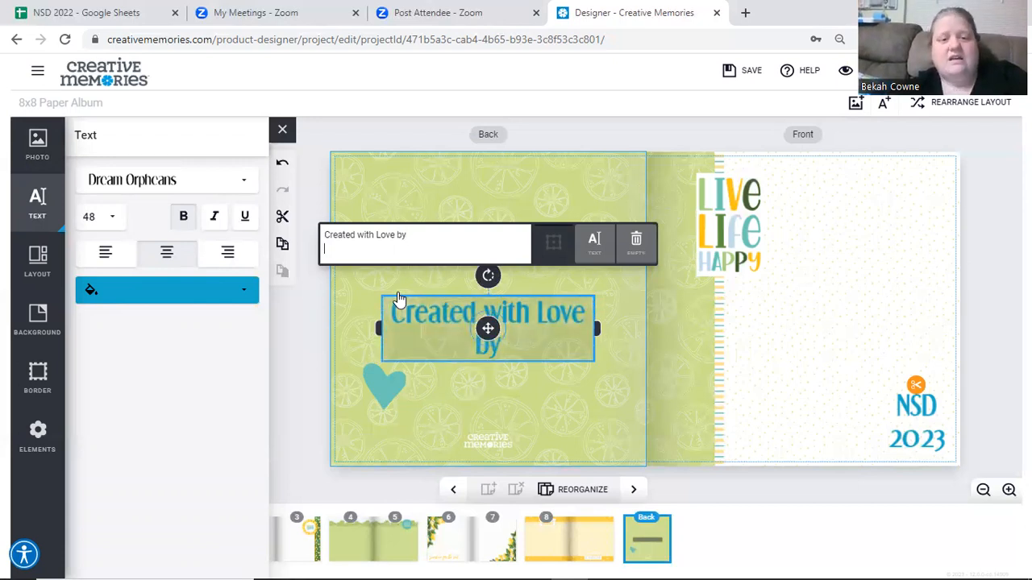
pyautogui.press('Return')
pyautogui.write('Bekah Cowne')
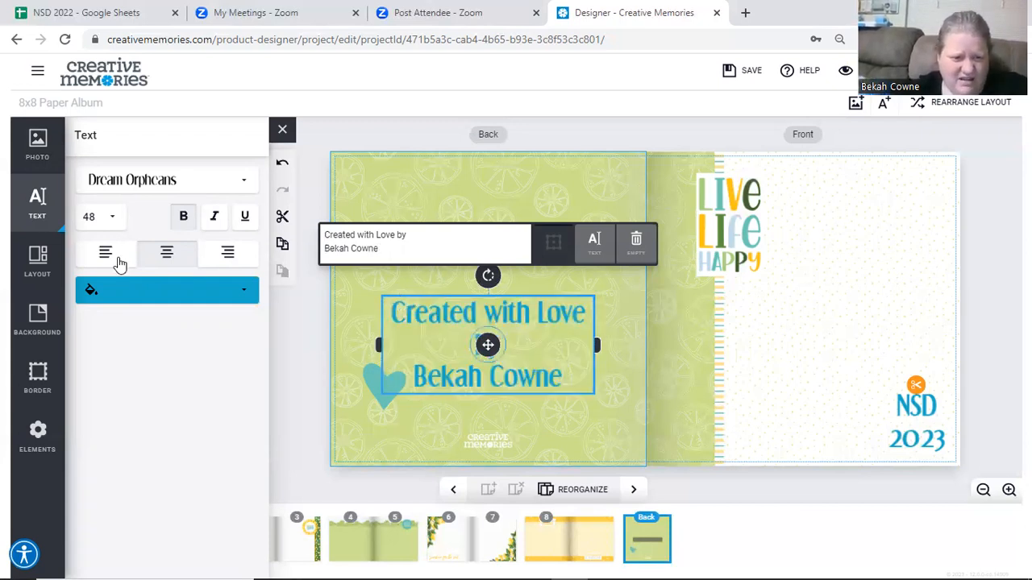
# Step: Try yellow as the color of the back cover text and return it to blue
pyautogui.click(206, 296)
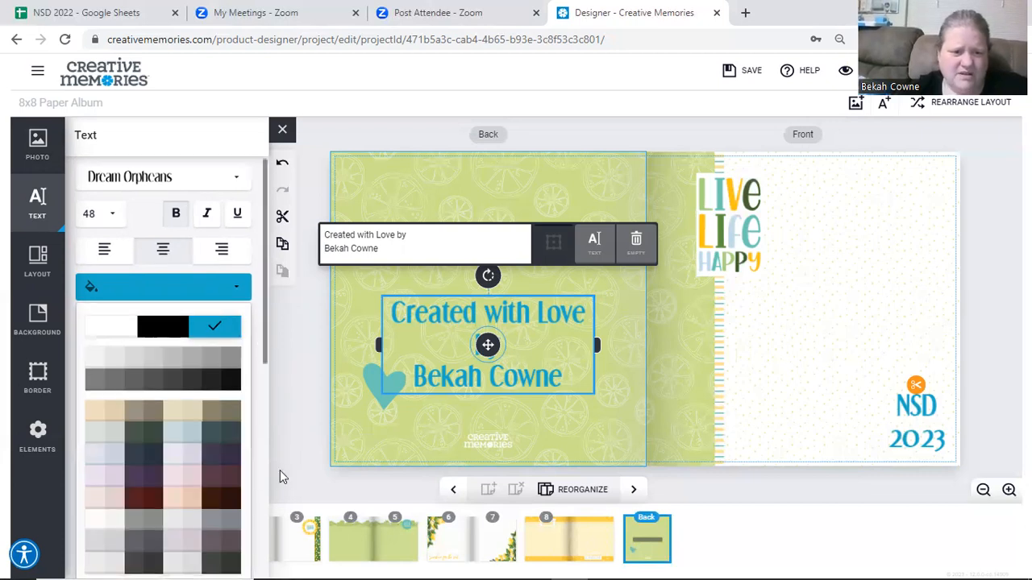
pyautogui.scroll(-3, 196, 436)
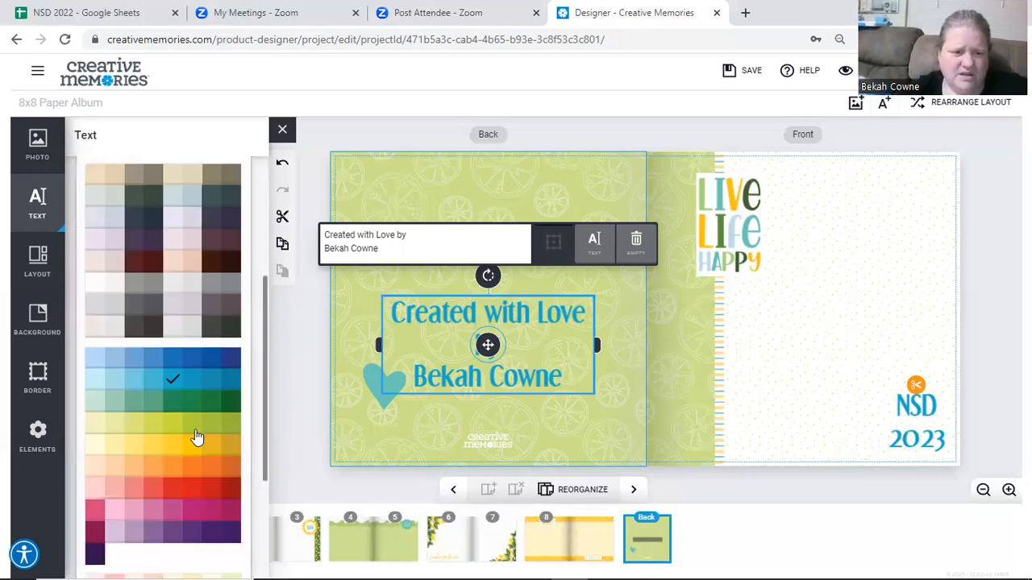
pyautogui.click(153, 429)
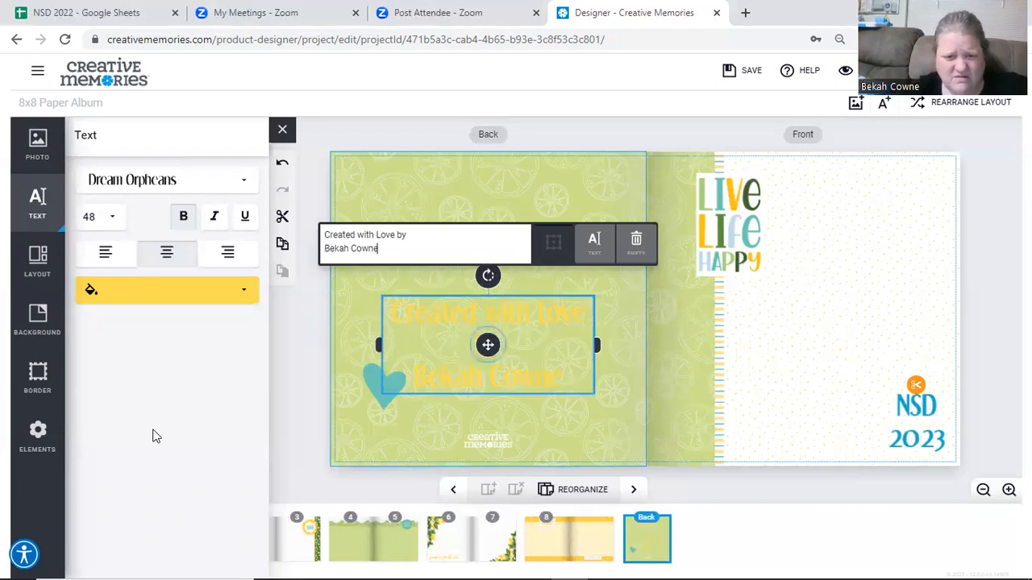
pyautogui.click(248, 297)
pyautogui.click(171, 338)
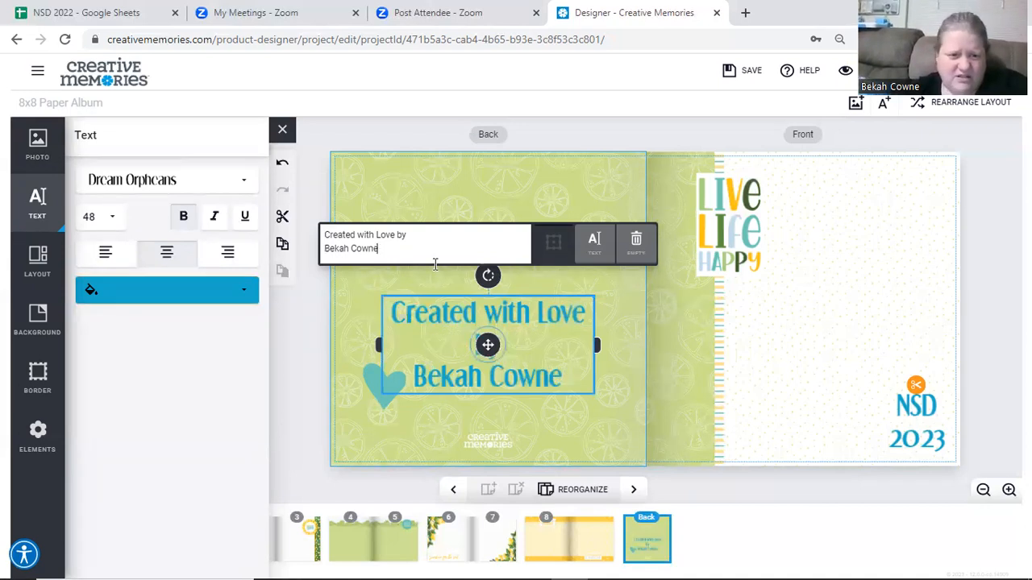
# Step: Join the back cover credit into continuous text without the line break before the name, and set its font size to 28
pyautogui.click(324, 249)
pyautogui.press('BackSpace')
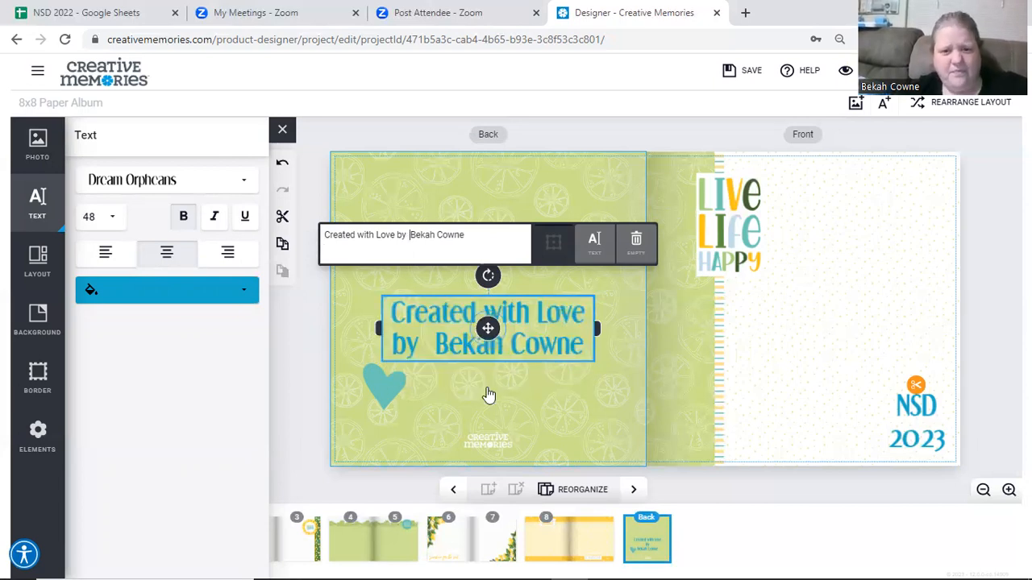
pyautogui.click(103, 224)
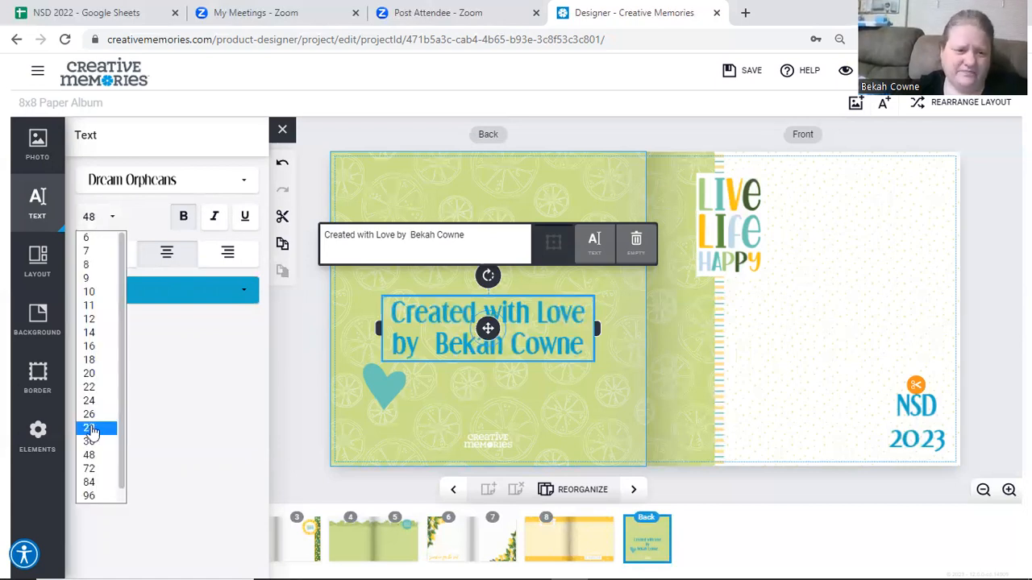
pyautogui.click(91, 432)
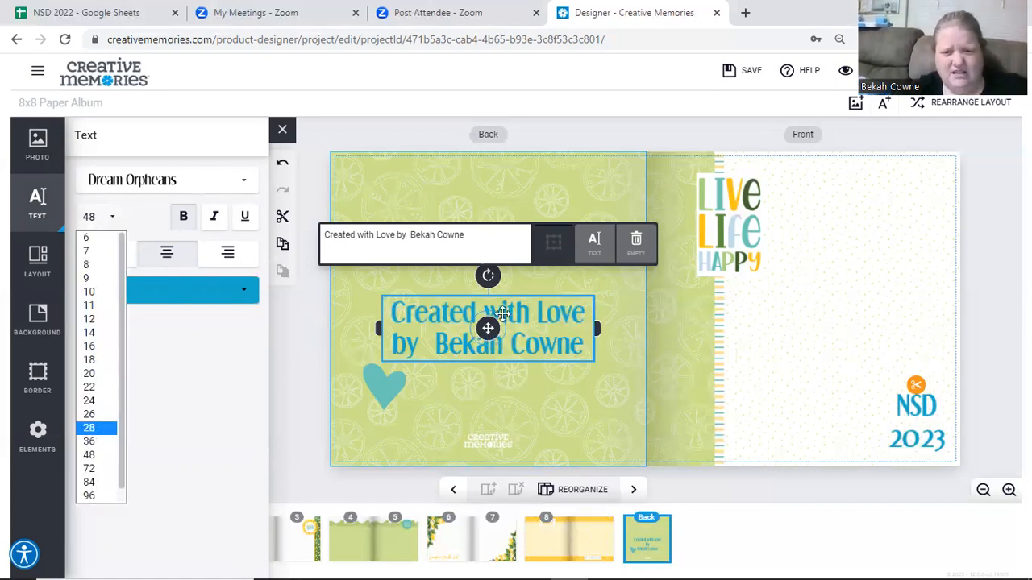
# Step: Move the credit text down the back cover to just above the Creative Memories logo
pyautogui.moveTo(488, 315); pyautogui.dragTo(488, 412)
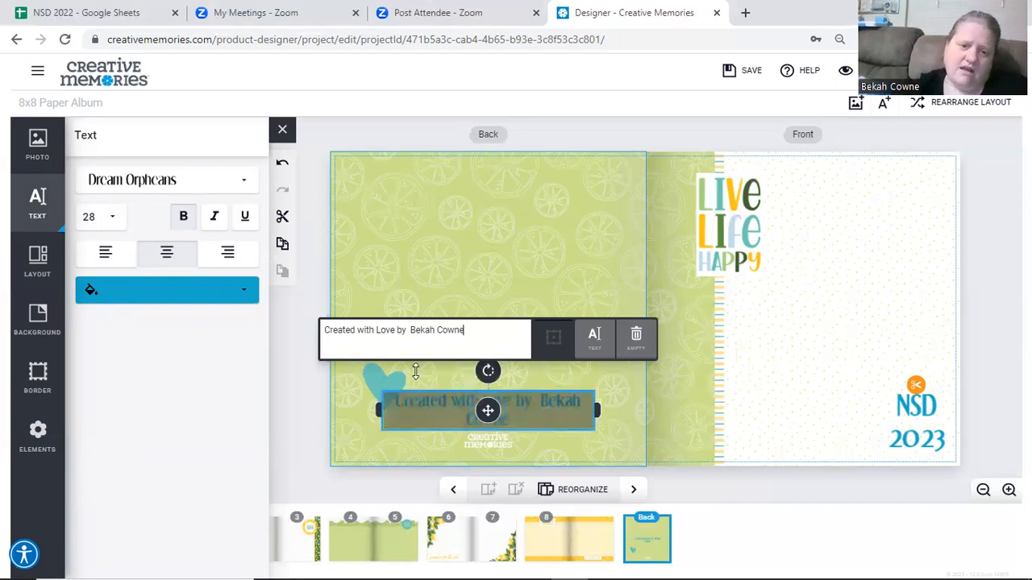
pyautogui.click(403, 378)
pyautogui.click(469, 349)
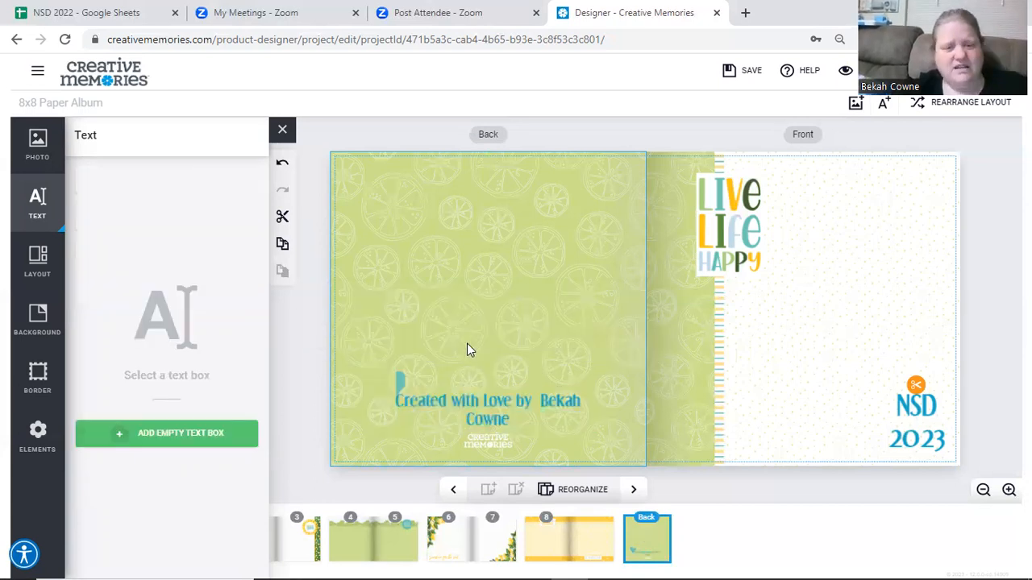
# Step: Move the teal heart so it sits centered directly above the credit text on the back cover
pyautogui.click(379, 381)
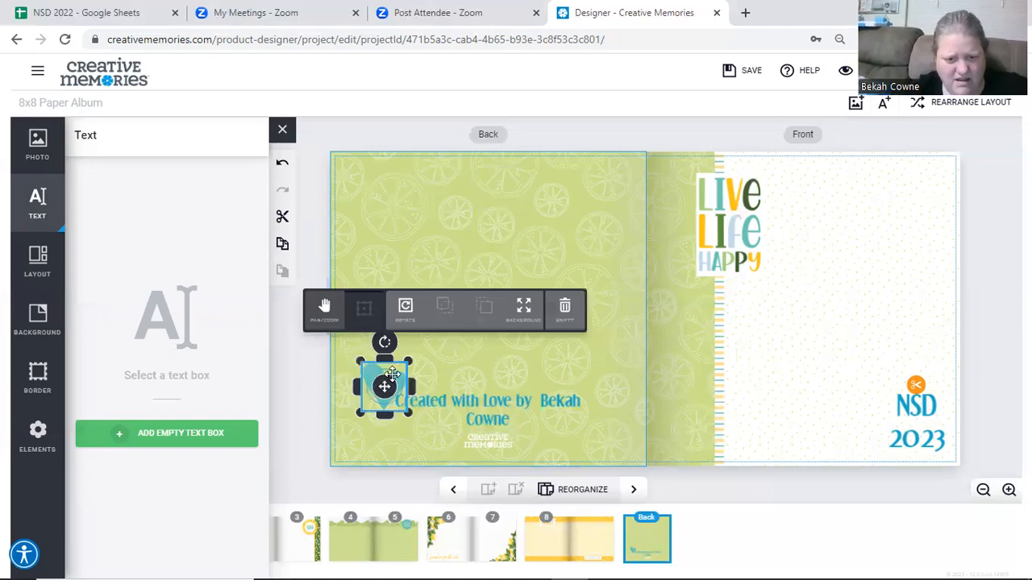
pyautogui.moveTo(415, 337); pyautogui.dragTo(502, 376)
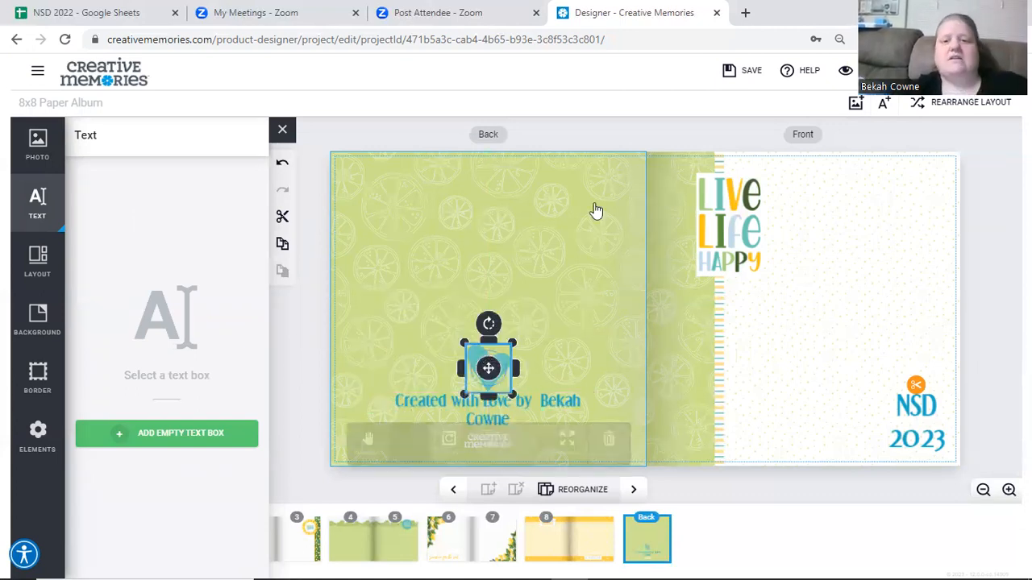
pyautogui.click(616, 164)
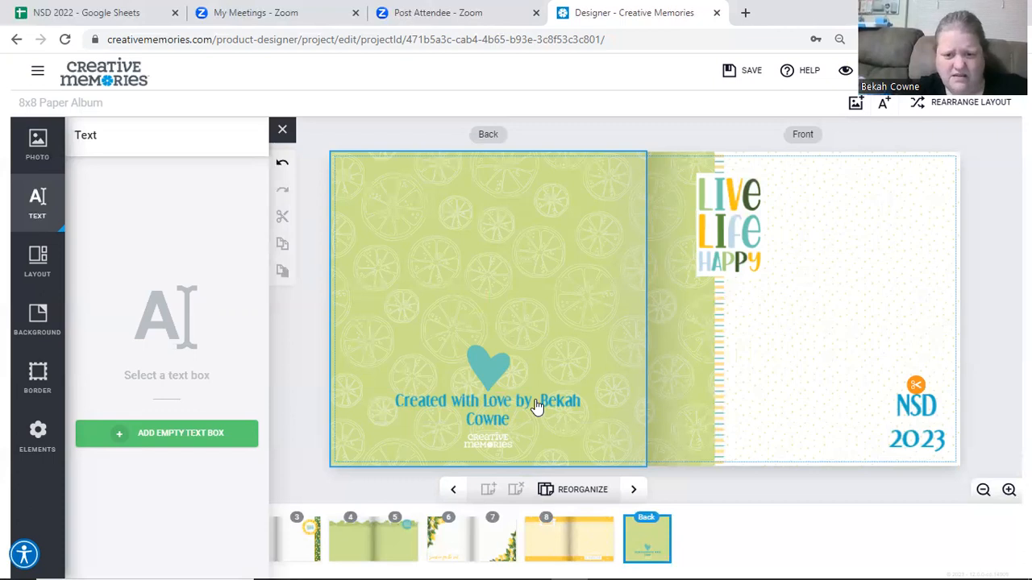
# Step: Remove the extra space before the name in the credit and break the line after "Created with Love"
pyautogui.click(537, 407)
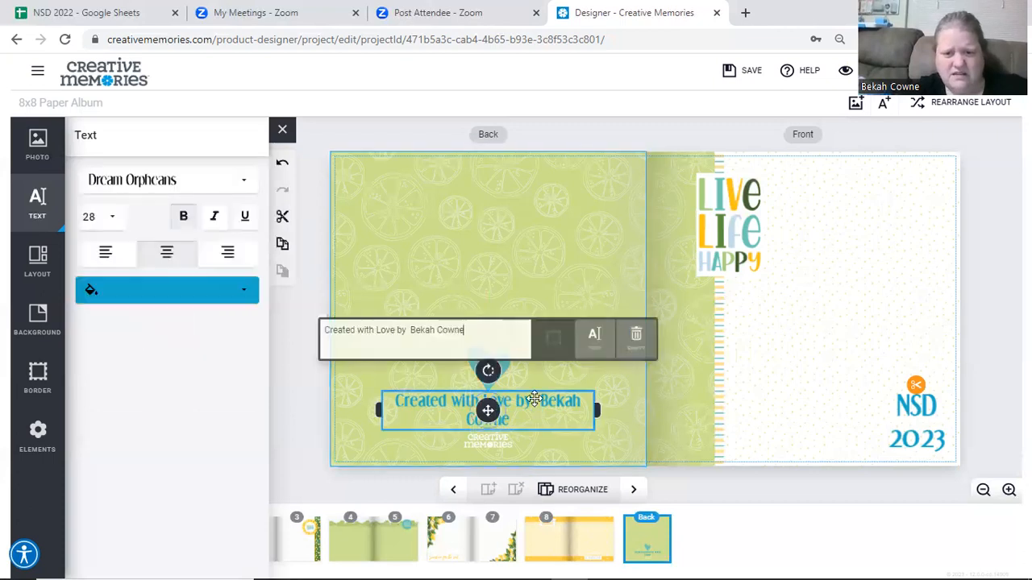
pyautogui.click(411, 330)
pyautogui.press('BackSpace')
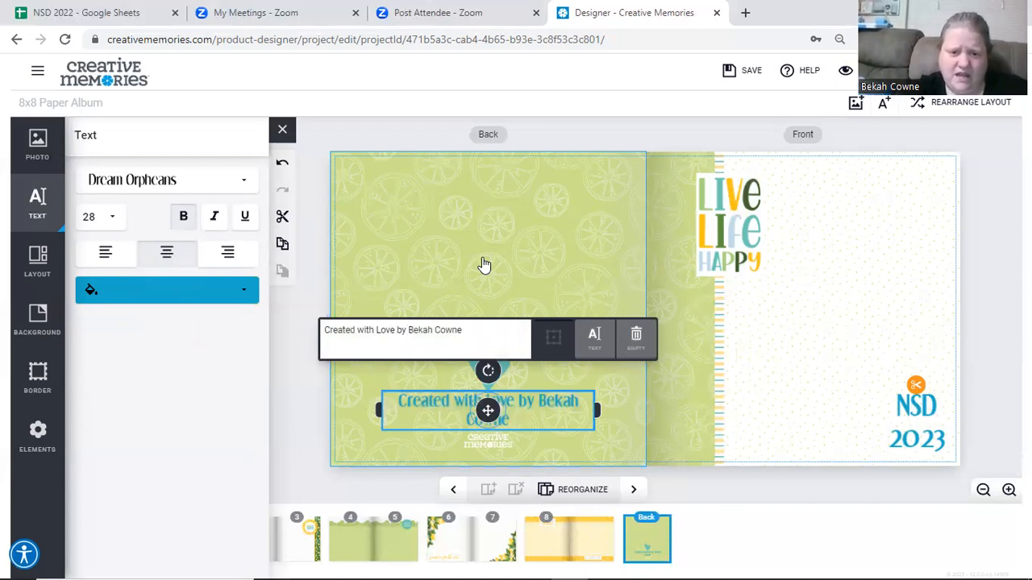
pyautogui.press('Return')
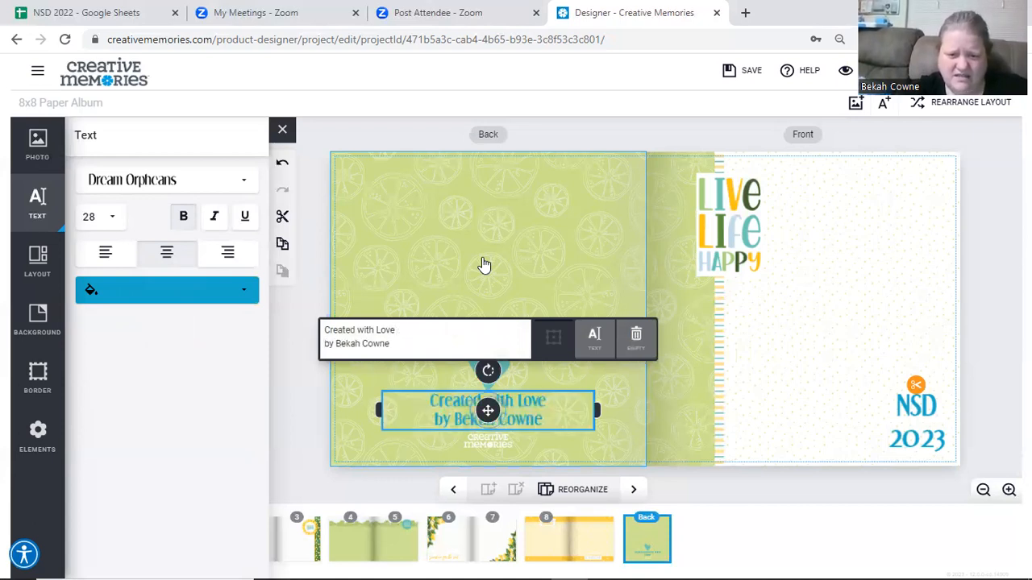
pyautogui.click(529, 243)
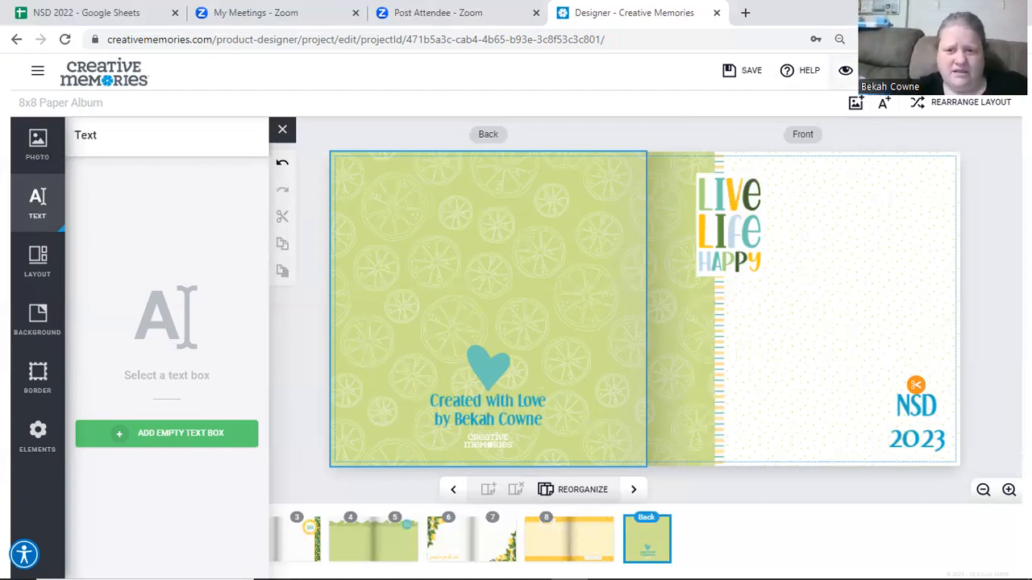
# Step: Preview the album and review every spread from the cover through page 8 and back to the cover
pyautogui.click(875, 73)
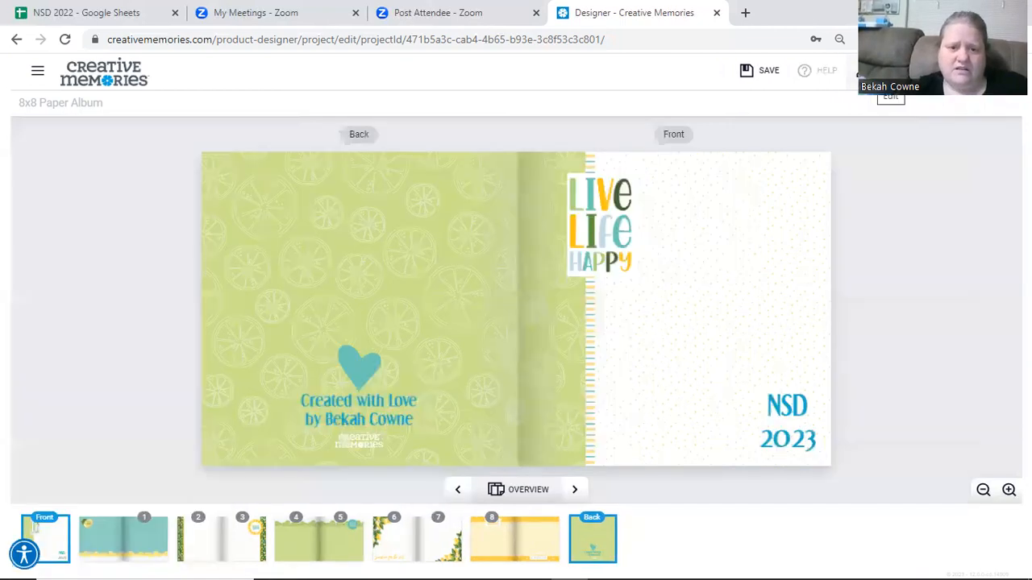
pyautogui.click(575, 491)
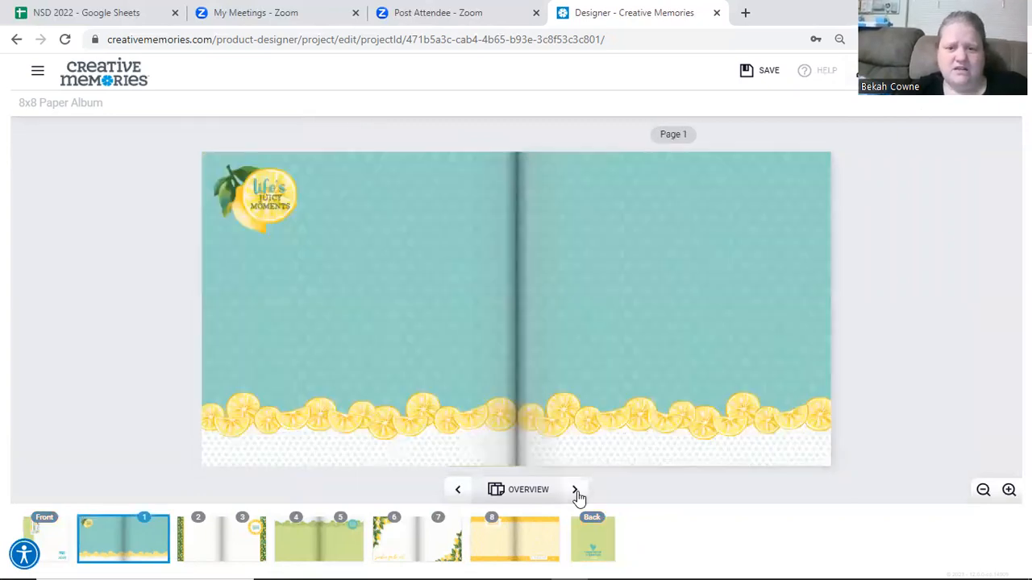
pyautogui.click(576, 491)
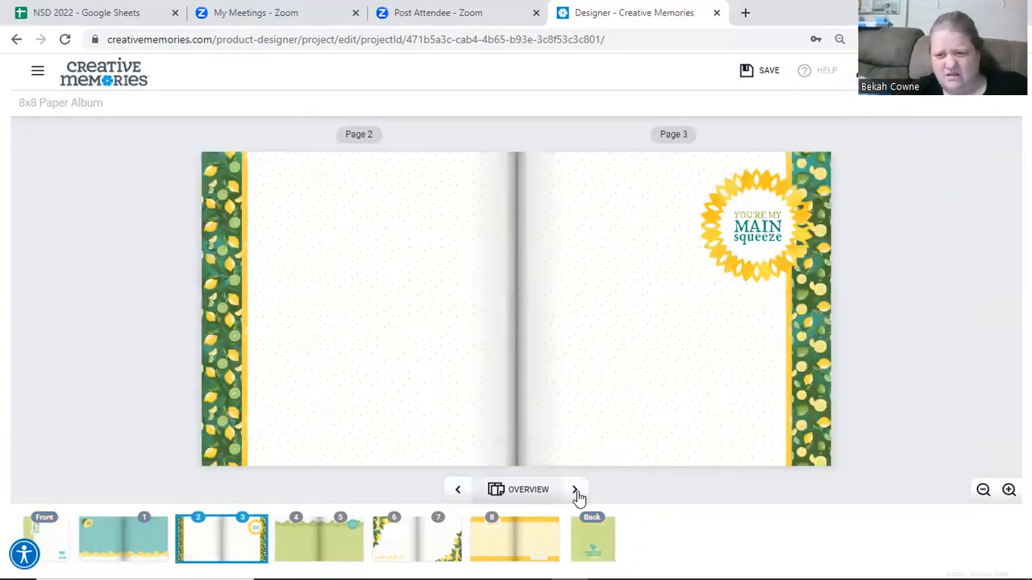
pyautogui.click(575, 491)
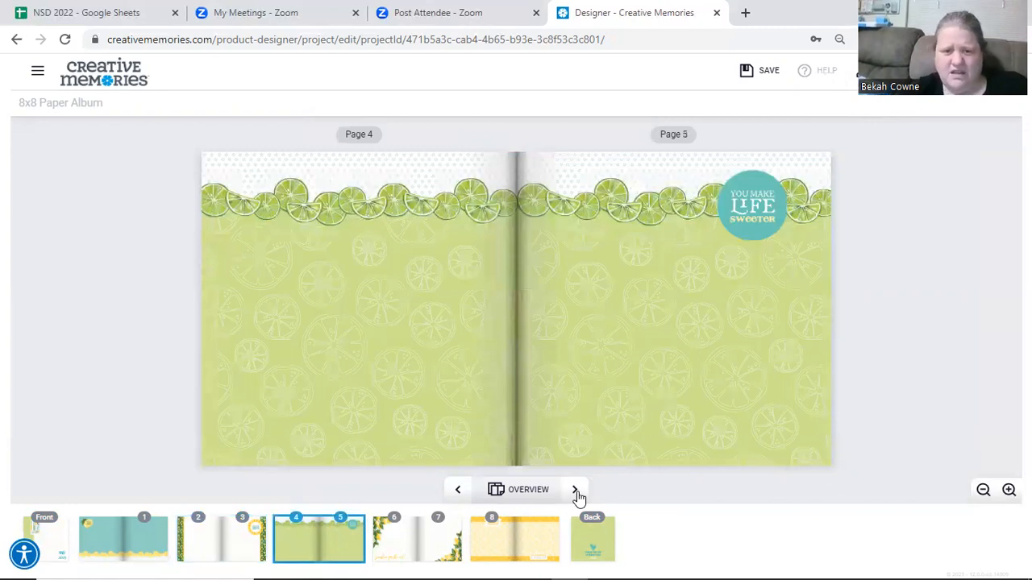
pyautogui.click(576, 491)
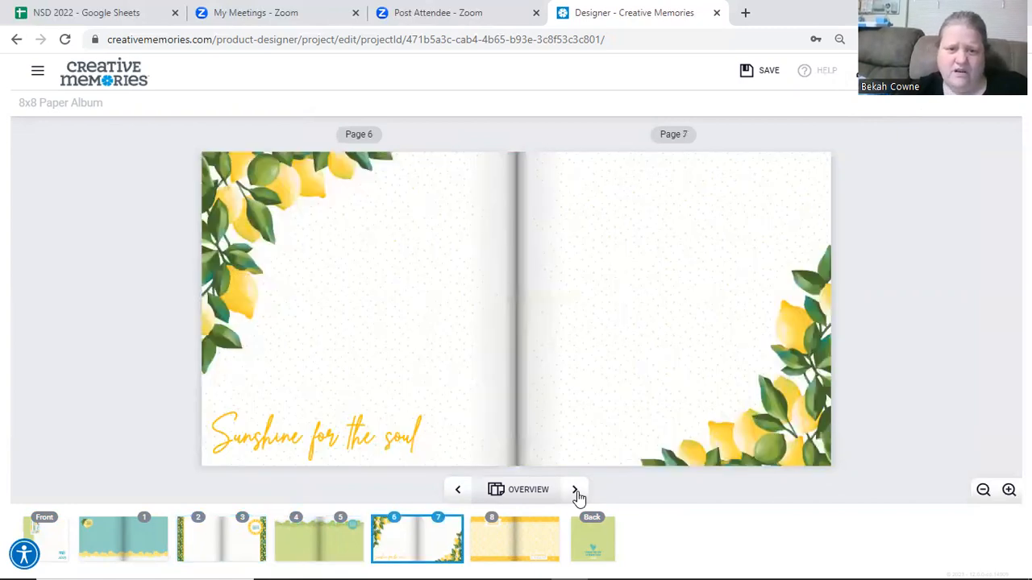
pyautogui.click(575, 491)
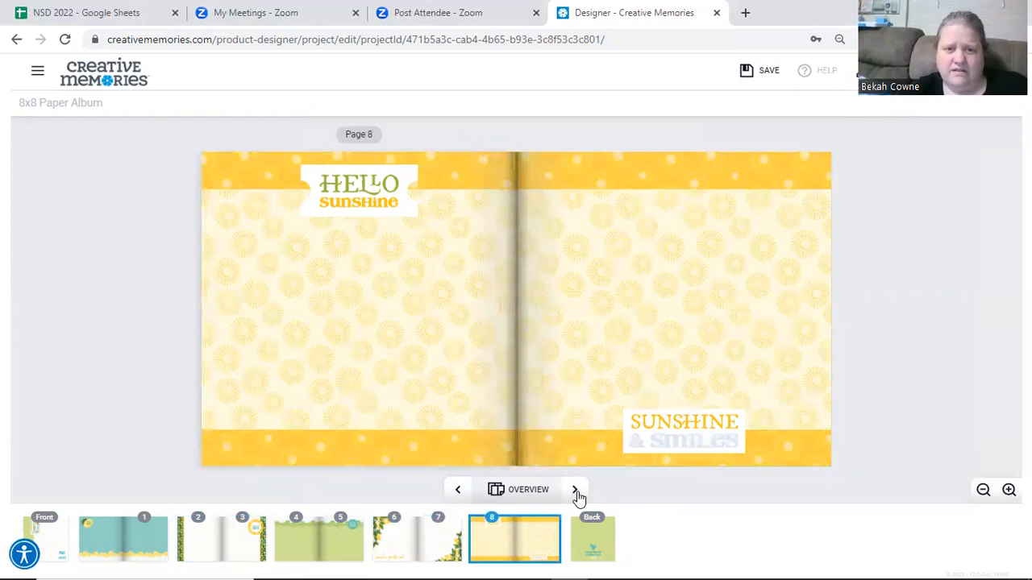
pyautogui.click(575, 491)
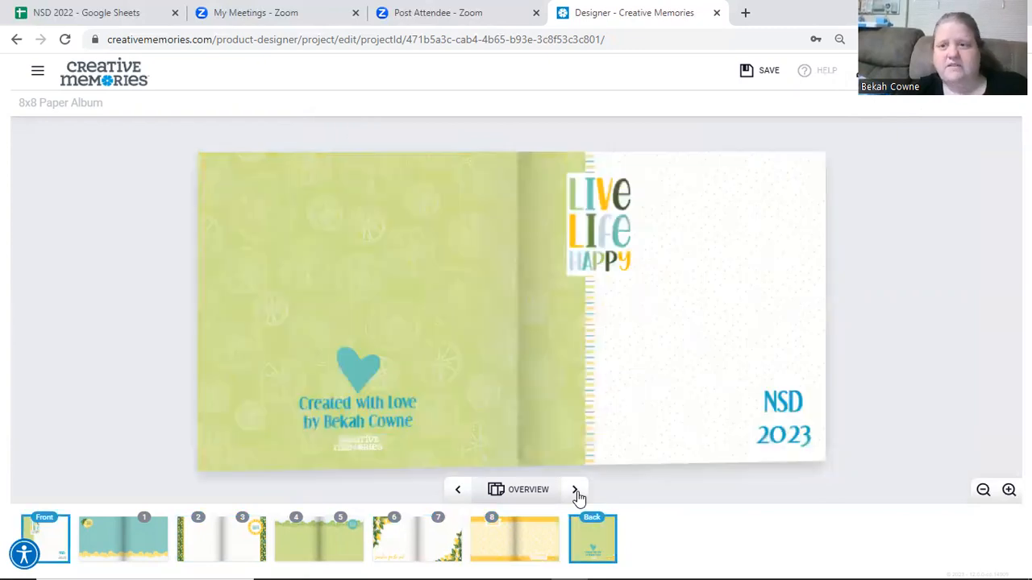
# Step: Save the album project, approve the product for printing and add it to the cart
pyautogui.click(758, 74)
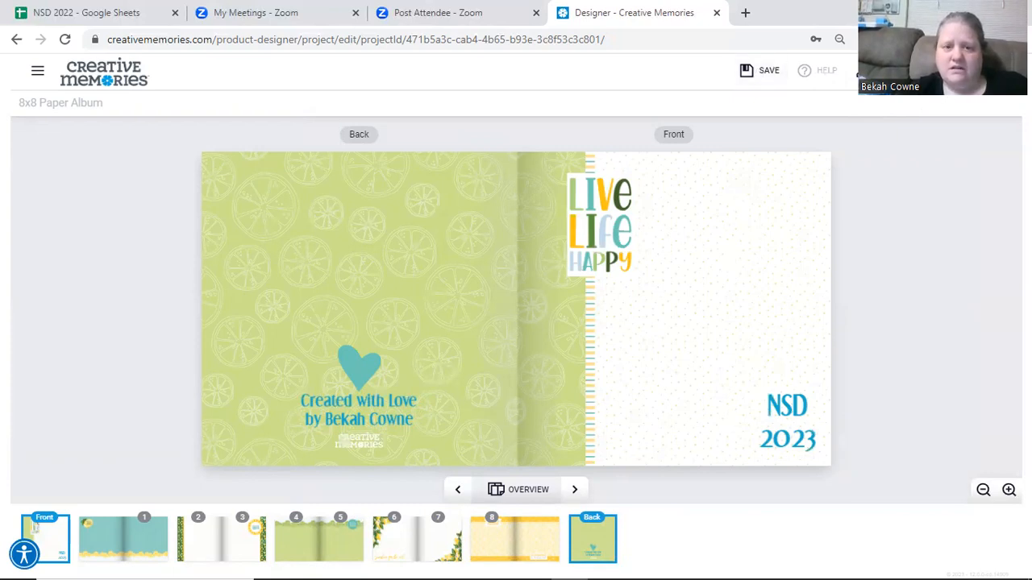
pyautogui.click(967, 71)
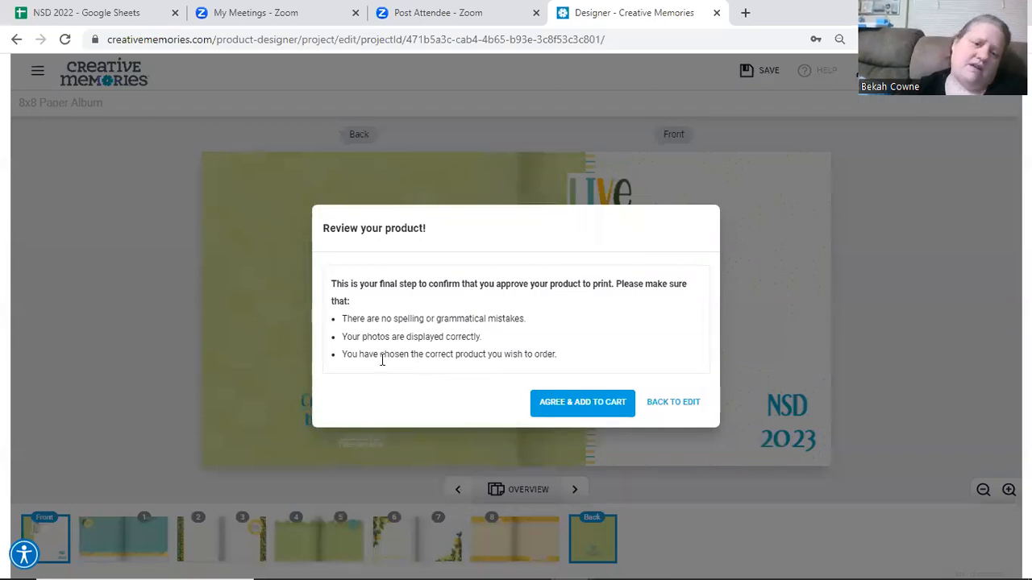
pyautogui.click(567, 403)
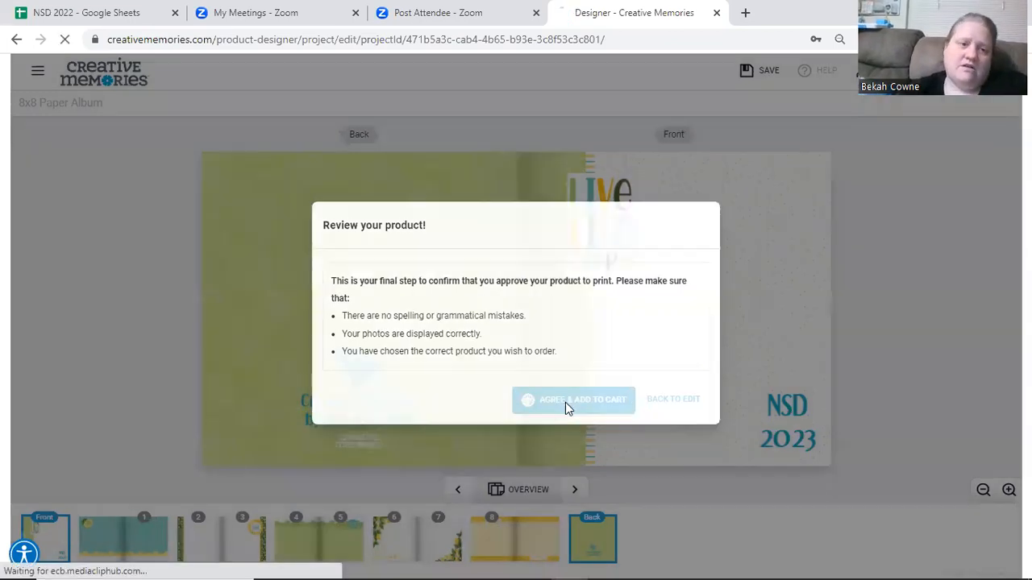